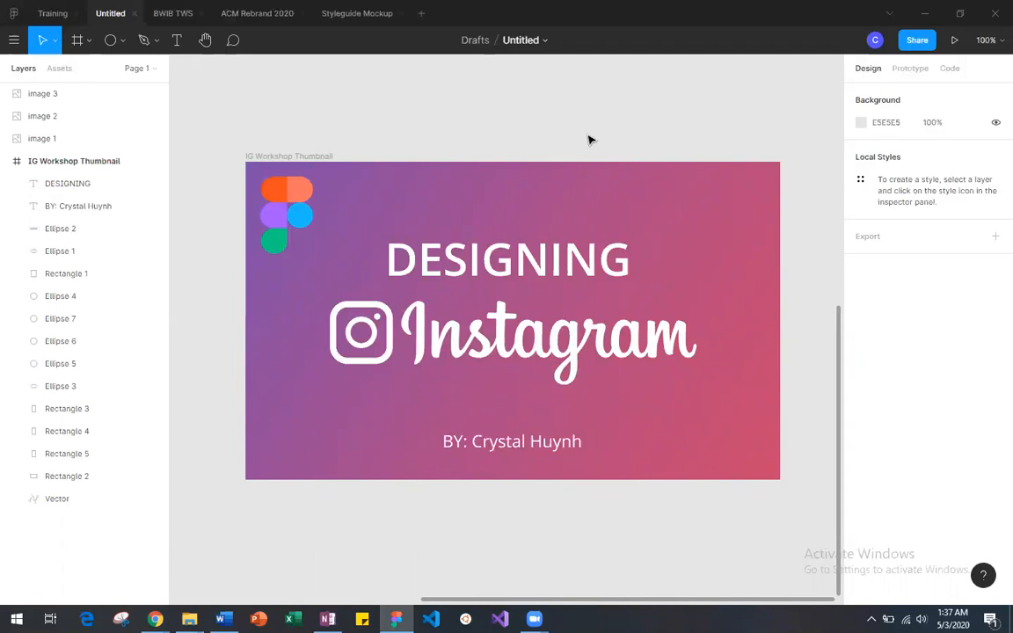
Step: In the Training file, add an iPhone 11 Pro Max frame and place it beside the login reference image at about X 1157, Y -902
{"action": "left_click", "coordinate": [55, 13]}
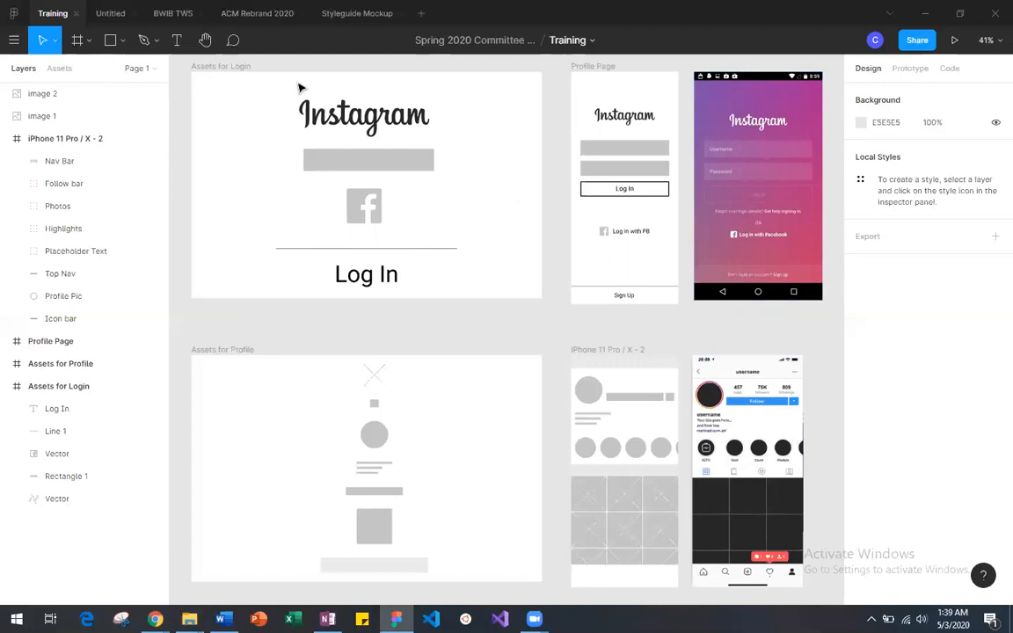
{"action": "left_click", "coordinate": [78, 40]}
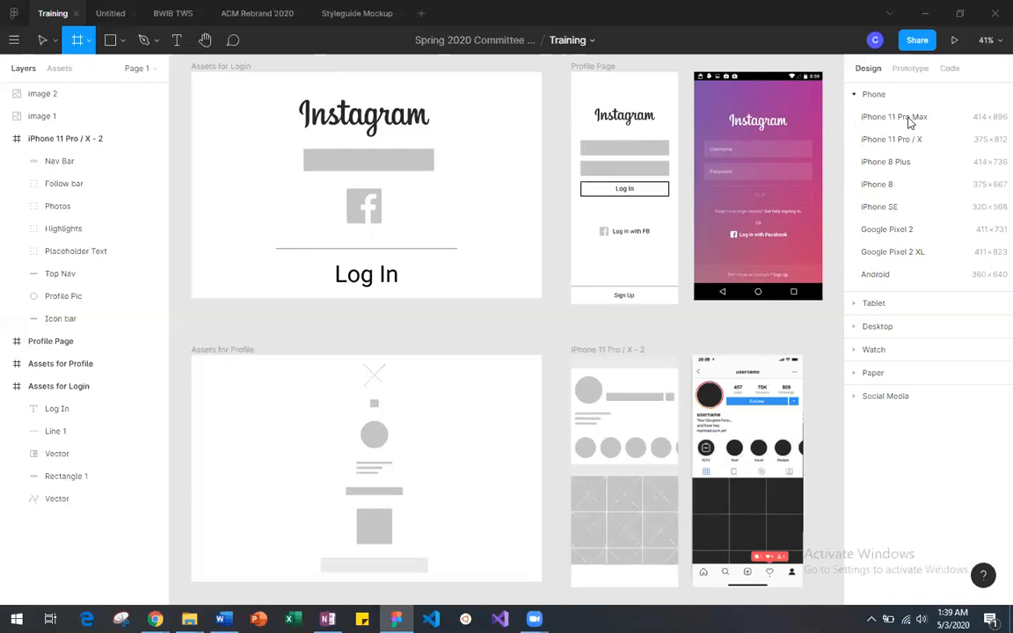
{"action": "left_click", "coordinate": [912, 121]}
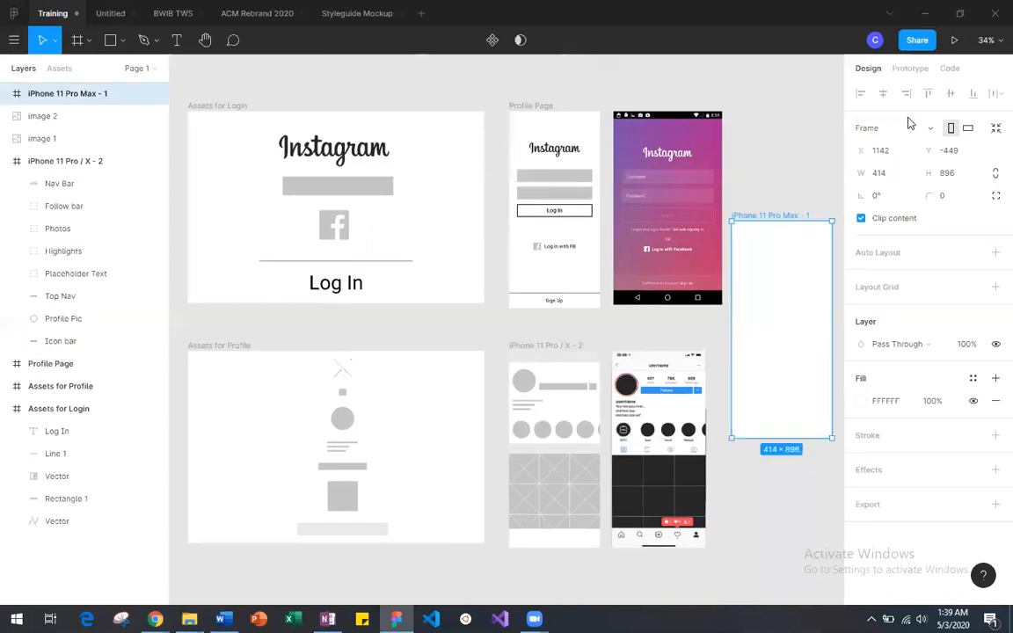
{"action": "left_click", "coordinate": [774, 186]}
{"action": "left_click_drag", "start_coordinate": [772, 215], "coordinate": [769, 107]}
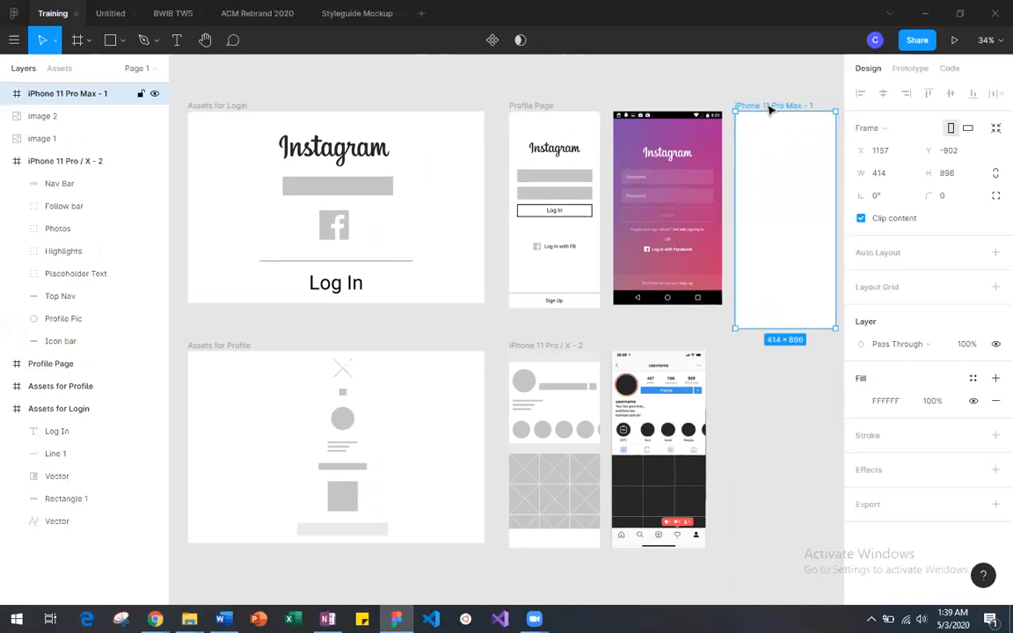
{"action": "left_click", "coordinate": [717, 95]}
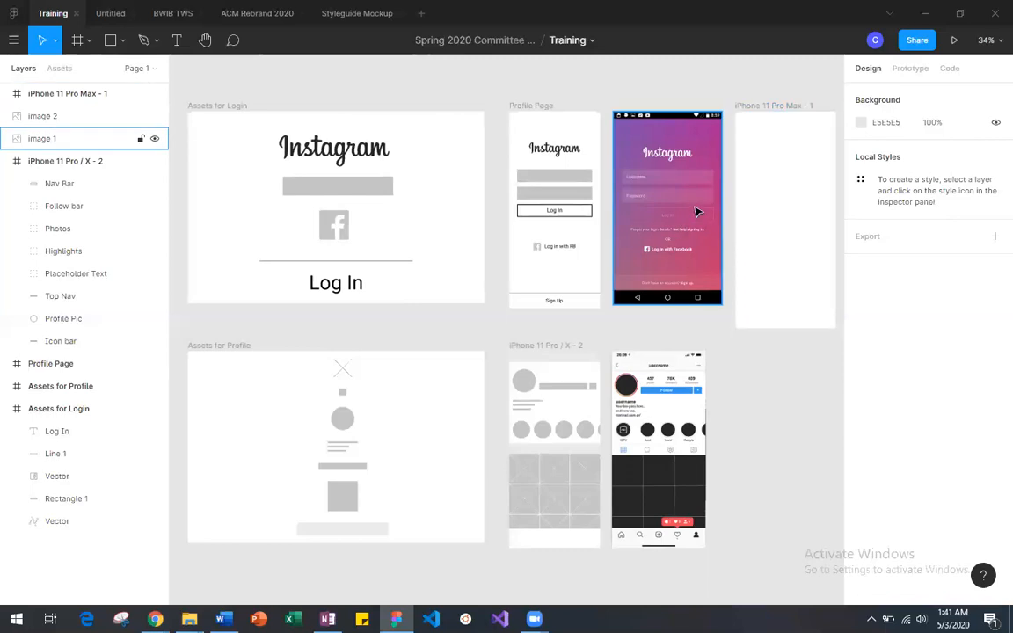
{"action": "left_click", "coordinate": [655, 479]}
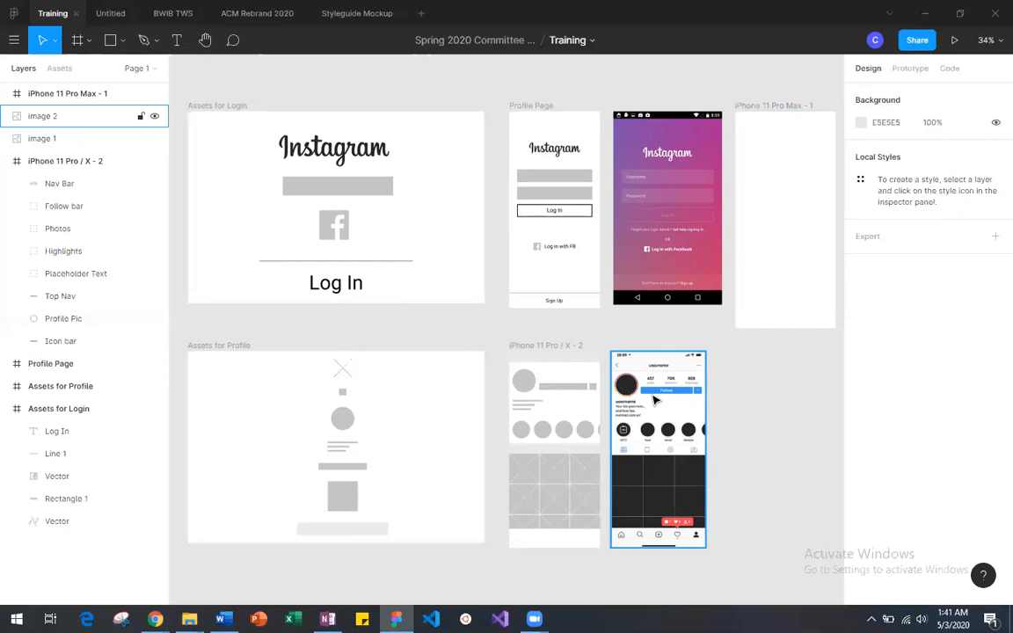
{"action": "left_click", "coordinate": [626, 243]}
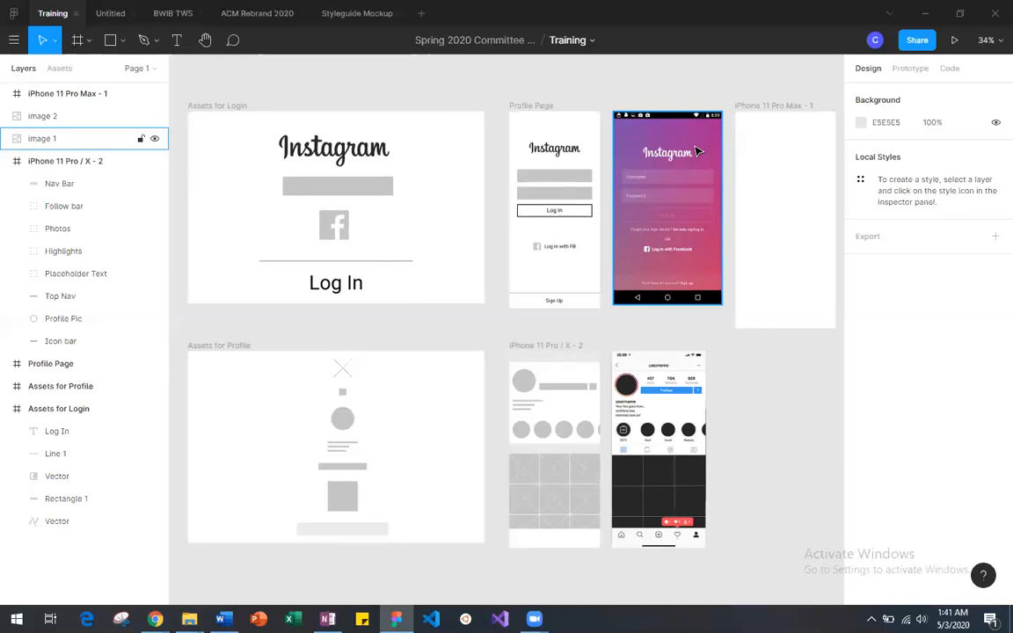
{"action": "left_click", "coordinate": [762, 146]}
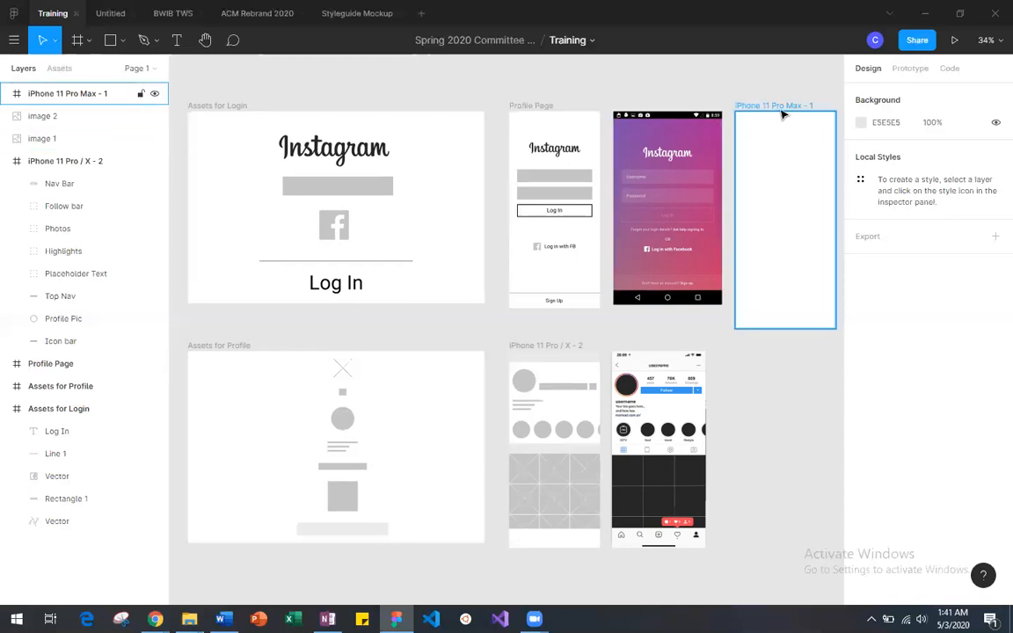
Step: Rename the new iPhone 11 Pro Max frame with the designer's first name
{"action": "left_click", "coordinate": [755, 109]}
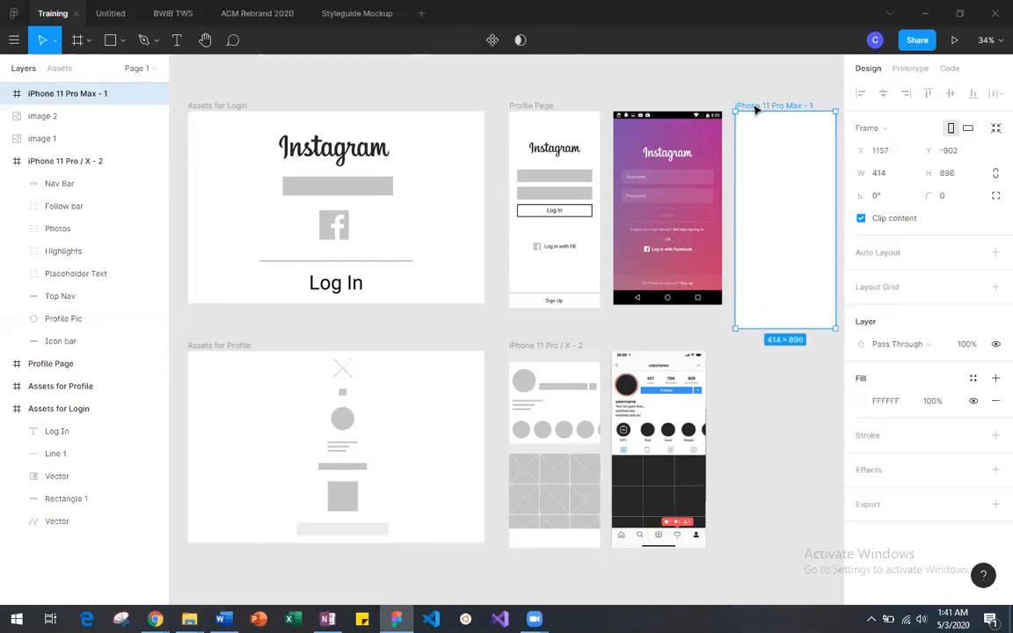
{"action": "double_click", "coordinate": [132, 94]}
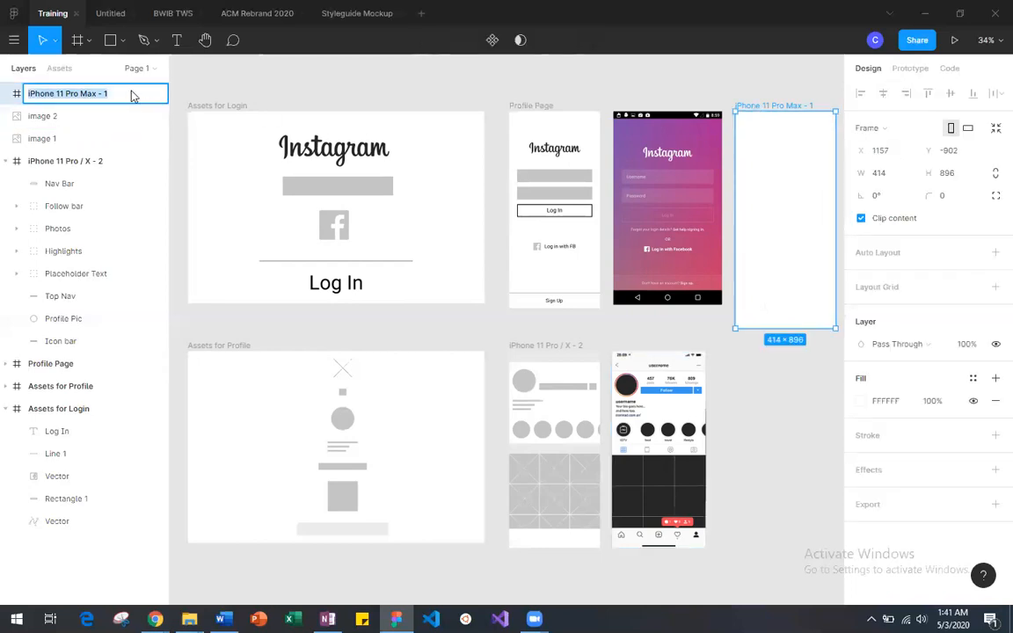
{"action": "type", "text": "Crystal"}
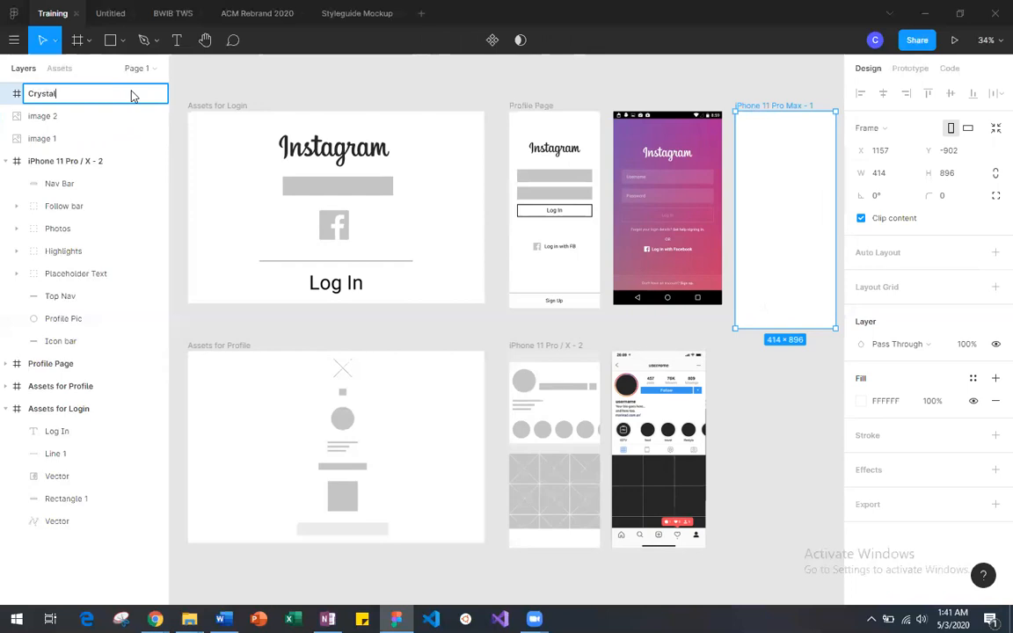
{"action": "left_click", "coordinate": [247, 71]}
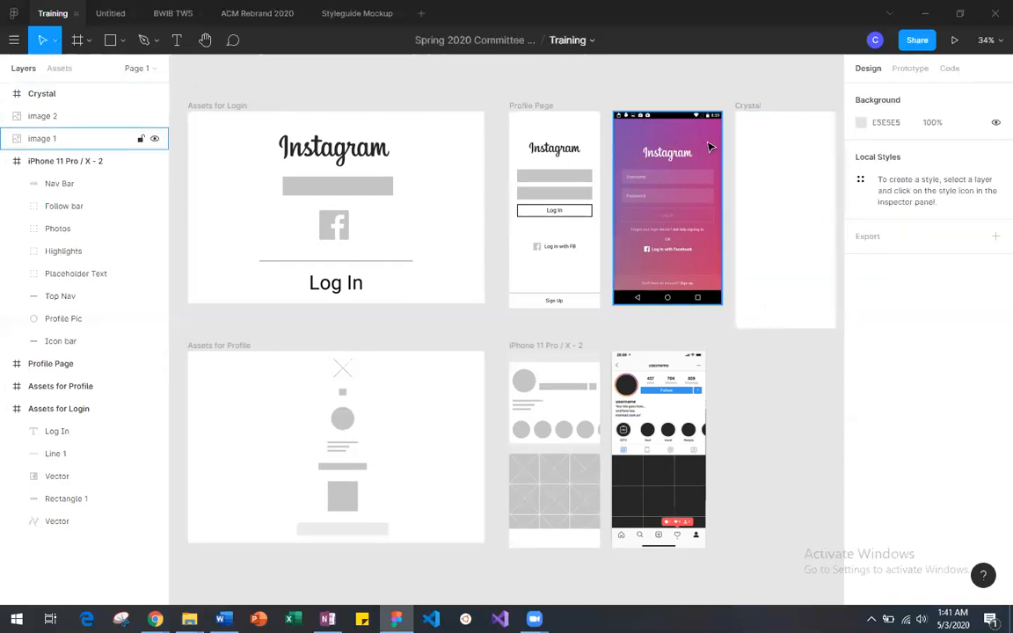
Step: Examine the login wireframe at full size, from the logo and input fields to the Facebook login and Sign Up area
{"action": "scroll", "coordinate": [705, 151], "scroll_direction": "right", "scroll_amount": 1}
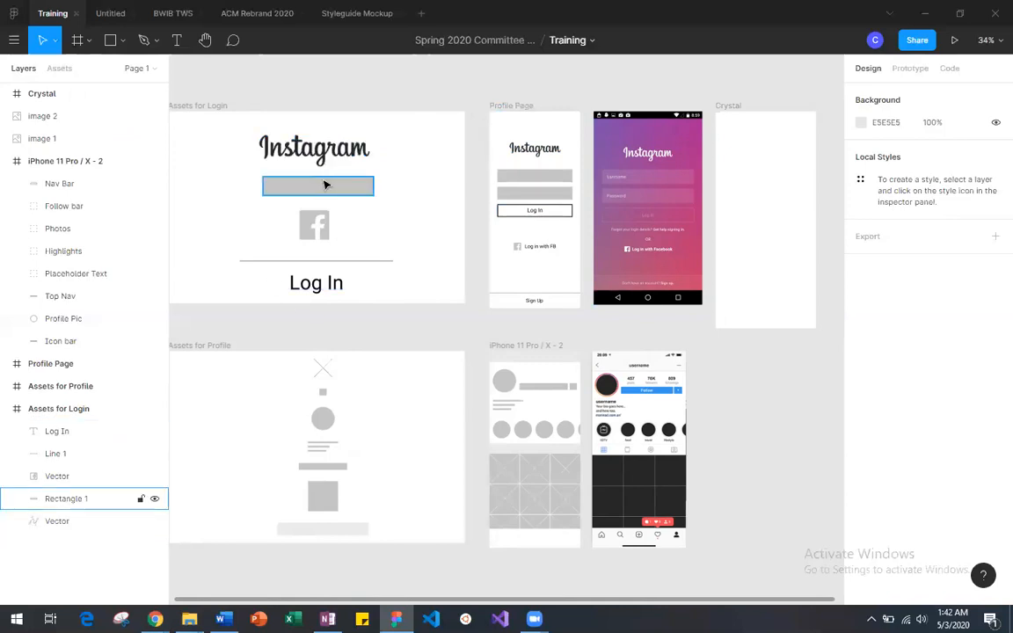
{"action": "scroll", "coordinate": [325, 184], "scroll_direction": "left", "scroll_amount": 2}
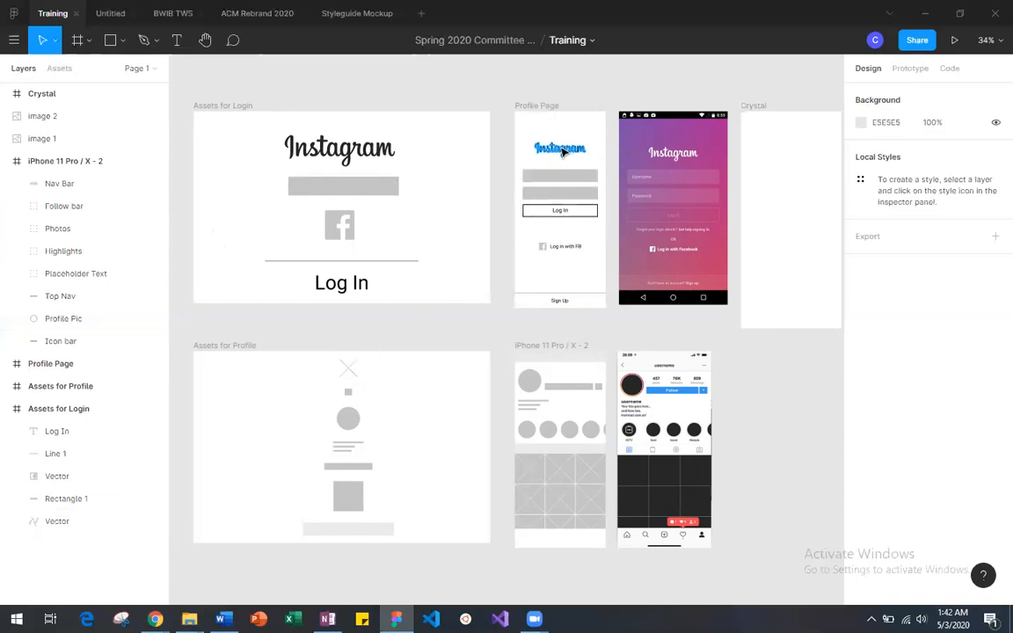
{"action": "key", "text": "shift+0"}
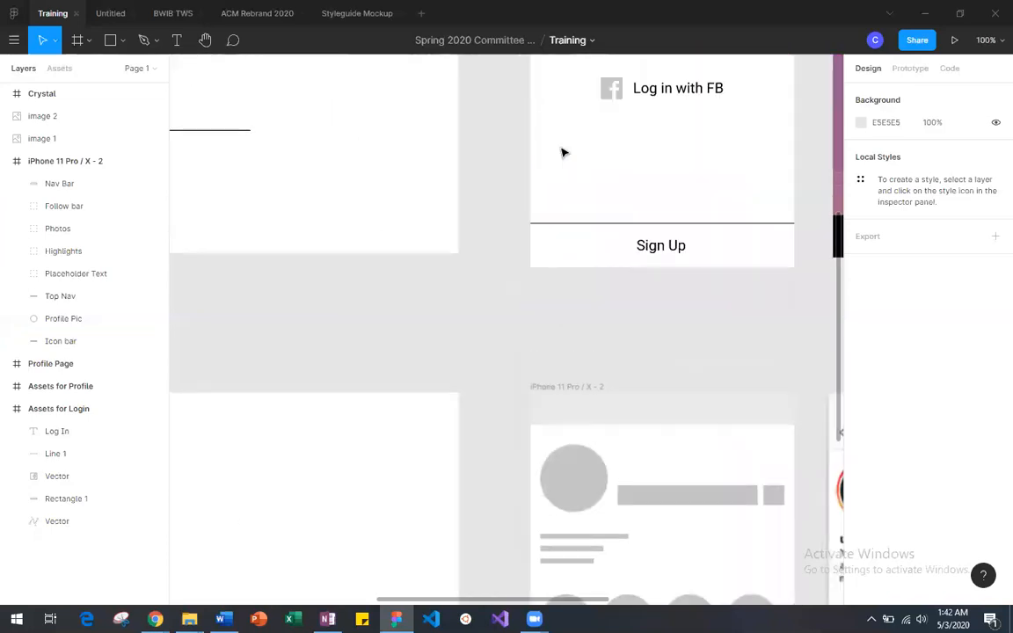
{"action": "scroll", "coordinate": [606, 161], "scroll_direction": "up", "scroll_amount": 6}
{"action": "scroll", "coordinate": [607, 161], "scroll_direction": "right", "scroll_amount": 3}
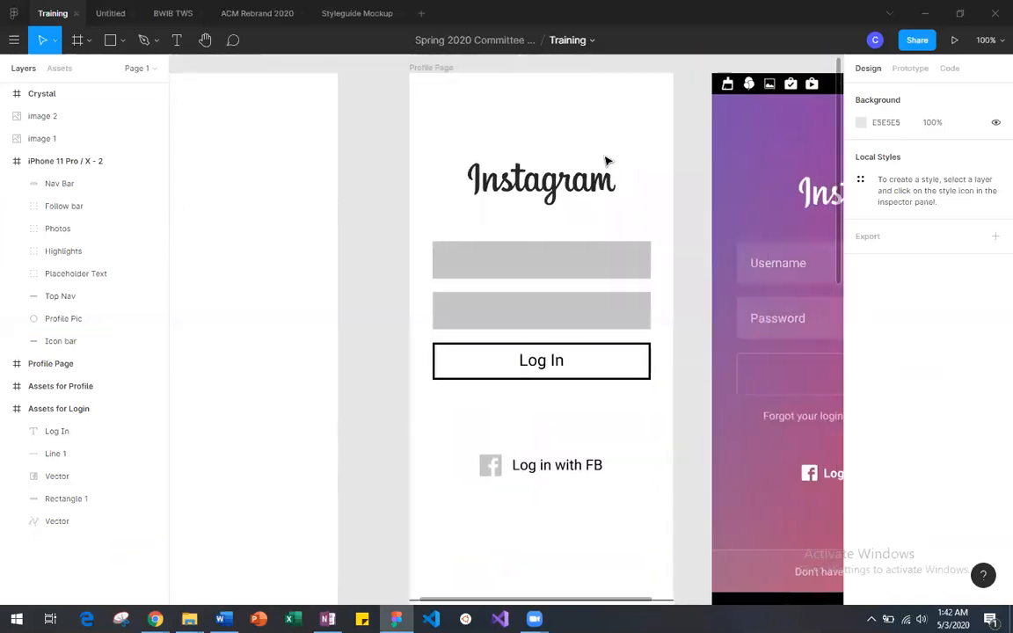
{"action": "scroll", "coordinate": [606, 161], "scroll_direction": "down", "scroll_amount": 1}
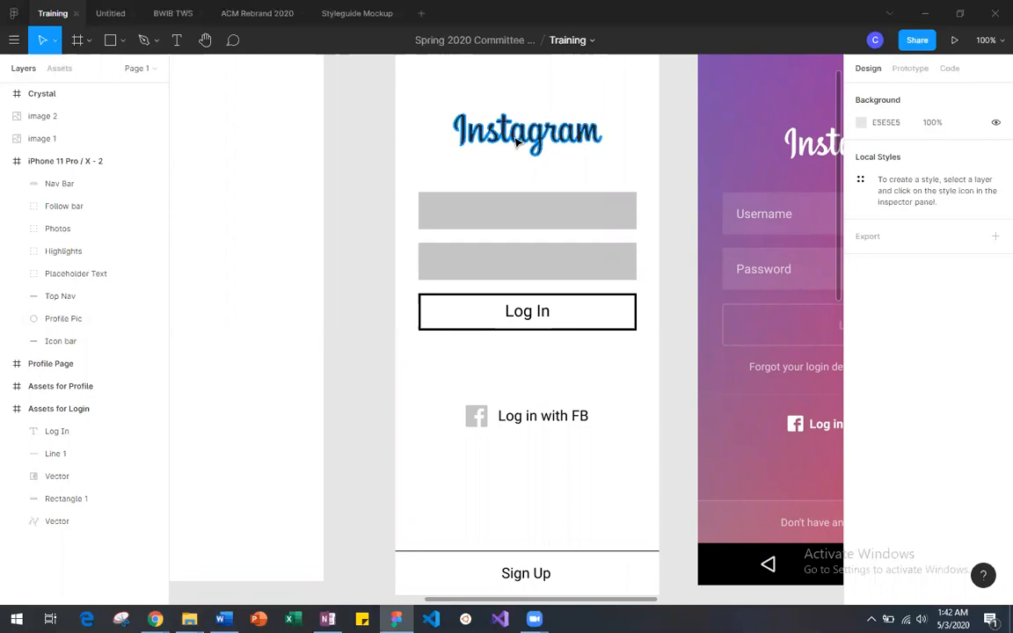
{"action": "scroll", "coordinate": [519, 136], "scroll_direction": "right", "scroll_amount": 1}
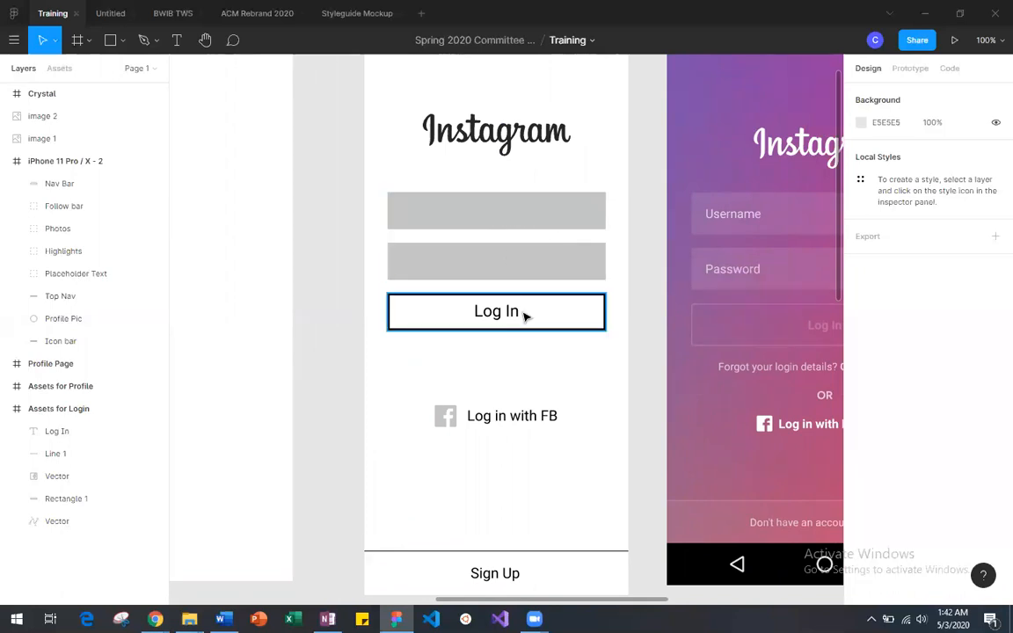
{"action": "scroll", "coordinate": [480, 357], "scroll_direction": "down", "scroll_amount": 3}
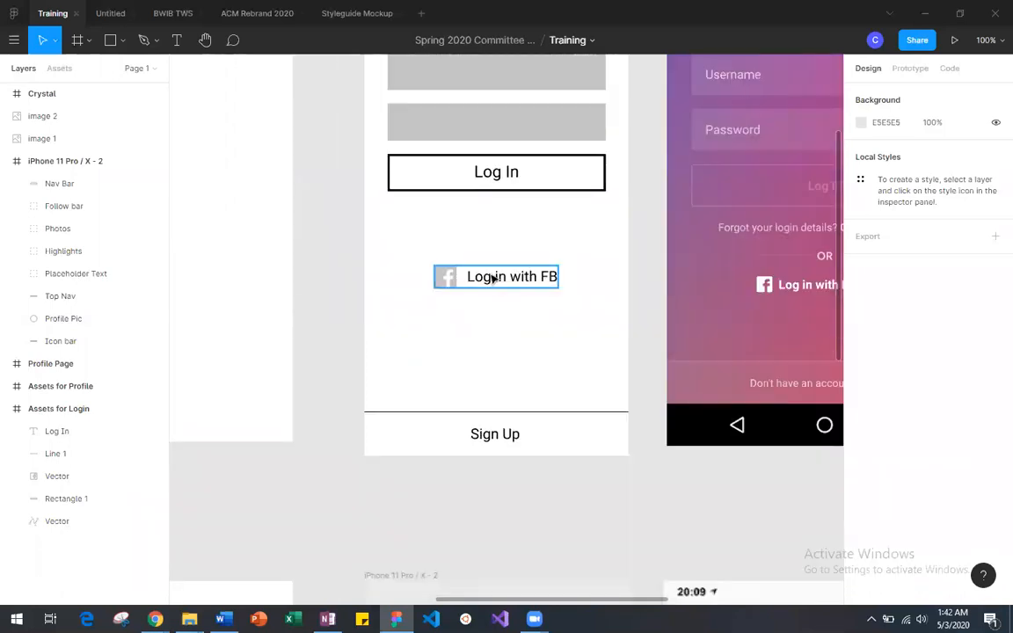
{"action": "scroll", "coordinate": [514, 276], "scroll_direction": "down", "scroll_amount": 4}
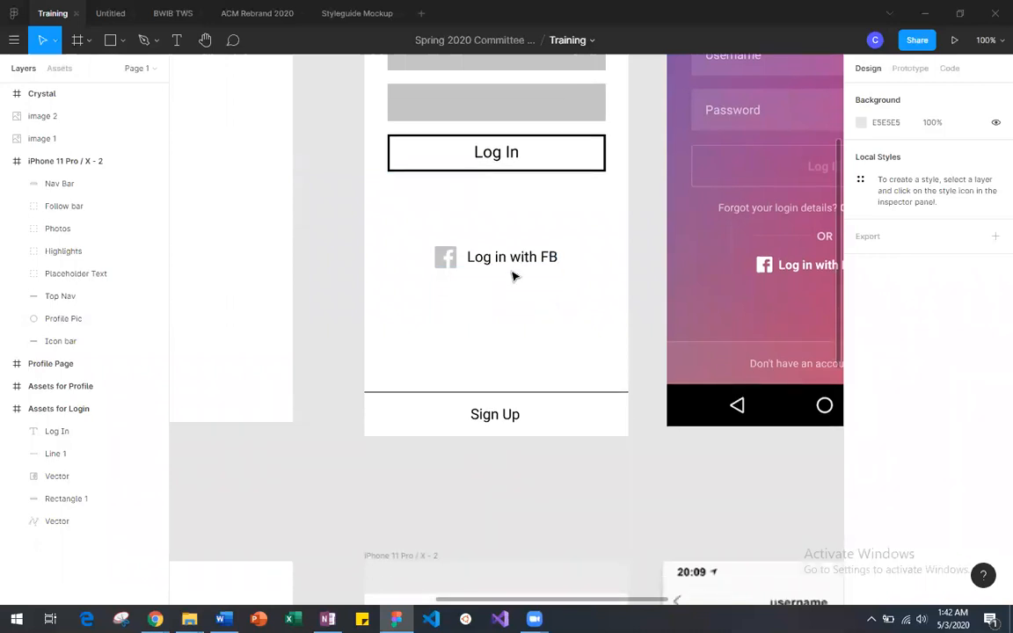
{"action": "scroll", "coordinate": [503, 219], "scroll_direction": "up", "scroll_amount": 8}
{"action": "scroll", "coordinate": [509, 221], "scroll_direction": "down", "scroll_amount": 3}
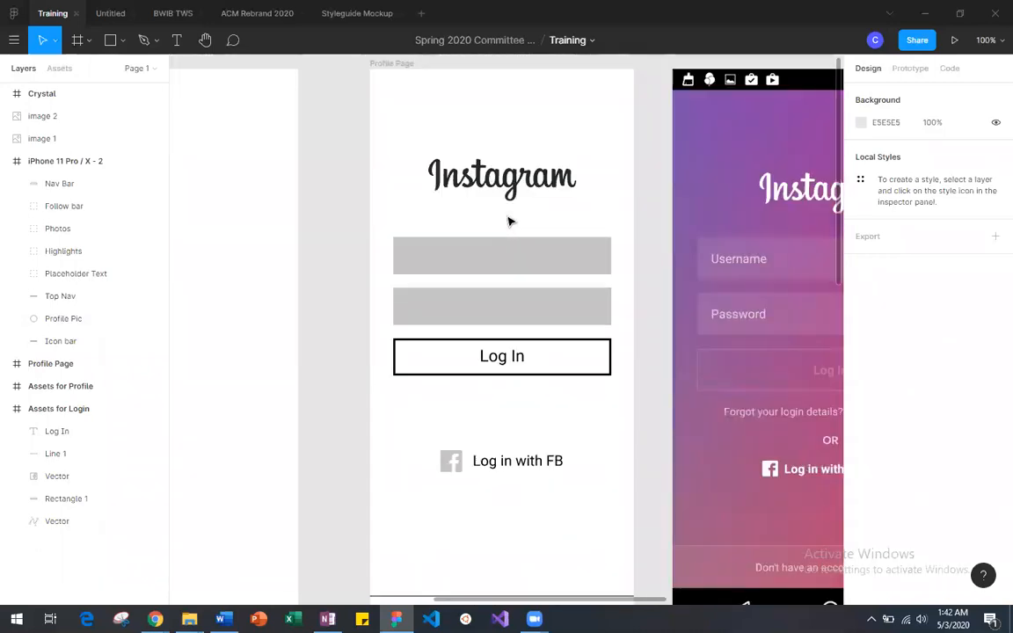
Step: Copy the Instagram logo from the Assets for Login frame and paste the duplicate on the canvas beside the new phone frame
{"action": "scroll", "coordinate": [523, 328], "scroll_direction": "up", "scroll_amount": 5}
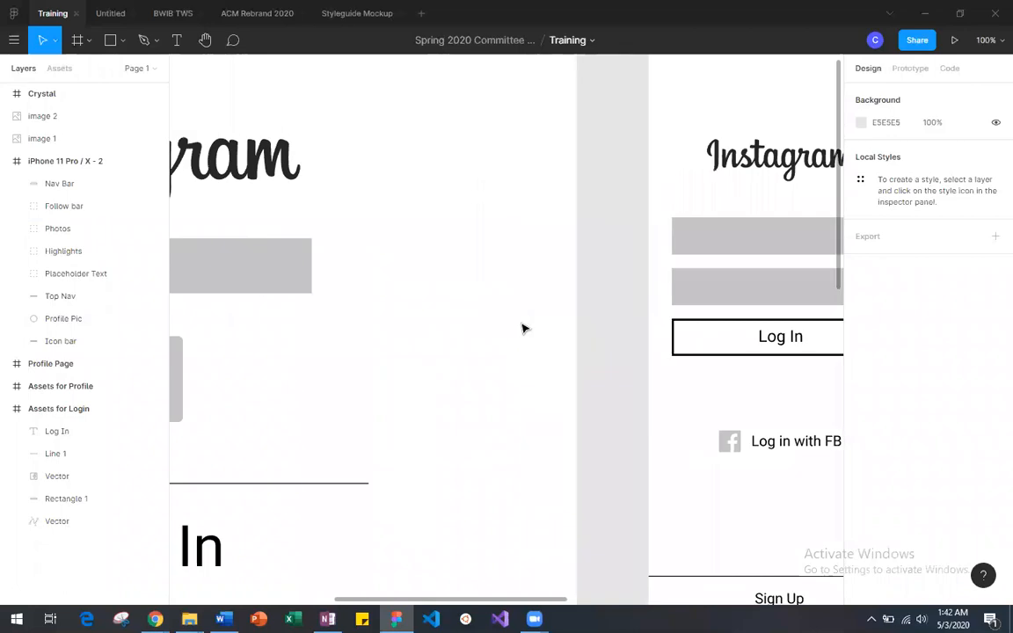
{"action": "left_click", "coordinate": [452, 177]}
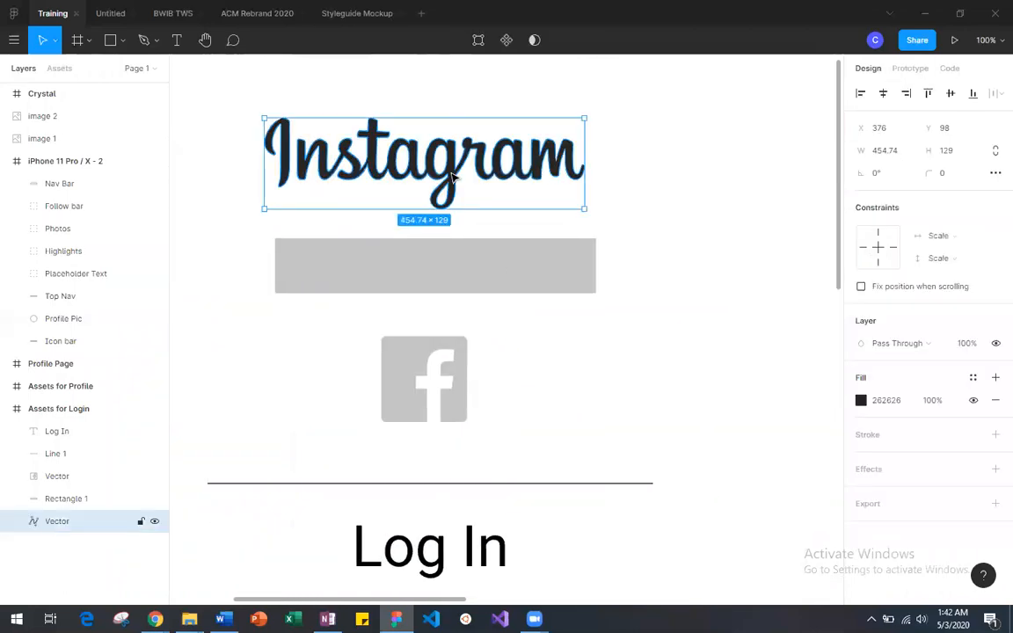
{"action": "key", "text": "minus"}
{"action": "key", "text": "minus"}
{"action": "scroll", "coordinate": [452, 176], "scroll_direction": "right", "scroll_amount": 5}
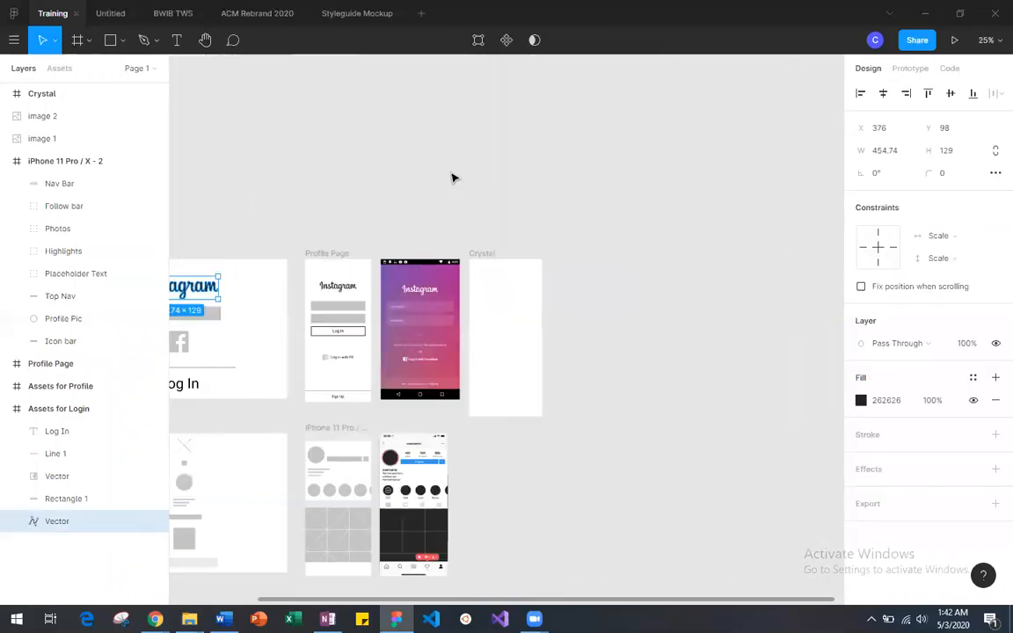
{"action": "left_click", "coordinate": [572, 305]}
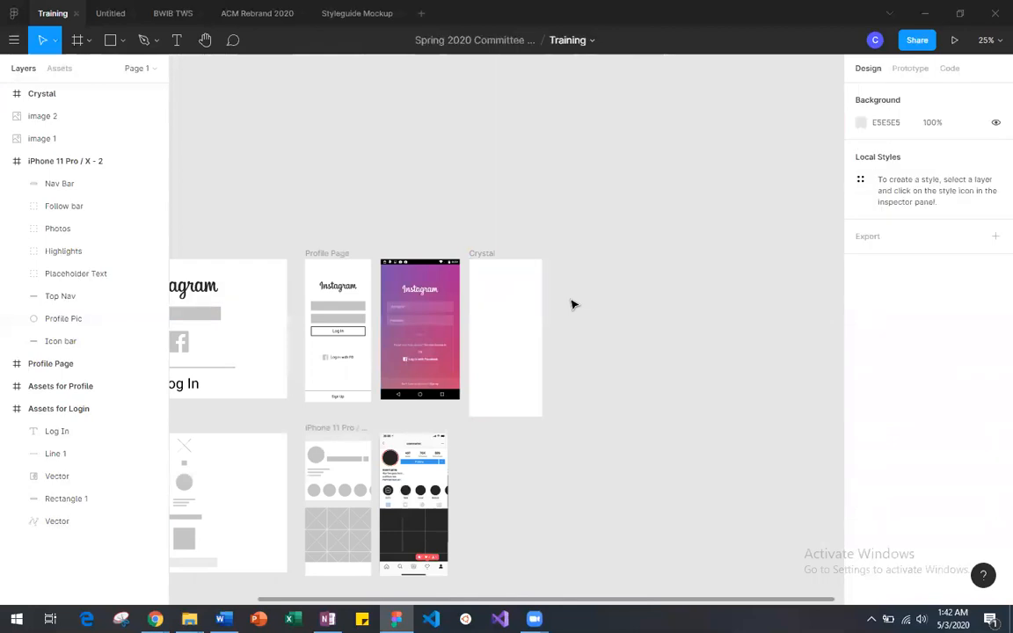
{"action": "key", "text": "ctrl+v"}
{"action": "left_click_drag", "start_coordinate": [198, 289], "coordinate": [605, 296]}
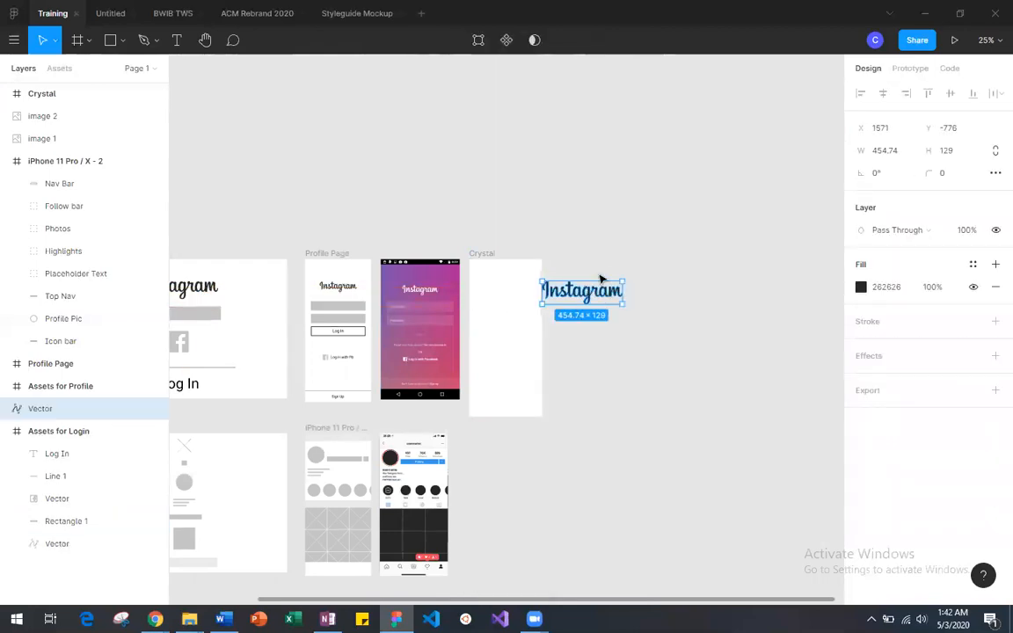
{"action": "left_click_drag", "start_coordinate": [588, 291], "coordinate": [605, 282]}
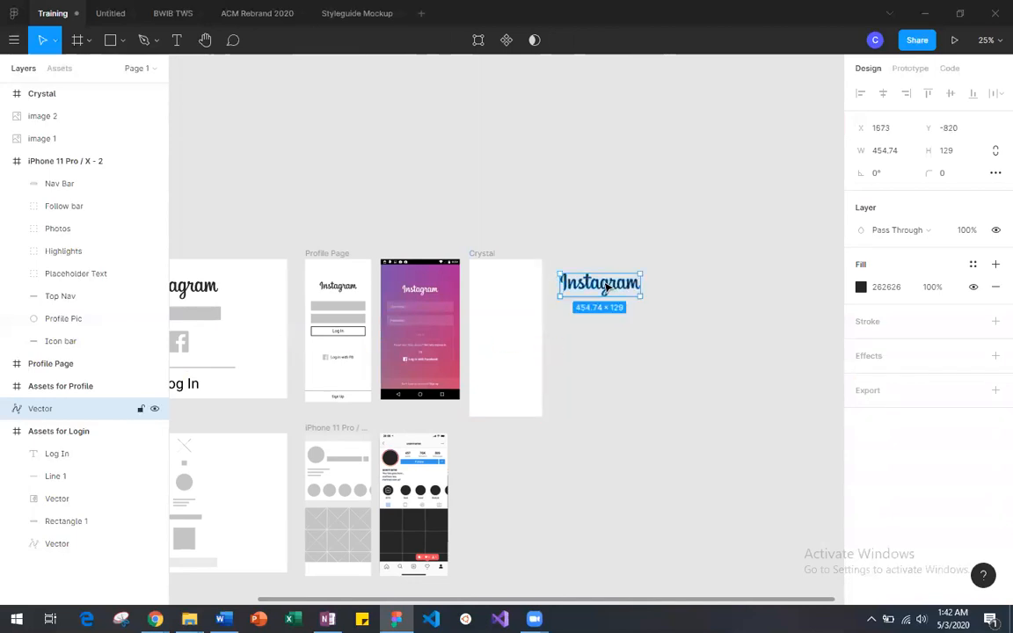
Step: Move the copied Instagram logo into the upper part of the new phone frame, at about X 28, Y 57
{"action": "key", "text": "minus"}
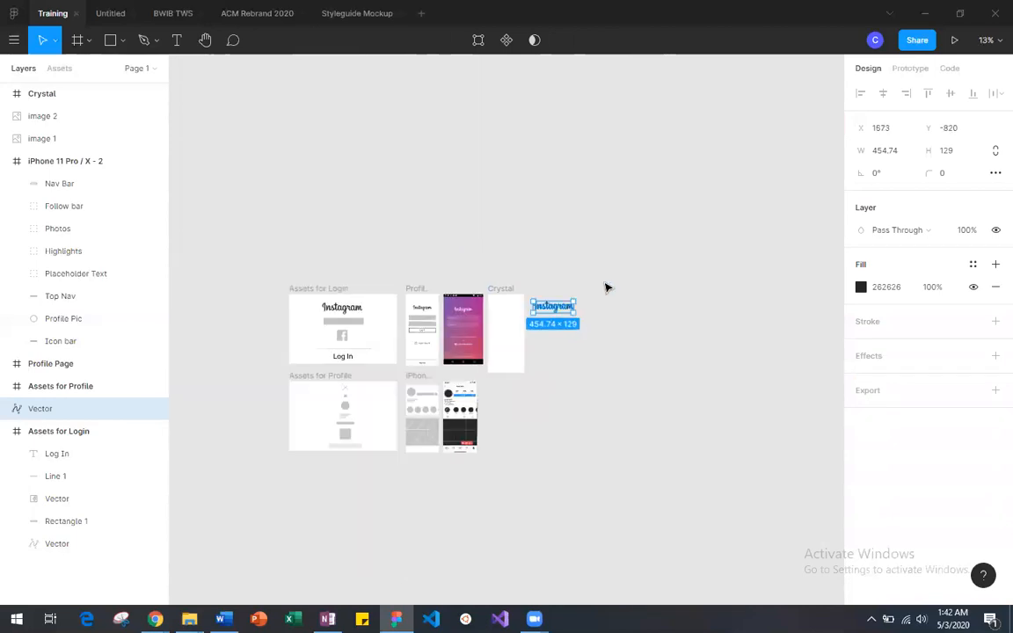
{"action": "key", "text": "equal"}
{"action": "key", "text": "equal"}
{"action": "key", "text": "equal"}
{"action": "left_click_drag", "start_coordinate": [743, 175], "coordinate": [422, 146]}
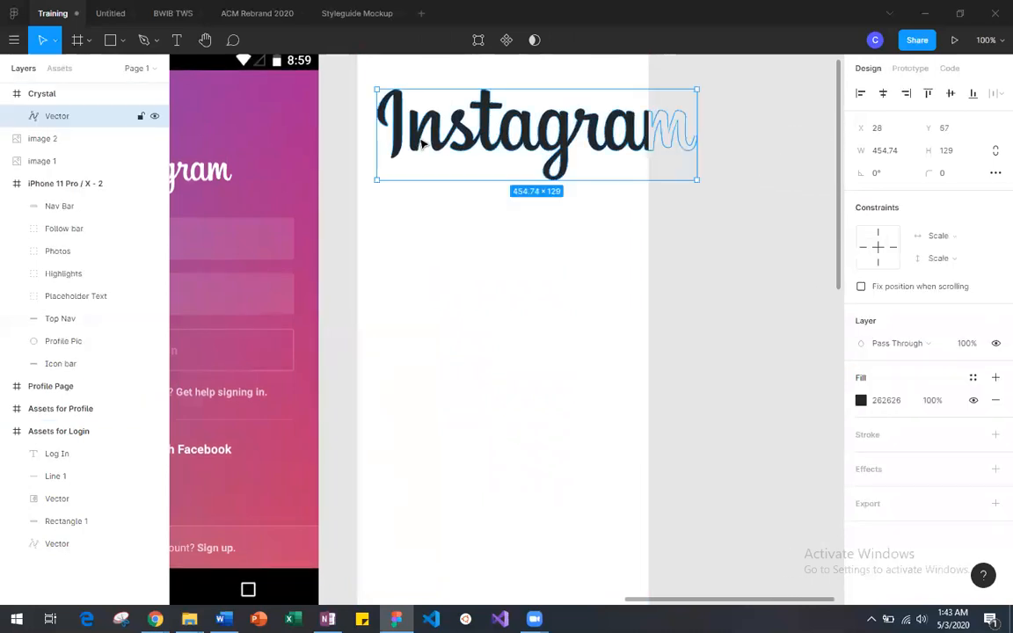
{"action": "scroll", "coordinate": [422, 145], "scroll_direction": "up", "scroll_amount": 3}
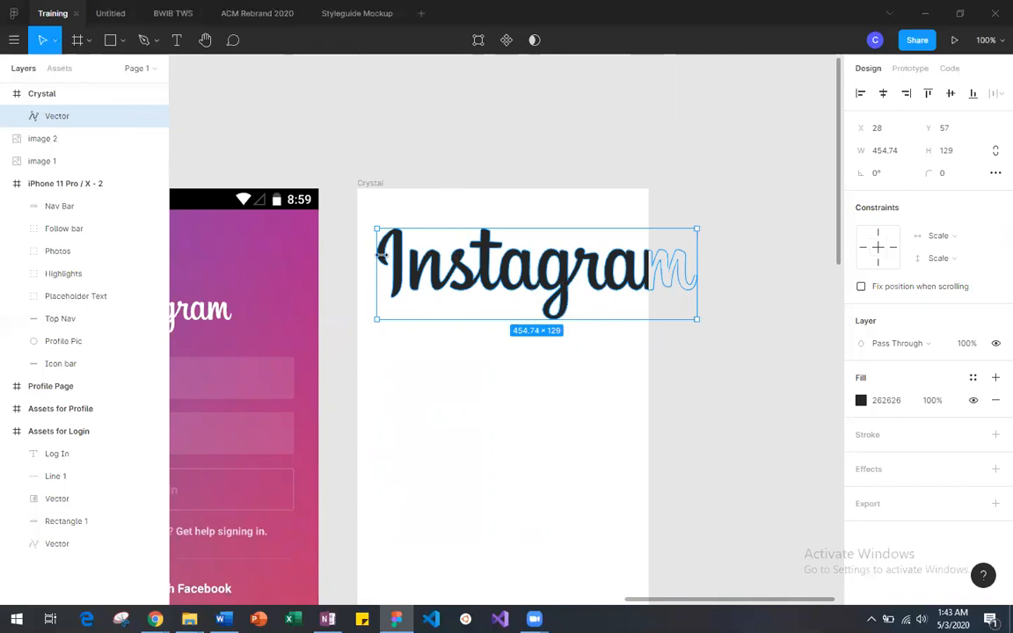
Step: Scale the Instagram logo down proportionally to about 252 × 71 with the Scale tool
{"action": "key", "text": "k"}
{"action": "left_click", "coordinate": [55, 44]}
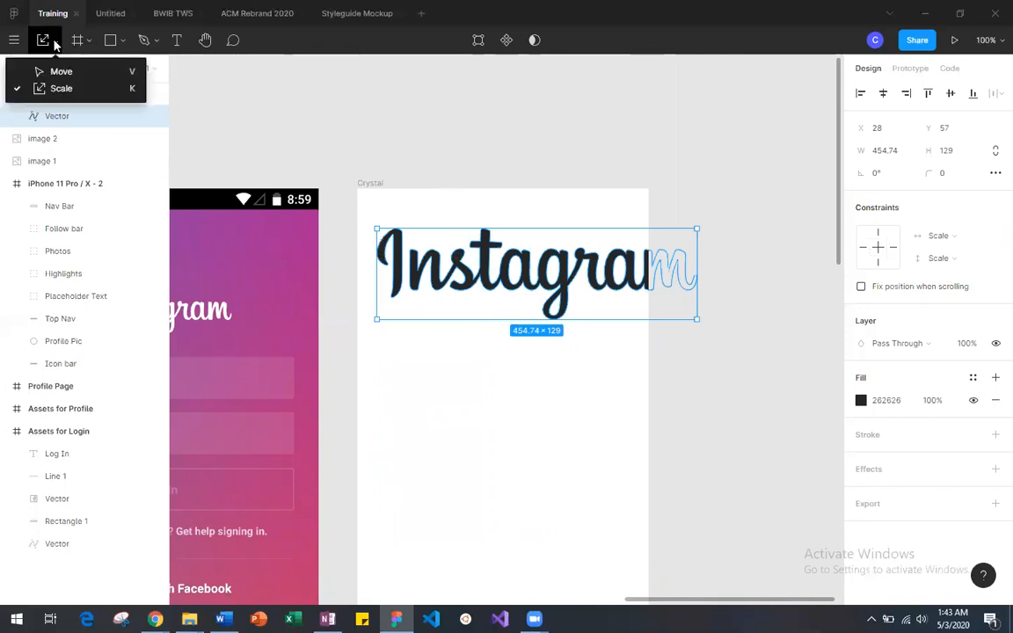
{"action": "left_click", "coordinate": [71, 92]}
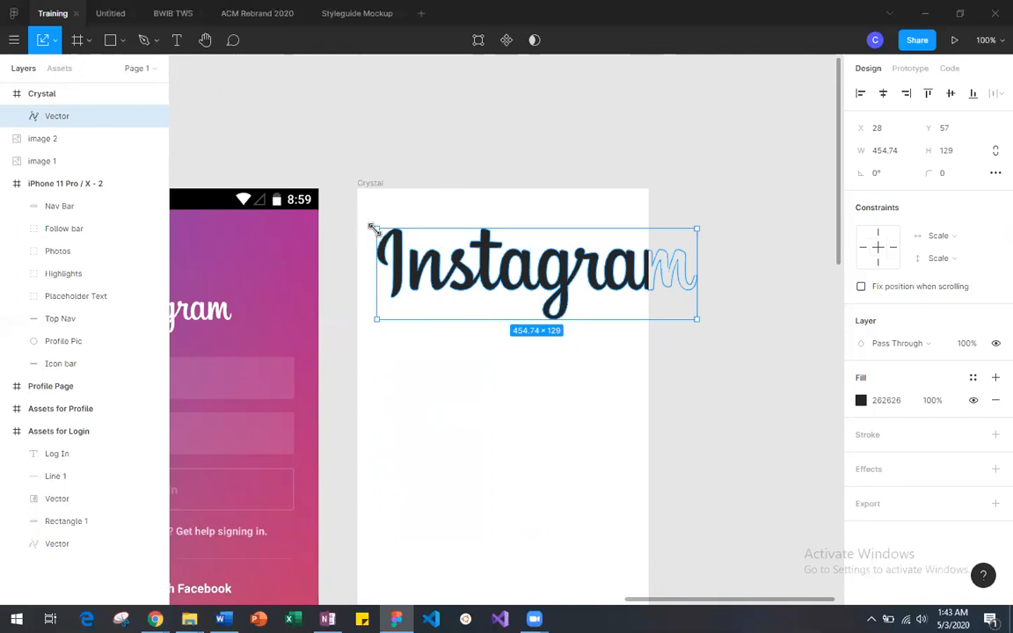
{"action": "left_click_drag", "start_coordinate": [375, 225], "coordinate": [572, 288]}
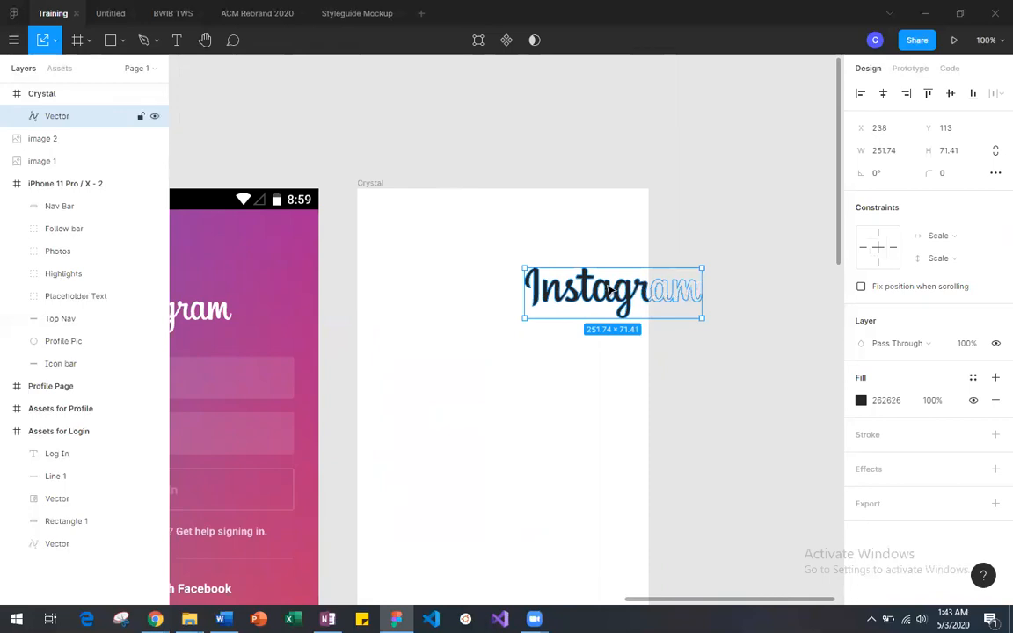
Step: Center the Instagram logo horizontally in the phone frame at X 81, Y 145, level with the reference screen's logo
{"action": "key", "text": "Left"}
{"action": "key", "text": "Left"}
{"action": "key", "text": "Left"}
{"action": "key", "text": "Left"}
{"action": "key", "text": "Left"}
{"action": "left_click_drag", "start_coordinate": [521, 288], "coordinate": [508, 312]}
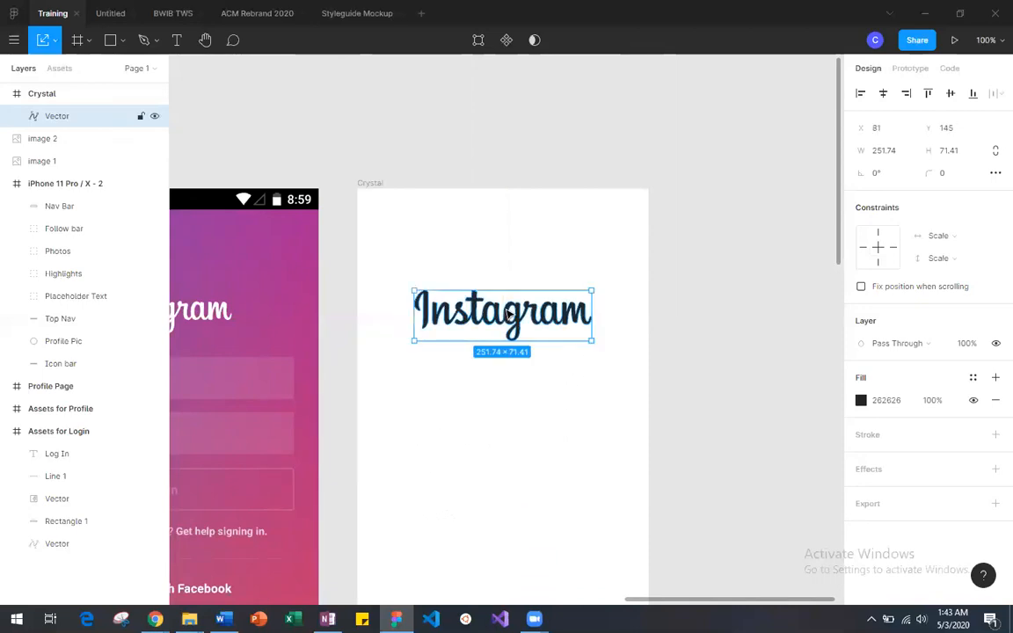
{"action": "left_click", "coordinate": [695, 330]}
{"action": "scroll", "coordinate": [695, 330], "scroll_direction": "left", "scroll_amount": 3}
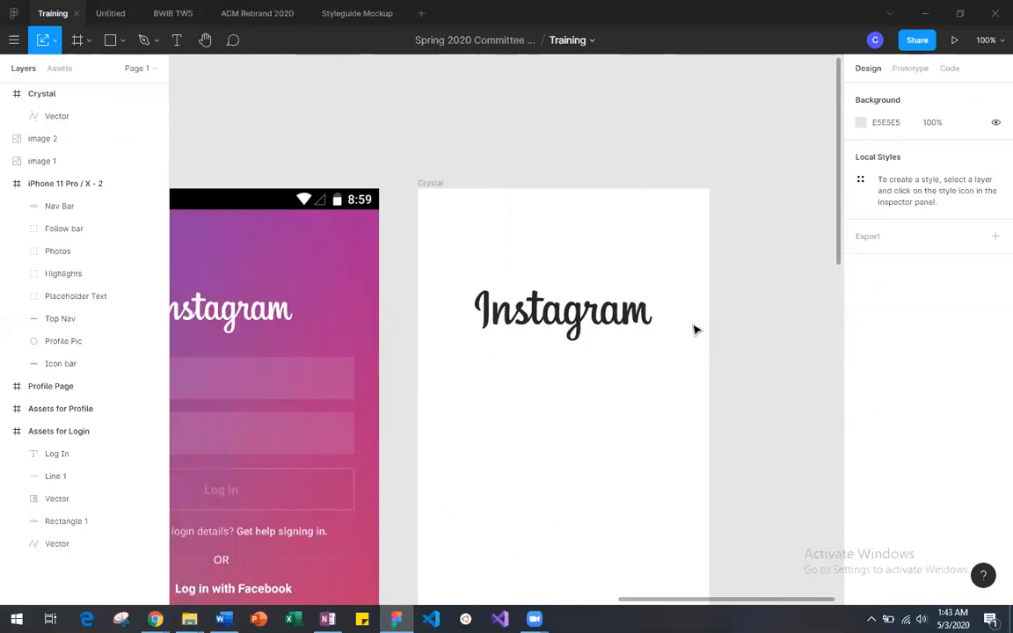
Step: Move the Profile Page frame next to the new phone frame, at X 1667, Y -902
{"action": "key", "text": "minus"}
{"action": "key", "text": "minus"}
{"action": "left_click_drag", "start_coordinate": [356, 291], "coordinate": [612, 291]}
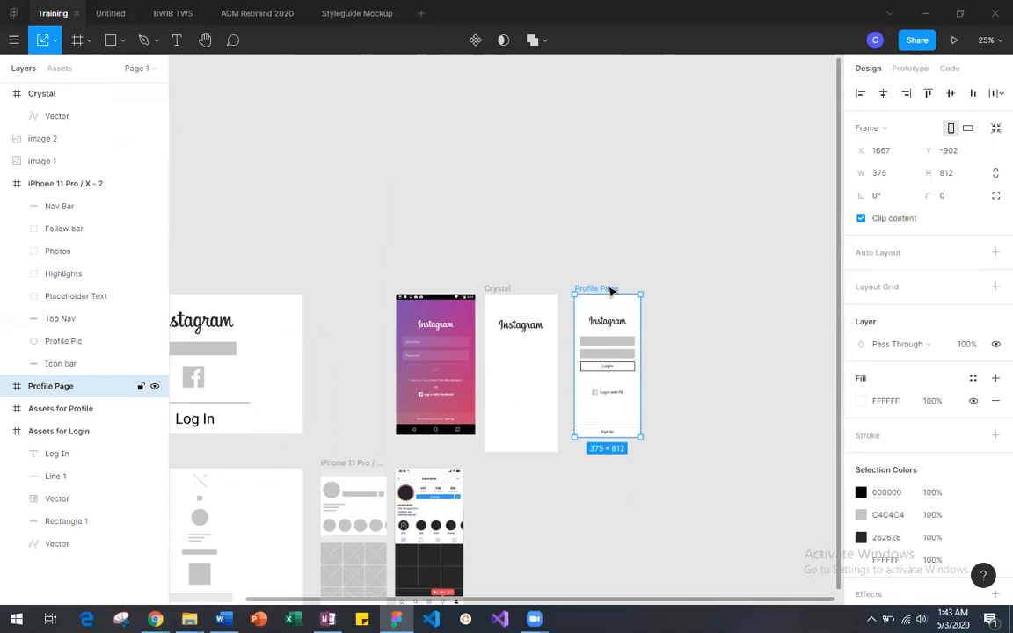
Step: Shift the Instagram logo in the new phone frame down slightly to Y 151, keeping it centered at X 81
{"action": "key", "text": "plus"}
{"action": "left_click_drag", "start_coordinate": [537, 322], "coordinate": [539, 325]}
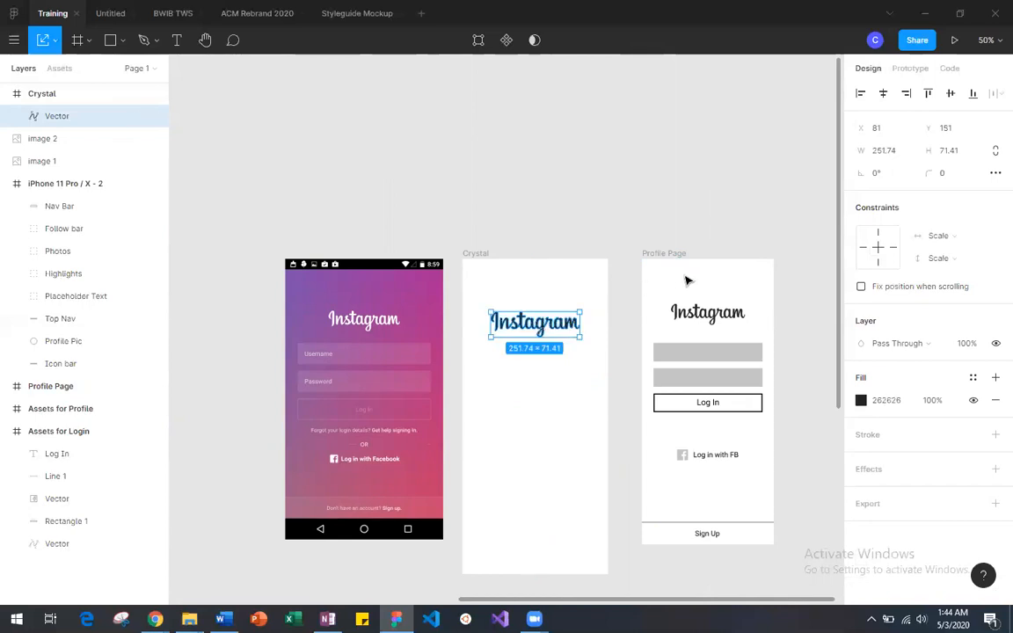
{"action": "left_click", "coordinate": [583, 236]}
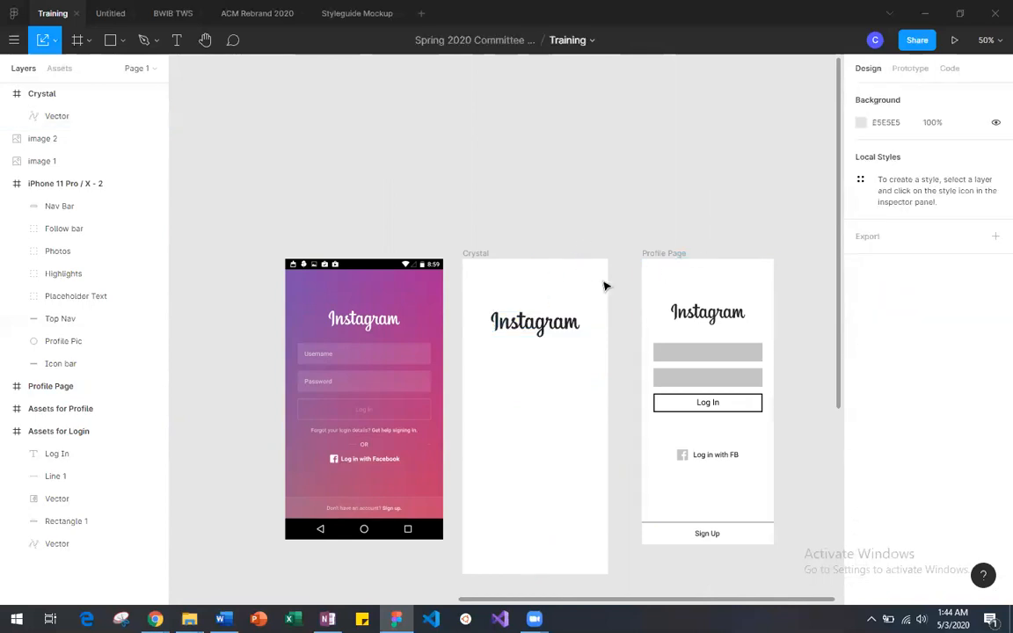
Step: Duplicate the gray rectangle from the Assets for Login frame and place the copy on the canvas at X 336, Y -1191
{"action": "scroll", "coordinate": [606, 285], "scroll_direction": "left", "scroll_amount": 5}
{"action": "left_click", "coordinate": [396, 369]}
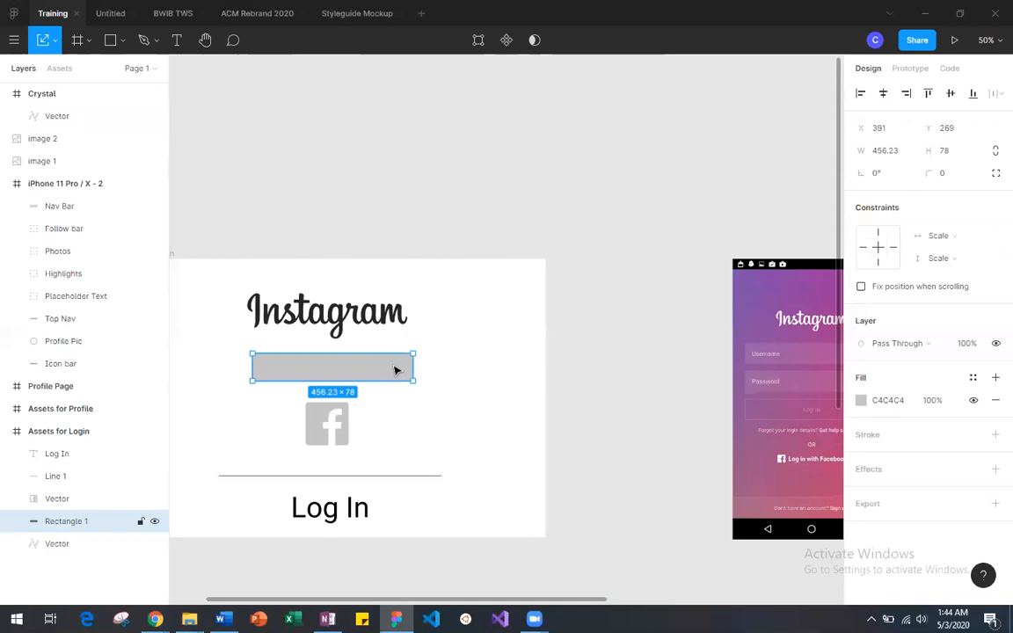
{"action": "key", "text": "ctrl+v"}
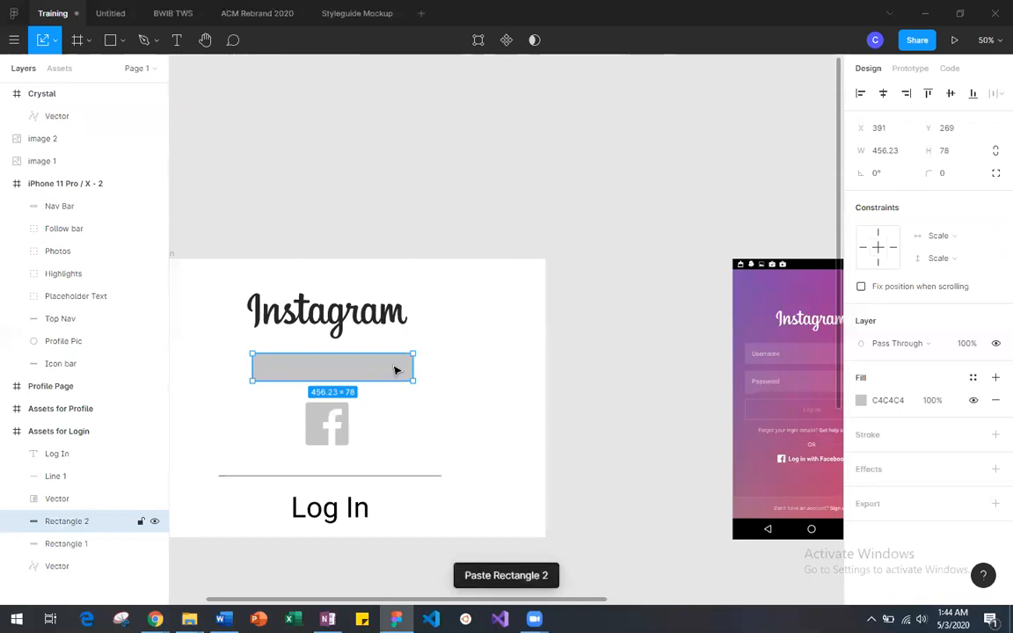
{"action": "left_click_drag", "start_coordinate": [392, 369], "coordinate": [758, 176]}
{"action": "scroll", "coordinate": [758, 176], "scroll_direction": "right", "scroll_amount": 6}
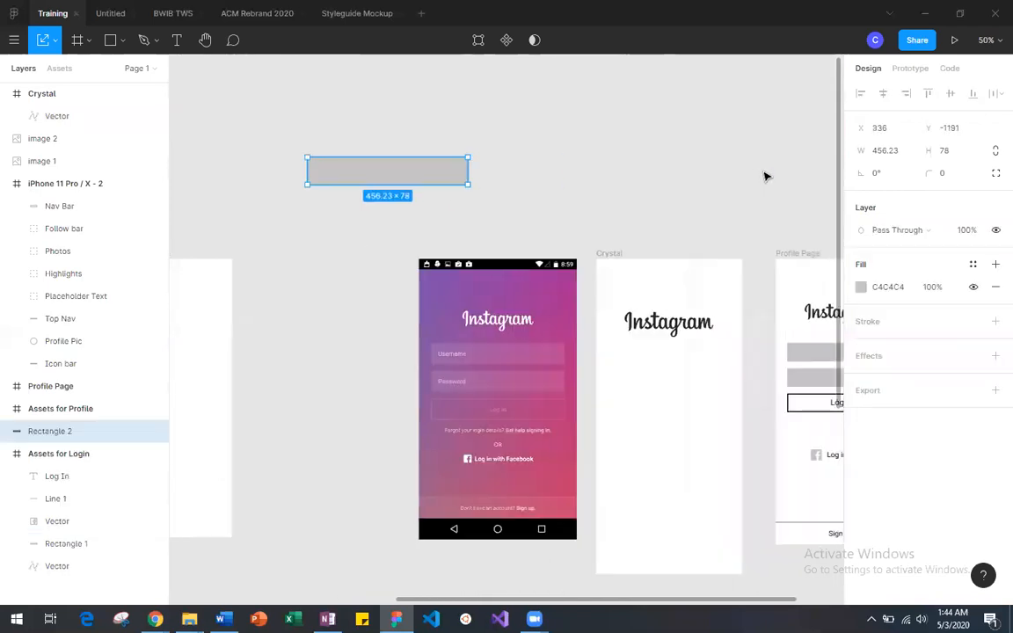
Step: Place a second copy of the Assets for Login gray rectangle below the first copy, at about X 308, Y -1065
{"action": "scroll", "coordinate": [764, 174], "scroll_direction": "left", "scroll_amount": 6}
{"action": "left_click", "coordinate": [402, 370]}
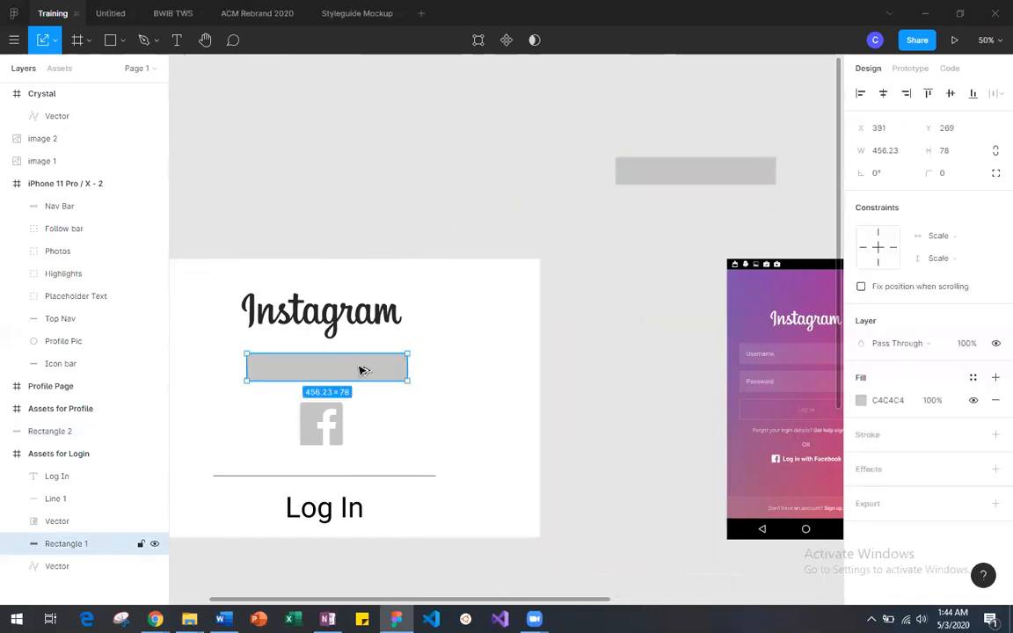
{"action": "left_click_drag", "start_coordinate": [363, 370], "coordinate": [701, 224]}
{"action": "scroll", "coordinate": [701, 224], "scroll_direction": "right", "scroll_amount": 8}
{"action": "scroll", "coordinate": [701, 224], "scroll_direction": "left", "scroll_amount": 5}
{"action": "scroll", "coordinate": [701, 225], "scroll_direction": "right", "scroll_amount": 2}
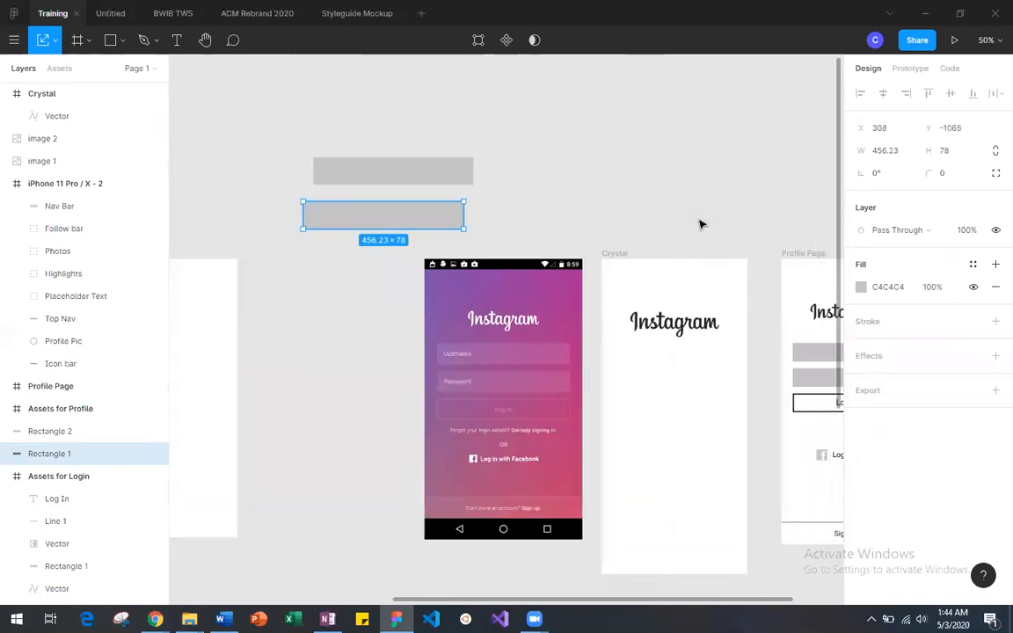
Step: Align the second gray rectangle directly beneath the first at X 336, Y -1085
{"action": "left_click_drag", "start_coordinate": [432, 214], "coordinate": [454, 218]}
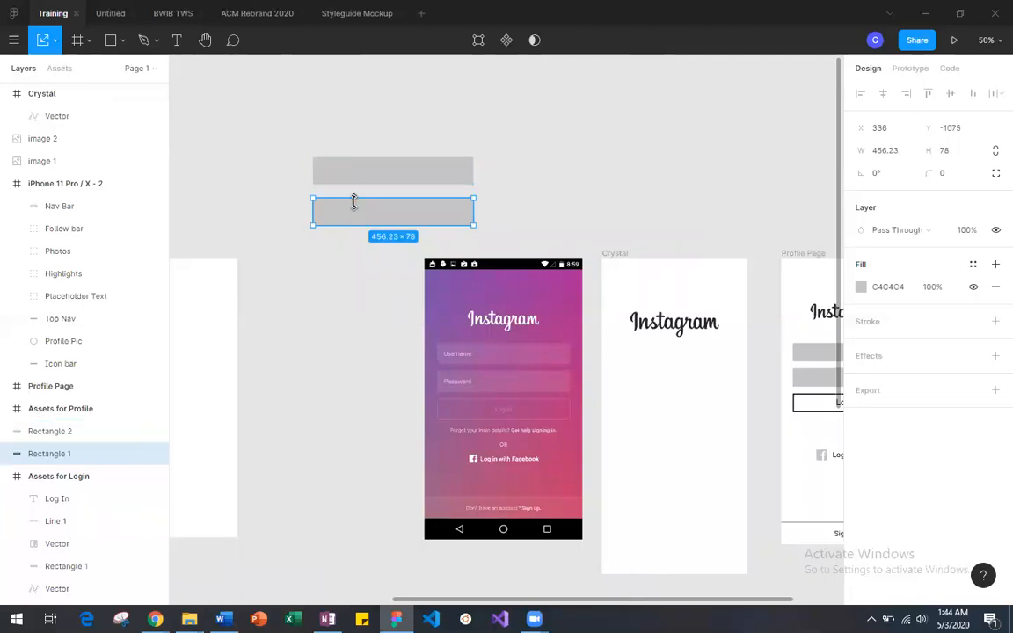
{"action": "scroll", "coordinate": [360, 216], "scroll_direction": "left", "scroll_amount": 5}
{"action": "scroll", "coordinate": [360, 215], "scroll_direction": "right", "scroll_amount": 7}
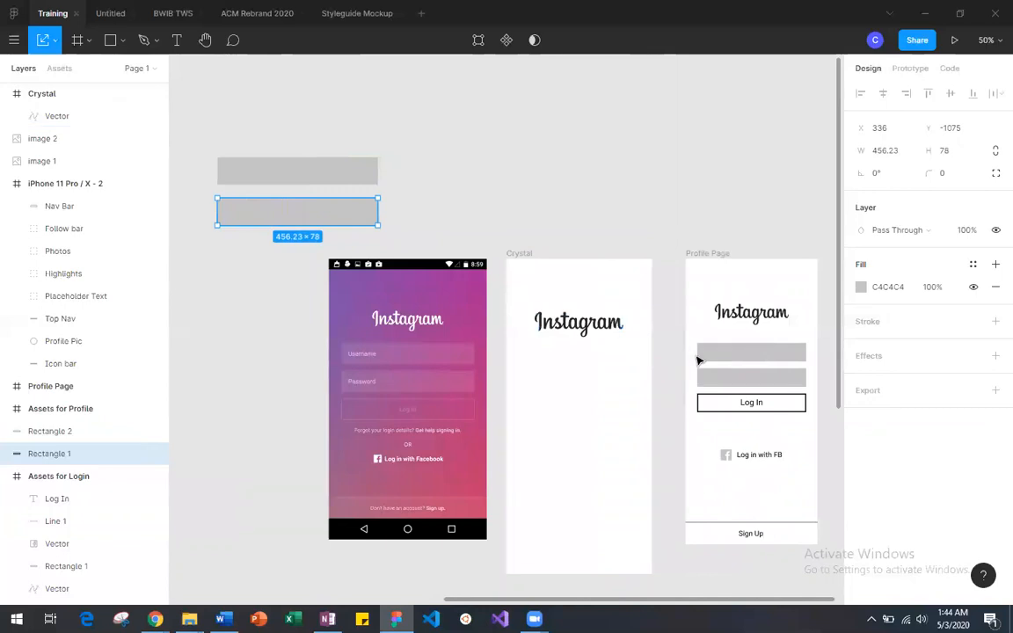
{"action": "left_click_drag", "start_coordinate": [301, 218], "coordinate": [303, 214]}
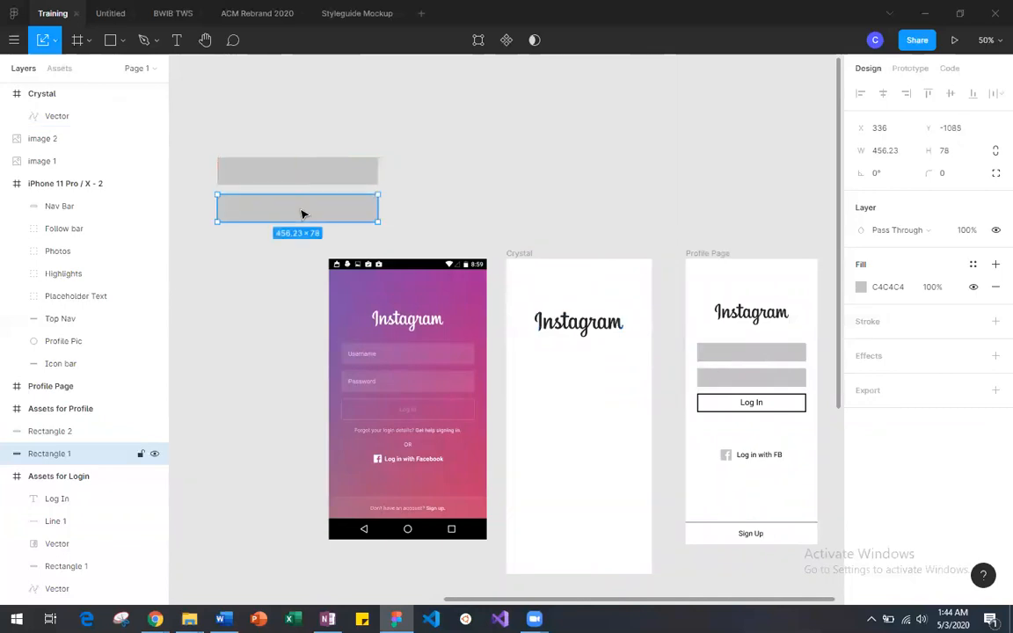
{"action": "left_click", "coordinate": [401, 204]}
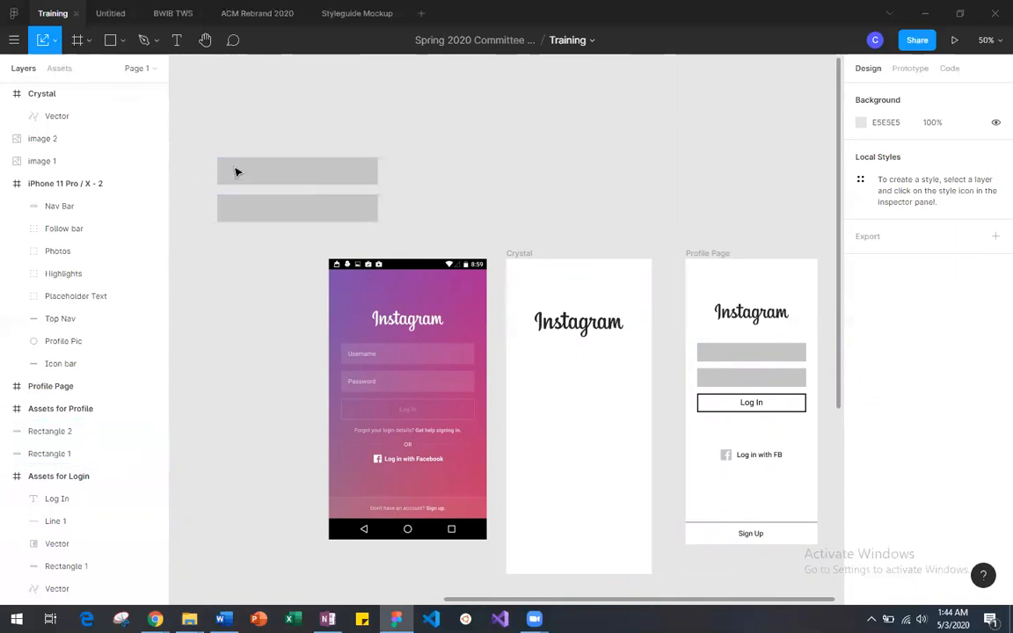
Step: Scale both gray rectangles together to about 286 × 115 and center them below the logo in the new phone frame at X 64
{"action": "left_click_drag", "start_coordinate": [212, 141], "coordinate": [383, 229]}
{"action": "left_click_drag", "start_coordinate": [300, 192], "coordinate": [569, 162]}
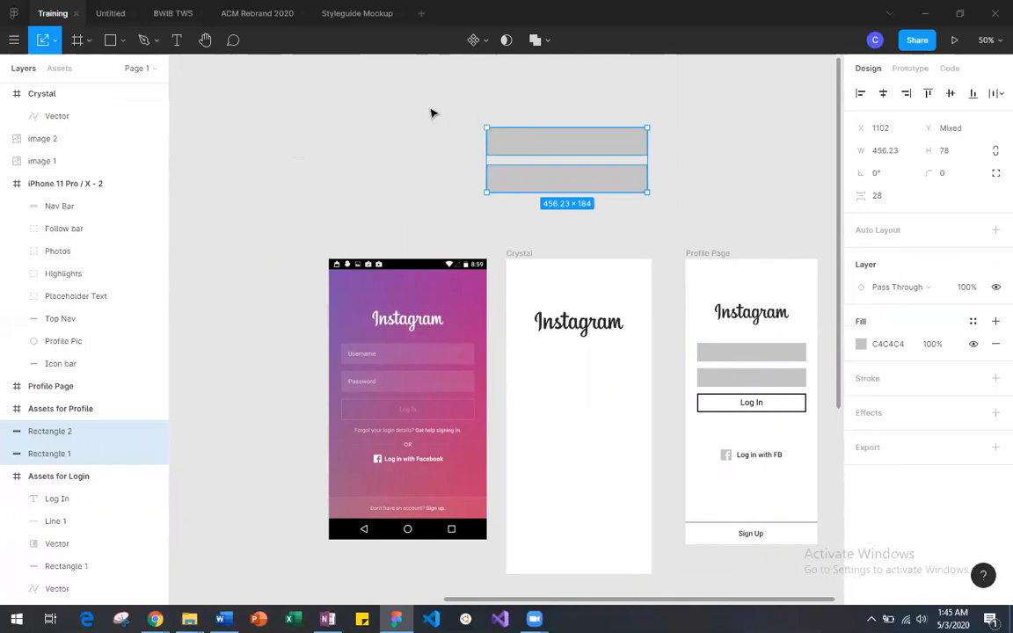
{"action": "left_click_drag", "start_coordinate": [483, 128], "coordinate": [546, 156]}
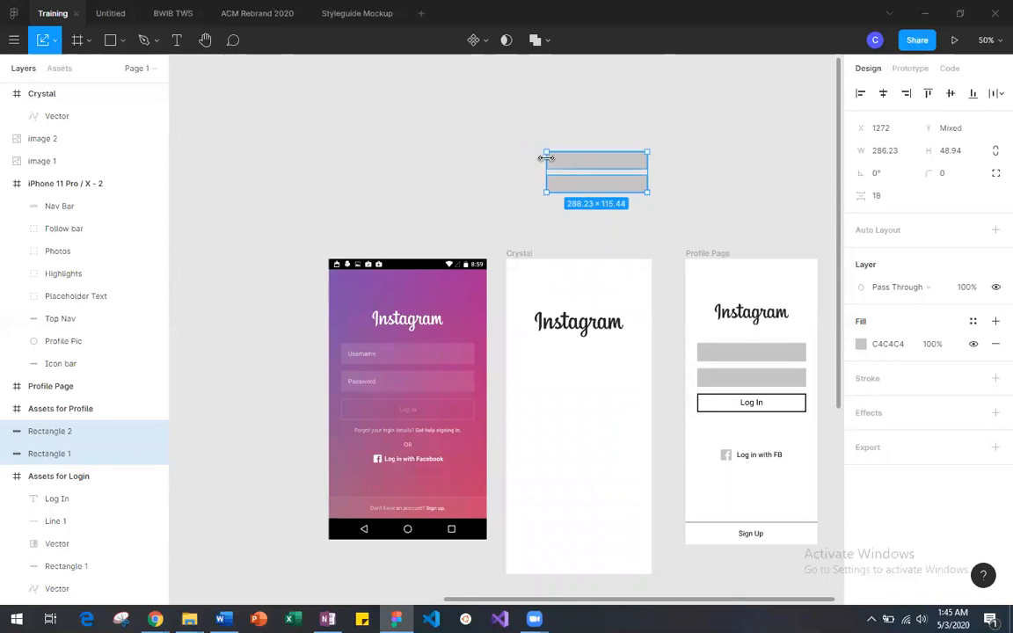
{"action": "left_click_drag", "start_coordinate": [604, 175], "coordinate": [588, 382]}
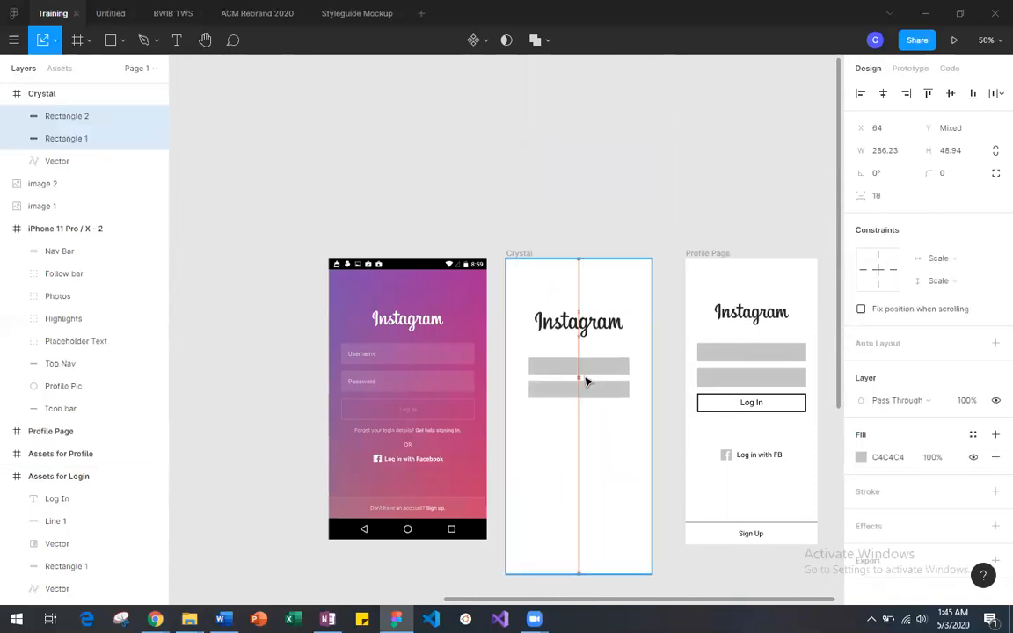
{"action": "left_click_drag", "start_coordinate": [587, 382], "coordinate": [587, 382]}
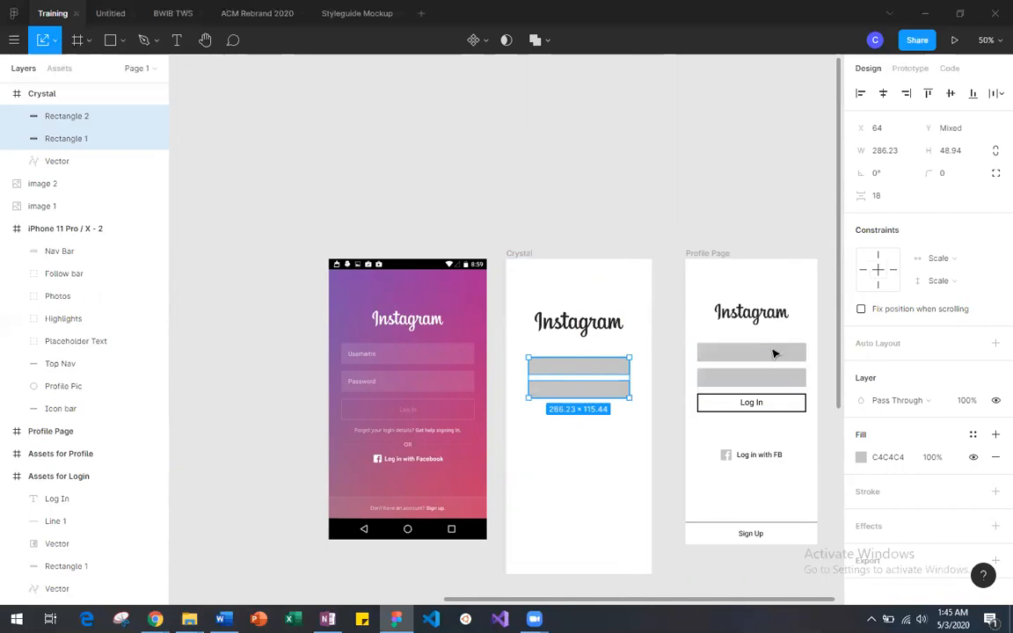
Step: Enlarge the two gray fields together to about 352 × 142, centered in the new phone frame at X 31 below the logo
{"action": "left_click_drag", "start_coordinate": [635, 402], "coordinate": [613, 396]}
{"action": "left_click", "coordinate": [633, 402]}
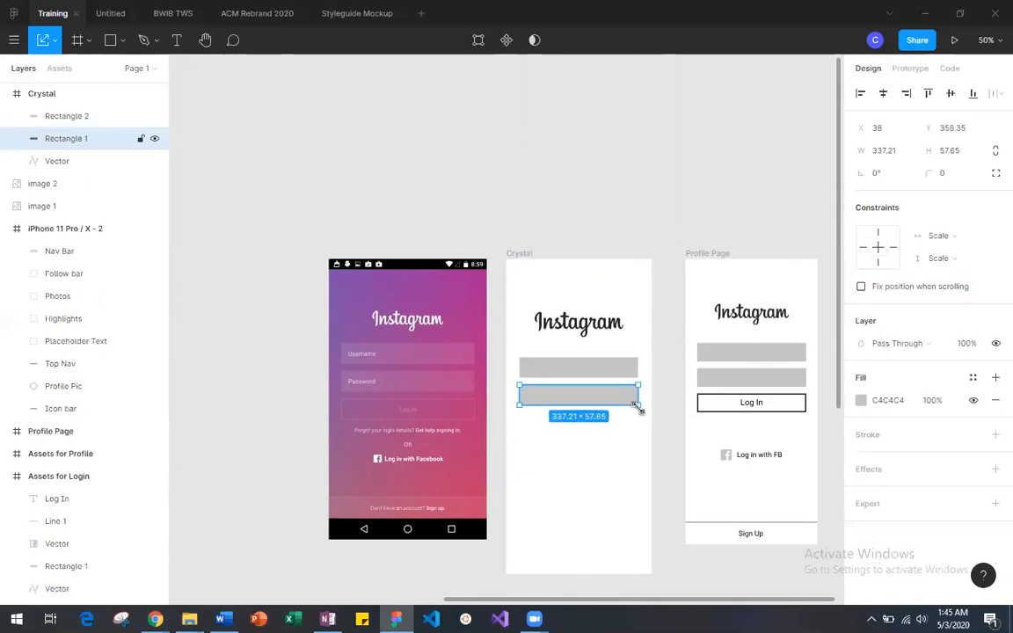
{"action": "left_click", "coordinate": [536, 367], "text": "shift"}
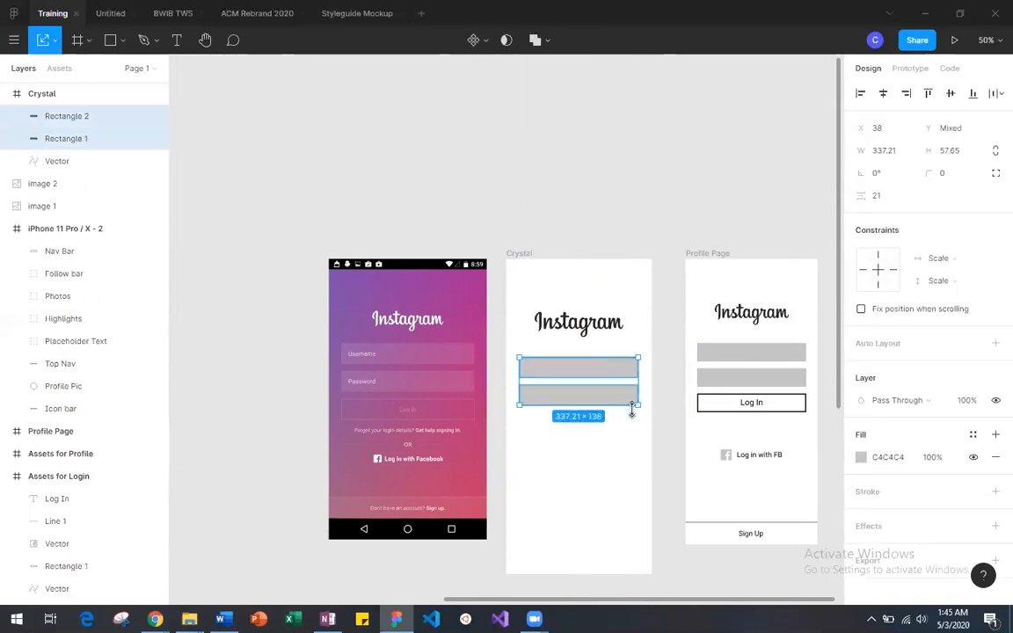
{"action": "left_click_drag", "start_coordinate": [639, 408], "coordinate": [596, 399]}
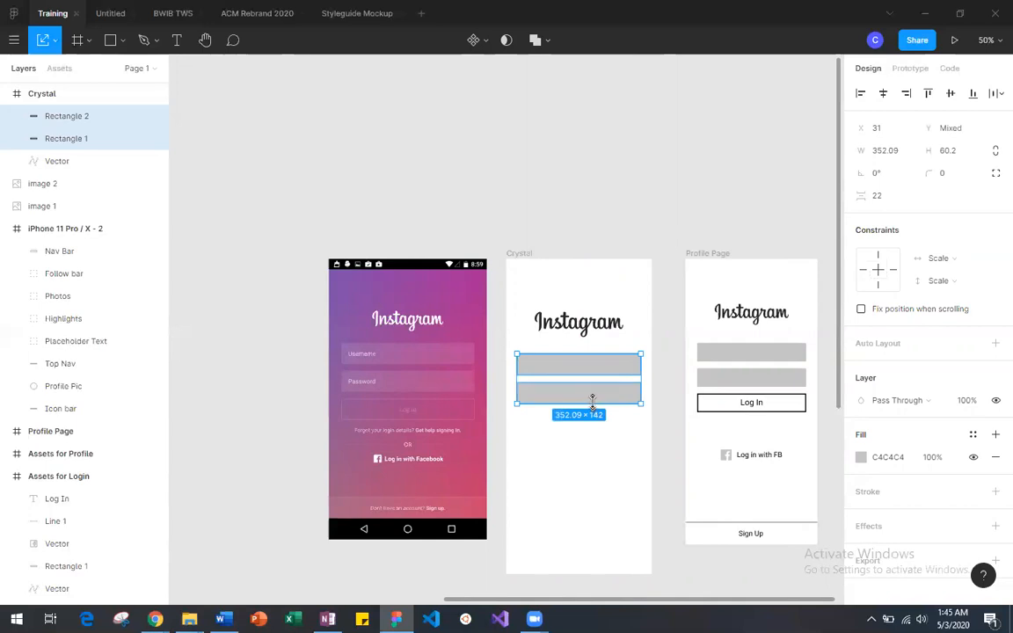
{"action": "left_click_drag", "start_coordinate": [594, 400], "coordinate": [594, 401]}
{"action": "left_click", "coordinate": [600, 449]}
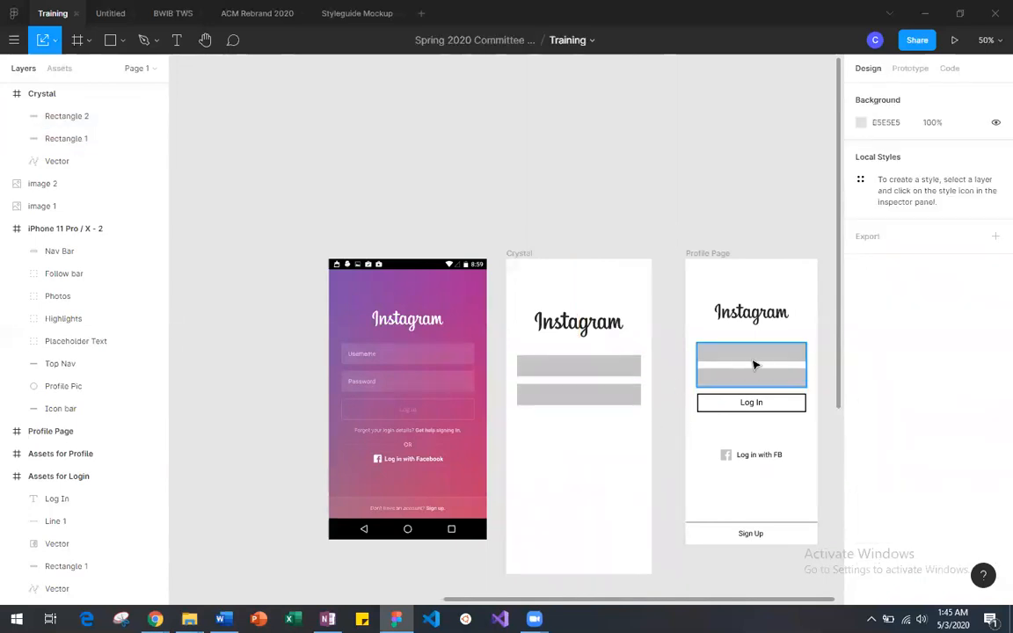
Step: Copy the Log In text from the Assets for Login frame into the lower part of the new phone frame, at X 95, Y 647
{"action": "scroll", "coordinate": [607, 357], "scroll_direction": "left", "scroll_amount": 3}
{"action": "scroll", "coordinate": [606, 361], "scroll_direction": "left", "scroll_amount": 6}
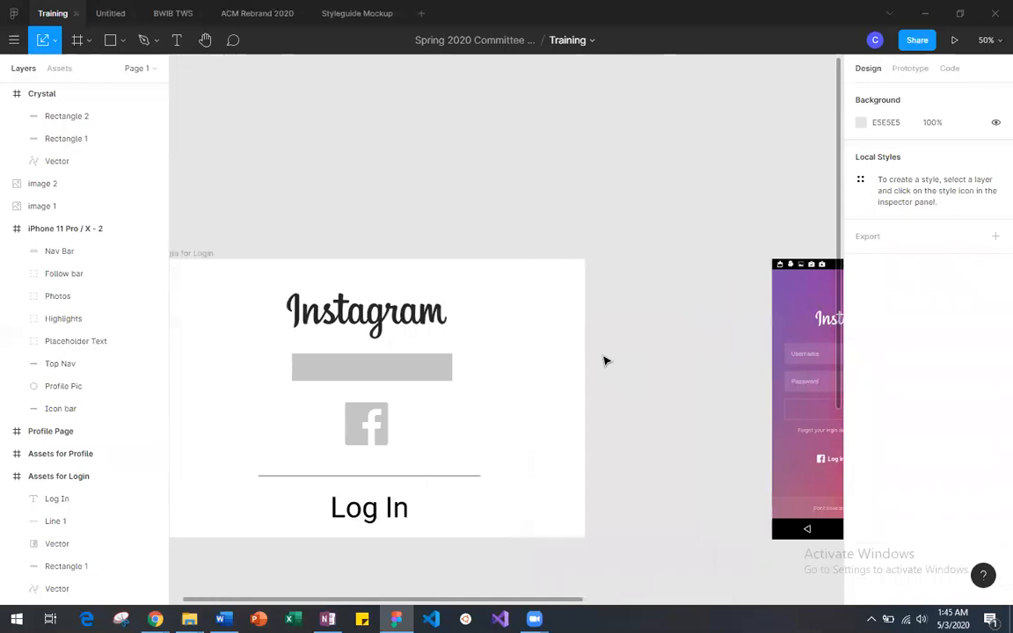
{"action": "scroll", "coordinate": [516, 467], "scroll_direction": "right", "scroll_amount": 11}
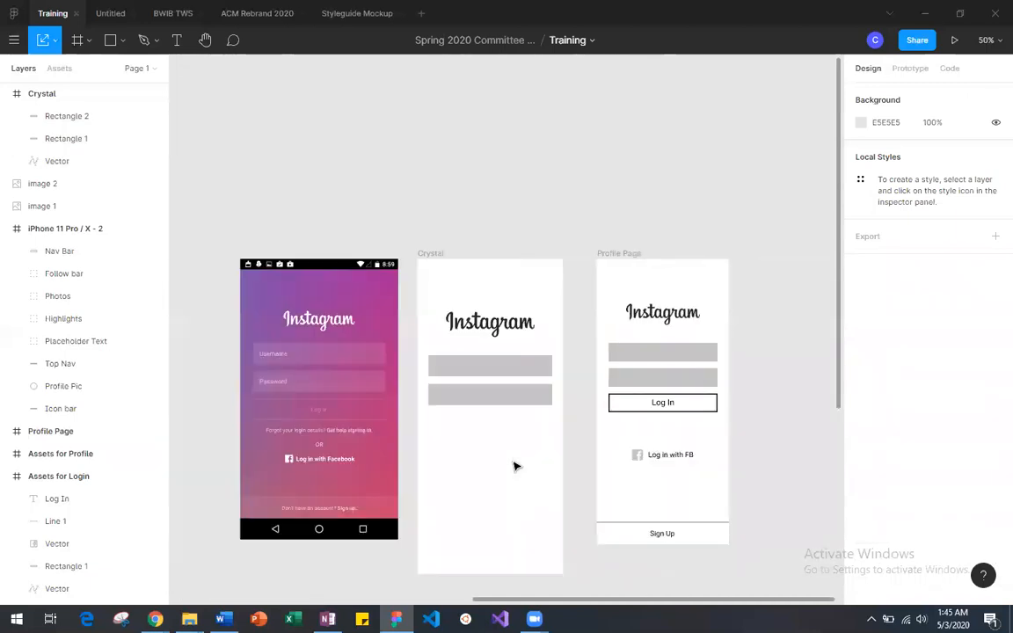
{"action": "scroll", "coordinate": [515, 466], "scroll_direction": "left", "scroll_amount": 12}
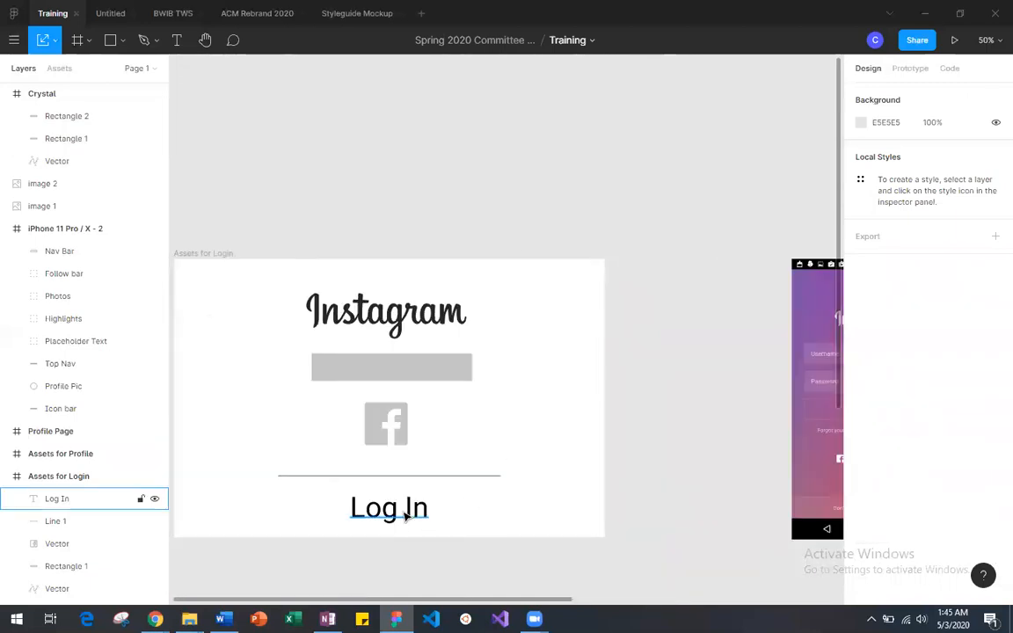
{"action": "left_click", "coordinate": [406, 517]}
{"action": "key", "text": "ctrl+v"}
{"action": "left_click_drag", "start_coordinate": [396, 516], "coordinate": [708, 398]}
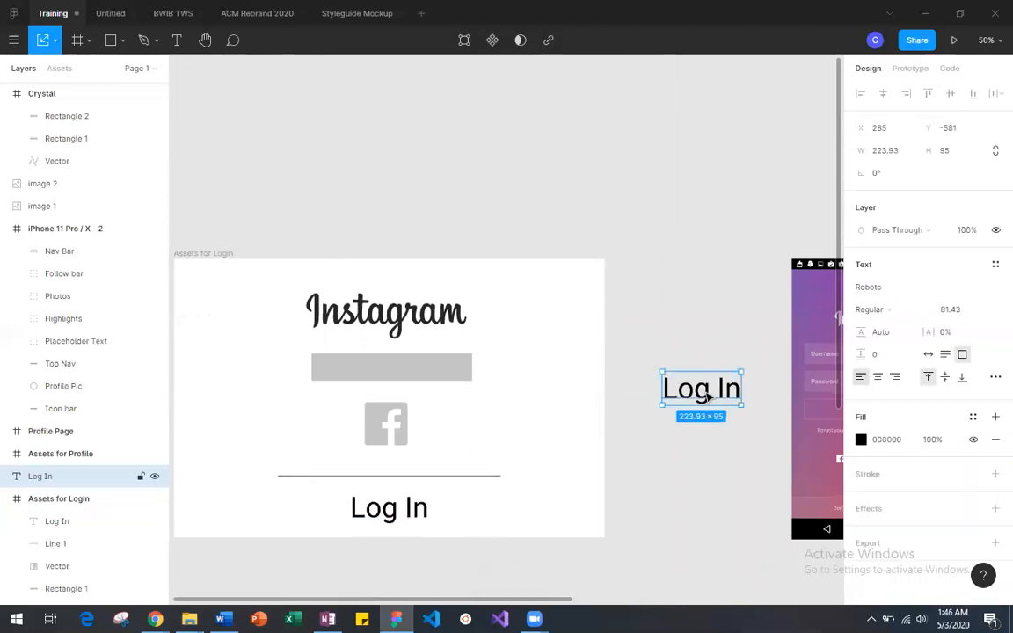
{"action": "scroll", "coordinate": [708, 397], "scroll_direction": "right", "scroll_amount": 7}
{"action": "left_click_drag", "start_coordinate": [368, 399], "coordinate": [711, 510]}
{"action": "scroll", "coordinate": [711, 508], "scroll_direction": "right", "scroll_amount": 3}
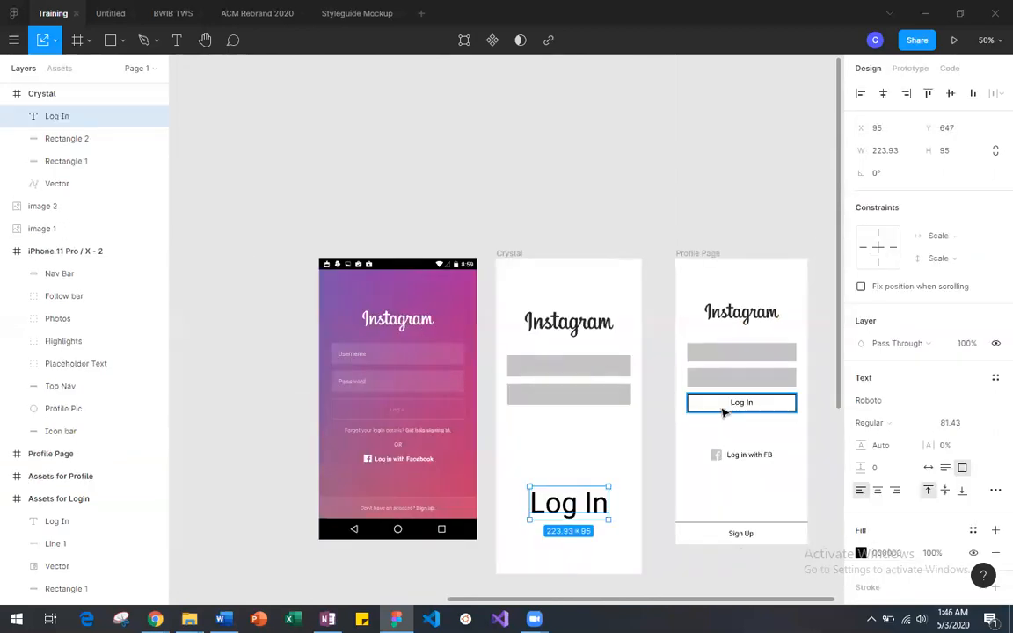
Step: Draw a rectangle about 251 × 68 on the empty canvas above the new phone frame
{"action": "left_click", "coordinate": [110, 41]}
{"action": "left_click", "coordinate": [110, 74]}
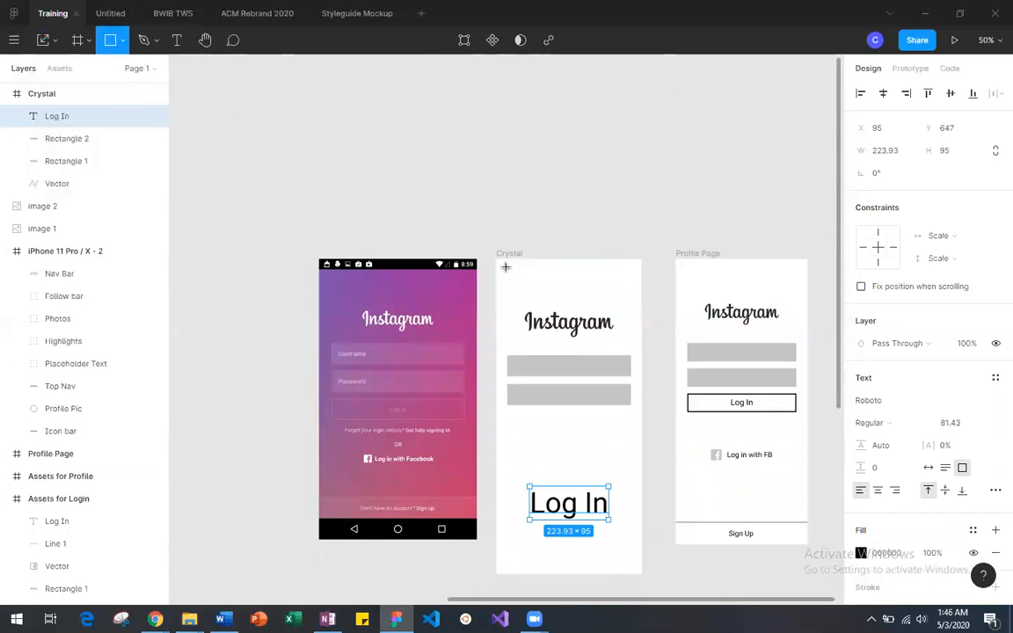
{"action": "left_click_drag", "start_coordinate": [494, 161], "coordinate": [585, 183]}
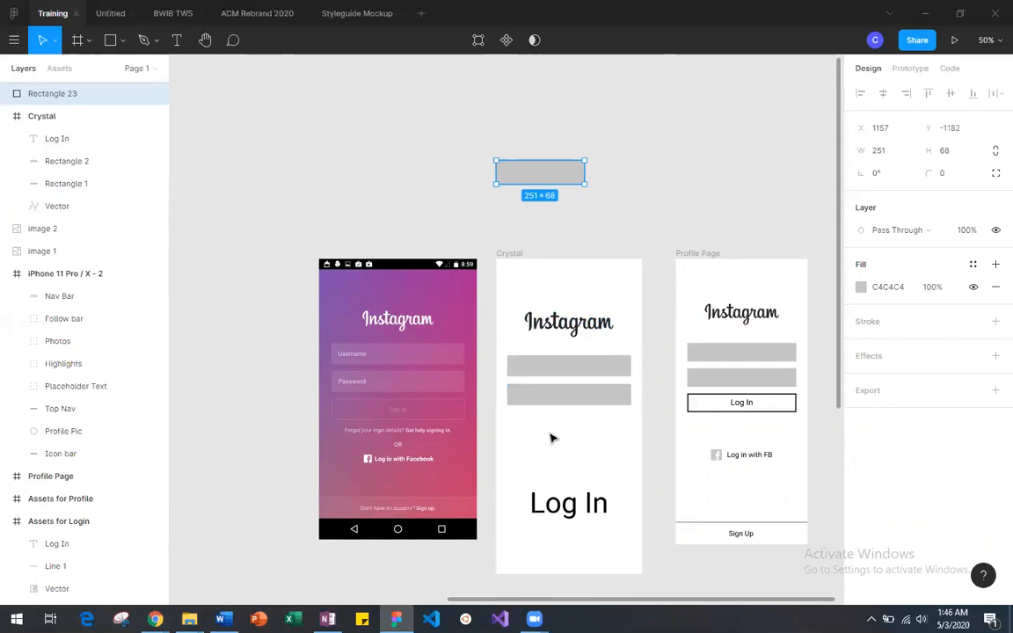
{"action": "scroll", "coordinate": [636, 163], "scroll_direction": "down", "scroll_amount": 2}
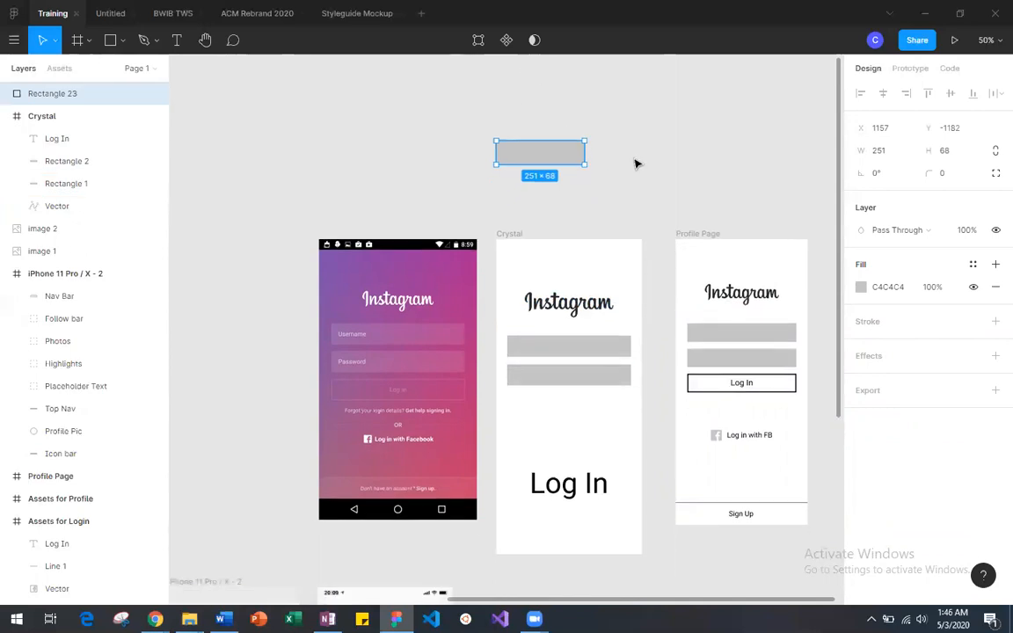
{"action": "scroll", "coordinate": [637, 163], "scroll_direction": "right", "scroll_amount": 5}
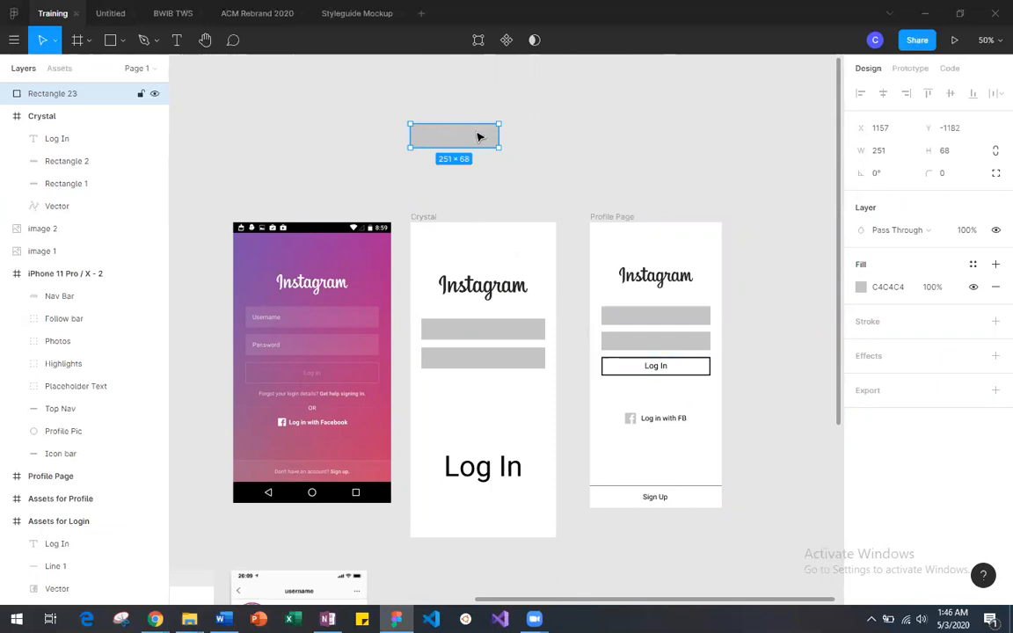
Step: Set the new rectangle's fill to white (FFFFFF) with 0% opacity
{"action": "left_click", "coordinate": [861, 287]}
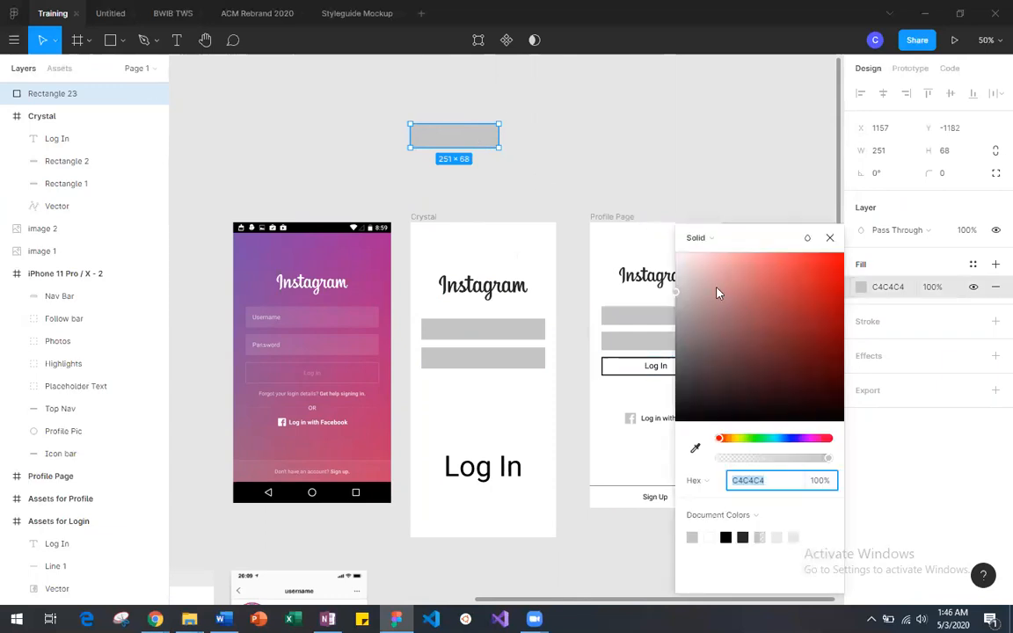
{"action": "left_click_drag", "start_coordinate": [691, 264], "coordinate": [671, 255]}
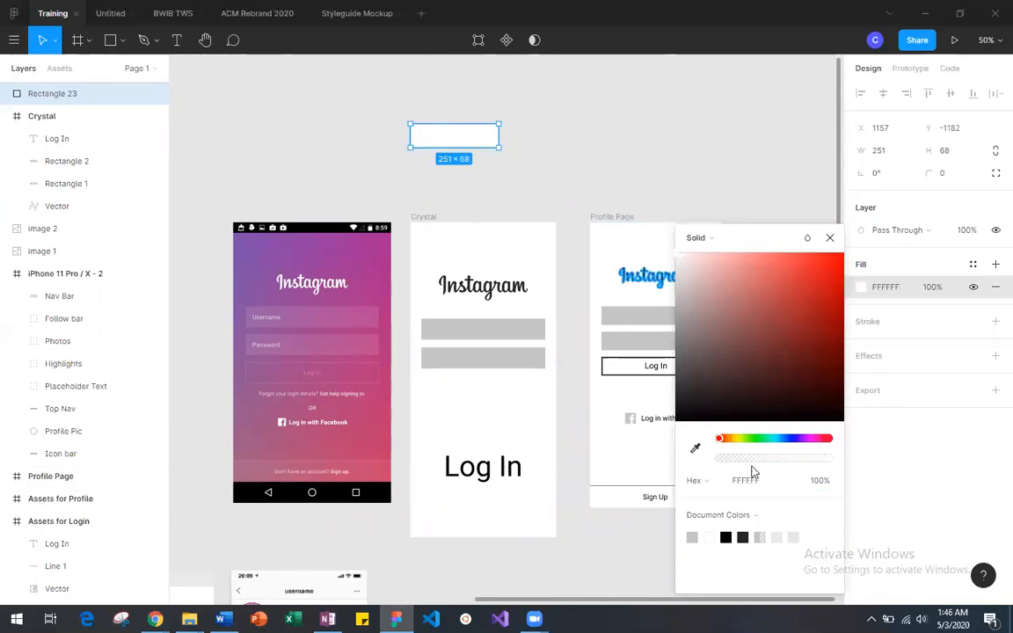
{"action": "left_click_drag", "start_coordinate": [835, 465], "coordinate": [712, 464]}
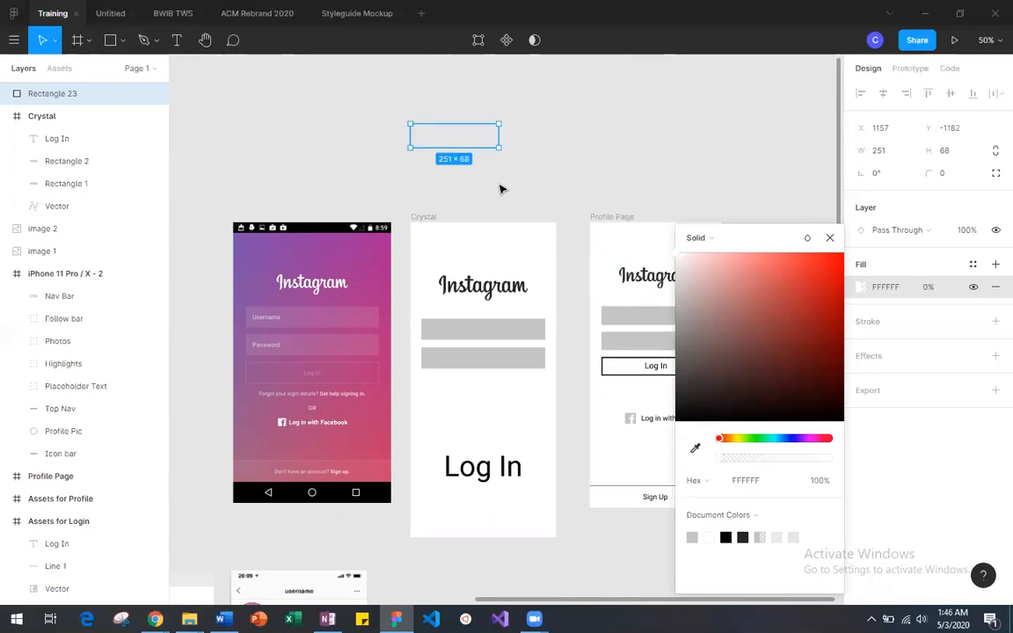
Step: Move the rectangle to about X 1238, Y -1162 above the new phone frame and set its white fill to 100% opacity
{"action": "left_click_drag", "start_coordinate": [470, 146], "coordinate": [518, 231]}
{"action": "left_click", "coordinate": [496, 146]}
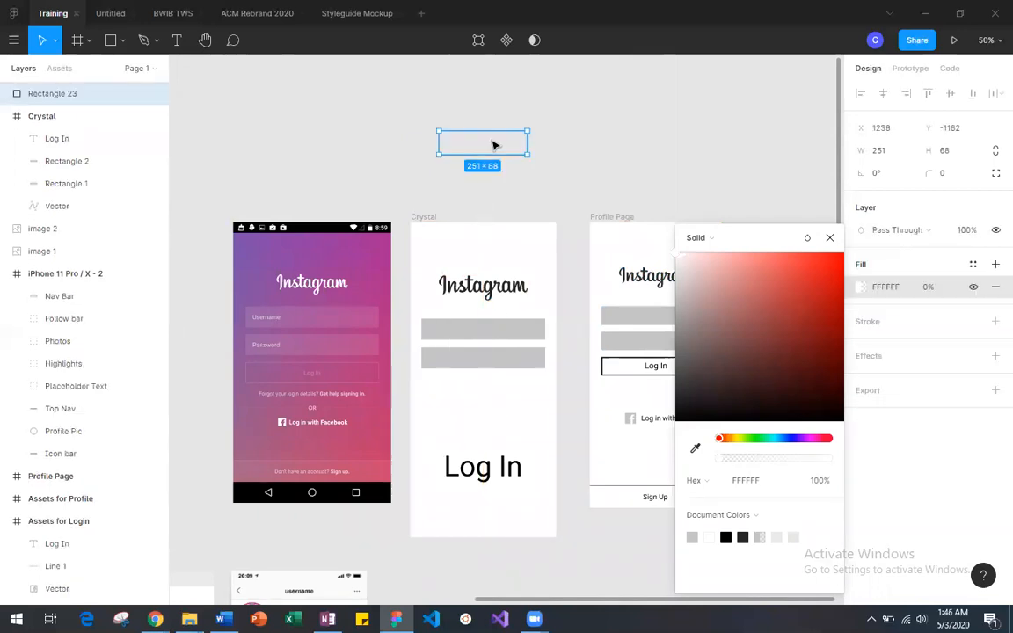
{"action": "left_click_drag", "start_coordinate": [691, 336], "coordinate": [662, 244]}
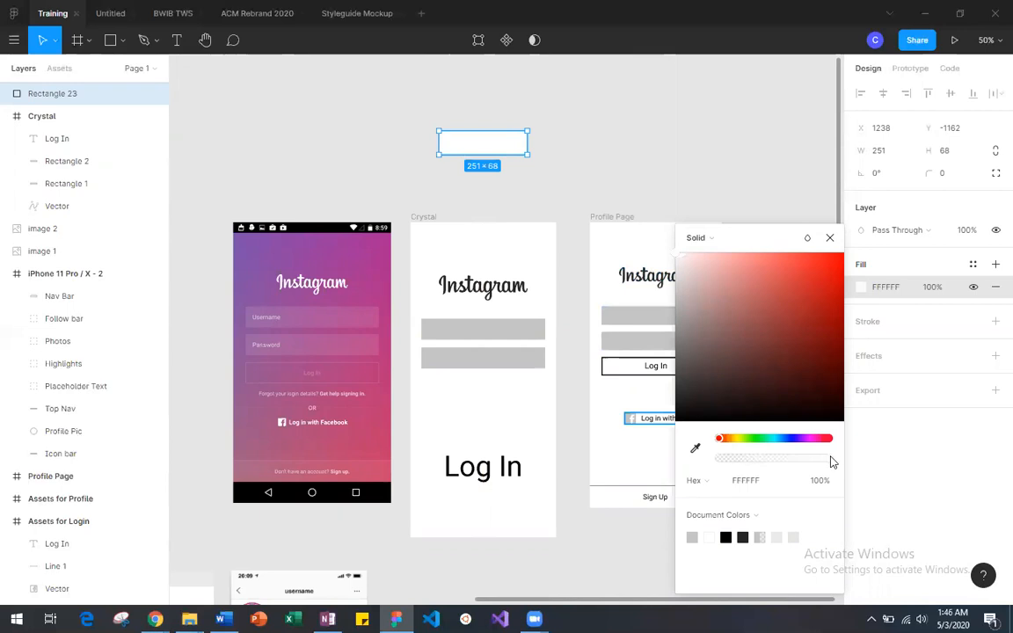
{"action": "left_click", "coordinate": [876, 326]}
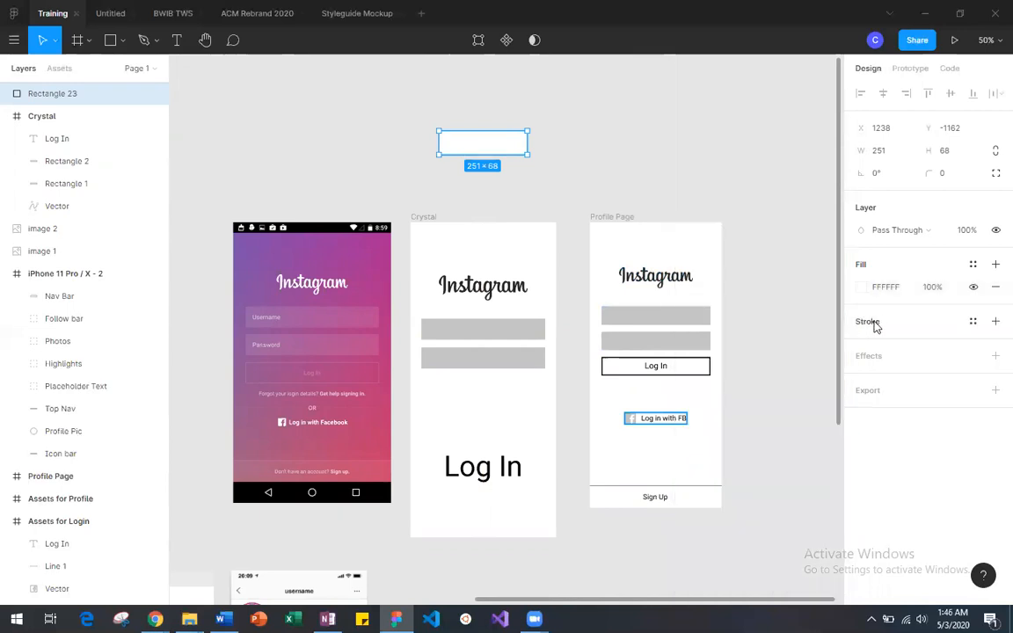
Step: Add a black (000000) inside stroke with a thickness of 3 to the white rectangle above the new phone frame
{"action": "left_click", "coordinate": [996, 321]}
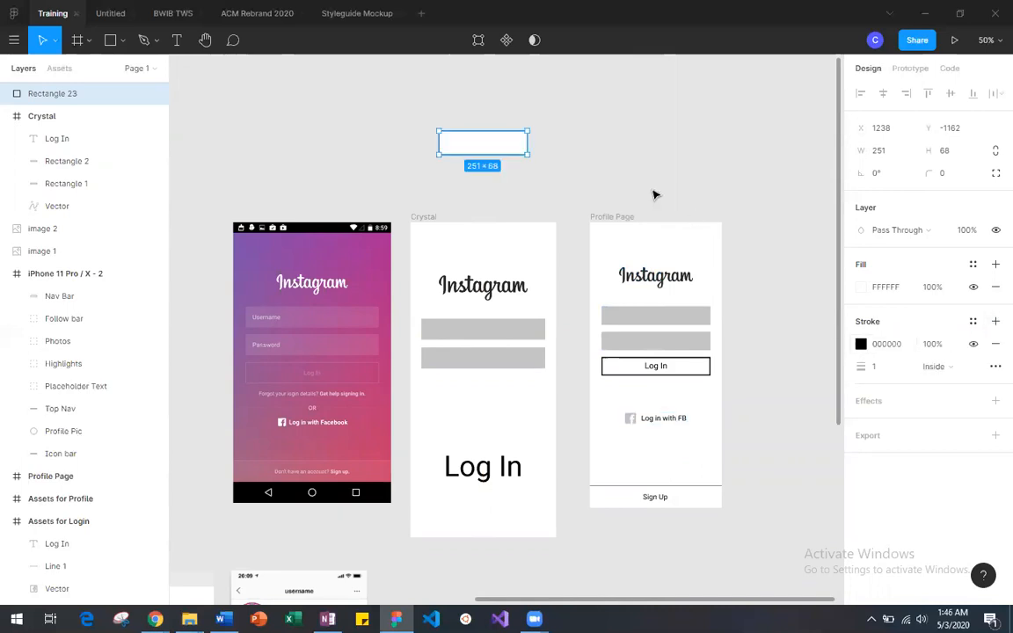
{"action": "left_click", "coordinate": [885, 369]}
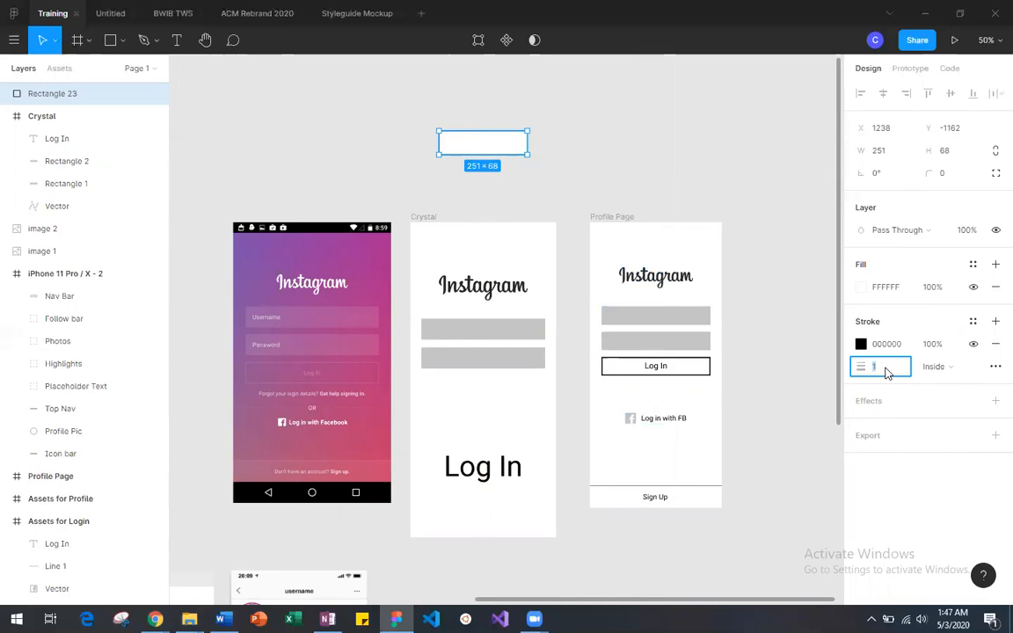
{"action": "type", "text": "5"}
{"action": "key", "text": "Return"}
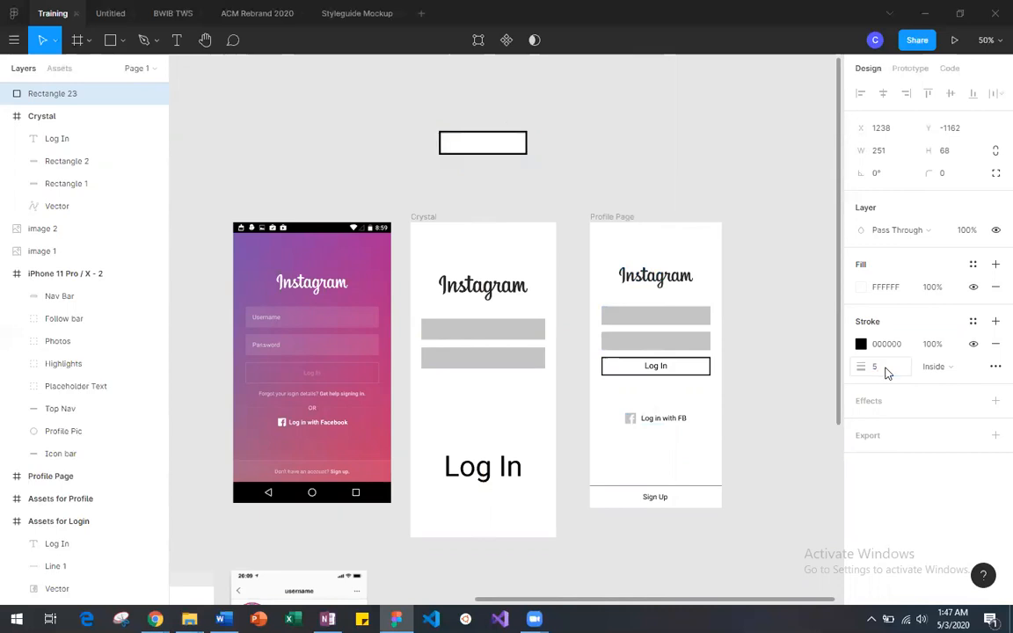
{"action": "left_click", "coordinate": [885, 368]}
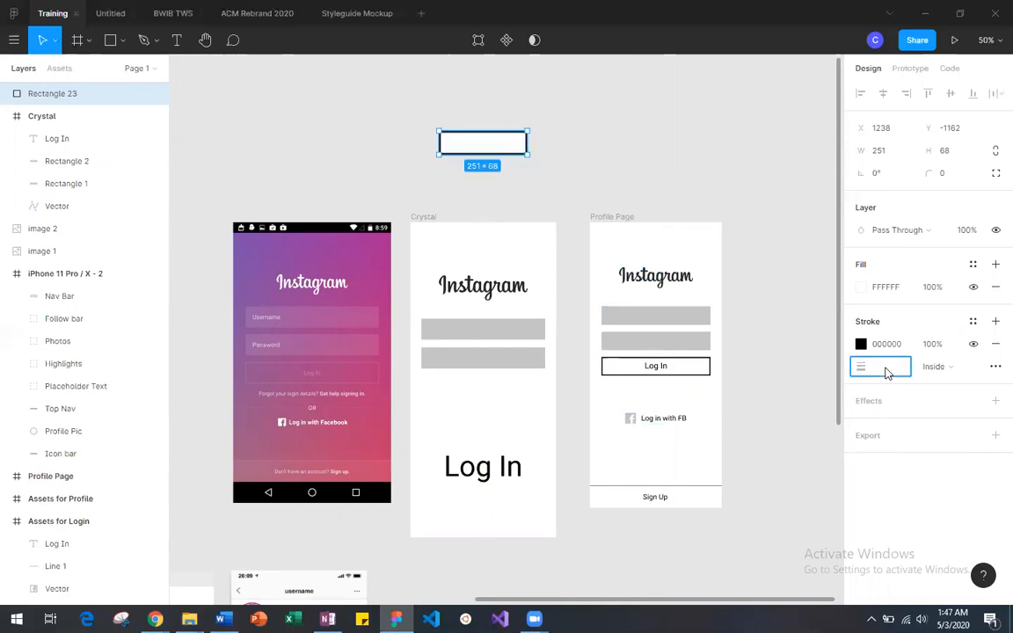
{"action": "type", "text": "3"}
{"action": "key", "text": "Return"}
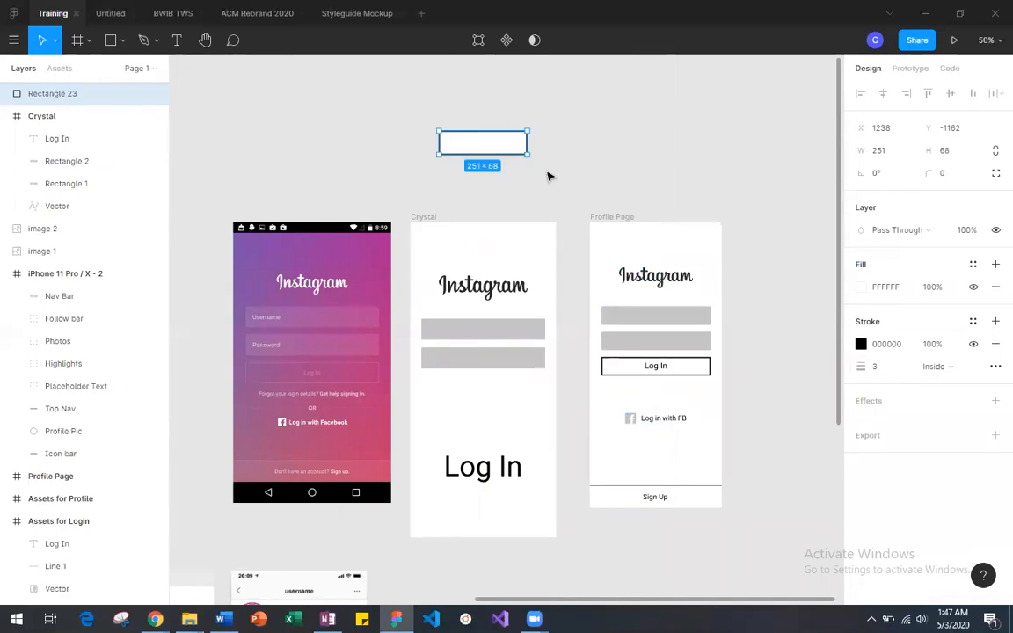
Step: Move the outlined rectangle over the second gray field and compare its white fill at 0% and 100% opacity
{"action": "left_click_drag", "start_coordinate": [485, 151], "coordinate": [515, 368]}
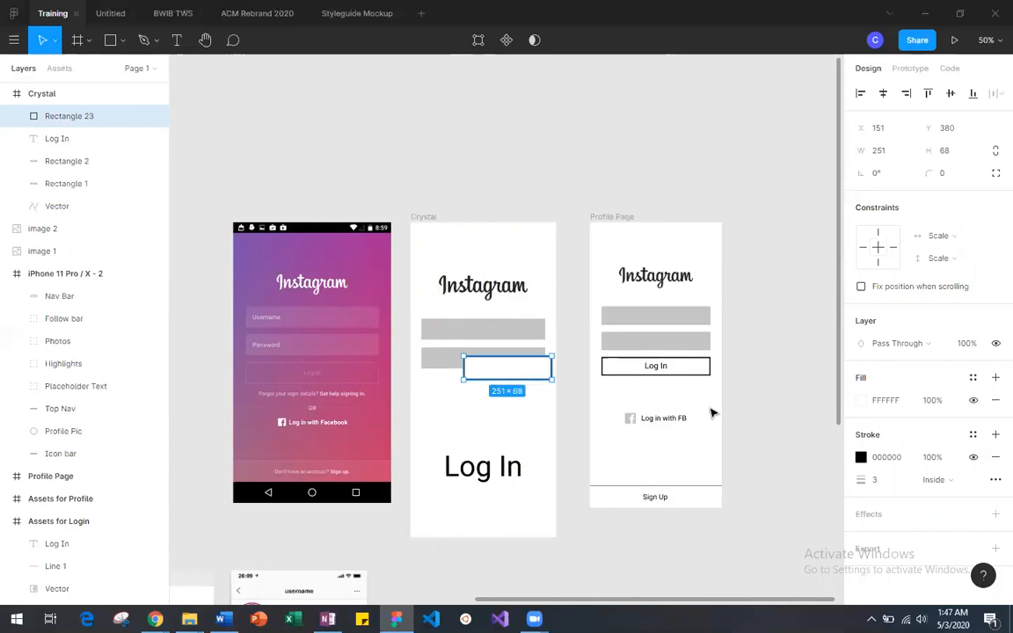
{"action": "left_click", "coordinate": [863, 401]}
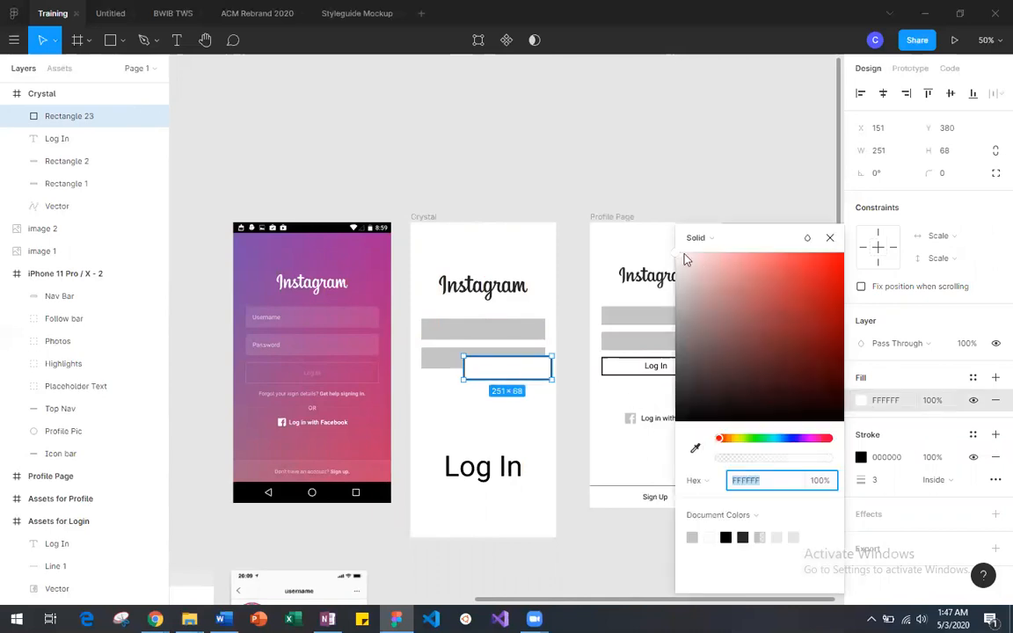
{"action": "left_click_drag", "start_coordinate": [814, 458], "coordinate": [716, 458]}
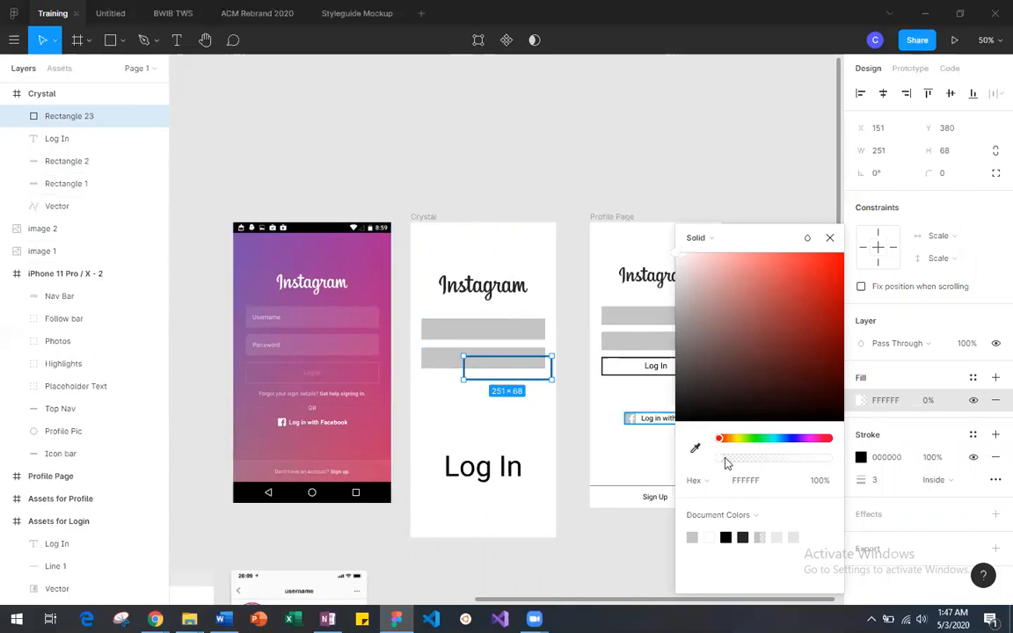
{"action": "key", "text": "0"}
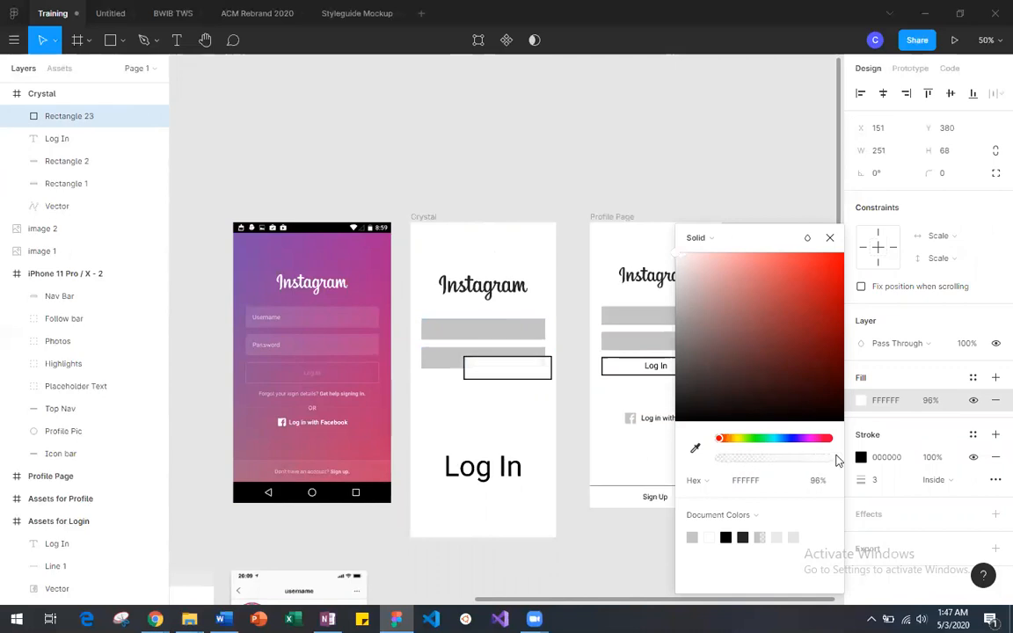
{"action": "left_click", "coordinate": [830, 237]}
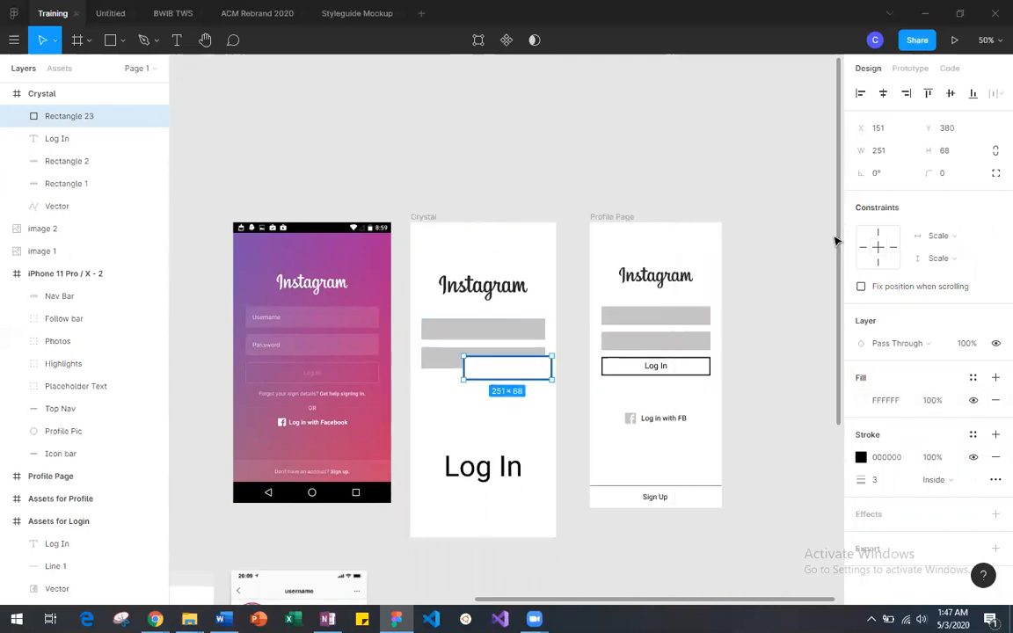
Step: Move the outlined rectangle below the second gray field to about X 82, Y 448, and reduce its height to 64
{"action": "left_click_drag", "start_coordinate": [520, 380], "coordinate": [497, 401]}
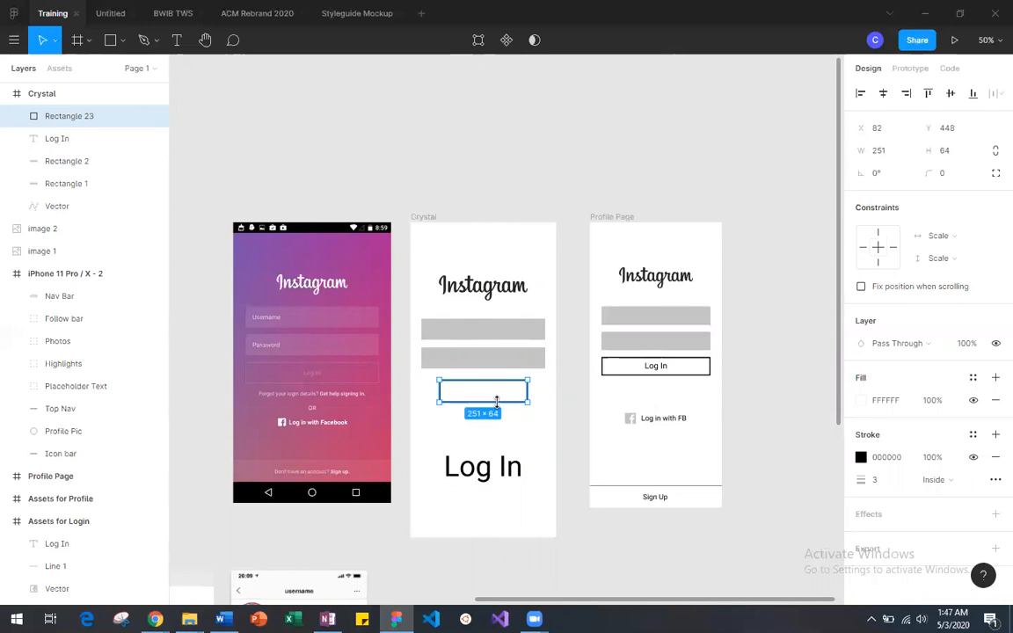
{"action": "key", "text": "shift+0"}
{"action": "scroll", "coordinate": [498, 406], "scroll_direction": "right", "scroll_amount": 5}
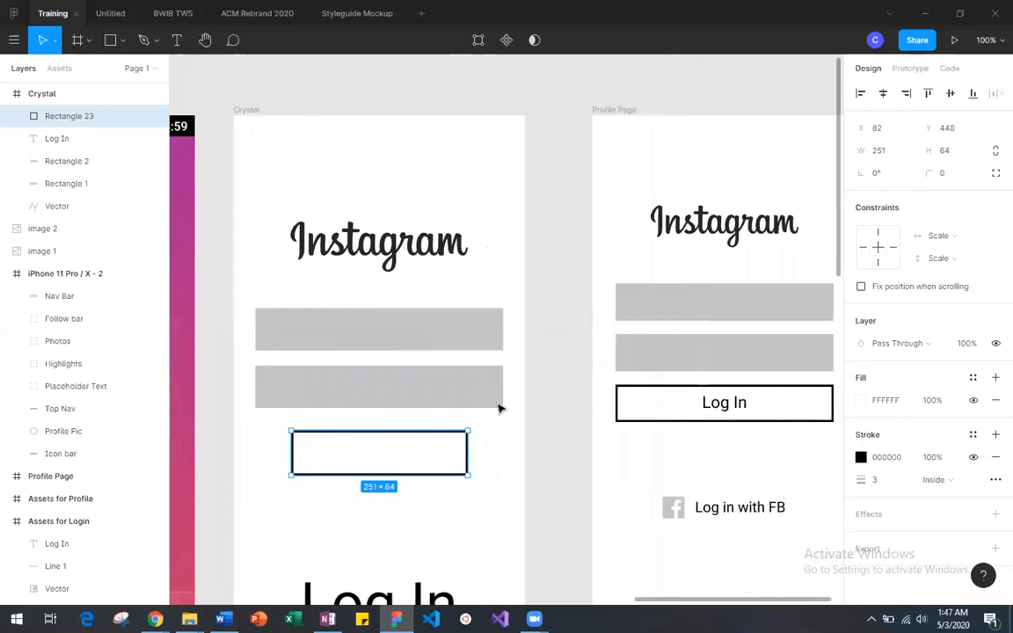
{"action": "scroll", "coordinate": [528, 405], "scroll_direction": "left", "scroll_amount": 2}
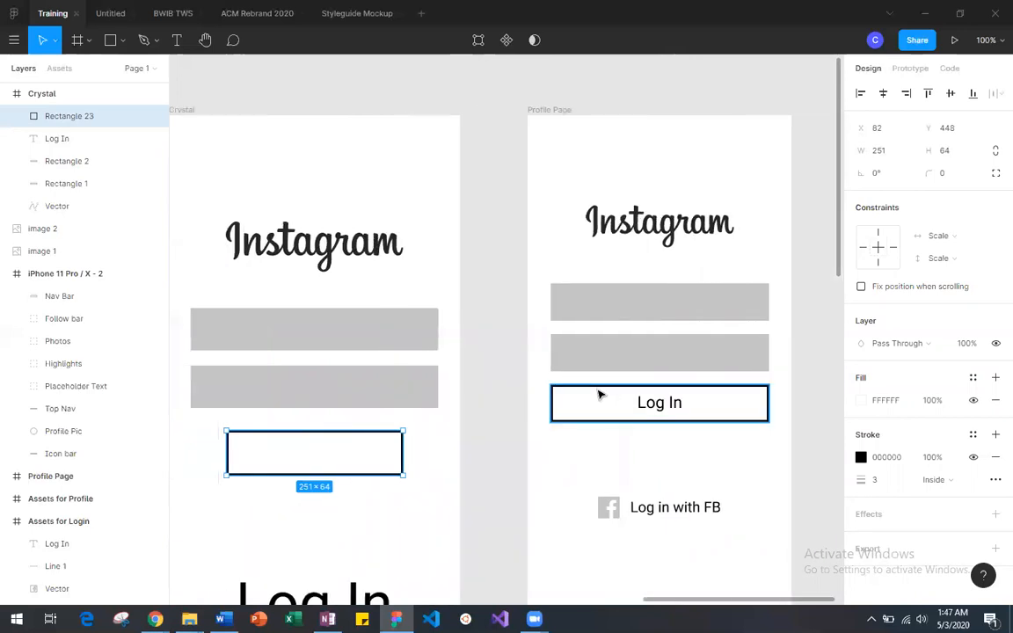
Step: Compare the position and size of the reference frame's Log In button with those of the new outlined rectangle
{"action": "left_click", "coordinate": [598, 388]}
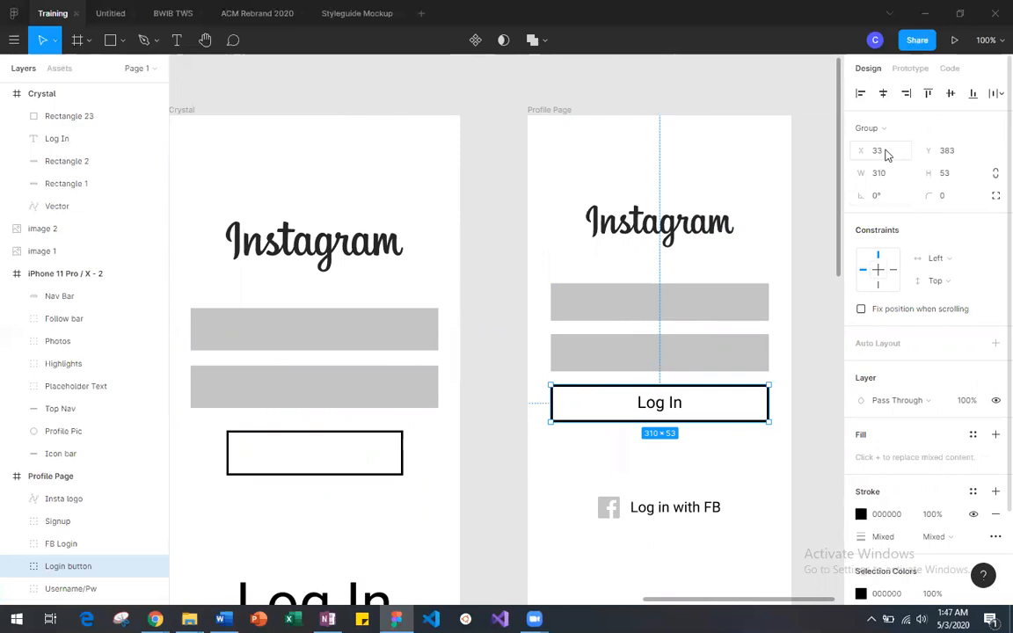
{"action": "scroll", "coordinate": [409, 431], "scroll_direction": "left", "scroll_amount": 2}
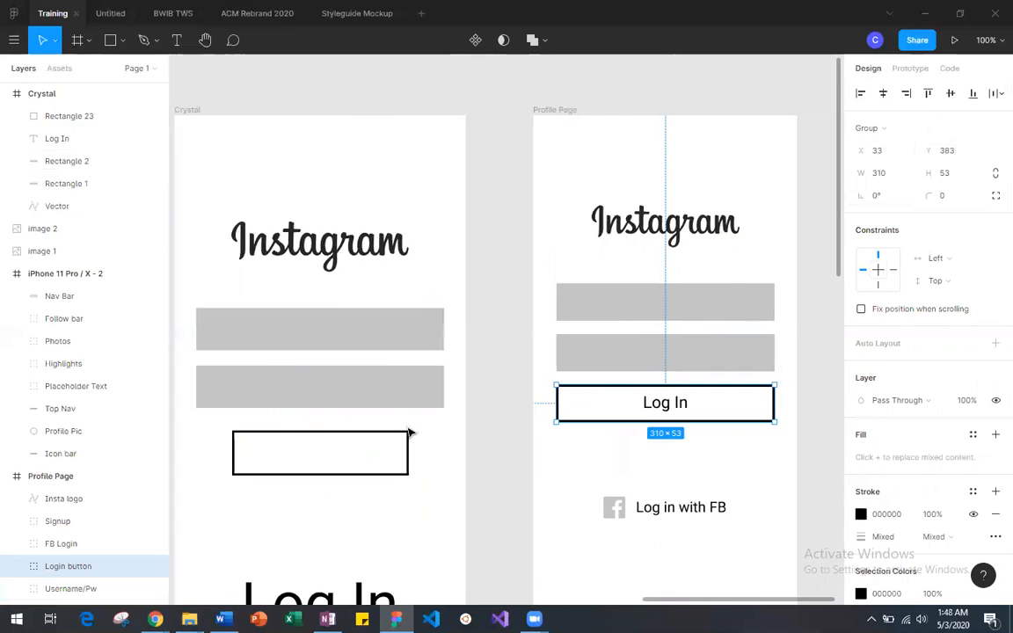
{"action": "left_click", "coordinate": [396, 456]}
{"action": "left_click", "coordinate": [878, 132]}
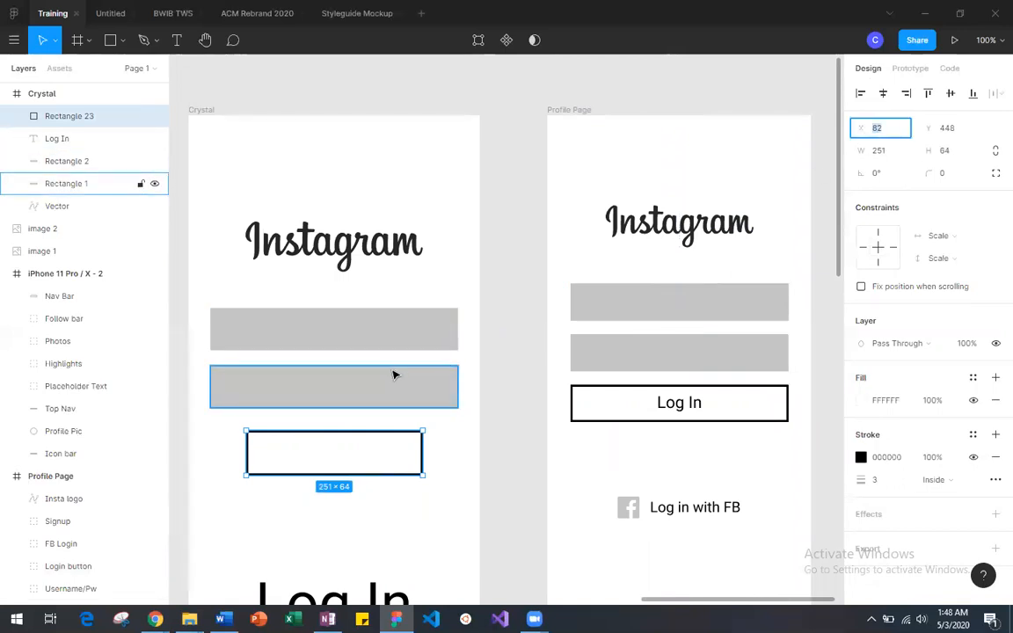
{"action": "key", "text": "Escape"}
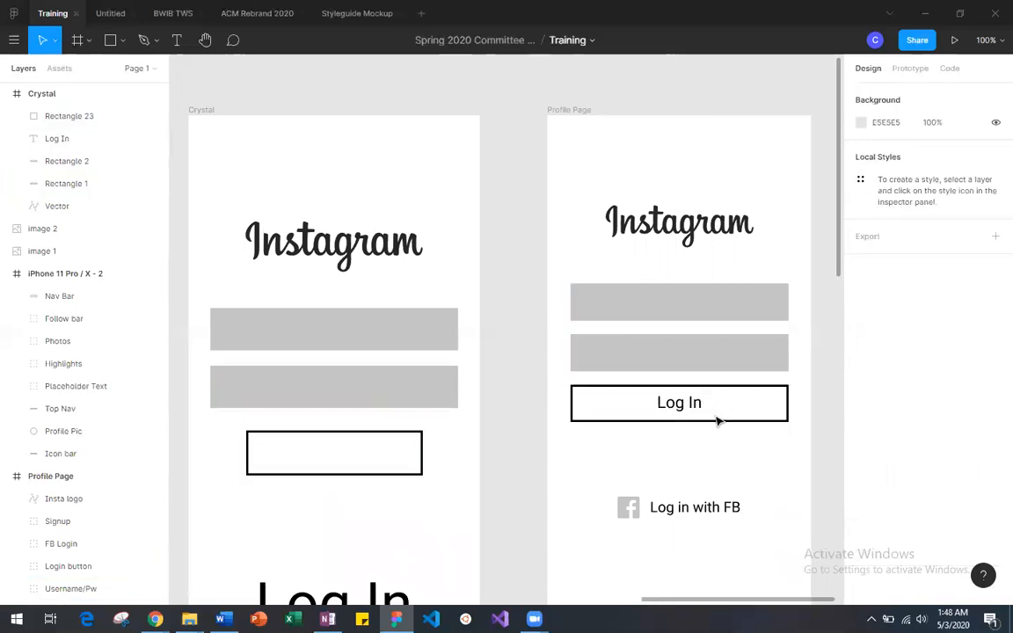
{"action": "left_click", "coordinate": [707, 422]}
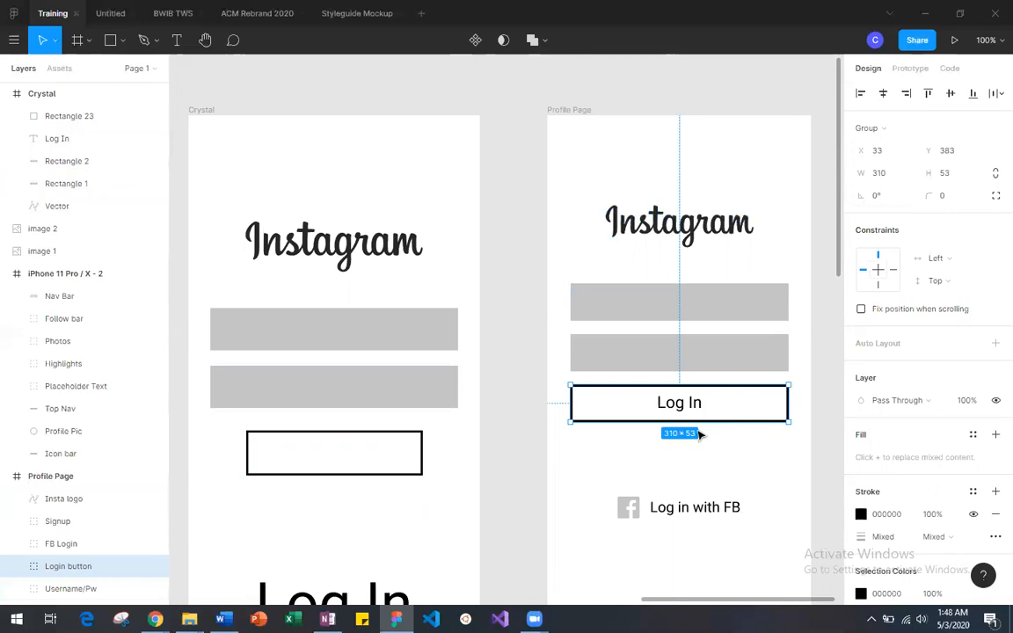
Step: Reduce the outlined rectangle's height to 50 and align its right edge with the gray fields at X 132, Y 438
{"action": "left_click", "coordinate": [399, 452]}
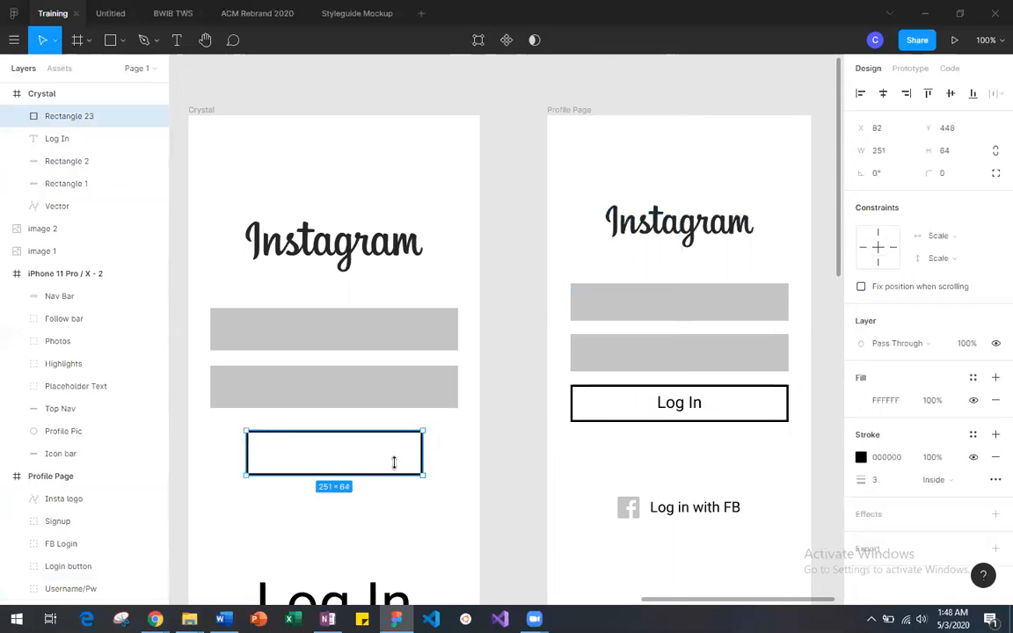
{"action": "left_click_drag", "start_coordinate": [394, 462], "coordinate": [393, 464]}
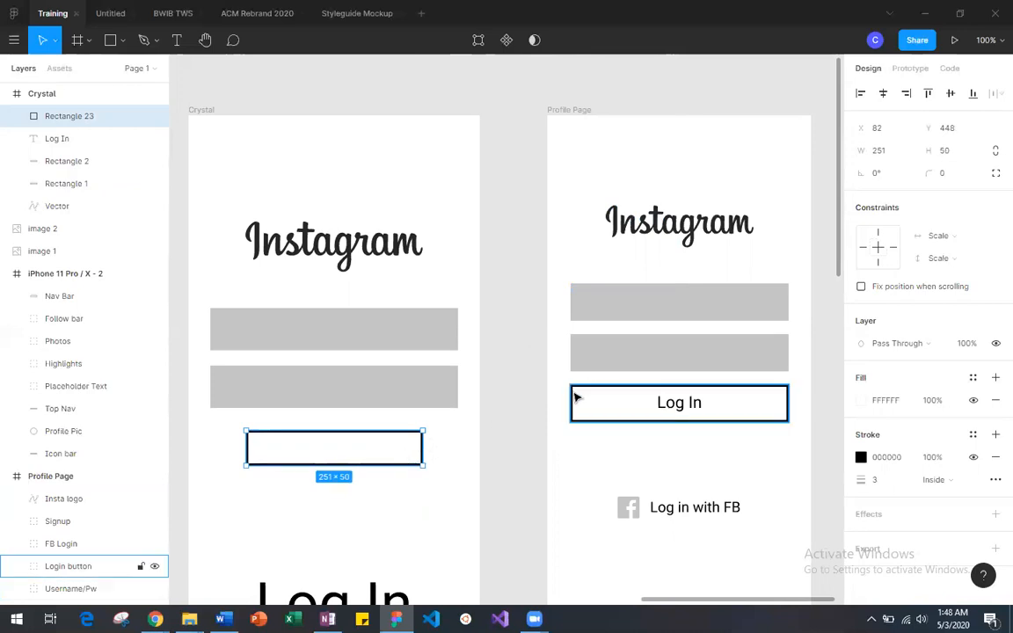
{"action": "left_click_drag", "start_coordinate": [396, 443], "coordinate": [427, 432]}
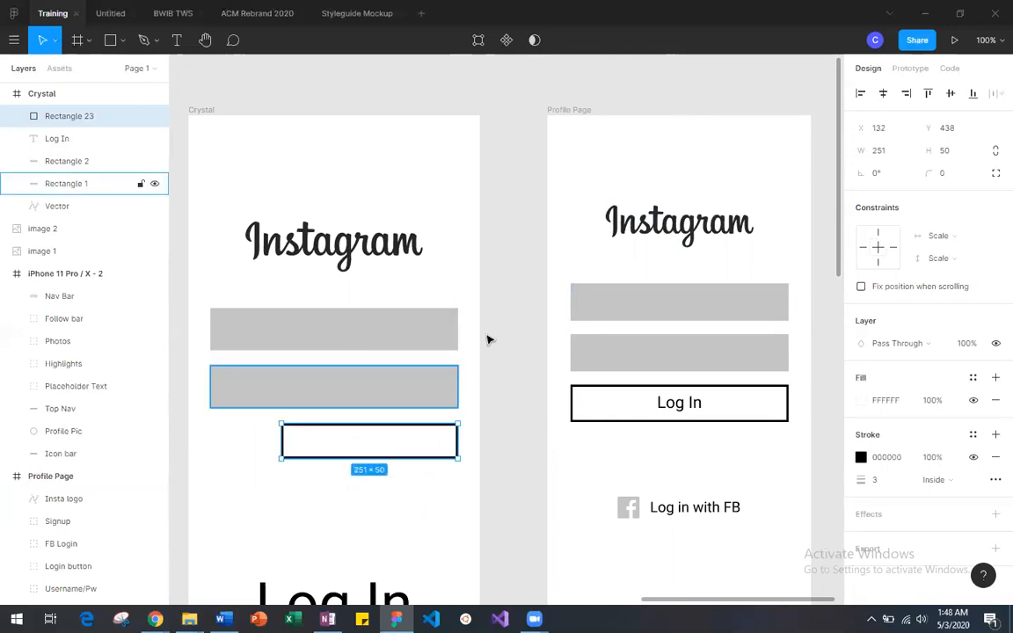
Step: Widen the outlined rectangle leftward to 352 so it matches the gray fields' width, and increase its height to 57
{"action": "left_click_drag", "start_coordinate": [268, 436], "coordinate": [209, 433]}
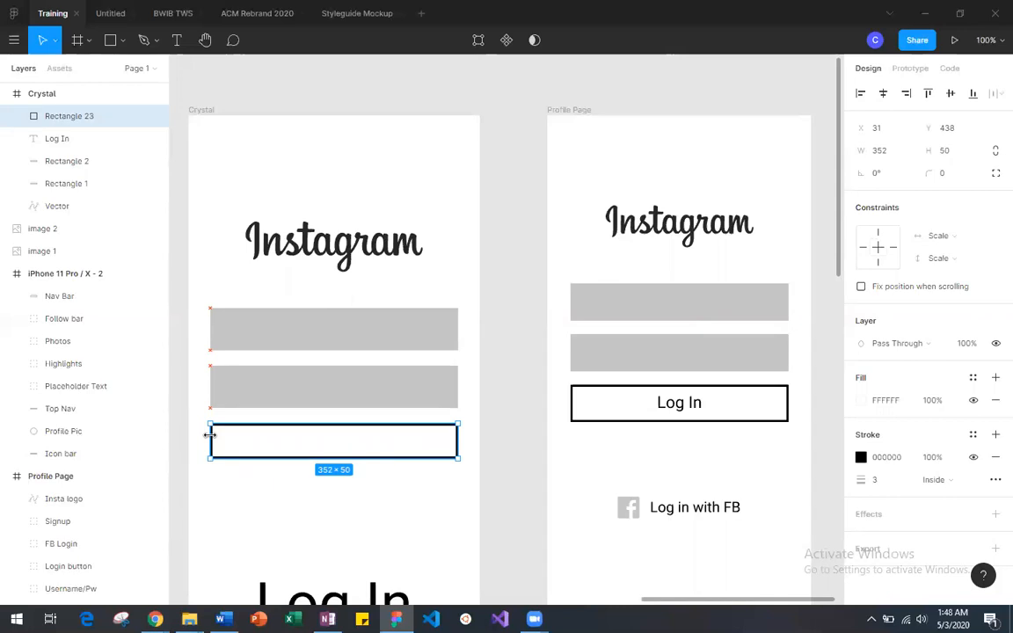
{"action": "left_click_drag", "start_coordinate": [210, 434], "coordinate": [211, 434]}
{"action": "left_click", "coordinate": [389, 487]}
{"action": "left_click", "coordinate": [369, 456]}
{"action": "left_click_drag", "start_coordinate": [362, 458], "coordinate": [362, 463]}
{"action": "left_click", "coordinate": [383, 513]}
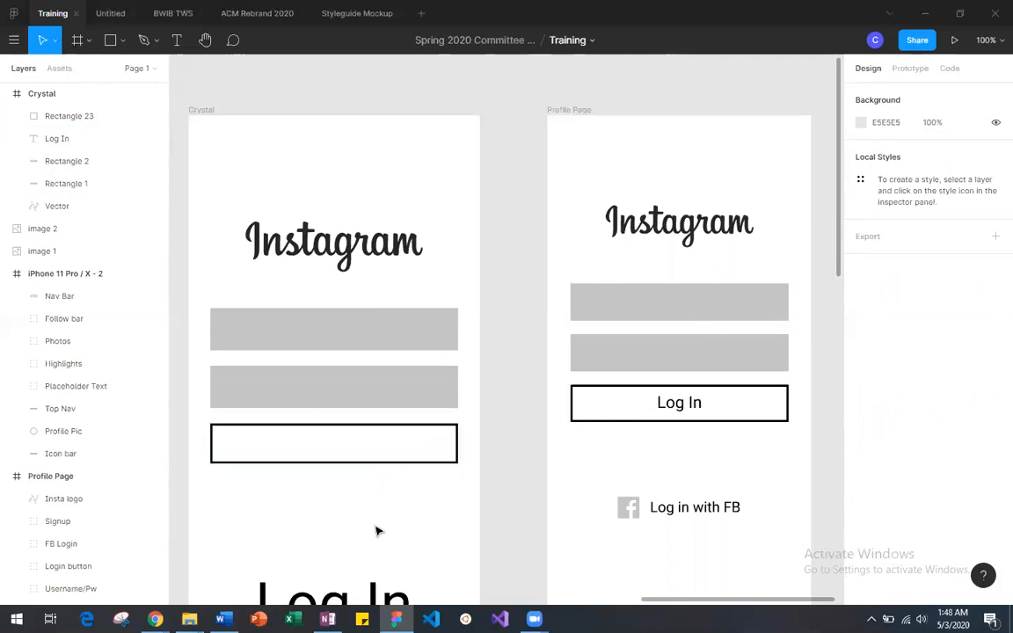
Step: Check the outlined rectangle's spacing and centre alignment against the two gray fields in the new phone frame
{"action": "scroll", "coordinate": [376, 531], "scroll_direction": "left", "scroll_amount": 2}
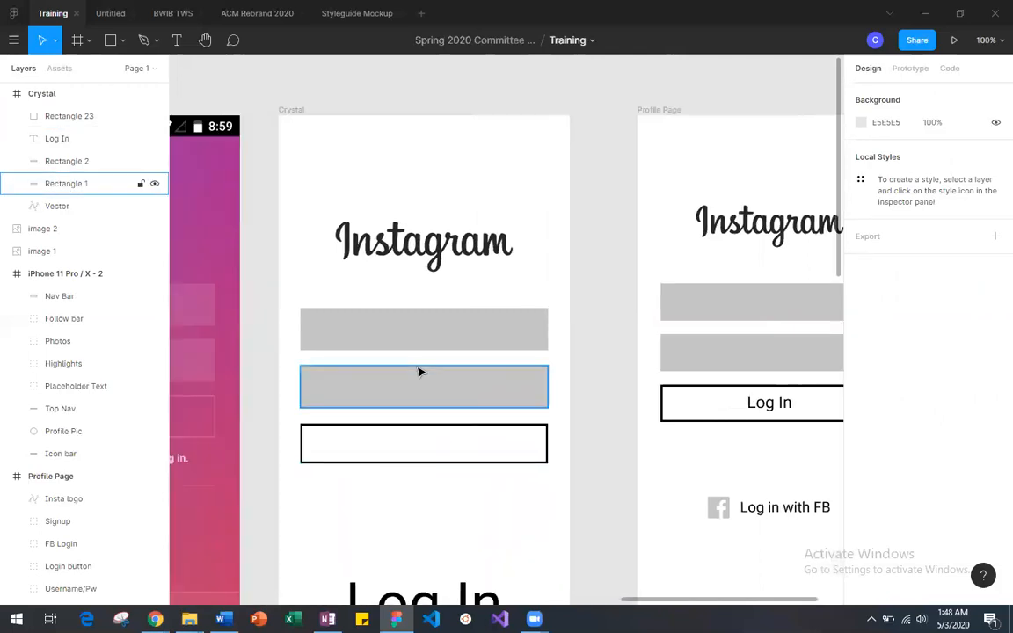
{"action": "left_click_drag", "start_coordinate": [430, 441], "coordinate": [431, 442]}
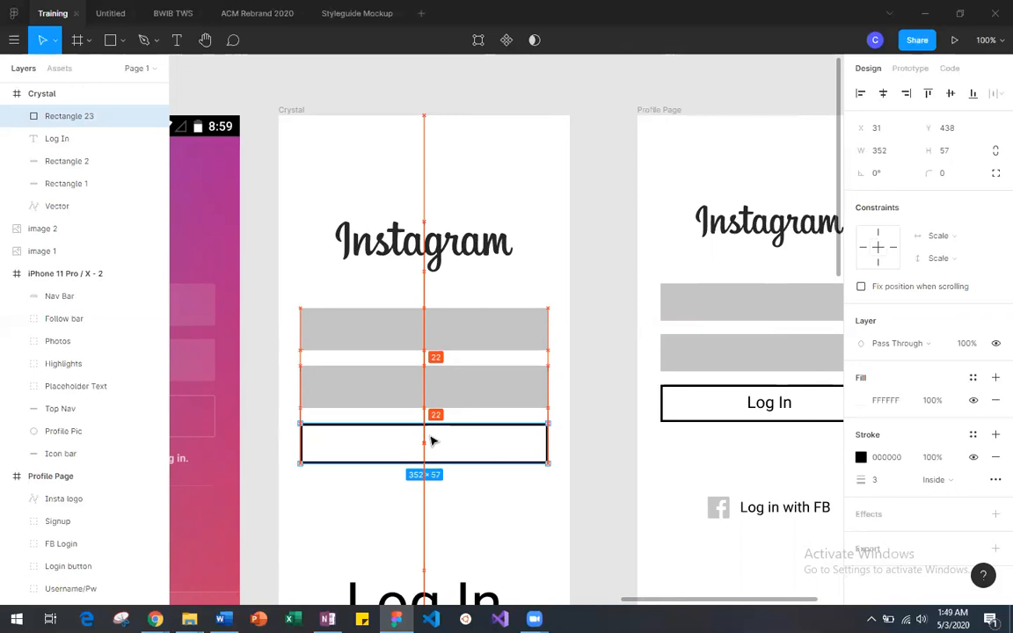
{"action": "scroll", "coordinate": [440, 414], "scroll_direction": "down", "scroll_amount": 1}
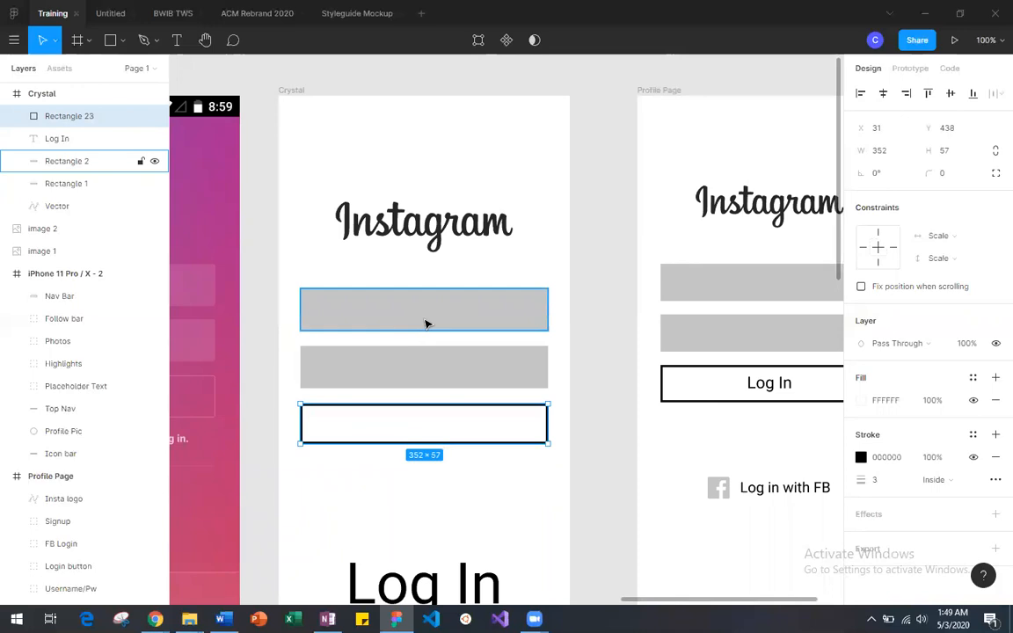
{"action": "left_click_drag", "start_coordinate": [303, 279], "coordinate": [469, 381]}
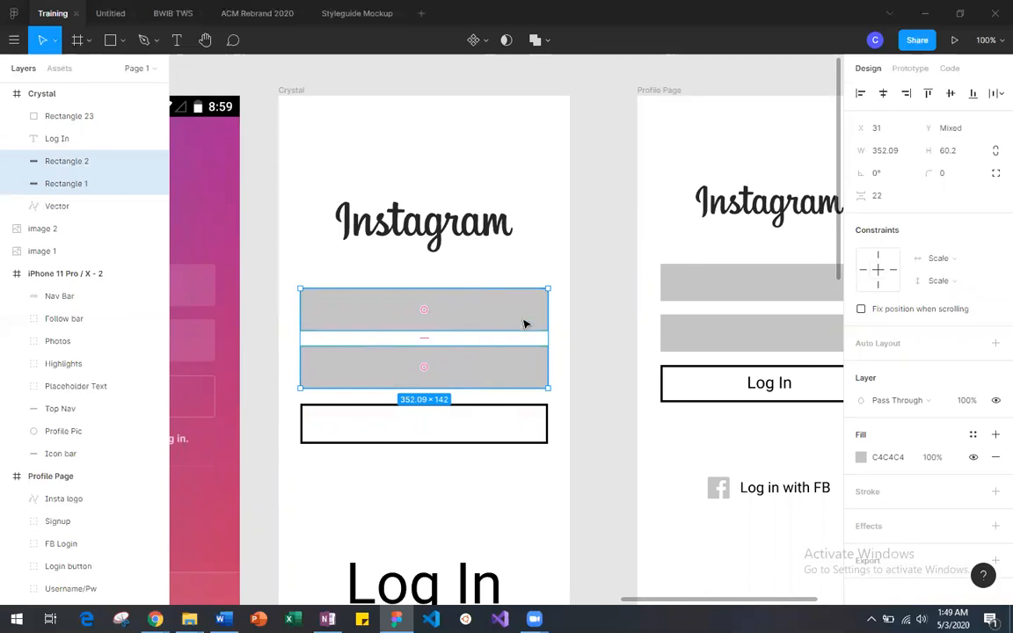
{"action": "left_click", "coordinate": [467, 493]}
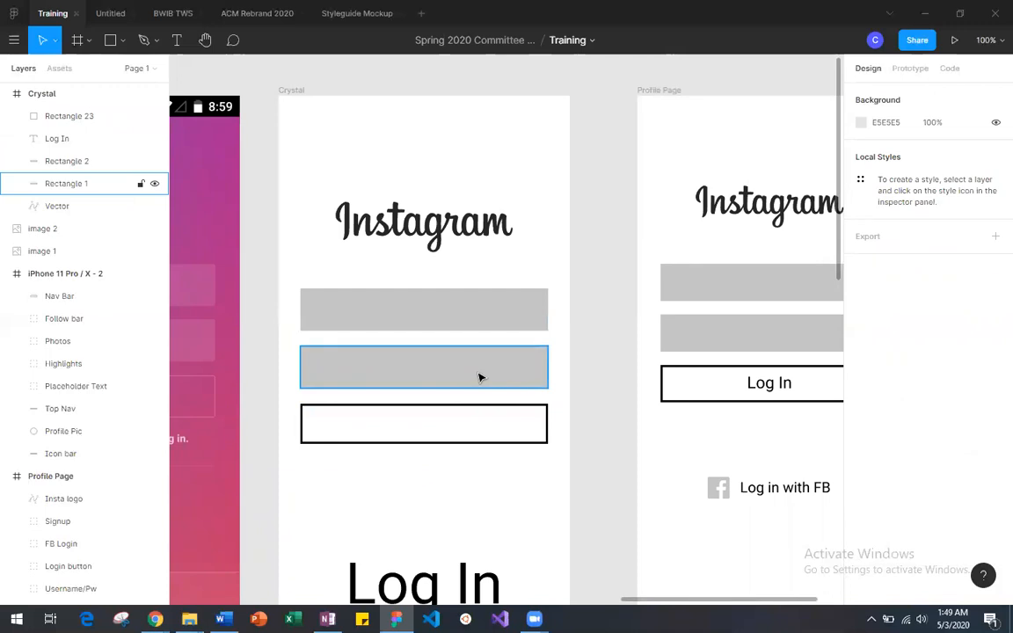
{"action": "left_click_drag", "start_coordinate": [475, 423], "coordinate": [476, 428]}
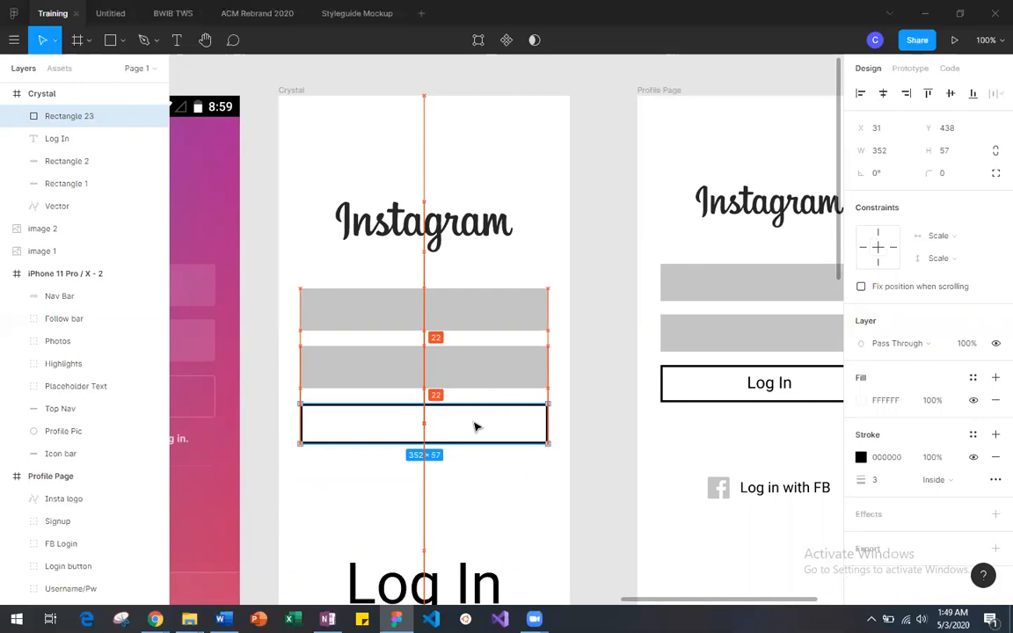
Step: Move the outlined rectangle down to Y 491 and return it to a 22 spacing below the second gray field
{"action": "left_click_drag", "start_coordinate": [475, 427], "coordinate": [473, 464]}
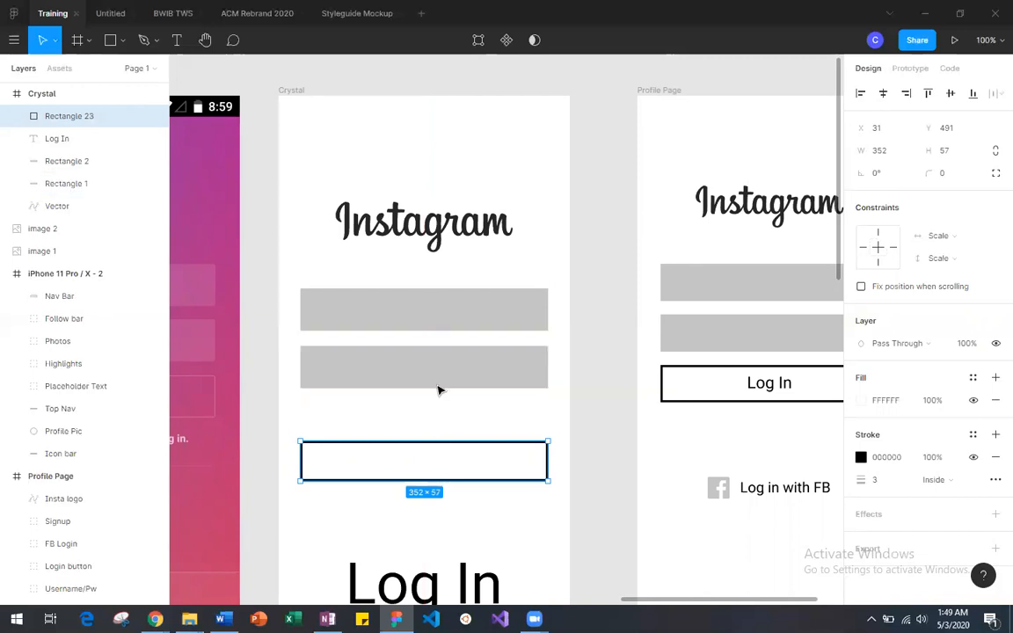
{"action": "left_click_drag", "start_coordinate": [445, 475], "coordinate": [443, 434]}
{"action": "left_click", "coordinate": [444, 479]}
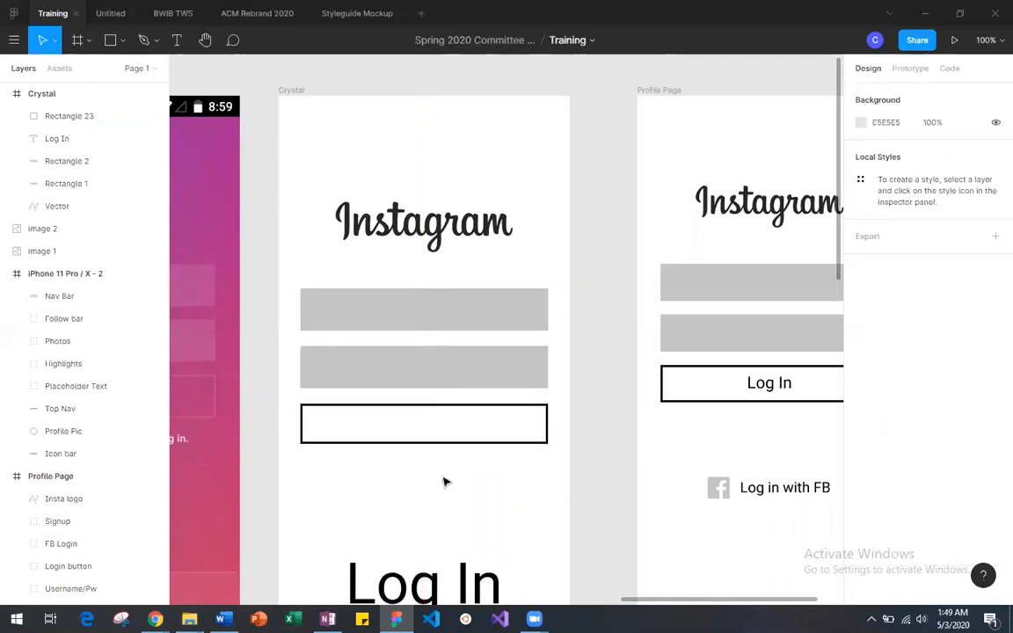
Step: Move the large Log In text up to Y 517, just below the outlined rectangle
{"action": "scroll", "coordinate": [445, 493], "scroll_direction": "down", "scroll_amount": 1}
{"action": "left_click_drag", "start_coordinate": [446, 518], "coordinate": [445, 427]}
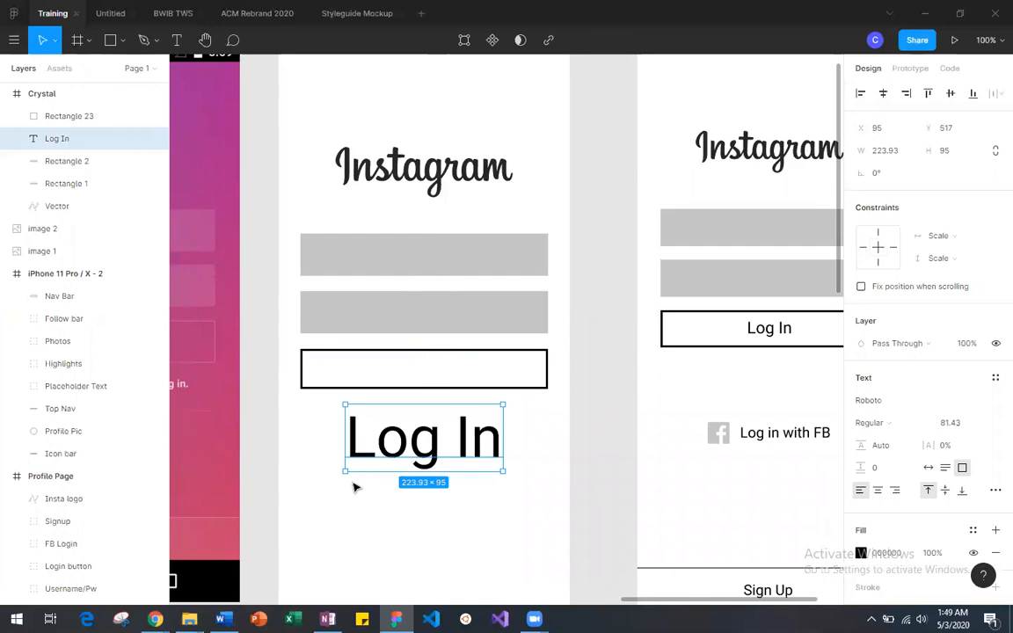
Step: Try to shrink the Log In text by resizing its text box to 214 × 85, and undo the resize
{"action": "left_click_drag", "start_coordinate": [345, 472], "coordinate": [354, 466]}
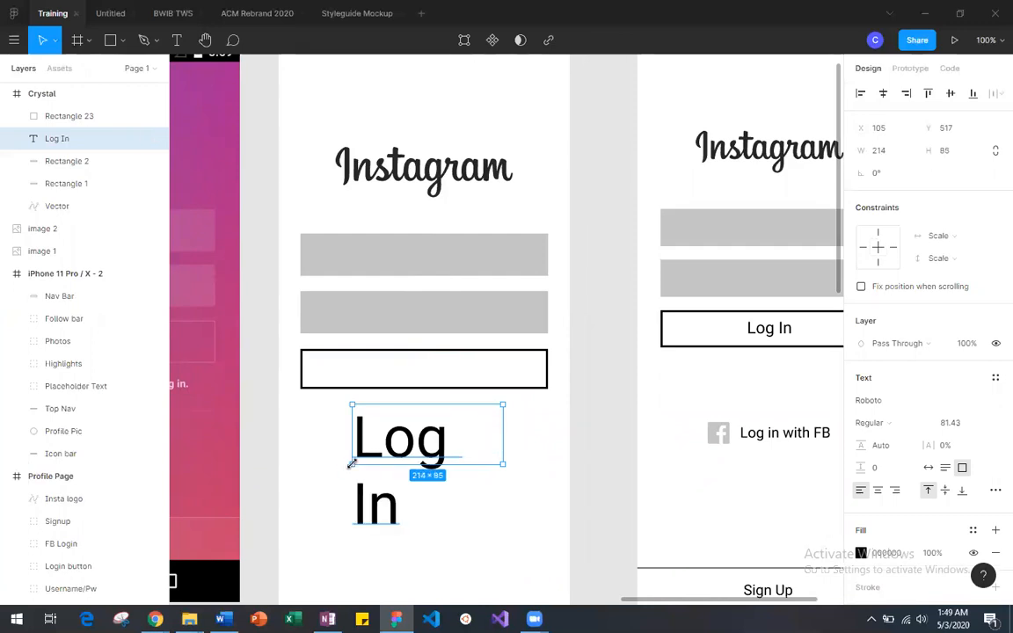
{"action": "key", "text": "ctrl+z"}
{"action": "left_click", "coordinate": [420, 518]}
Step: Scale the Log In text down to about 92 × 39 and place it near the outlined rectangle's lower edge at X 171, Y 487
{"action": "left_click", "coordinate": [412, 448]}
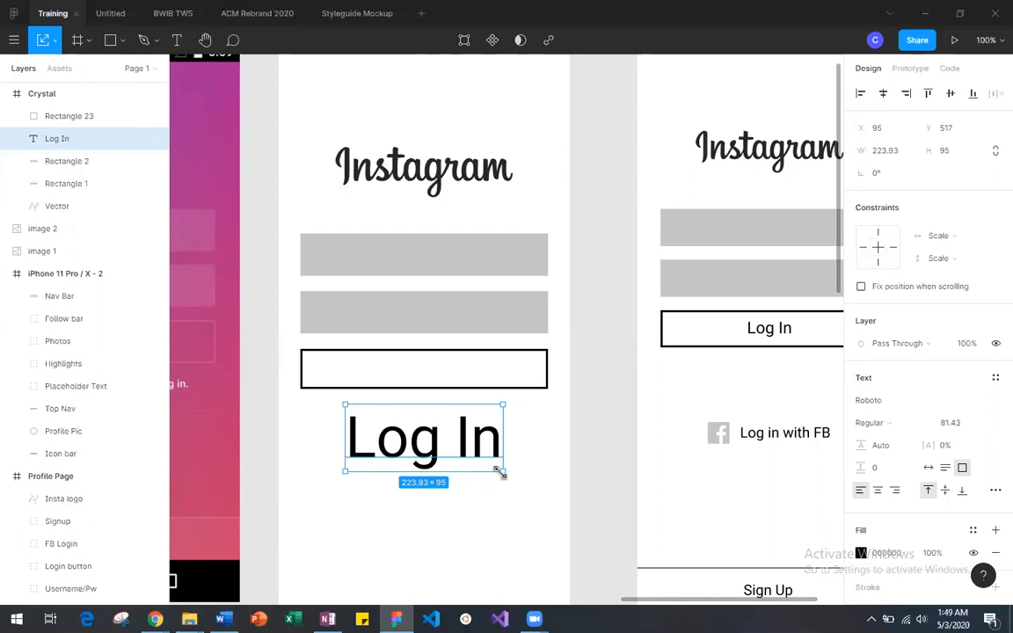
{"action": "left_click_drag", "start_coordinate": [500, 471], "coordinate": [442, 419]}
{"action": "mouse_move", "coordinate": [442, 402]}
{"action": "left_mouse_down"}
{"action": "mouse_move", "coordinate": [485, 399]}
{"action": "mouse_move", "coordinate": [476, 405]}
{"action": "mouse_move", "coordinate": [434, 377]}
{"action": "mouse_move", "coordinate": [443, 406]}
{"action": "left_mouse_up"}
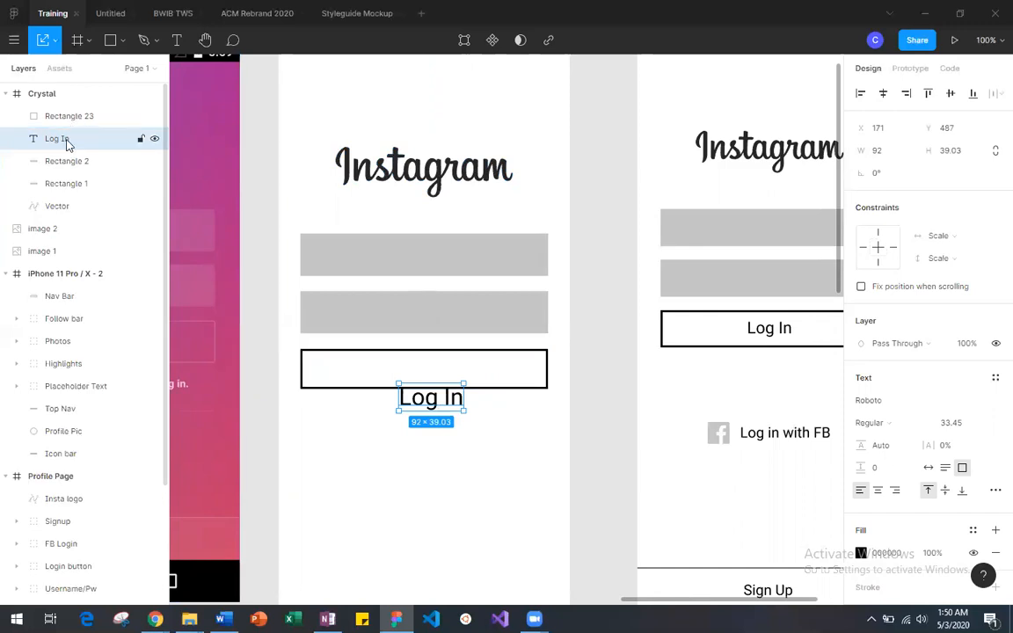
Step: Bring the Log In text layer above the outlined rectangle and place it inside the button at X 161, Y 446
{"action": "left_click_drag", "start_coordinate": [63, 139], "coordinate": [62, 105]}
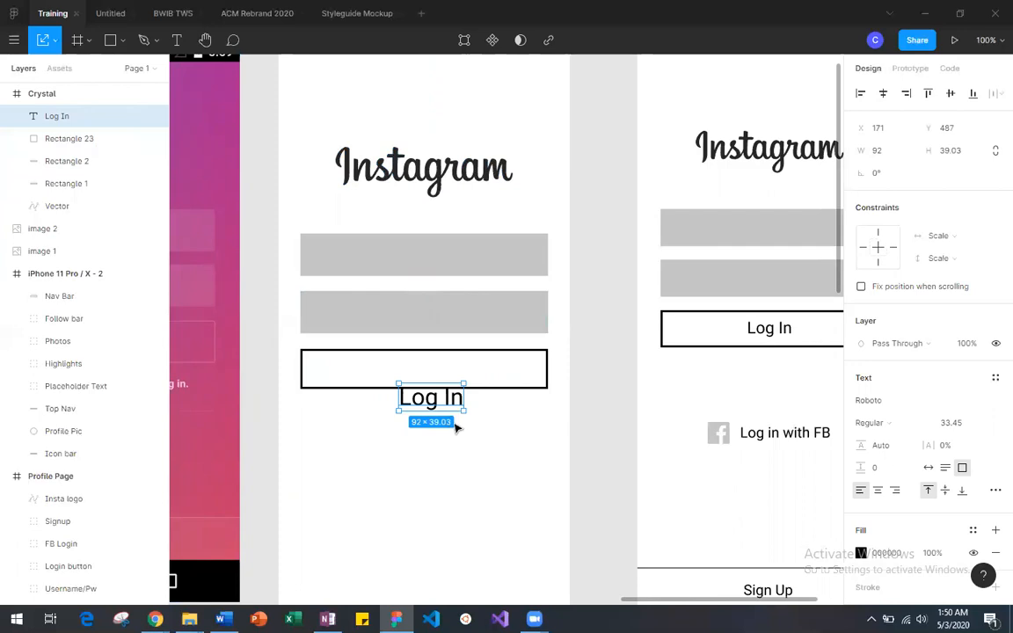
{"action": "left_click_drag", "start_coordinate": [427, 398], "coordinate": [429, 377]}
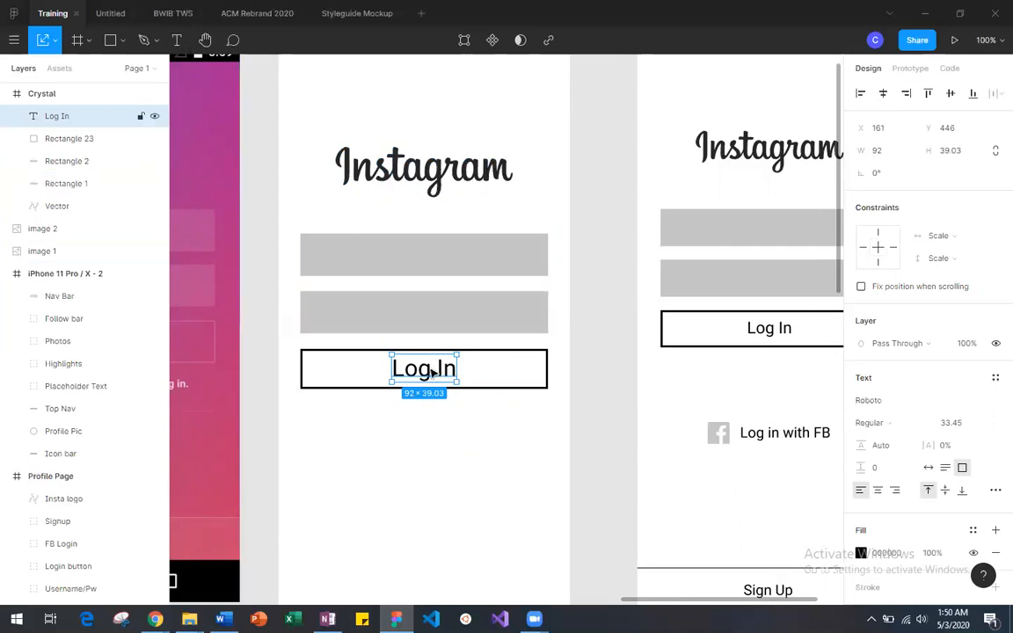
{"action": "scroll", "coordinate": [879, 482], "scroll_direction": "down", "scroll_amount": 2}
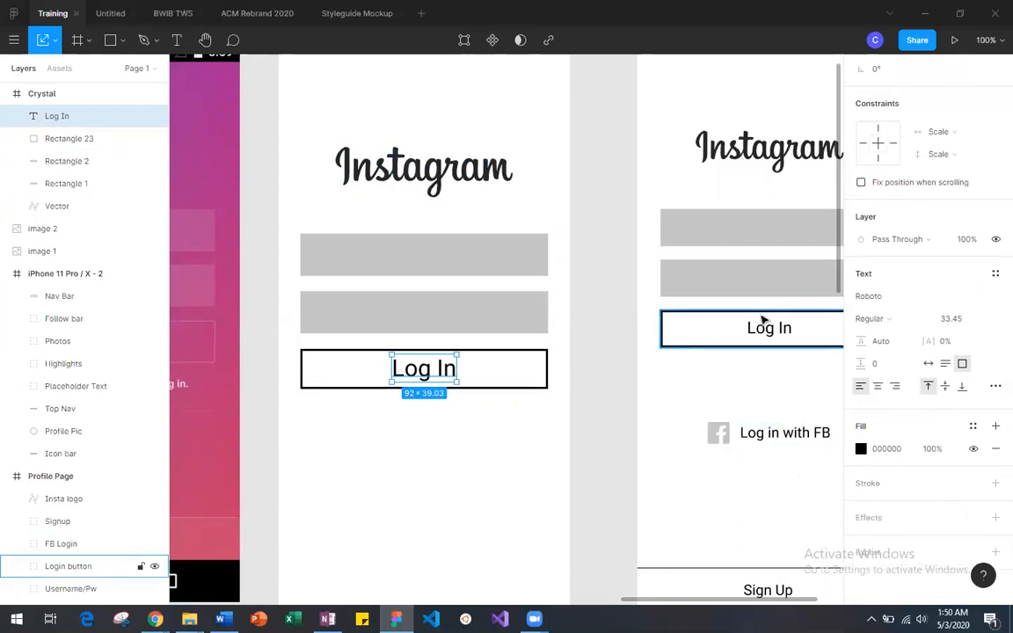
Step: Widen the Log In text box to 352 × 39 below the outlined rectangle and centre-align its text
{"action": "left_click_drag", "start_coordinate": [424, 371], "coordinate": [541, 438]}
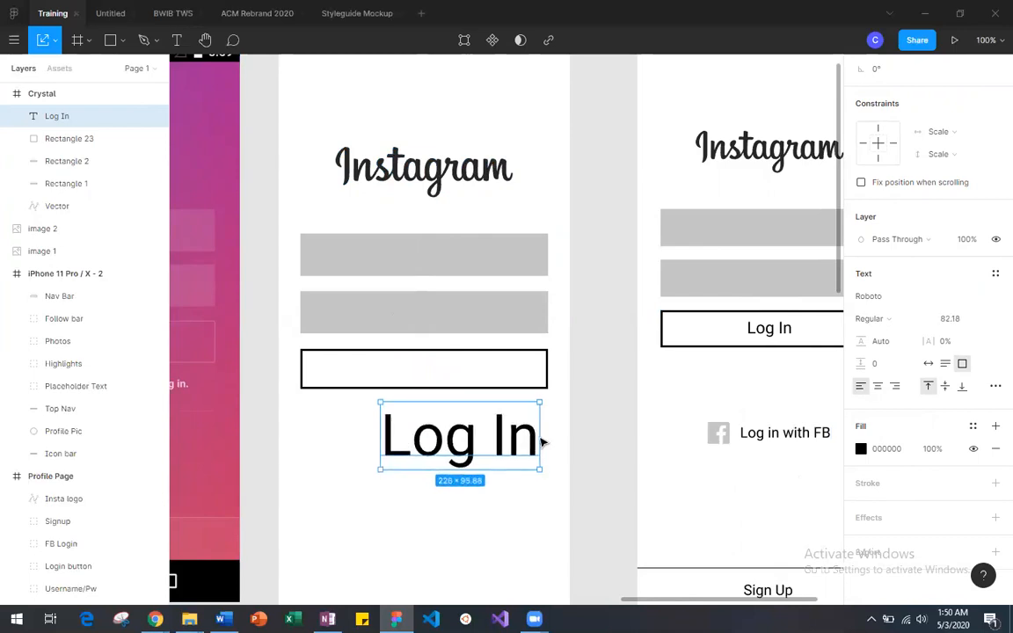
{"action": "key", "text": "ctrl+z"}
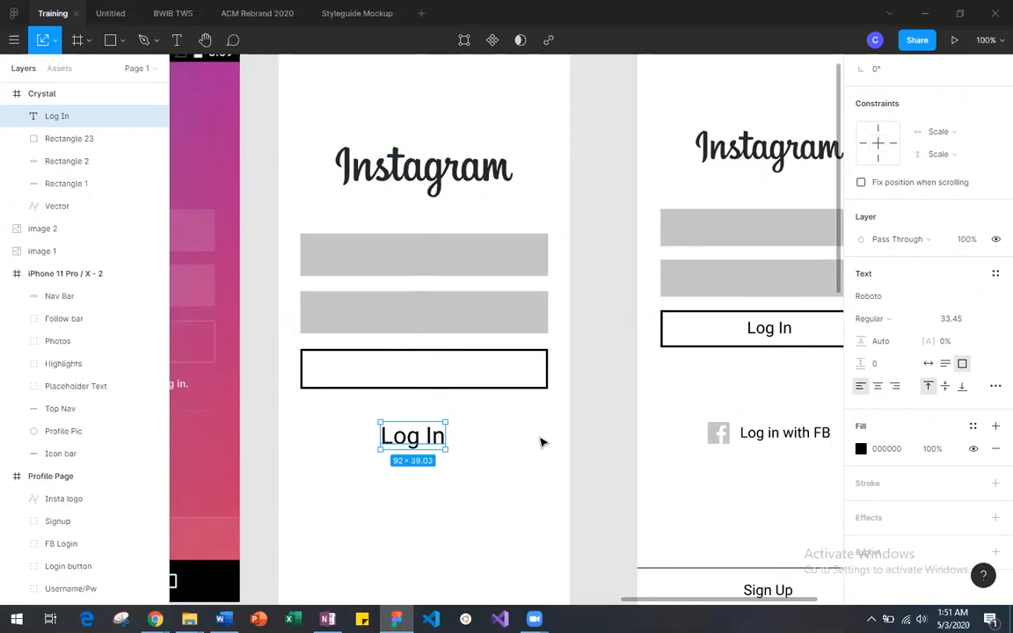
{"action": "left_click", "coordinate": [54, 40]}
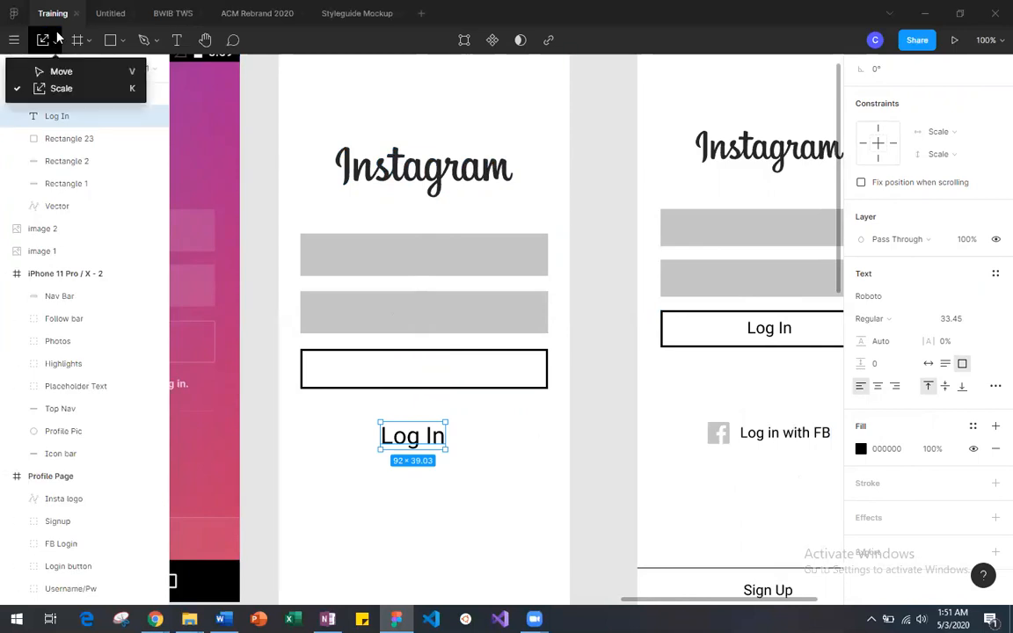
{"action": "left_click", "coordinate": [61, 72]}
{"action": "left_click_drag", "start_coordinate": [446, 437], "coordinate": [548, 438]}
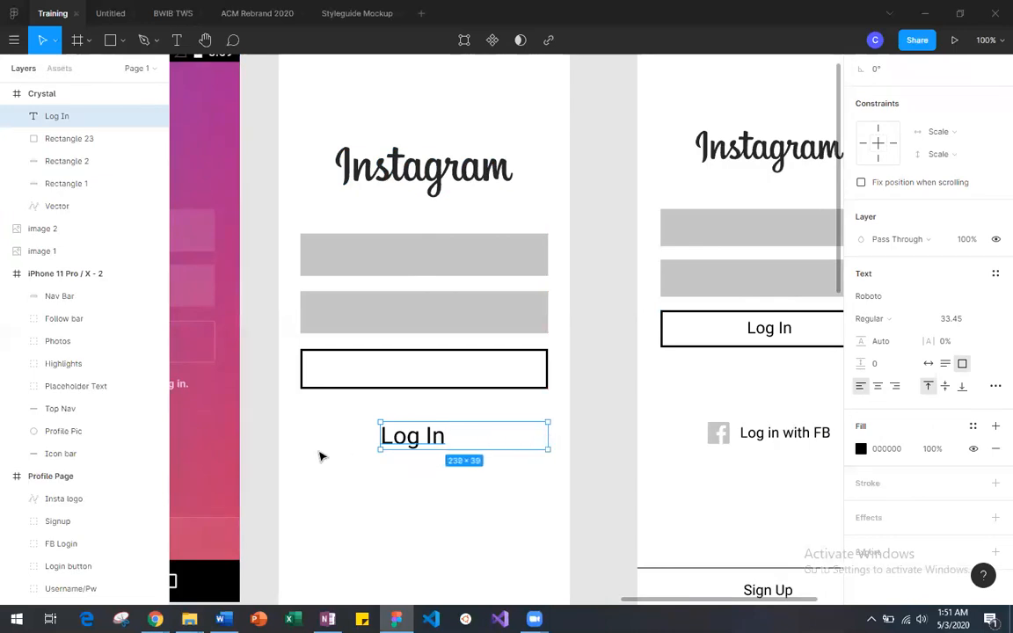
{"action": "left_click_drag", "start_coordinate": [369, 436], "coordinate": [301, 425]}
{"action": "double_click", "coordinate": [344, 442]}
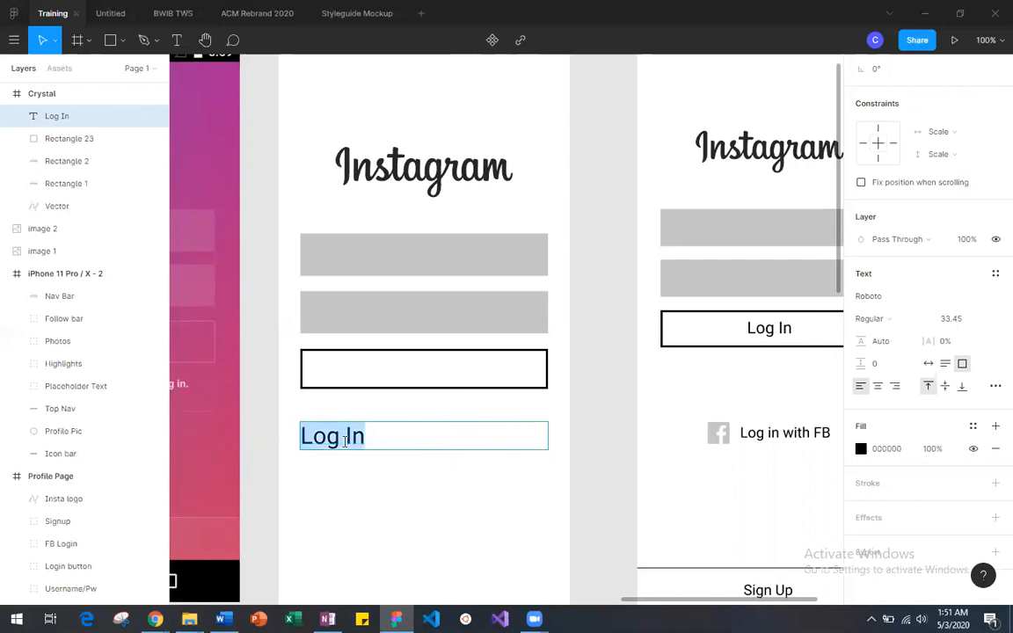
{"action": "left_click", "coordinate": [878, 387]}
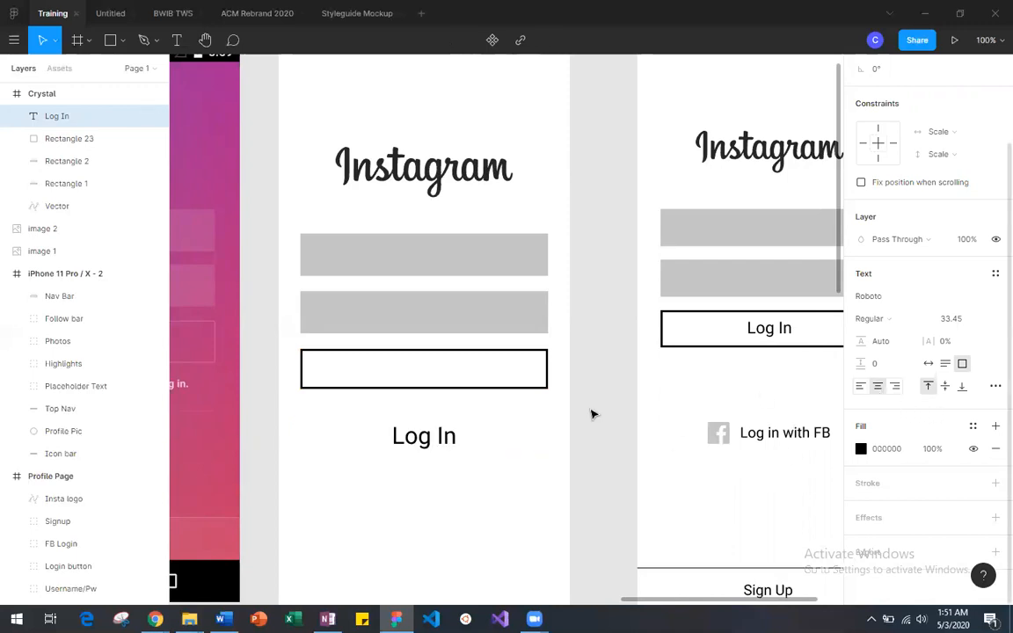
Step: Try a black outside stroke on the Log In text and remove it
{"action": "left_click", "coordinate": [421, 436]}
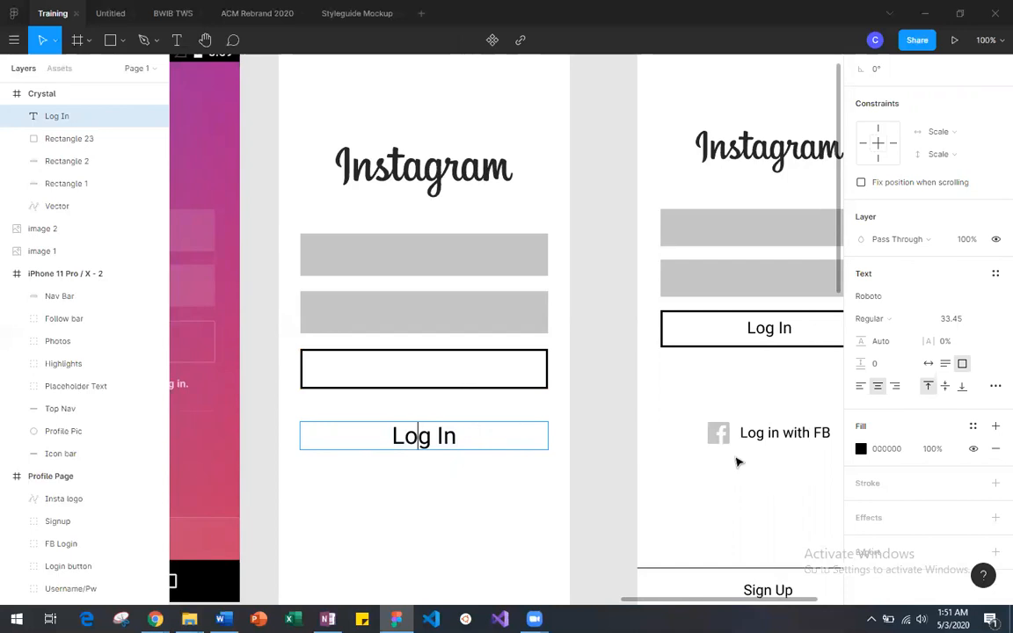
{"action": "left_click", "coordinate": [995, 484]}
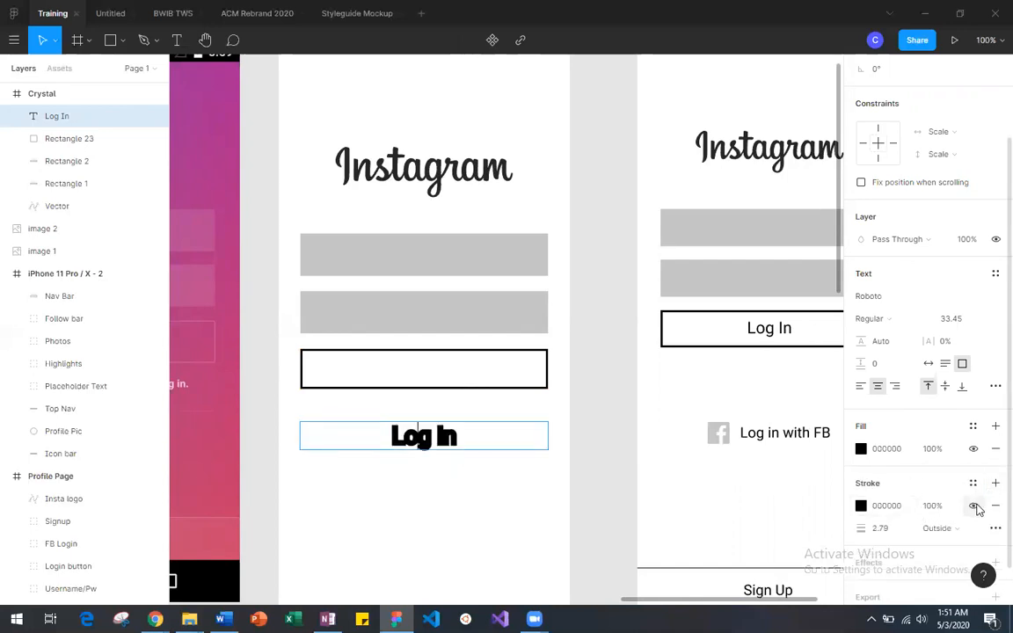
{"action": "left_click", "coordinate": [992, 508]}
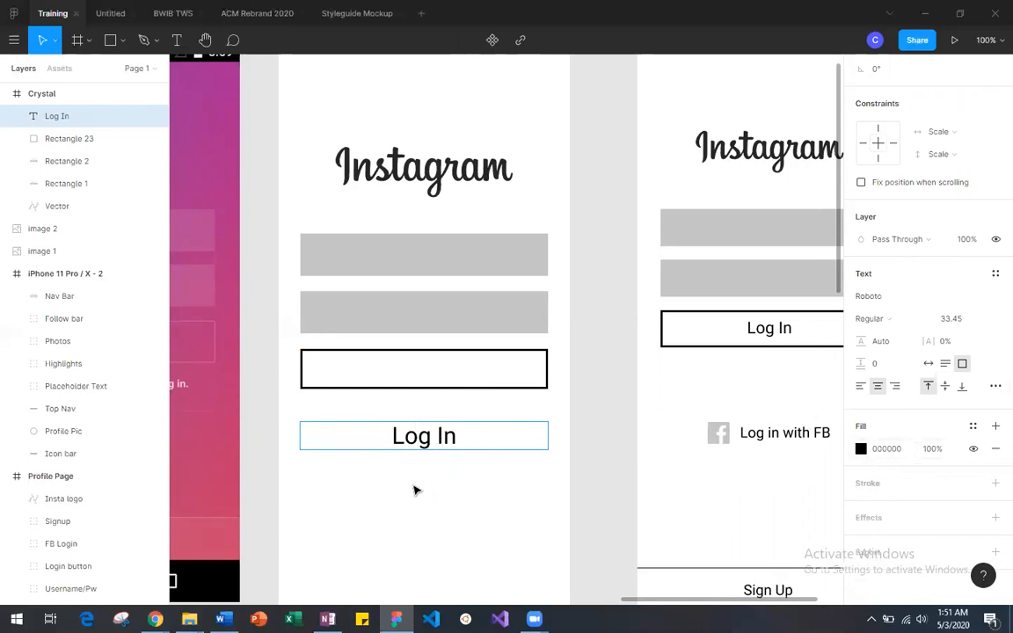
{"action": "key", "text": "Escape"}
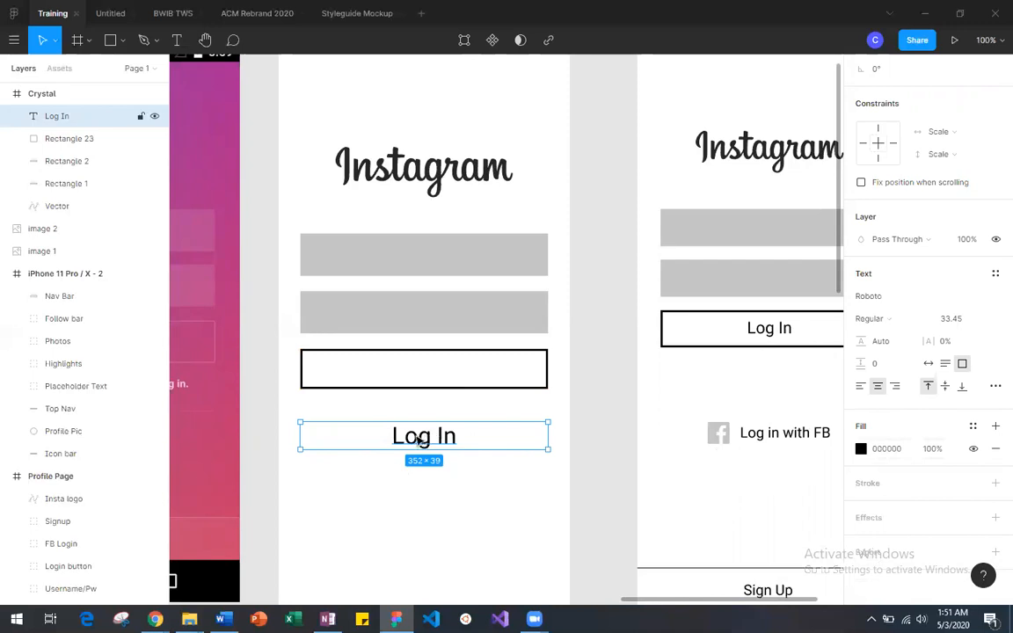
Step: Move the widened Log In text box up into the outlined rectangle and centre it vertically there
{"action": "left_click_drag", "start_coordinate": [428, 435], "coordinate": [430, 373]}
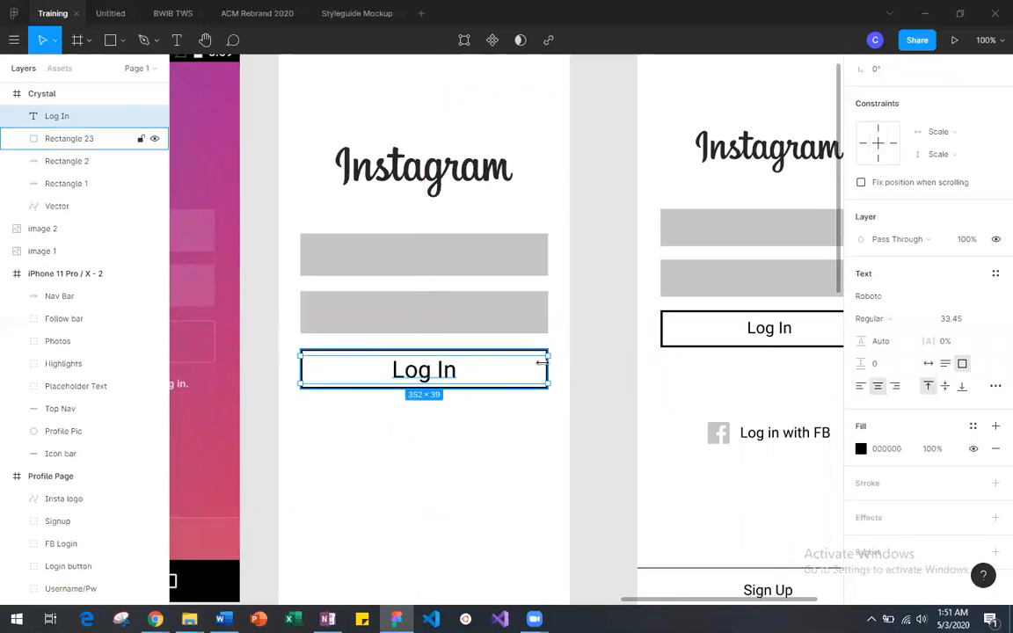
{"action": "left_click_drag", "start_coordinate": [430, 376], "coordinate": [430, 374]}
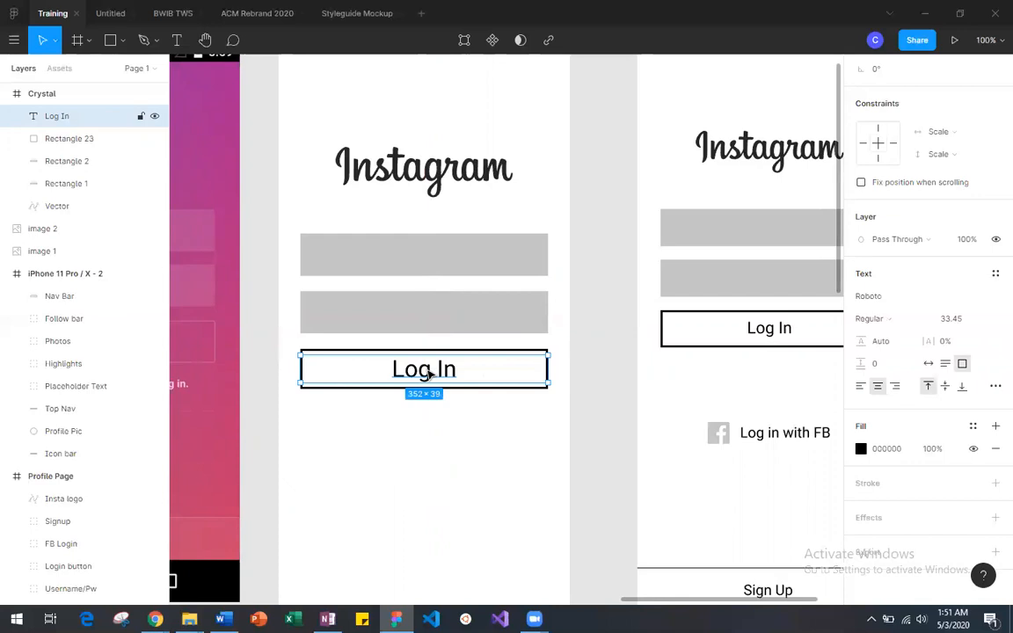
{"action": "left_click_drag", "start_coordinate": [301, 367], "coordinate": [424, 373]}
{"action": "left_click", "coordinate": [466, 432]}
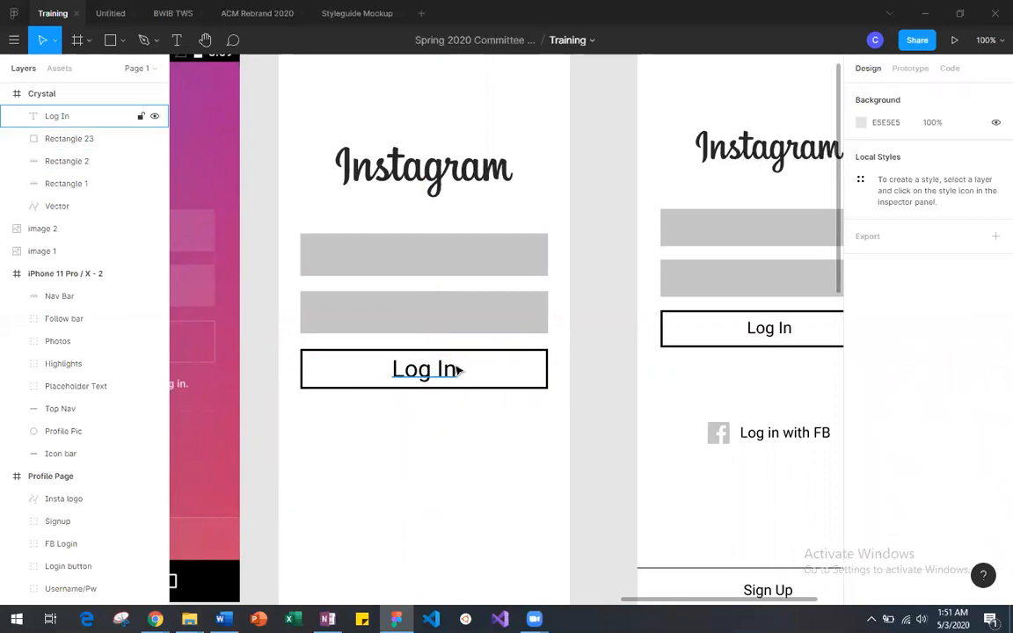
Step: Compare the new login frame with the original Instagram screenshot and the finished reference wireframe beside it
{"action": "scroll", "coordinate": [457, 370], "scroll_direction": "left", "scroll_amount": 4}
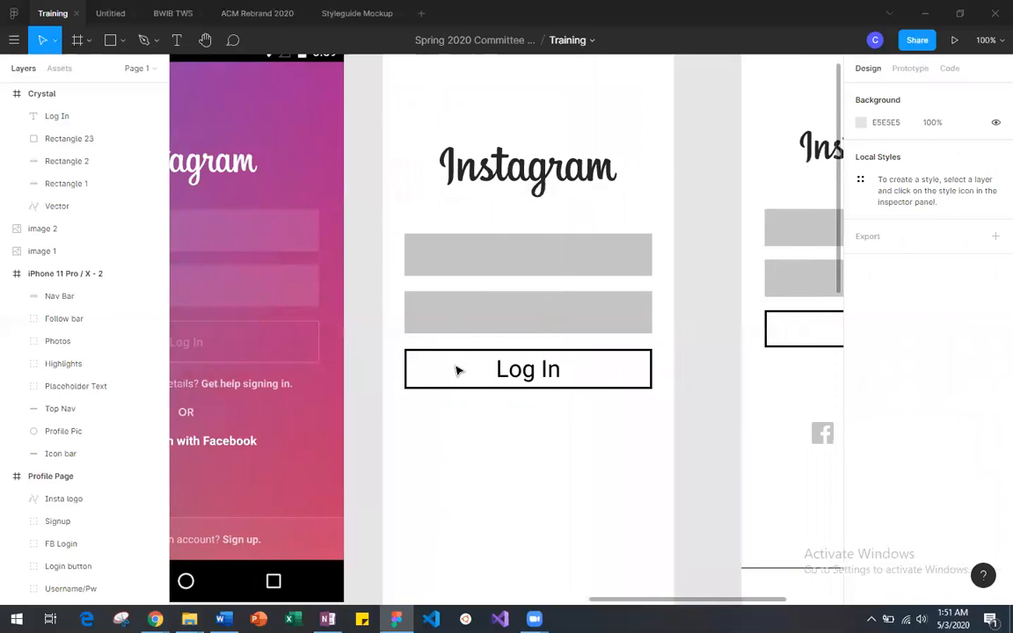
{"action": "scroll", "coordinate": [457, 370], "scroll_direction": "right", "scroll_amount": 2}
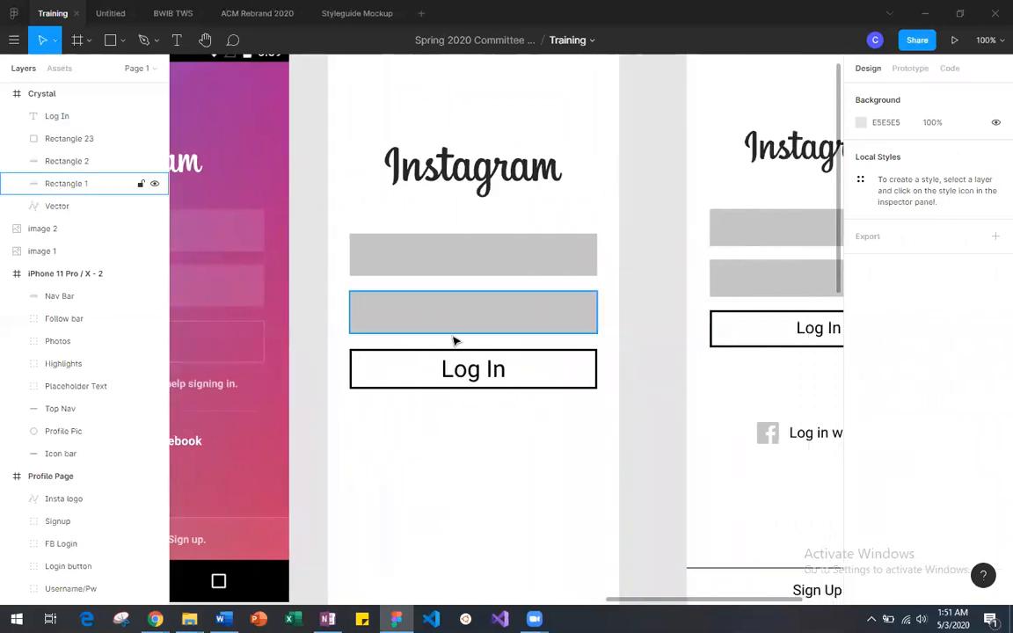
{"action": "scroll", "coordinate": [454, 339], "scroll_direction": "right", "scroll_amount": 2}
{"action": "scroll", "coordinate": [454, 339], "scroll_direction": "down", "scroll_amount": 1}
{"action": "scroll", "coordinate": [455, 340], "scroll_direction": "right", "scroll_amount": 2}
{"action": "scroll", "coordinate": [455, 339], "scroll_direction": "left", "scroll_amount": 1}
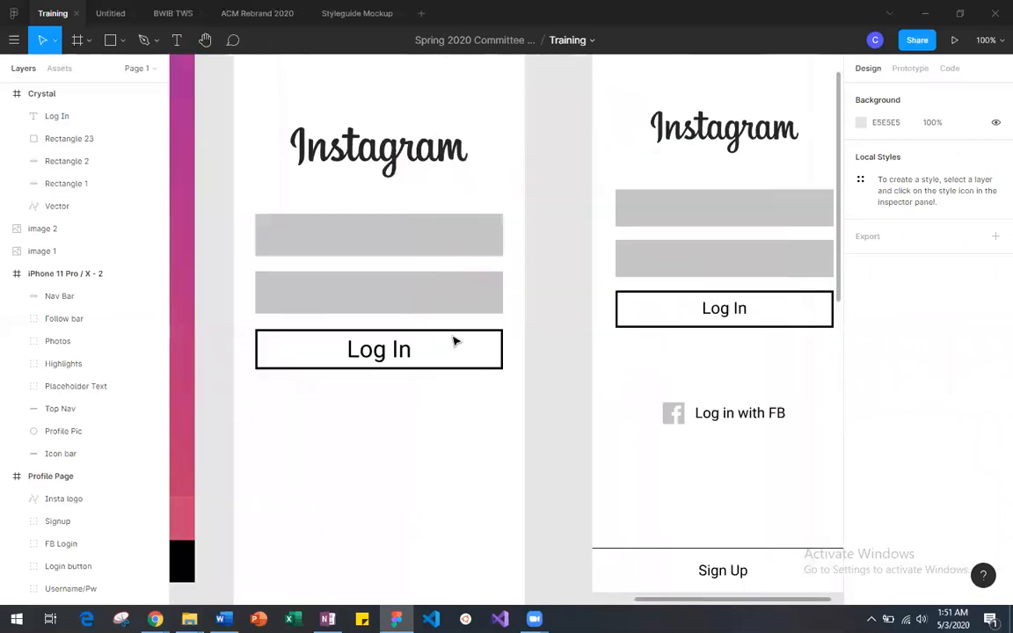
{"action": "scroll", "coordinate": [454, 341], "scroll_direction": "right", "scroll_amount": 2}
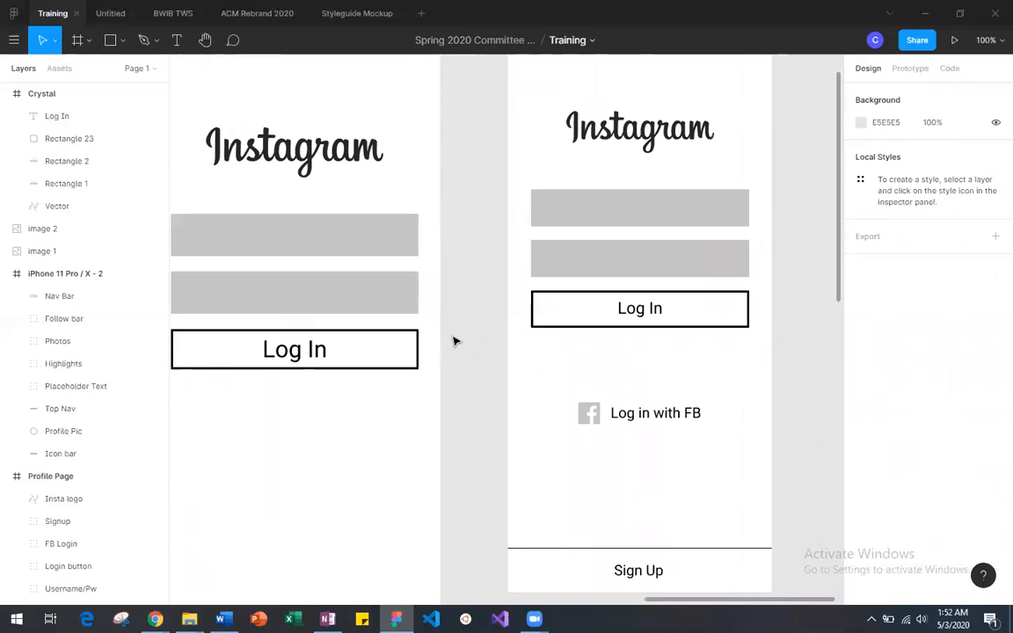
Step: Duplicate the gray Facebook icon from the Assets for Login frame and place the copy below the new frame's Log In button at X 140, Y 599
{"action": "scroll", "coordinate": [455, 341], "scroll_direction": "up", "scroll_amount": 5}
{"action": "scroll", "coordinate": [452, 339], "scroll_direction": "left", "scroll_amount": 1}
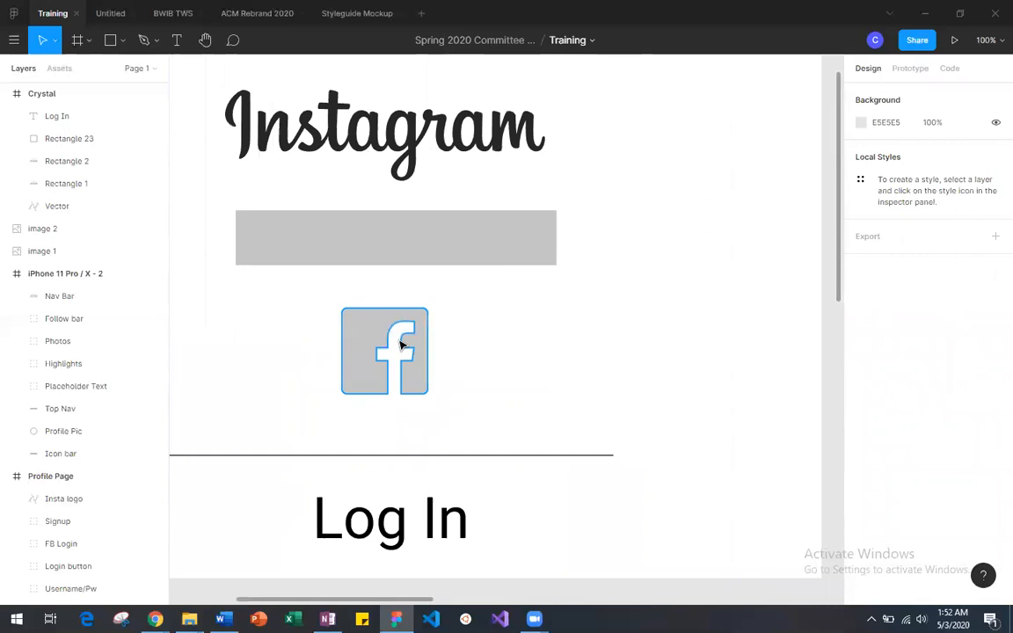
{"action": "left_click", "coordinate": [420, 354]}
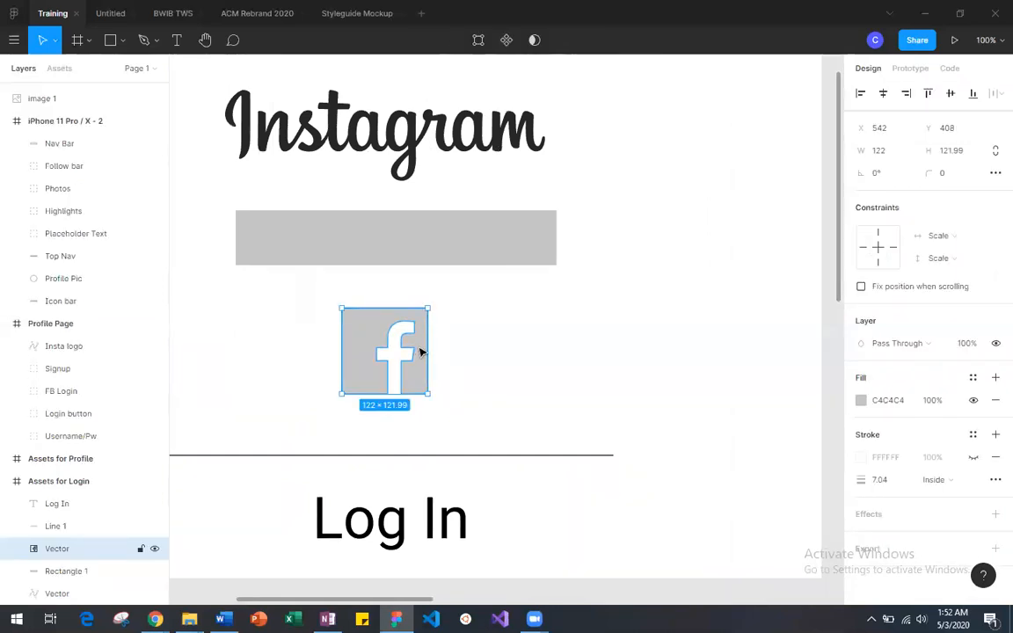
{"action": "scroll", "coordinate": [420, 352], "scroll_direction": "down", "scroll_amount": 5}
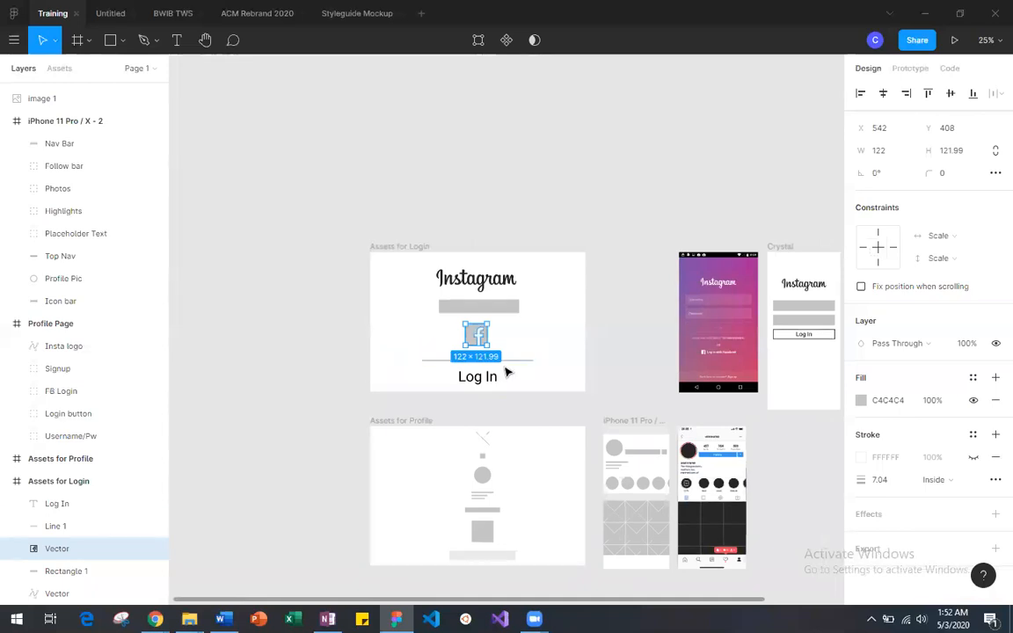
{"action": "key", "text": "ctrl+v"}
{"action": "scroll", "coordinate": [527, 385], "scroll_direction": "right", "scroll_amount": 2}
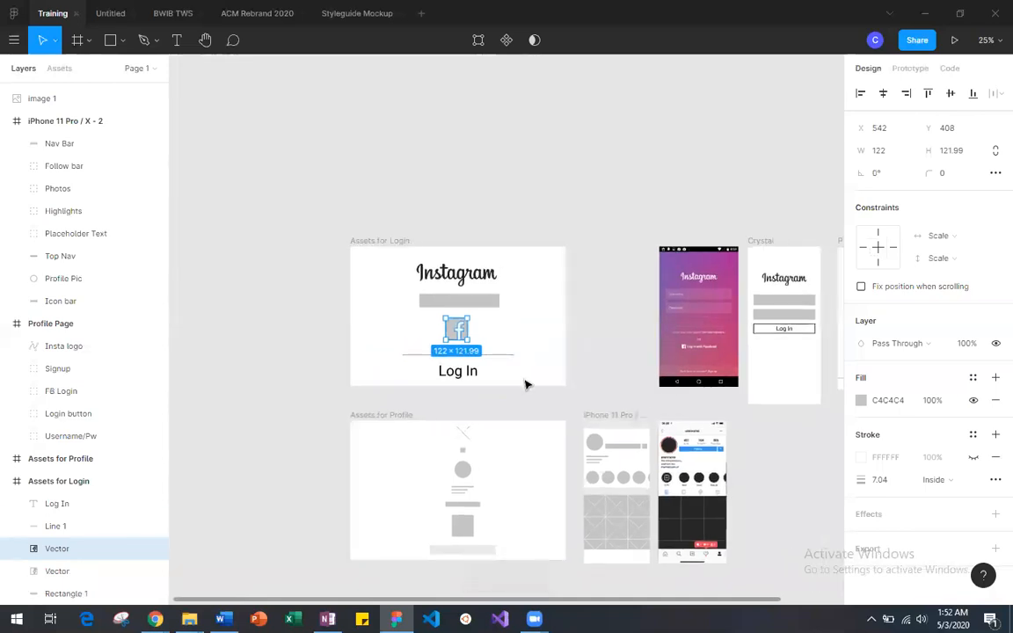
{"action": "left_click_drag", "start_coordinate": [449, 332], "coordinate": [771, 363]}
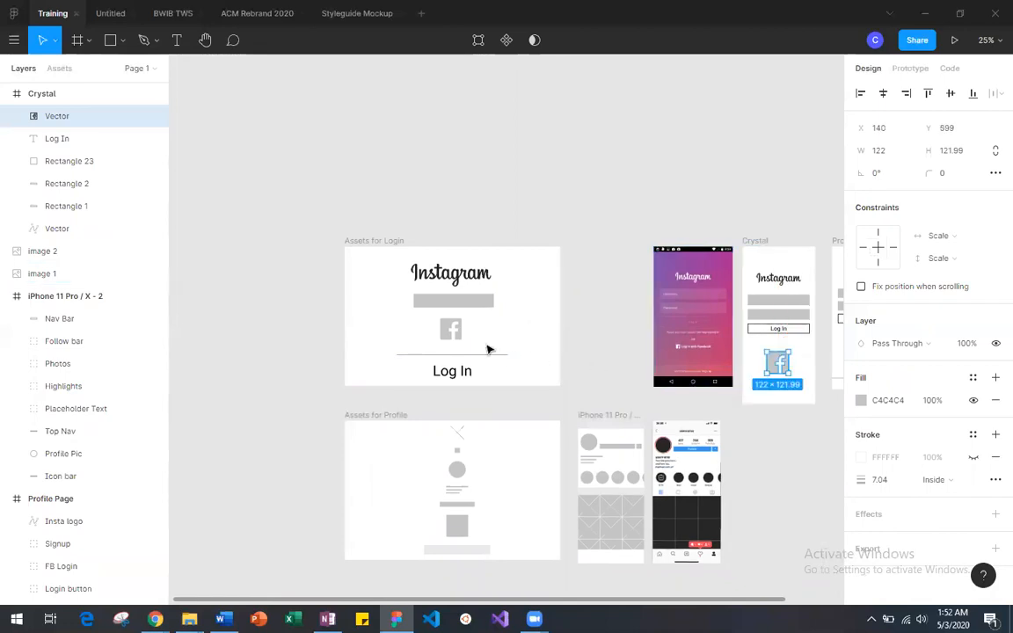
{"action": "left_click", "coordinate": [442, 331]}
{"action": "key", "text": "ctrl+z"}
{"action": "scroll", "coordinate": [464, 337], "scroll_direction": "right", "scroll_amount": 3}
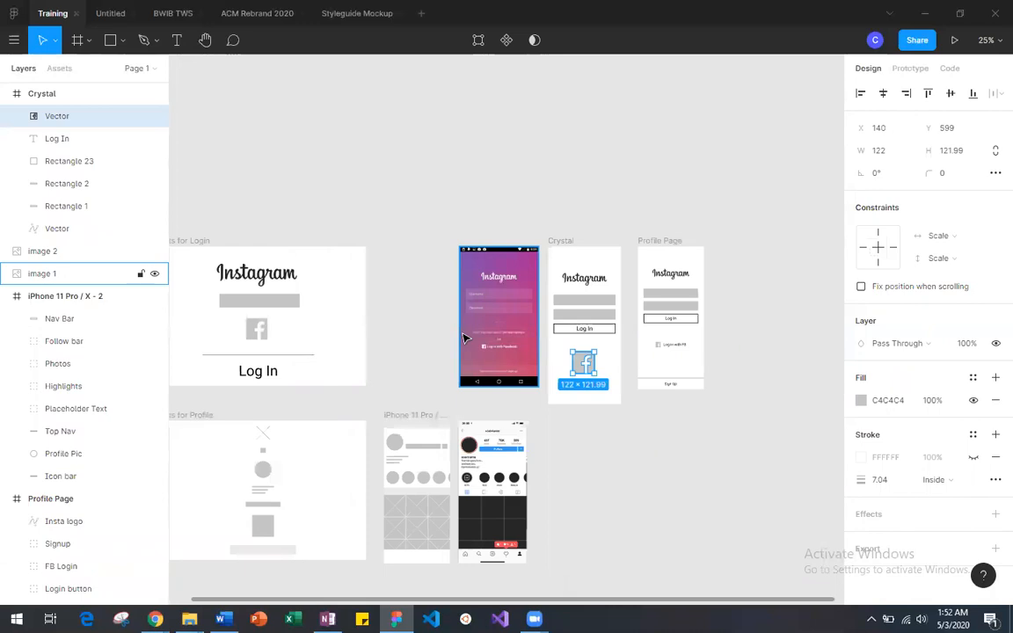
Step: Scale the copied Facebook icon down to 37 × 37 and move it to X 89, Y 599 in the new login frame
{"action": "key", "text": "ctrl+plus"}
{"action": "key", "text": "ctrl+plus"}
{"action": "scroll", "coordinate": [465, 339], "scroll_direction": "right", "scroll_amount": 6}
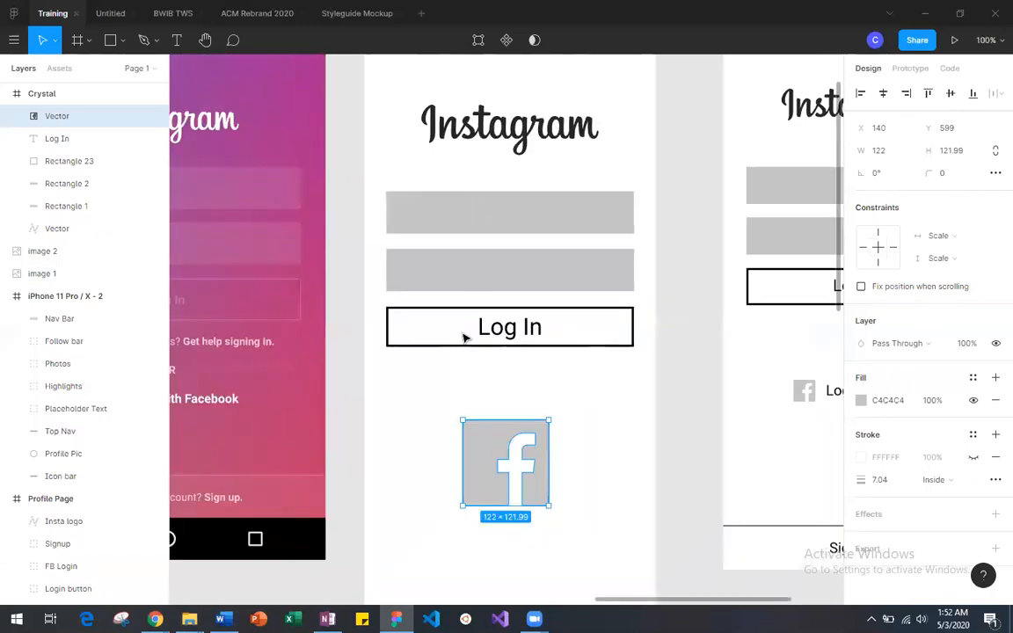
{"action": "scroll", "coordinate": [465, 339], "scroll_direction": "down", "scroll_amount": 2}
{"action": "scroll", "coordinate": [465, 339], "scroll_direction": "left", "scroll_amount": 5}
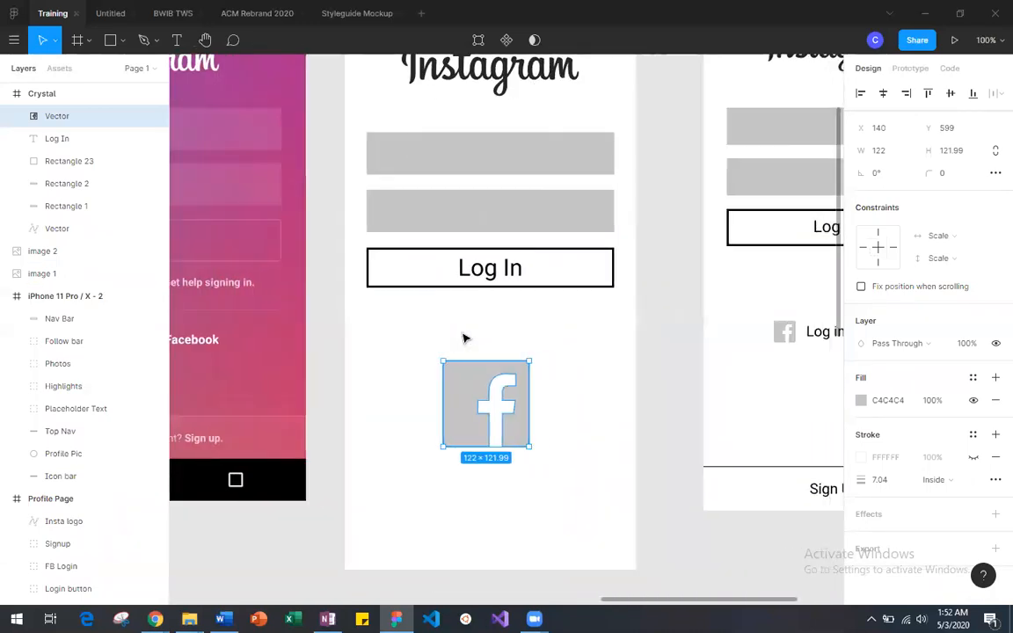
{"action": "scroll", "coordinate": [465, 339], "scroll_direction": "right", "scroll_amount": 3}
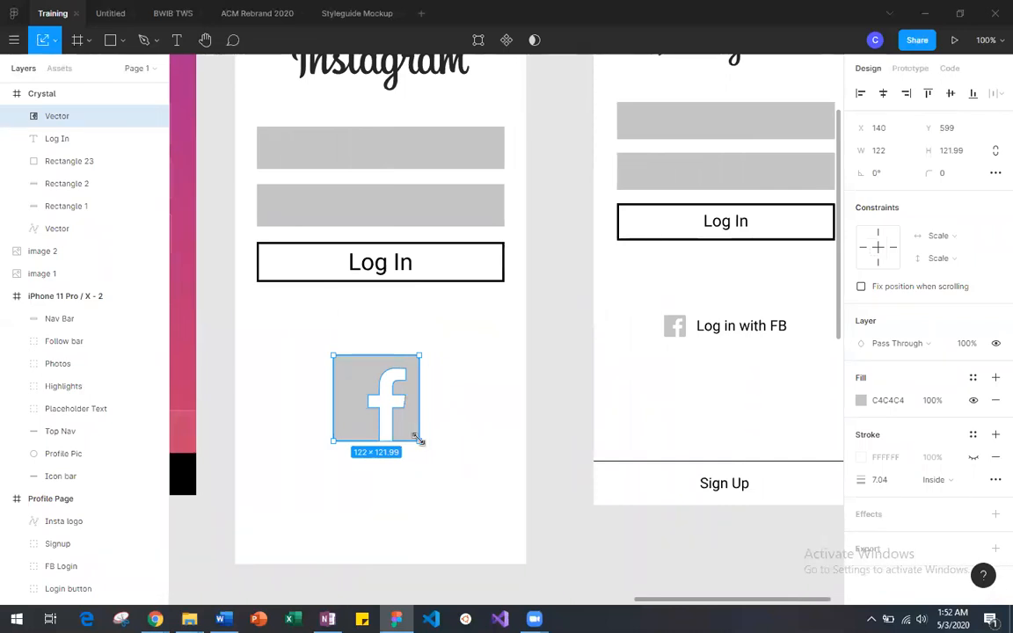
{"action": "left_click_drag", "start_coordinate": [419, 440], "coordinate": [350, 379]}
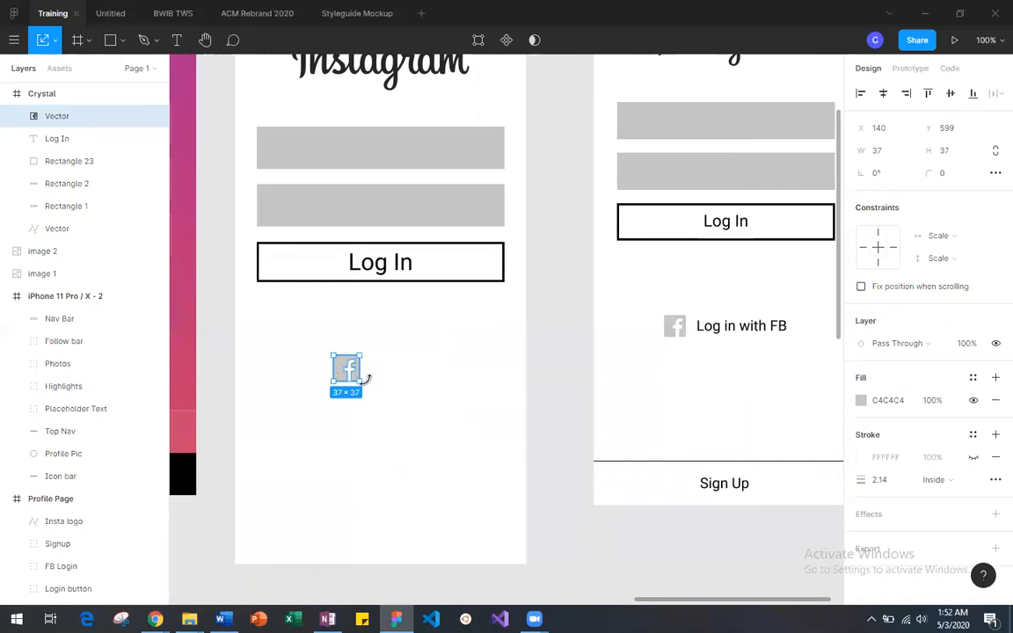
{"action": "left_click_drag", "start_coordinate": [347, 377], "coordinate": [311, 375]}
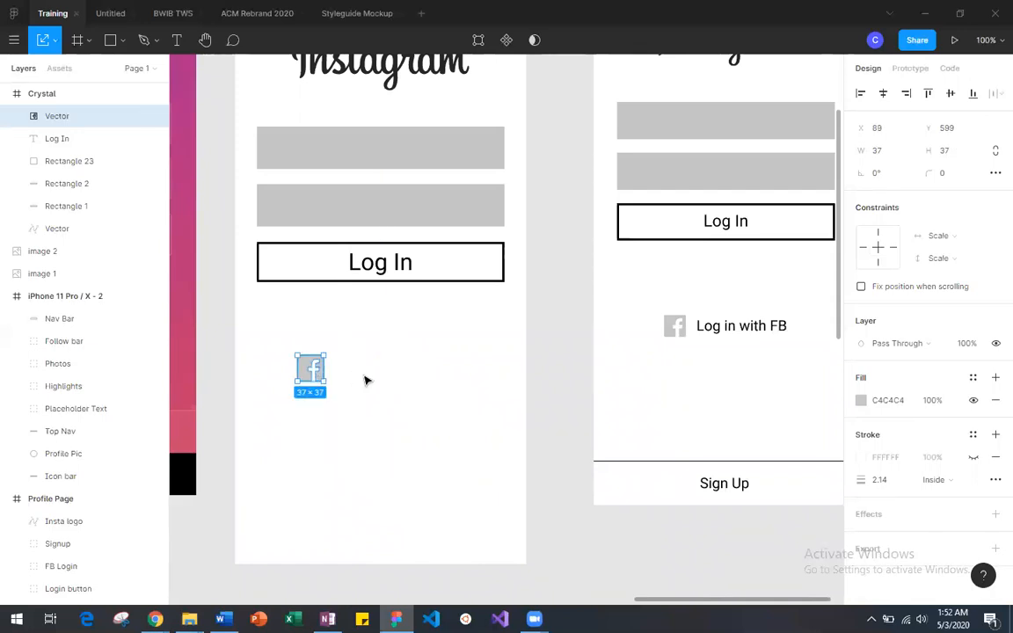
{"action": "left_click", "coordinate": [393, 391]}
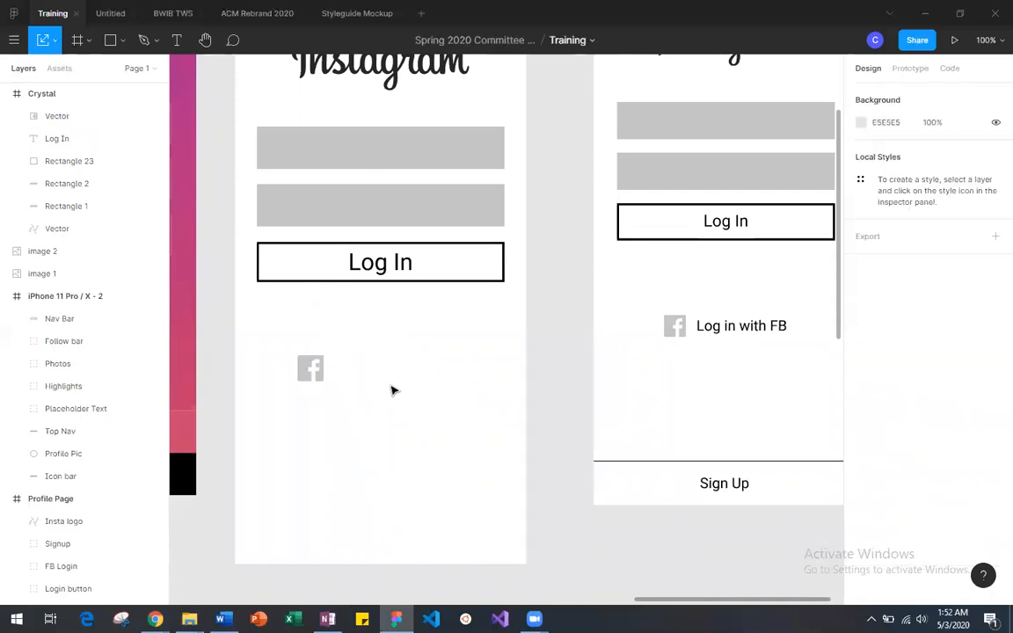
Step: Review the Assets for Login frame and compare the new frame's Facebook row with the reference wireframe
{"action": "scroll", "coordinate": [416, 402], "scroll_direction": "left", "scroll_amount": 15}
{"action": "scroll", "coordinate": [415, 402], "scroll_direction": "up", "scroll_amount": 3}
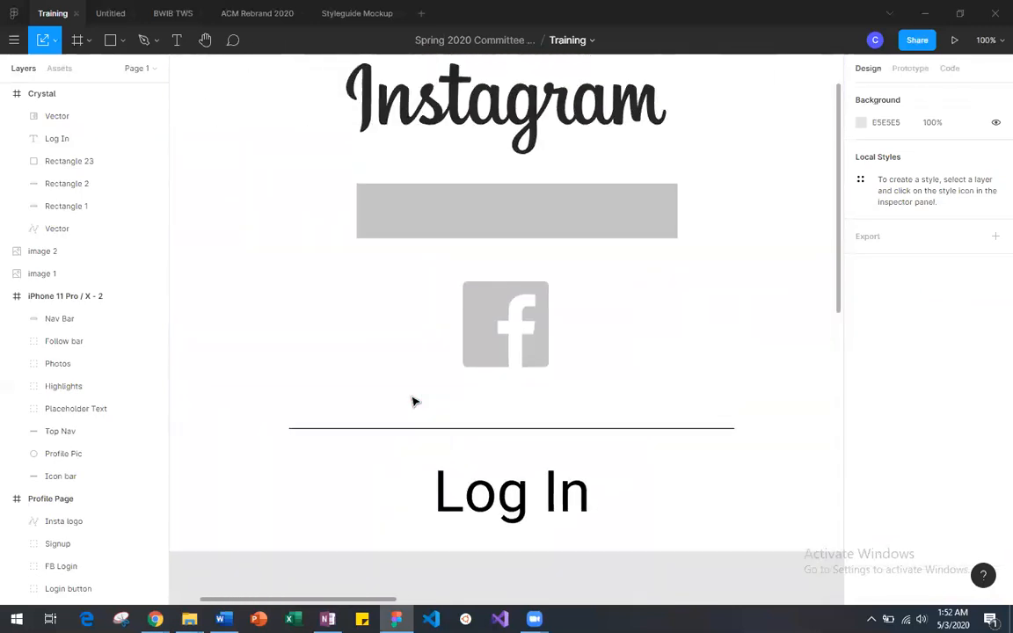
{"action": "scroll", "coordinate": [415, 402], "scroll_direction": "down", "scroll_amount": 5}
{"action": "scroll", "coordinate": [415, 402], "scroll_direction": "up", "scroll_amount": 5}
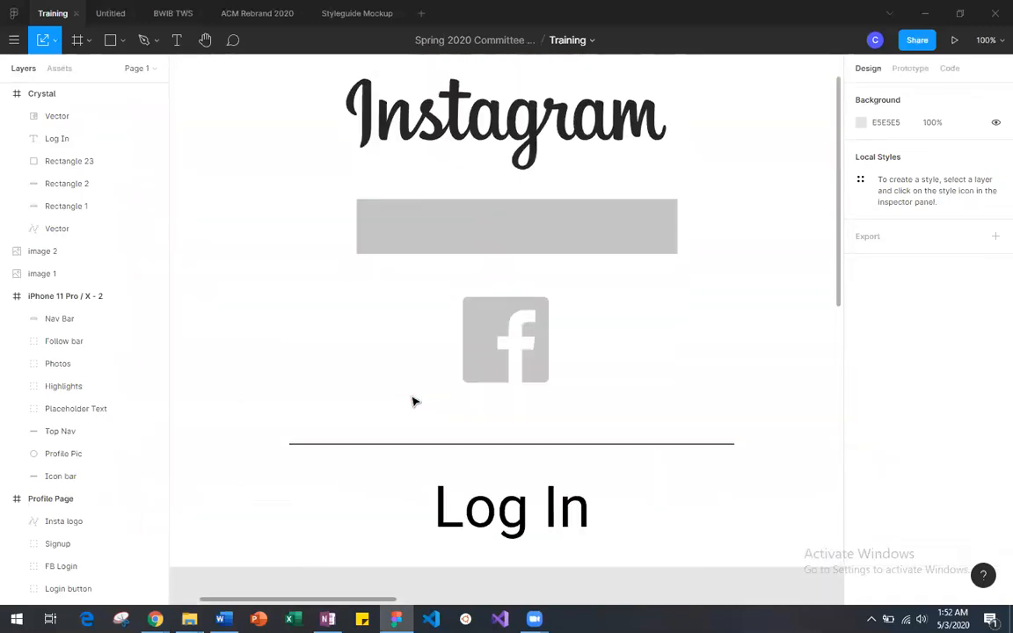
{"action": "scroll", "coordinate": [415, 402], "scroll_direction": "right", "scroll_amount": 10}
{"action": "scroll", "coordinate": [415, 402], "scroll_direction": "right", "scroll_amount": 5}
{"action": "scroll", "coordinate": [415, 402], "scroll_direction": "left", "scroll_amount": 8}
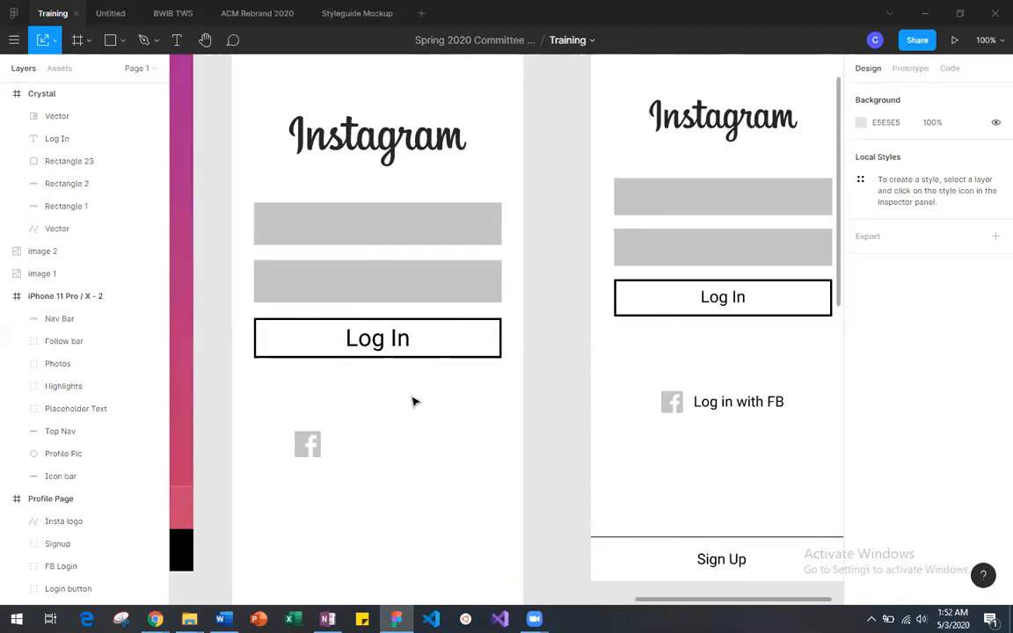
Step: Duplicate the Log In text from the Assets for Login frame and place the copy below the new frame's Facebook icon at X 81, Y 667
{"action": "scroll", "coordinate": [415, 402], "scroll_direction": "left", "scroll_amount": 3}
{"action": "scroll", "coordinate": [415, 402], "scroll_direction": "up", "scroll_amount": 3}
{"action": "scroll", "coordinate": [416, 402], "scroll_direction": "right", "scroll_amount": 5}
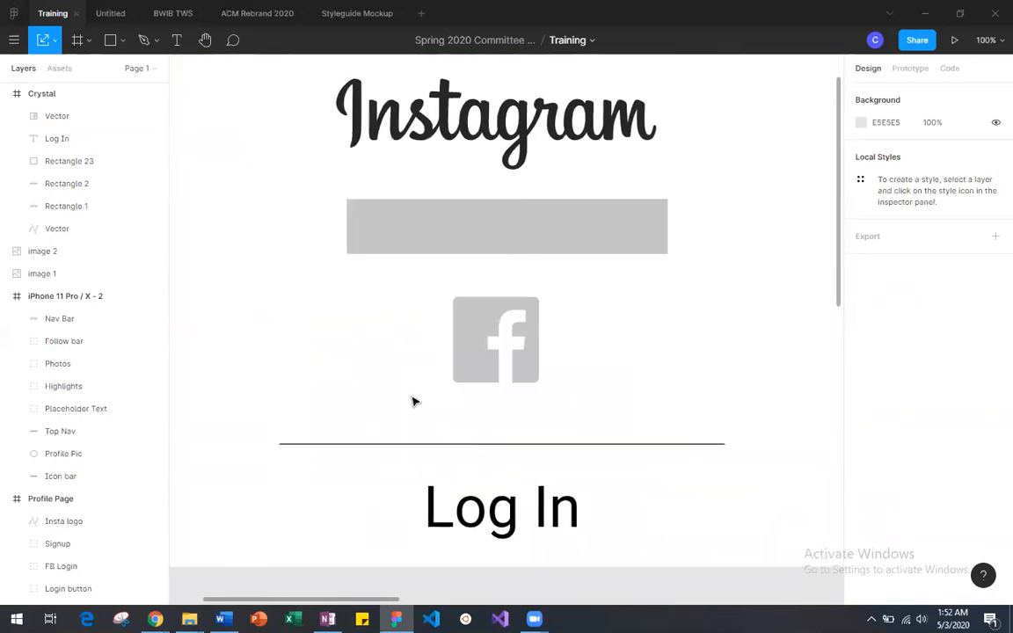
{"action": "left_click", "coordinate": [447, 517]}
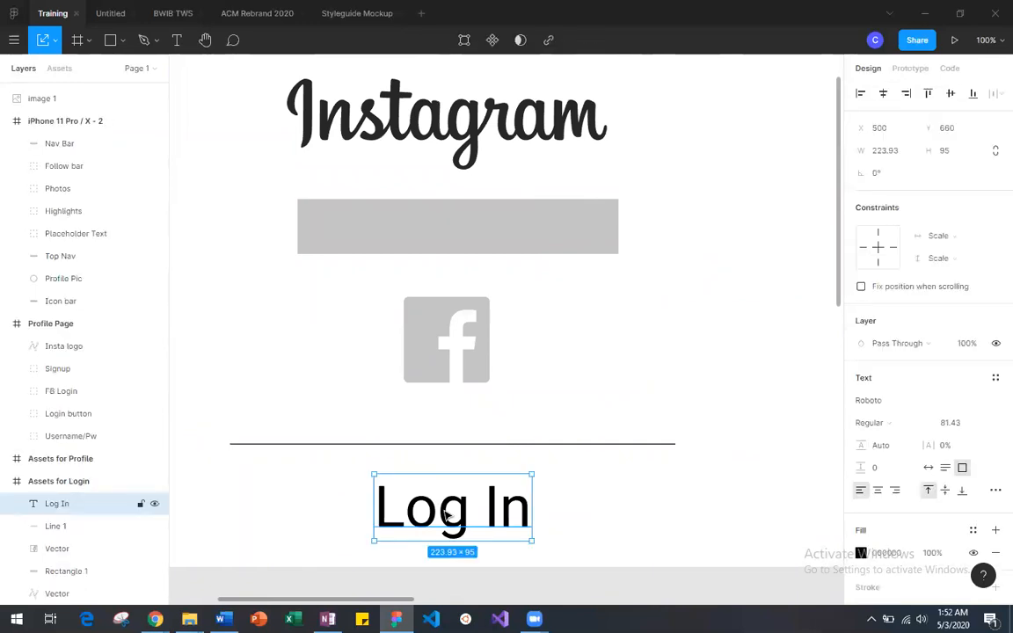
{"action": "key", "text": "minus"}
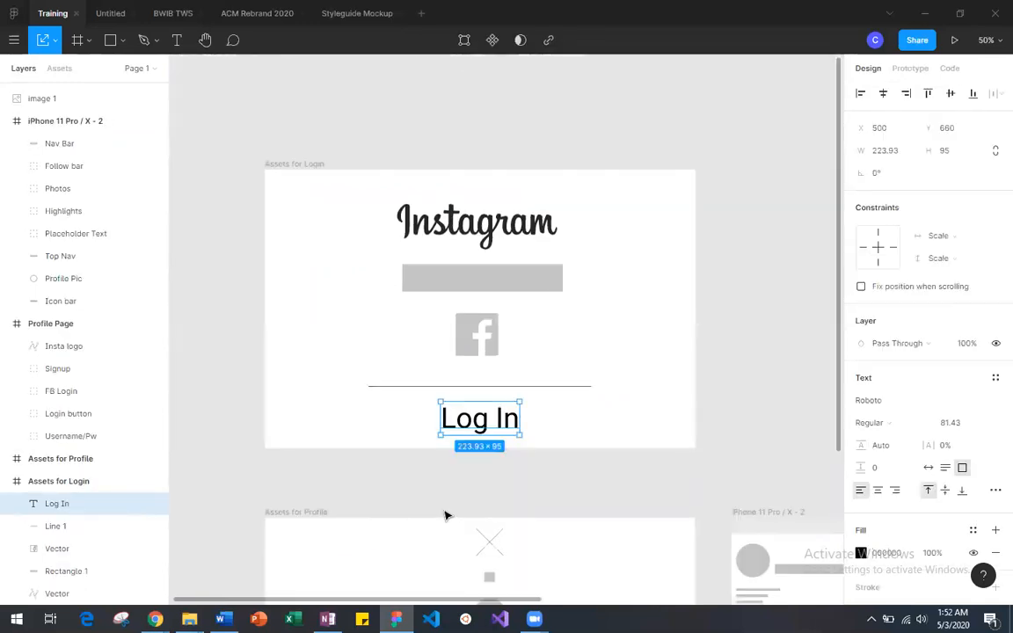
{"action": "key", "text": "minus"}
{"action": "scroll", "coordinate": [446, 516], "scroll_direction": "right", "scroll_amount": 4}
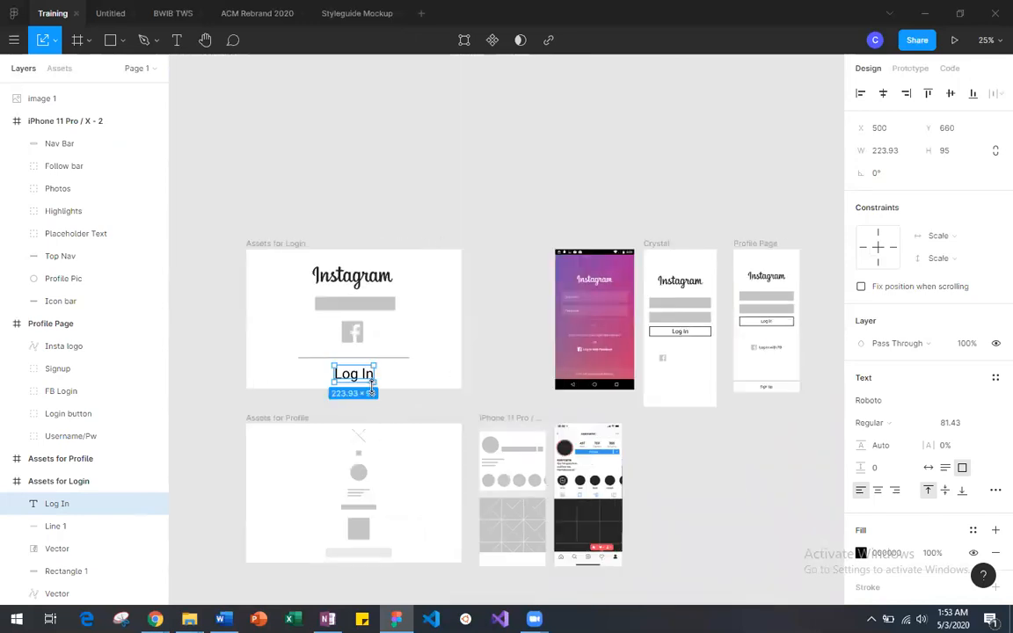
{"action": "key", "text": "ctrl+v"}
{"action": "left_click_drag", "start_coordinate": [365, 388], "coordinate": [680, 387]}
{"action": "key", "text": "ctrl+minus"}
{"action": "key", "text": "ctrl+plus"}
{"action": "key", "text": "ctrl+plus"}
{"action": "key", "text": "ctrl+plus"}
{"action": "scroll", "coordinate": [679, 360], "scroll_direction": "right", "scroll_amount": 8}
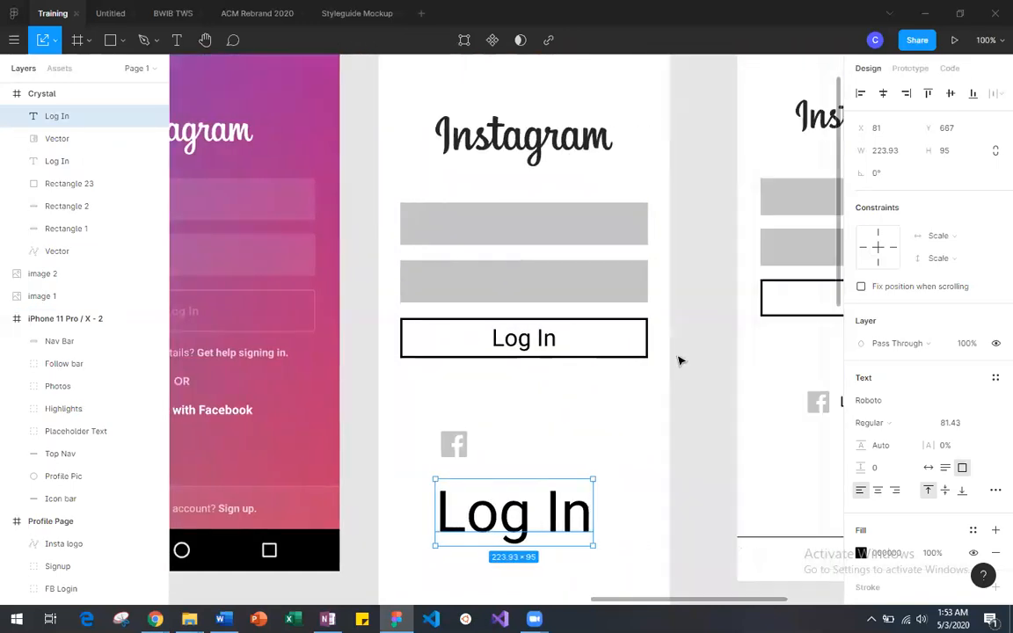
Step: Move the copied Log In text beside the new frame's Facebook icon and scale it down to 87.64 × 37.18 at X 148.36, Y 599
{"action": "left_click_drag", "start_coordinate": [527, 517], "coordinate": [566, 449]}
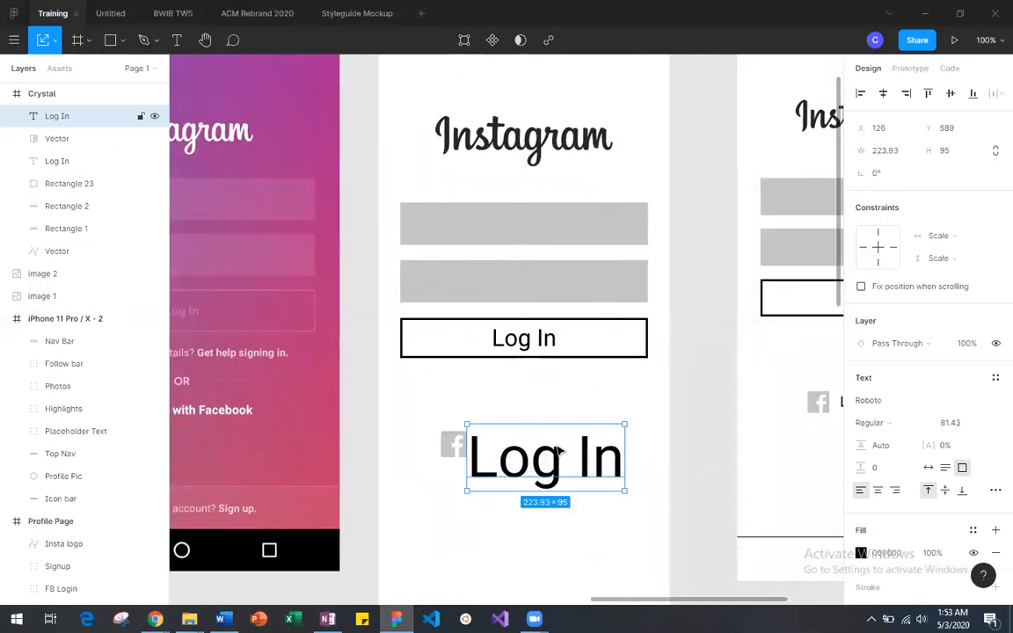
{"action": "scroll", "coordinate": [565, 414], "scroll_direction": "down", "scroll_amount": 3}
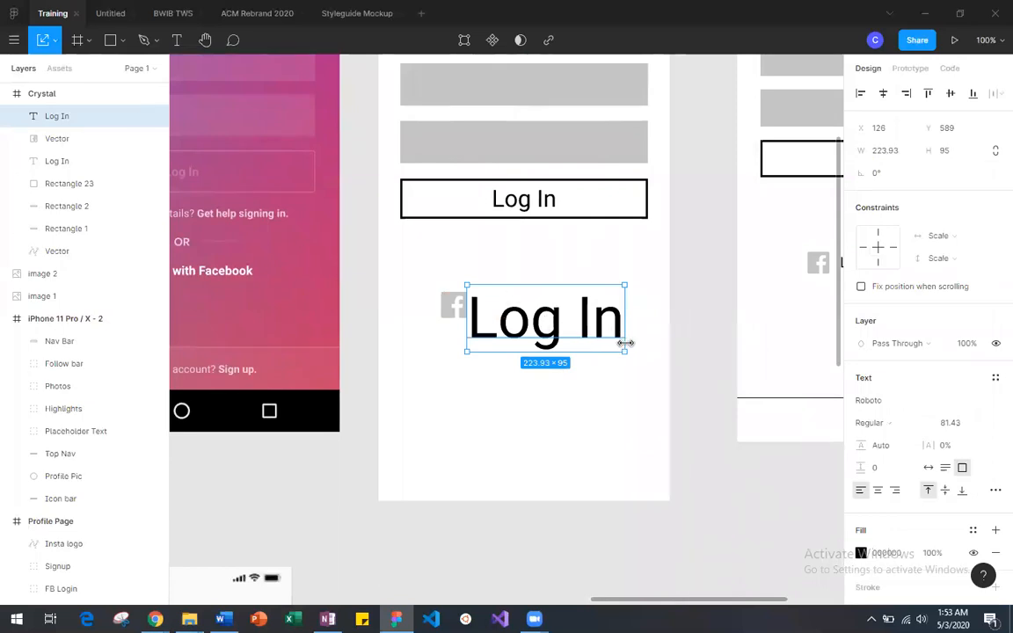
{"action": "left_click_drag", "start_coordinate": [625, 350], "coordinate": [537, 298]}
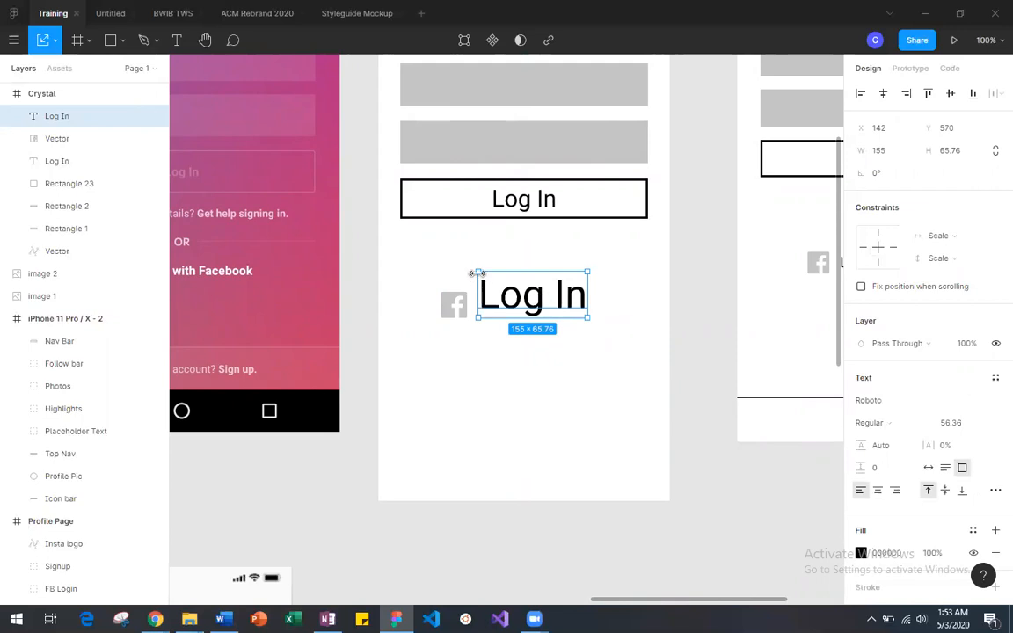
{"action": "mouse_move", "coordinate": [478, 279]}
{"action": "left_mouse_down"}
{"action": "mouse_move", "coordinate": [499, 304]}
{"action": "mouse_move", "coordinate": [533, 264]}
{"action": "mouse_move", "coordinate": [511, 288]}
{"action": "mouse_move", "coordinate": [527, 292]}
{"action": "mouse_move", "coordinate": [517, 308]}
{"action": "mouse_move", "coordinate": [484, 291]}
{"action": "left_mouse_up"}
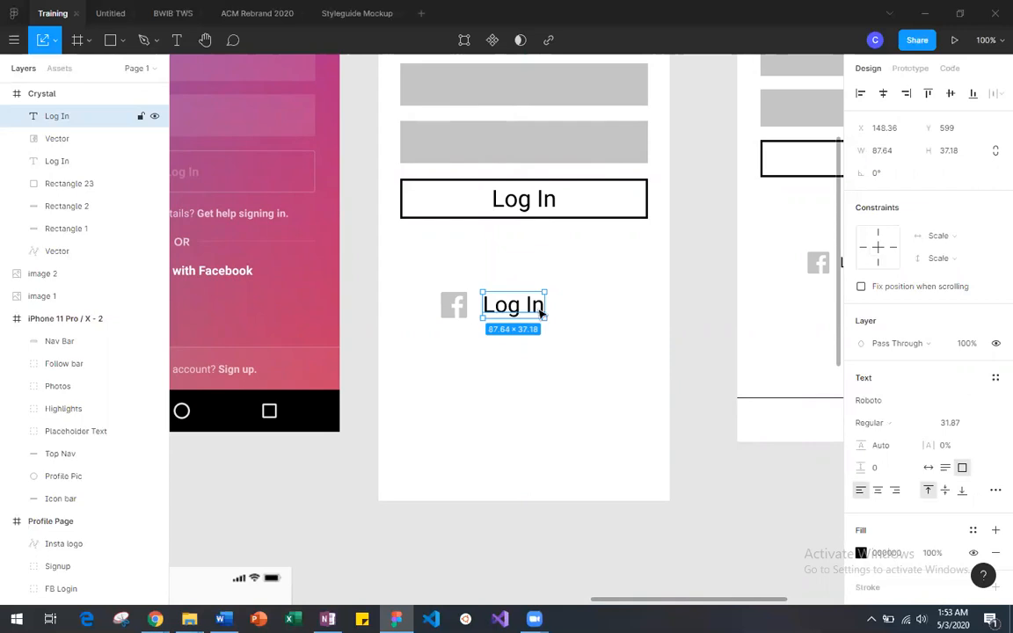
Step: Change the wording of the text beside the Facebook icon to "Log in" with a lowercase i
{"action": "scroll", "coordinate": [536, 308], "scroll_direction": "right", "scroll_amount": 5}
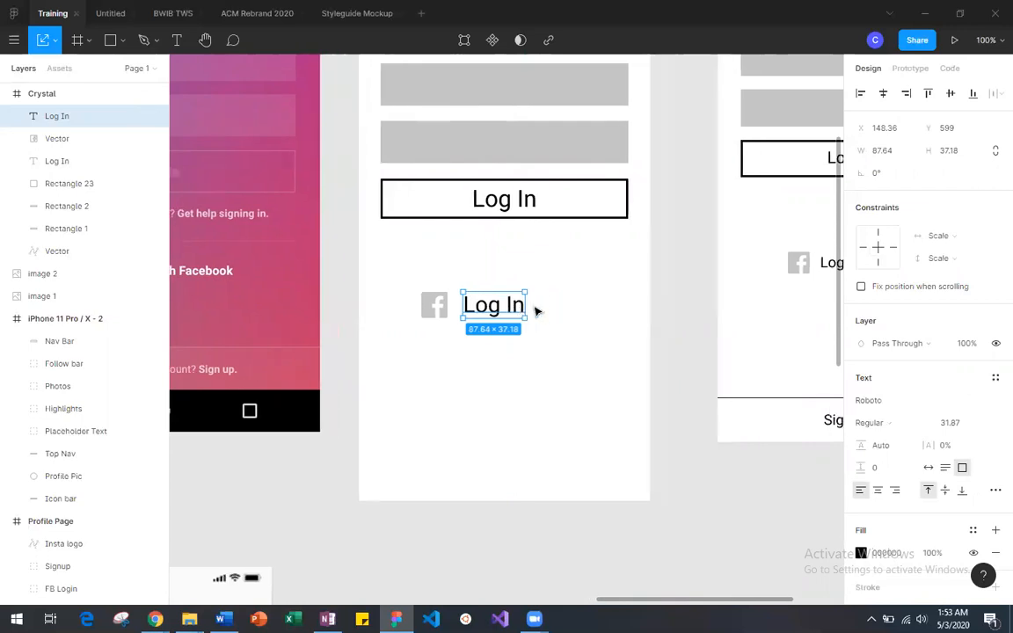
{"action": "scroll", "coordinate": [537, 308], "scroll_direction": "left", "scroll_amount": 2}
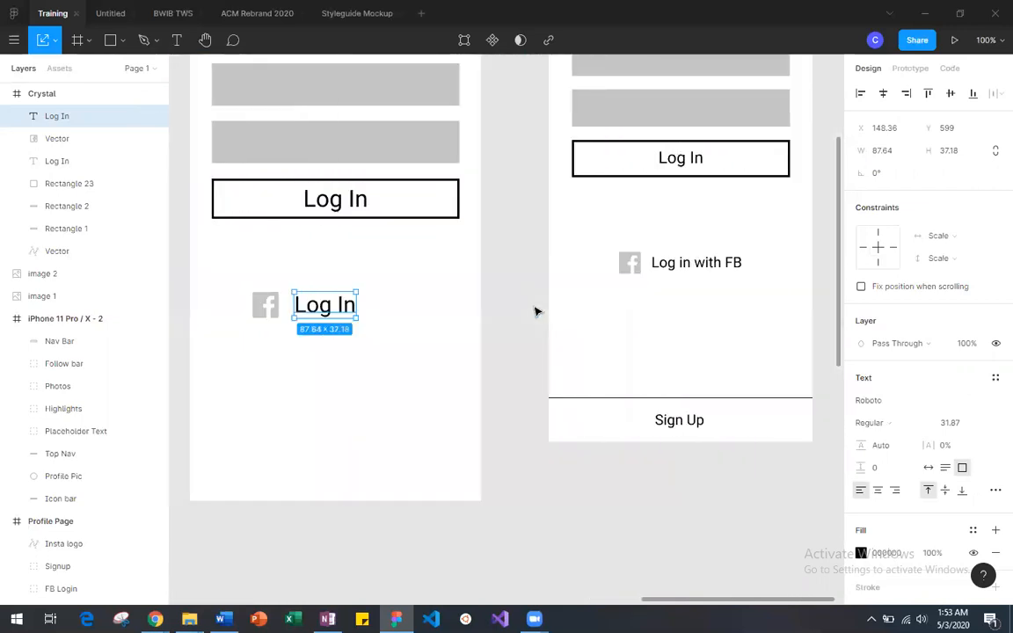
{"action": "double_click", "coordinate": [349, 304]}
{"action": "left_click", "coordinate": [350, 306]}
{"action": "key", "text": "BackSpace"}
{"action": "key", "text": "BackSpace"}
{"action": "type", "text": "in"}
{"action": "key", "text": "Return"}
{"action": "type", "text": "i"}
{"action": "key", "text": "BackSpace"}
{"action": "key", "text": "BackSpace"}
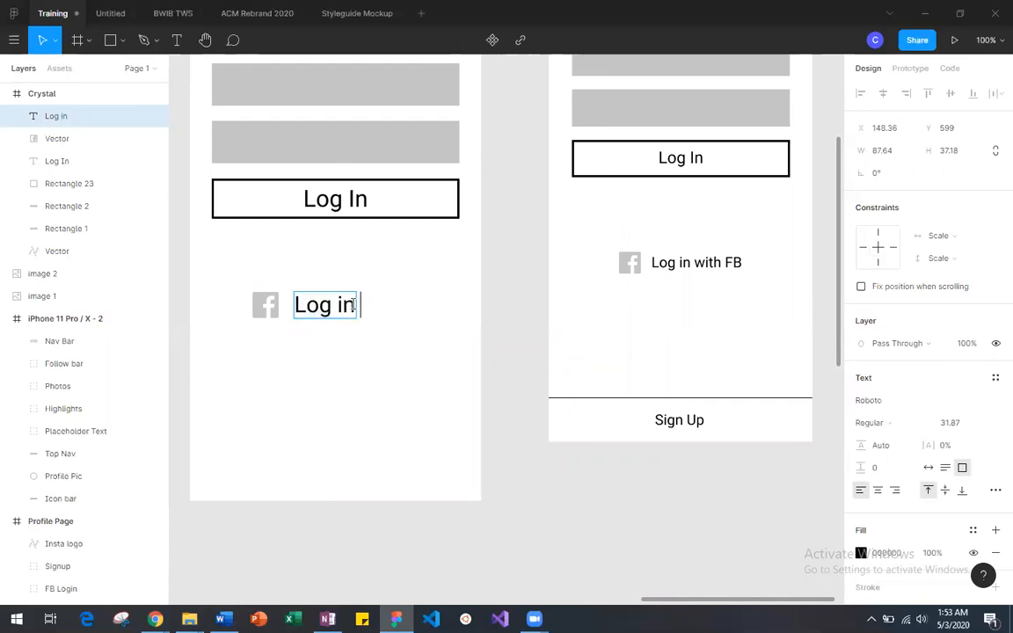
Step: Widen the text box beside the Facebook icon to 216 × 37 and complete the label as "Log in with FB"
{"action": "key", "text": "Escape"}
{"action": "left_click_drag", "start_coordinate": [357, 304], "coordinate": [447, 300]}
{"action": "left_click", "coordinate": [365, 303]}
{"action": "left_click", "coordinate": [363, 302]}
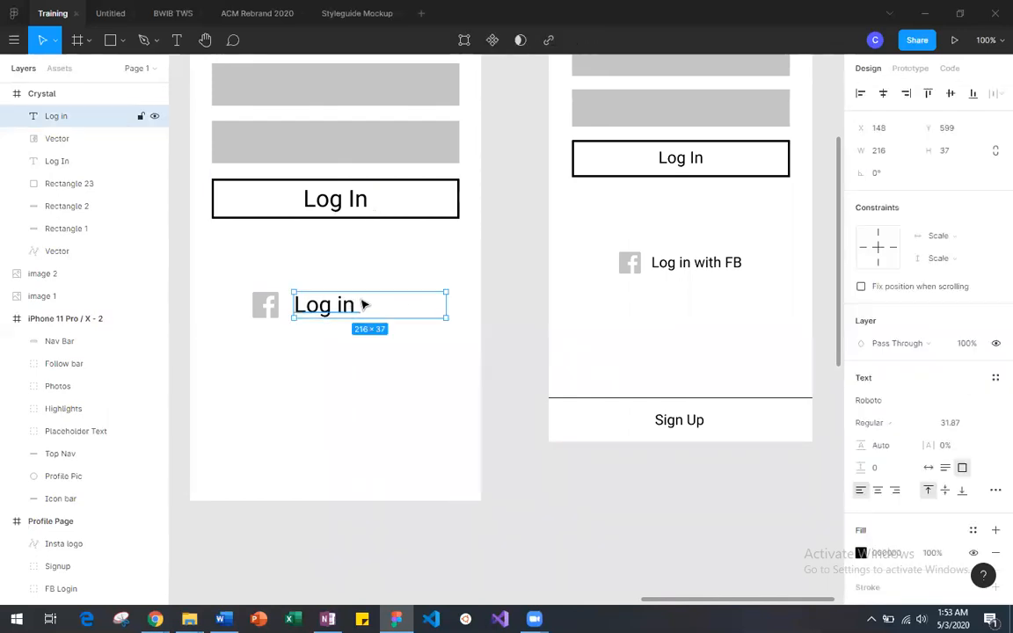
{"action": "double_click", "coordinate": [359, 303]}
{"action": "left_click", "coordinate": [384, 305]}
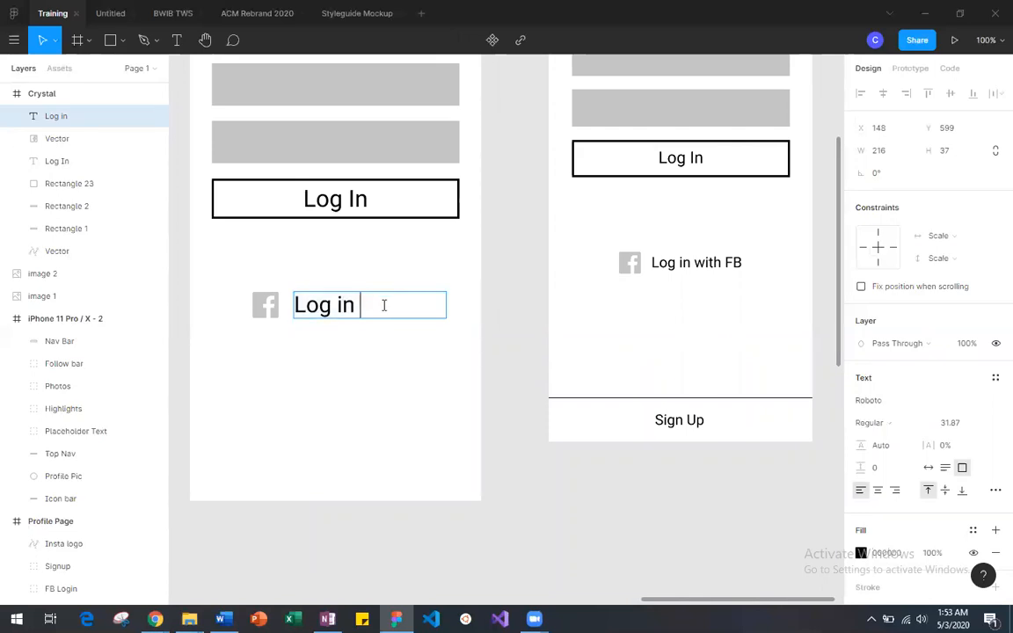
{"action": "type", "text": "with FB"}
Step: Set the font size of the new frame's "Log in with FB" label to 24
{"action": "left_click_drag", "start_coordinate": [419, 305], "coordinate": [290, 305]}
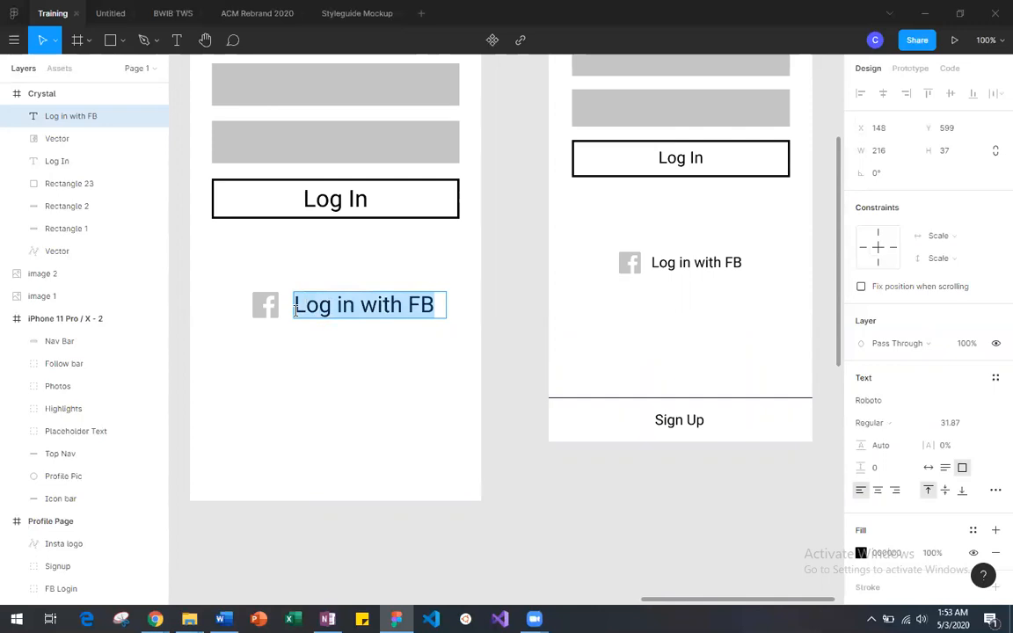
{"action": "left_click", "coordinate": [981, 424]}
{"action": "left_click", "coordinate": [973, 451]}
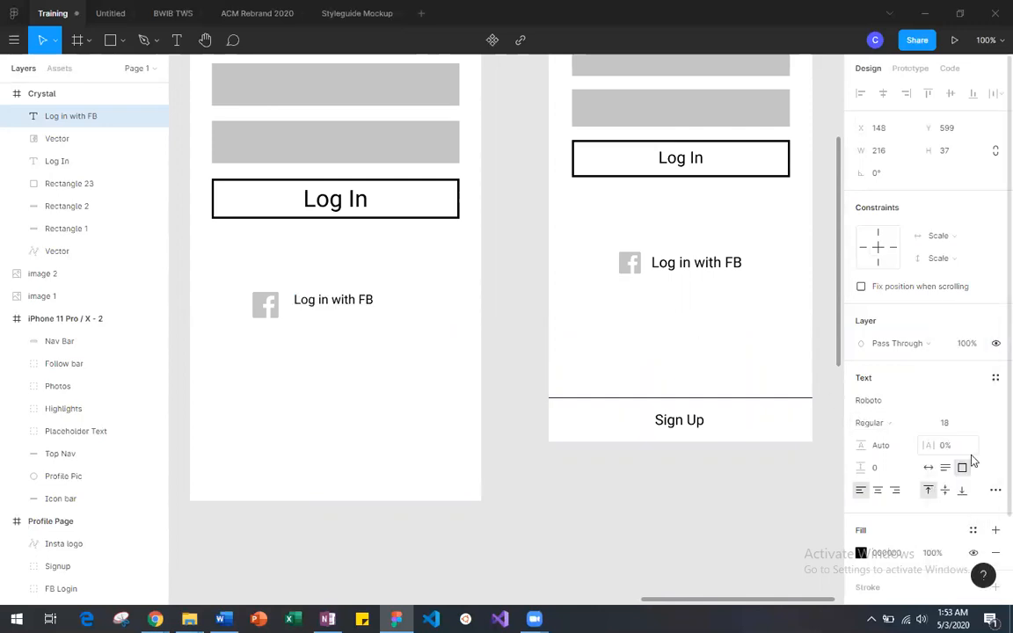
{"action": "left_click", "coordinate": [982, 423]}
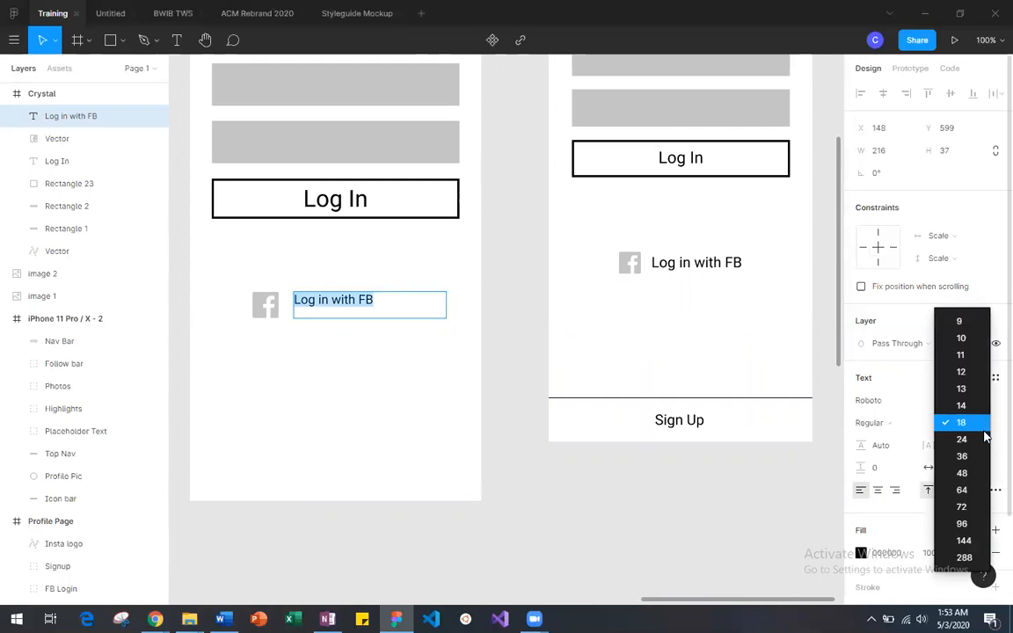
{"action": "left_click", "coordinate": [986, 438]}
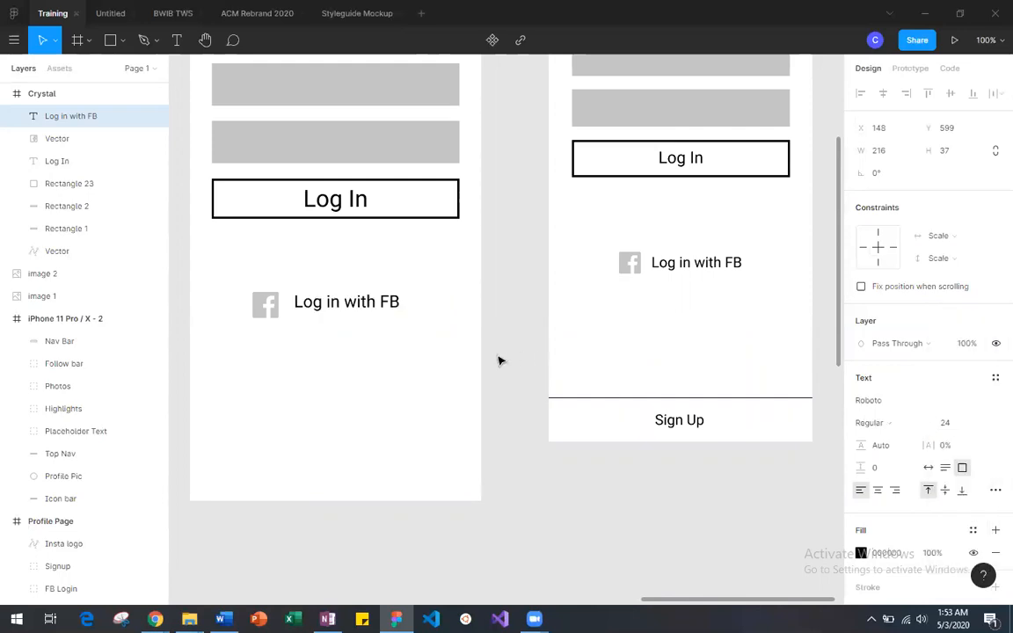
{"action": "key", "text": "Escape"}
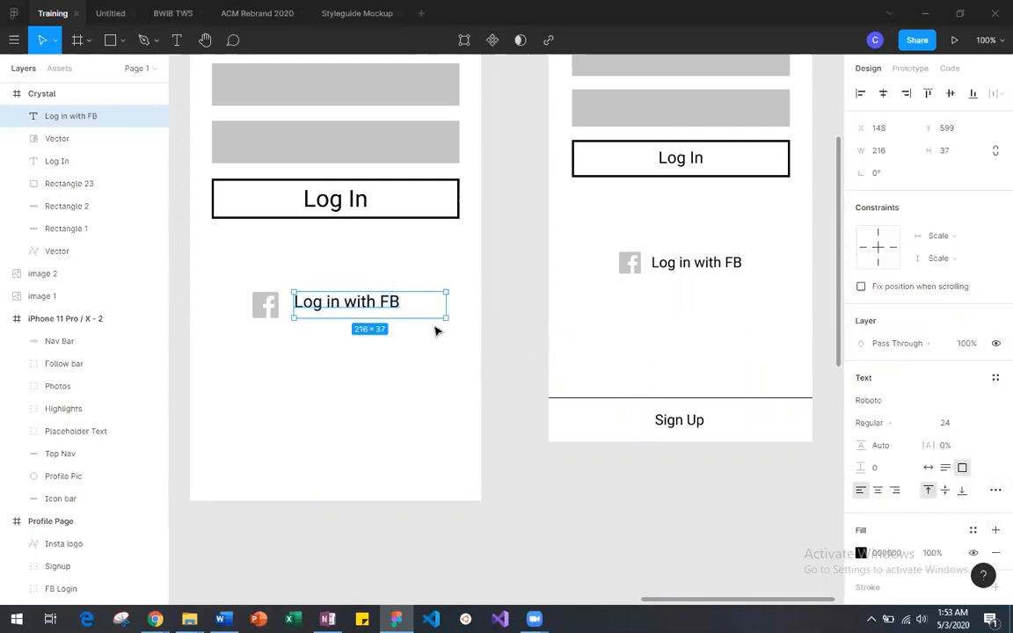
Step: Narrow the "Log in with FB" text box to 163 × 37 and align its text vertically to the middle
{"action": "left_click_drag", "start_coordinate": [446, 308], "coordinate": [358, 308]}
{"action": "left_click", "coordinate": [392, 331]}
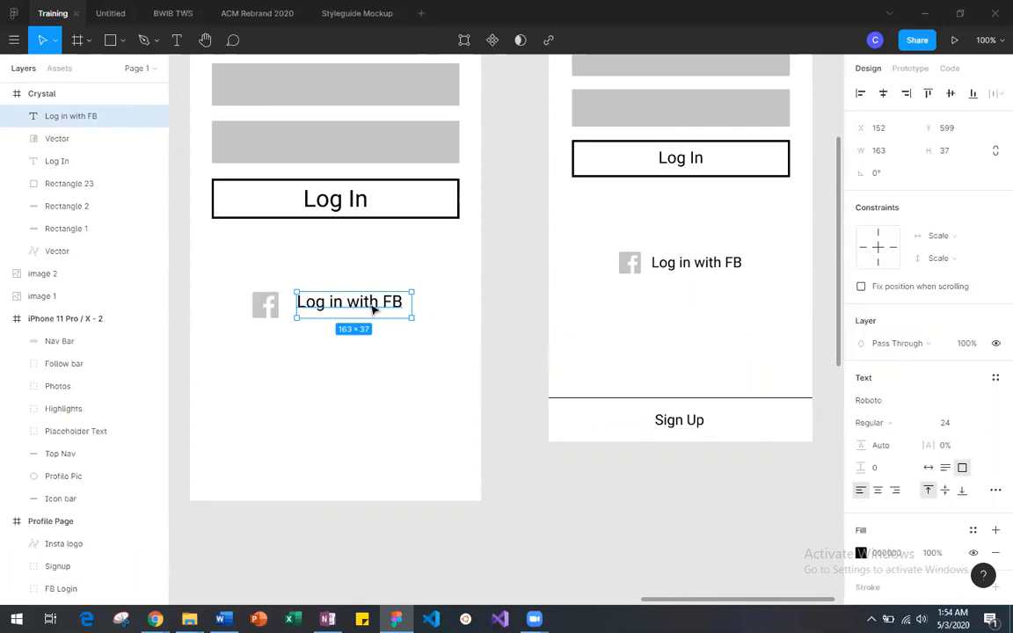
{"action": "left_click", "coordinate": [947, 494]}
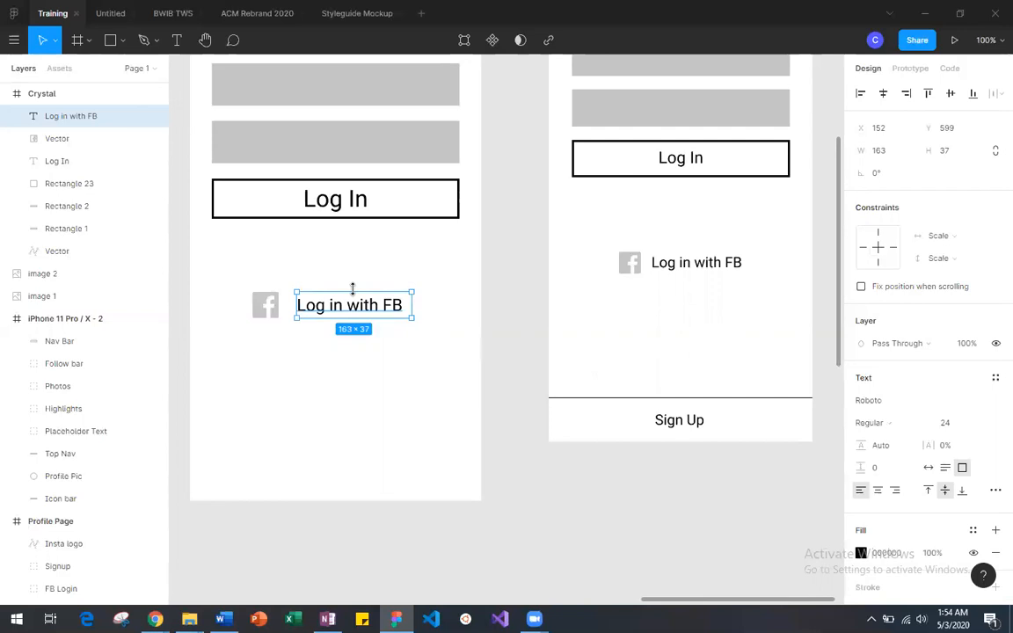
Step: Reduce the gap between the label and the Facebook icon to 17 and move both together to Y 613, centered in the frame
{"action": "left_click_drag", "start_coordinate": [355, 310], "coordinate": [348, 308]}
{"action": "left_click", "coordinate": [334, 361]}
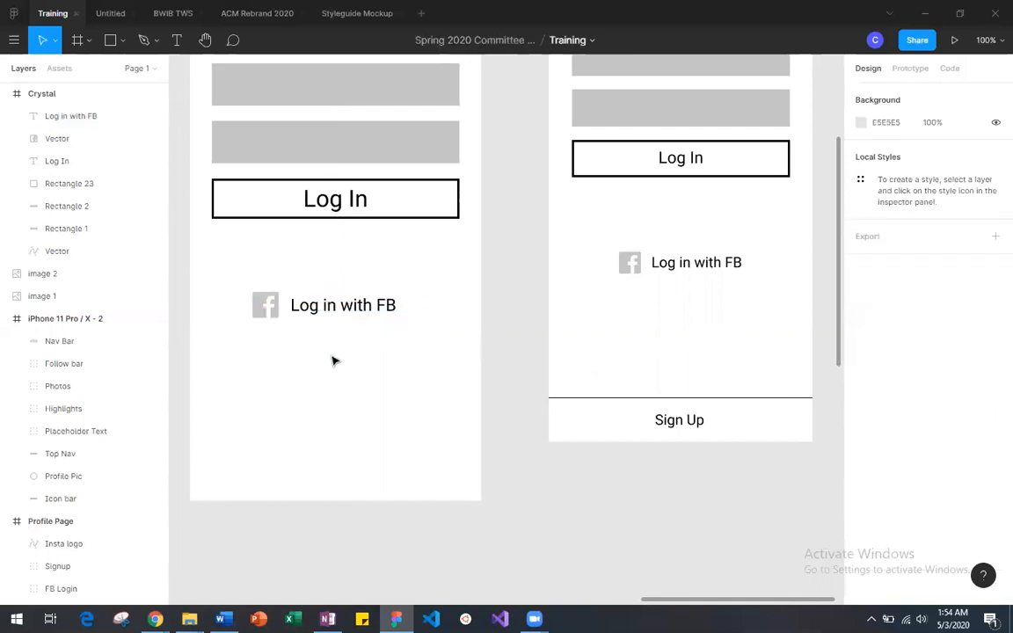
{"action": "left_click_drag", "start_coordinate": [239, 285], "coordinate": [393, 317]}
{"action": "mouse_move", "coordinate": [327, 308]}
{"action": "left_mouse_down"}
{"action": "mouse_move", "coordinate": [344, 311]}
{"action": "mouse_move", "coordinate": [333, 311]}
{"action": "mouse_move", "coordinate": [335, 281]}
{"action": "mouse_move", "coordinate": [336, 318]}
{"action": "left_mouse_up"}
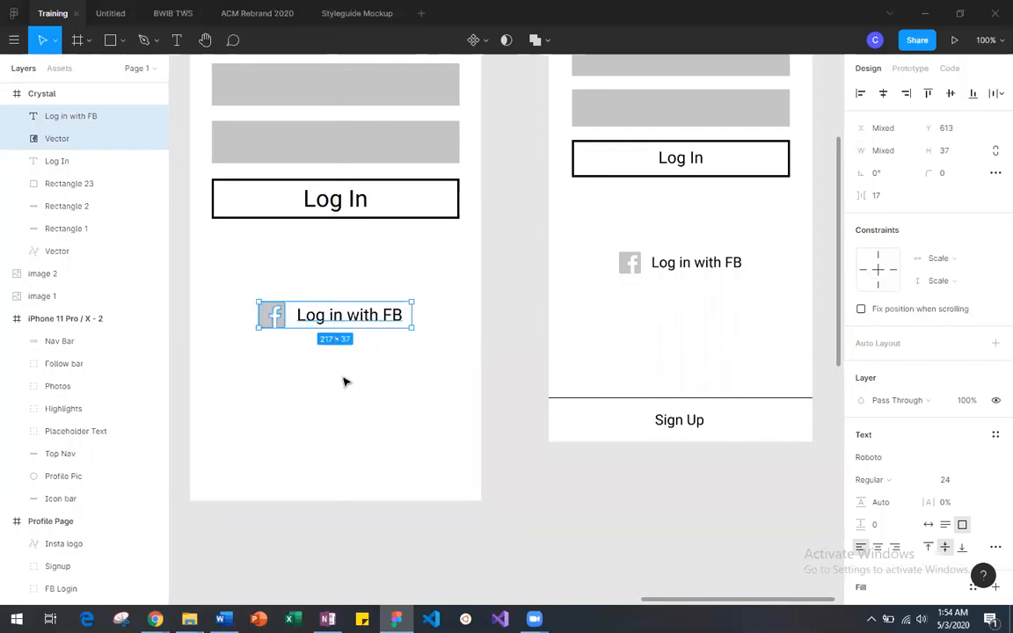
Step: Compare the new frame's logo, fields, Log In button and Facebook row with the reference wireframe beside it
{"action": "scroll", "coordinate": [344, 381], "scroll_direction": "left", "scroll_amount": 1}
{"action": "scroll", "coordinate": [344, 380], "scroll_direction": "up", "scroll_amount": 5}
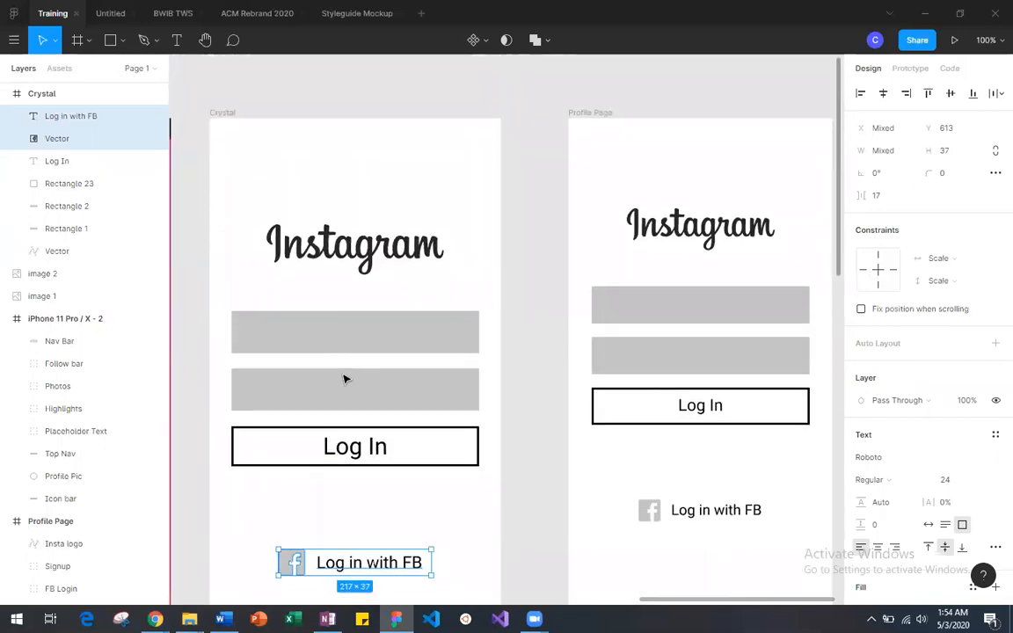
{"action": "left_click", "coordinate": [382, 505]}
{"action": "scroll", "coordinate": [381, 505], "scroll_direction": "left", "scroll_amount": 1}
{"action": "scroll", "coordinate": [382, 505], "scroll_direction": "down", "scroll_amount": 1}
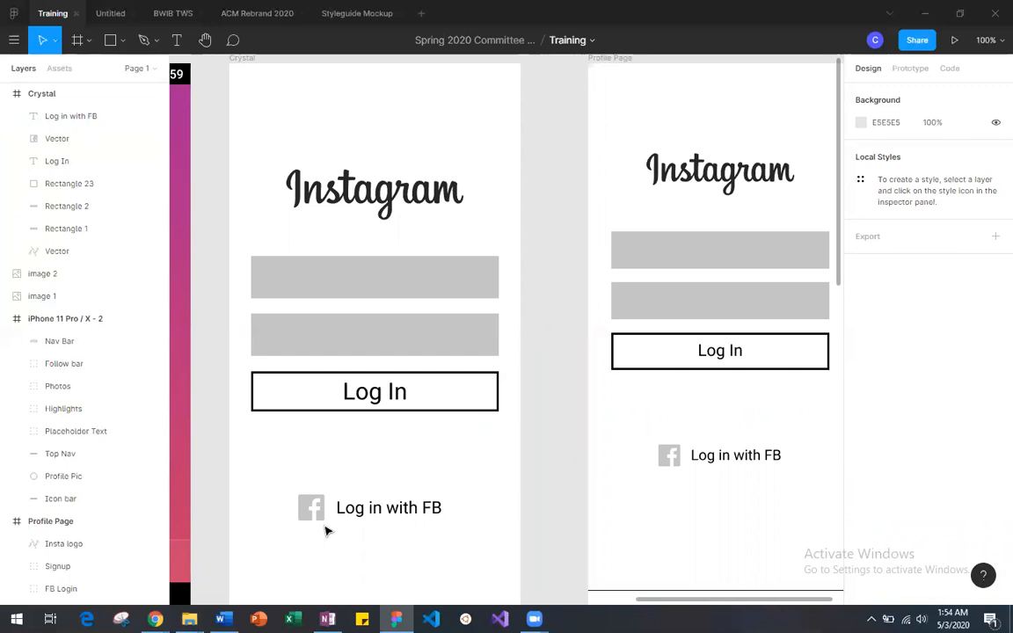
{"action": "scroll", "coordinate": [419, 503], "scroll_direction": "down", "scroll_amount": 2}
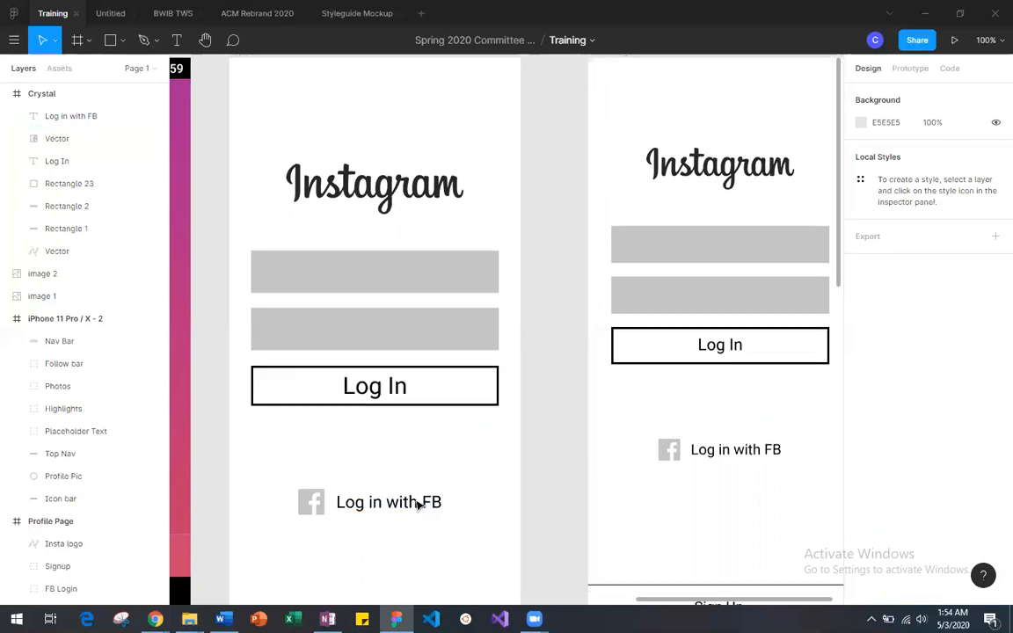
{"action": "scroll", "coordinate": [419, 506], "scroll_direction": "left", "scroll_amount": 1}
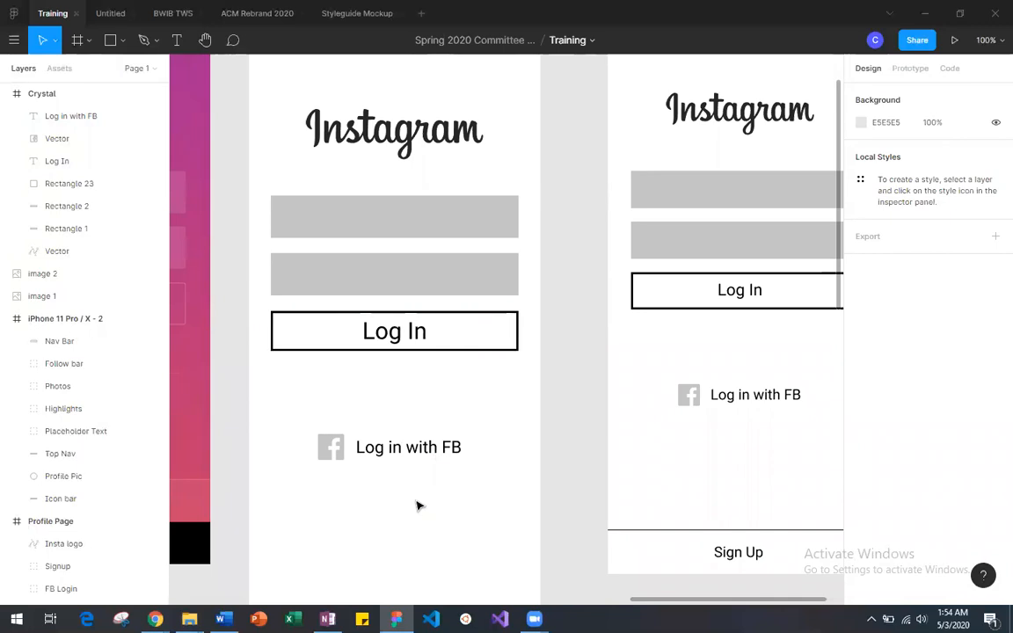
{"action": "scroll", "coordinate": [418, 506], "scroll_direction": "right", "scroll_amount": 1}
{"action": "scroll", "coordinate": [418, 506], "scroll_direction": "right", "scroll_amount": 1}
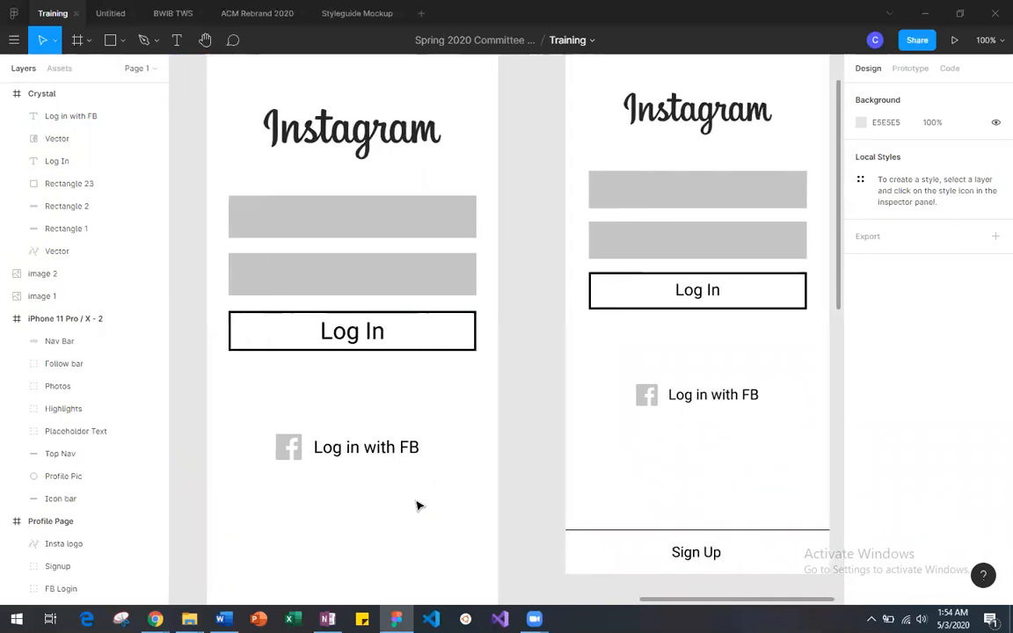
{"action": "scroll", "coordinate": [419, 506], "scroll_direction": "up", "scroll_amount": 3}
{"action": "scroll", "coordinate": [418, 506], "scroll_direction": "down", "scroll_amount": 1}
{"action": "scroll", "coordinate": [419, 506], "scroll_direction": "down", "scroll_amount": 5}
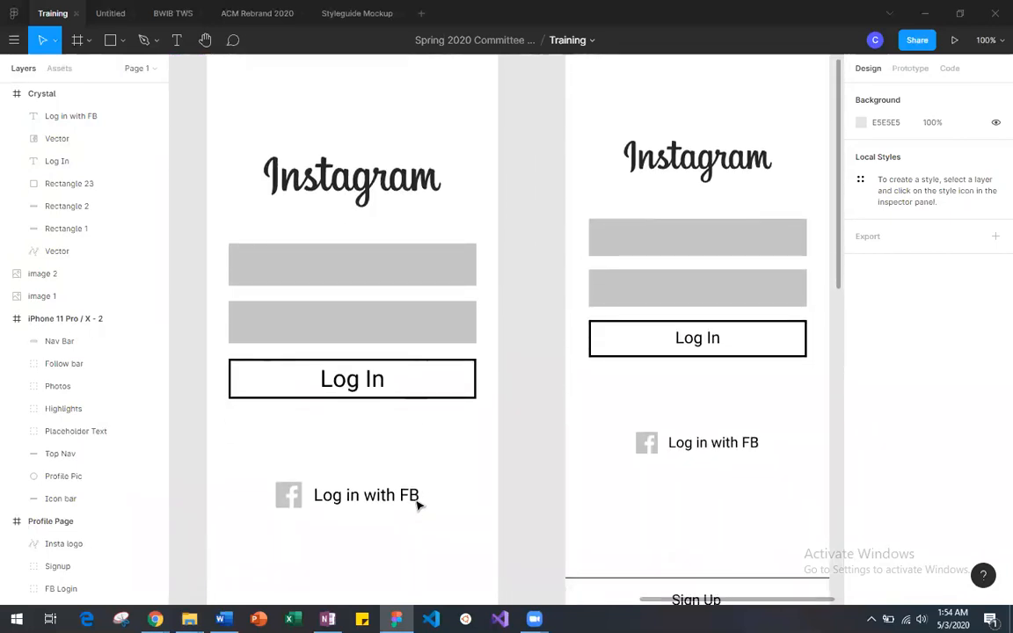
{"action": "scroll", "coordinate": [419, 505], "scroll_direction": "up", "scroll_amount": 1}
{"action": "scroll", "coordinate": [418, 506], "scroll_direction": "left", "scroll_amount": 2}
{"action": "scroll", "coordinate": [419, 506], "scroll_direction": "up", "scroll_amount": 5}
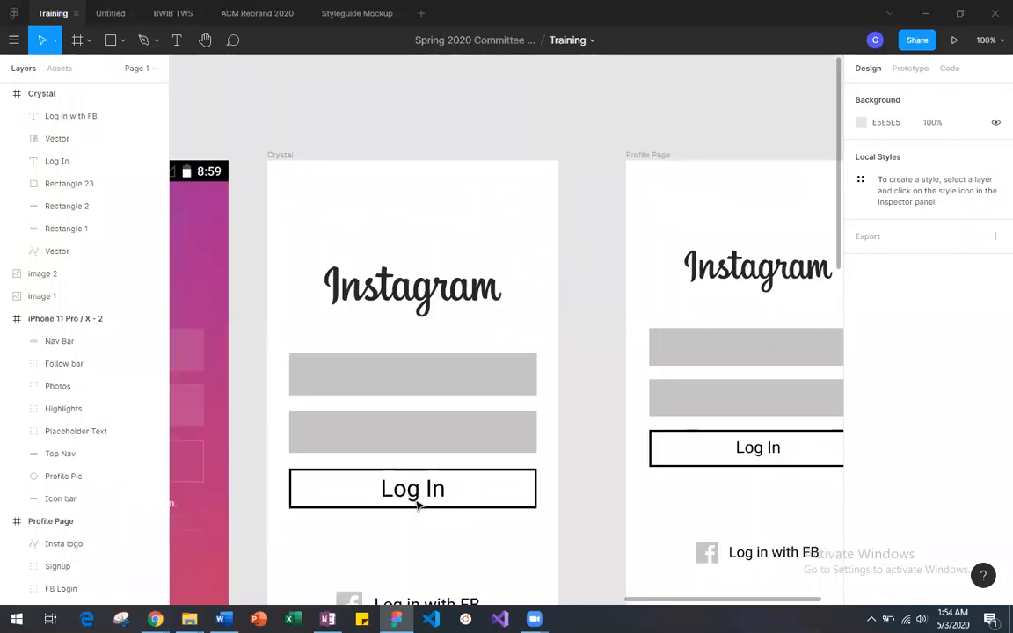
{"action": "scroll", "coordinate": [419, 506], "scroll_direction": "down", "scroll_amount": 3}
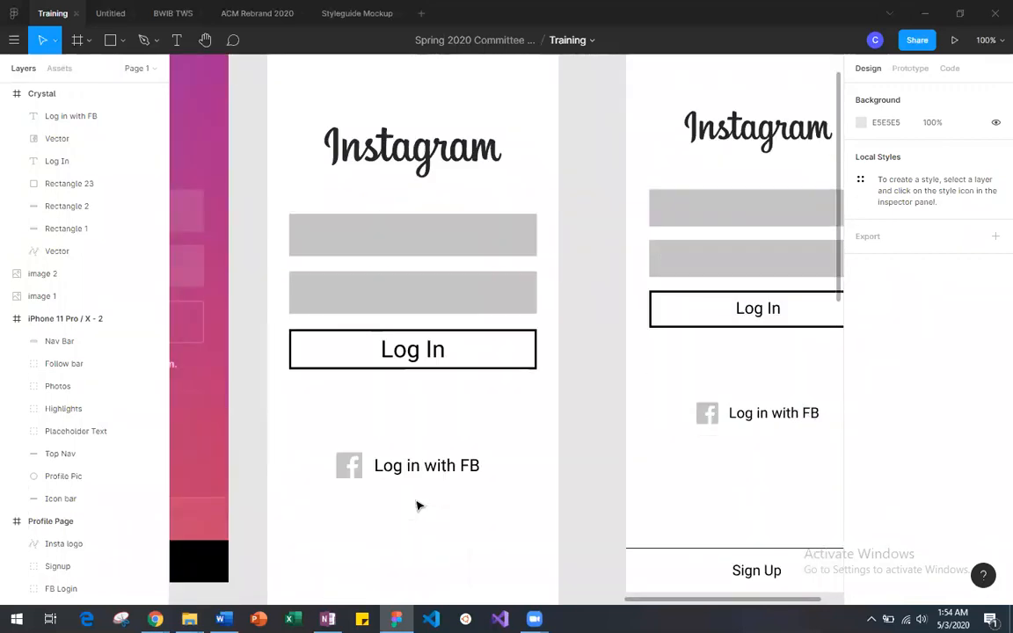
Step: Duplicate the divider line from the Assets for Login frame and place the copy just below the Crystal frame, aligned to its left edge
{"action": "key", "text": "minus"}
{"action": "scroll", "coordinate": [418, 506], "scroll_direction": "left", "scroll_amount": 10}
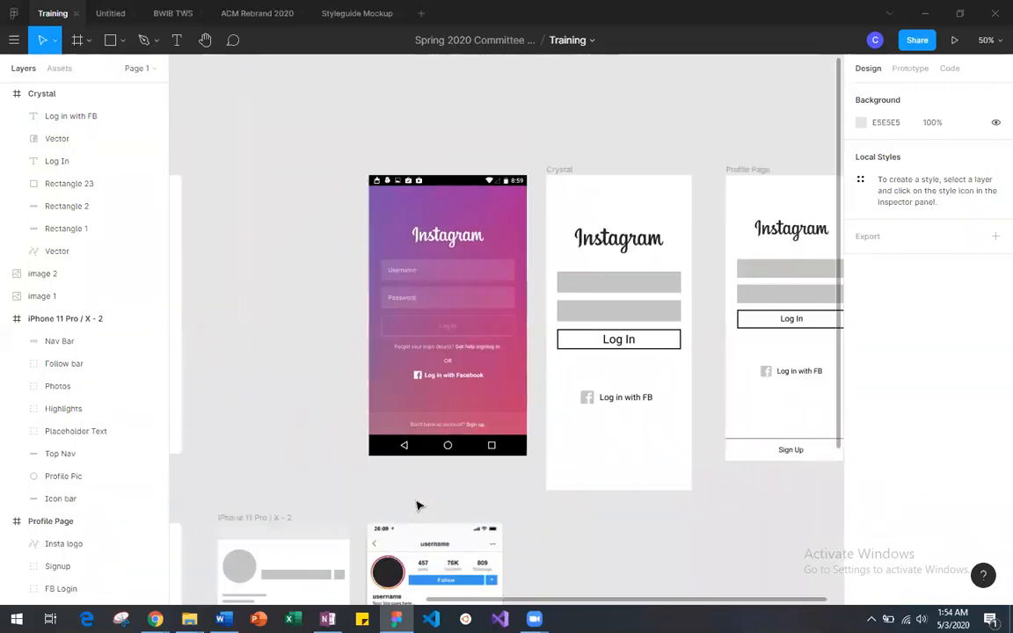
{"action": "left_click", "coordinate": [369, 394]}
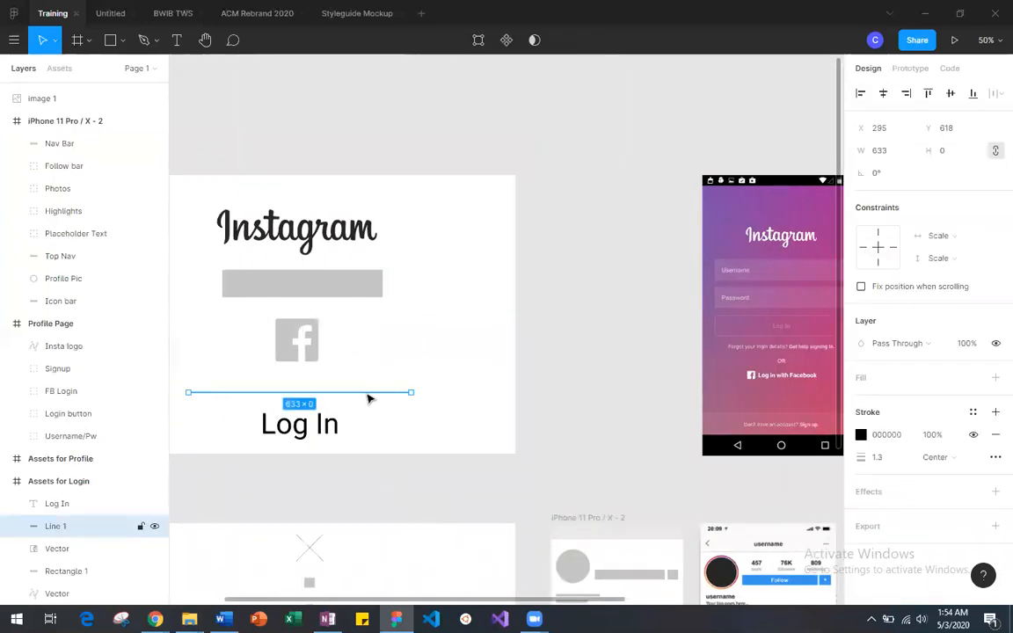
{"action": "key", "text": "ctrl+c"}
{"action": "key", "text": "ctrl+v"}
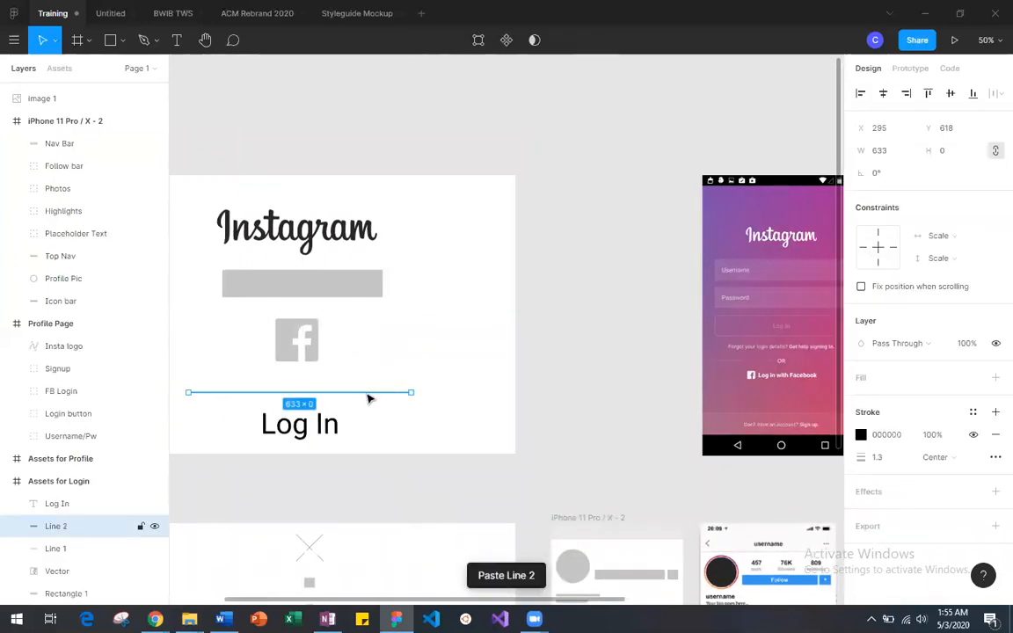
{"action": "left_click_drag", "start_coordinate": [368, 397], "coordinate": [593, 380]}
{"action": "scroll", "coordinate": [593, 381], "scroll_direction": "right", "scroll_amount": 5}
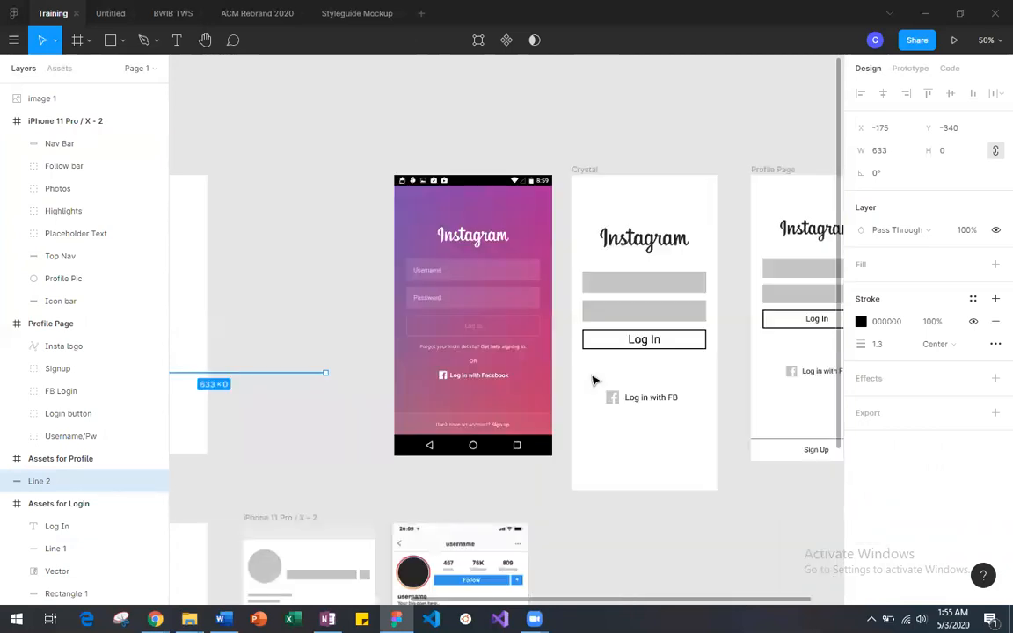
{"action": "left_click_drag", "start_coordinate": [269, 378], "coordinate": [739, 512]}
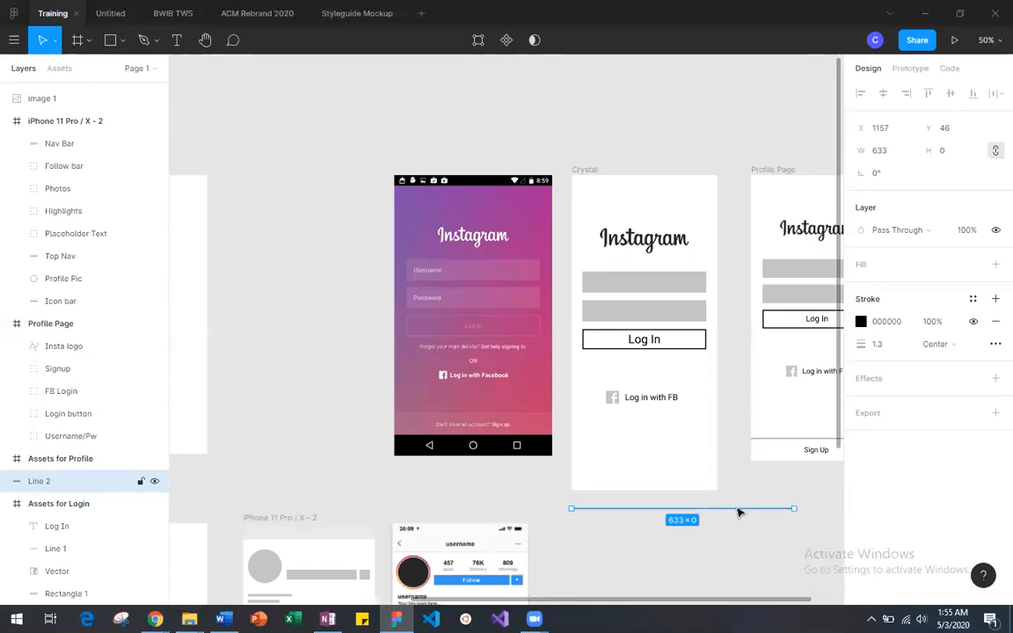
Step: Scale the copied divider line down to a width of 414 so it matches the Crystal frame's width
{"action": "key", "text": "ctrl+plus"}
{"action": "scroll", "coordinate": [739, 513], "scroll_direction": "right", "scroll_amount": 2}
{"action": "scroll", "coordinate": [739, 513], "scroll_direction": "down", "scroll_amount": 4}
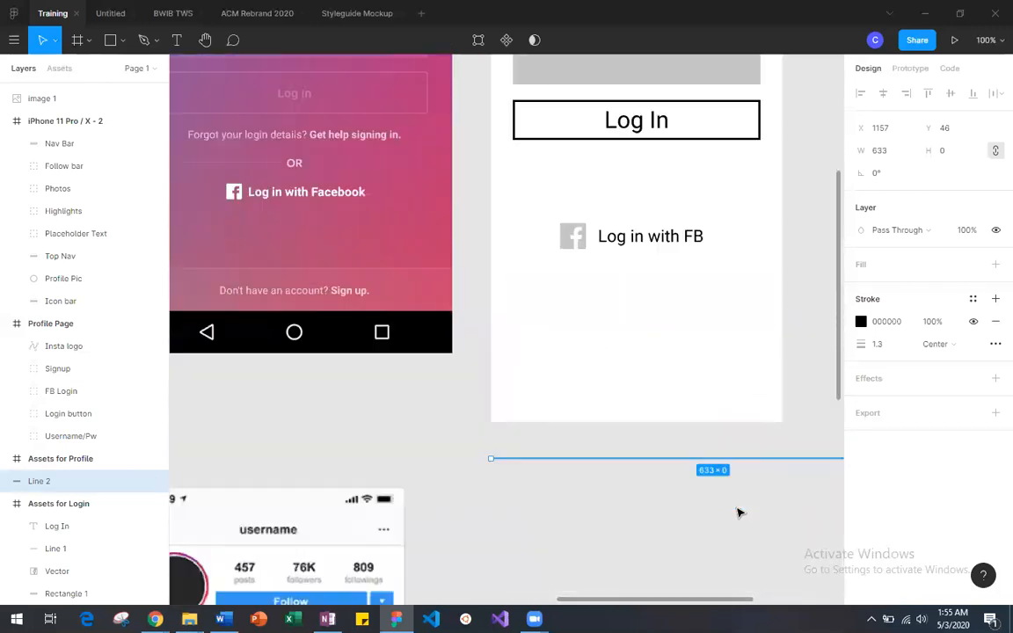
{"action": "scroll", "coordinate": [739, 513], "scroll_direction": "up", "scroll_amount": 2}
{"action": "scroll", "coordinate": [739, 513], "scroll_direction": "right", "scroll_amount": 2}
{"action": "scroll", "coordinate": [739, 513], "scroll_direction": "right", "scroll_amount": 2}
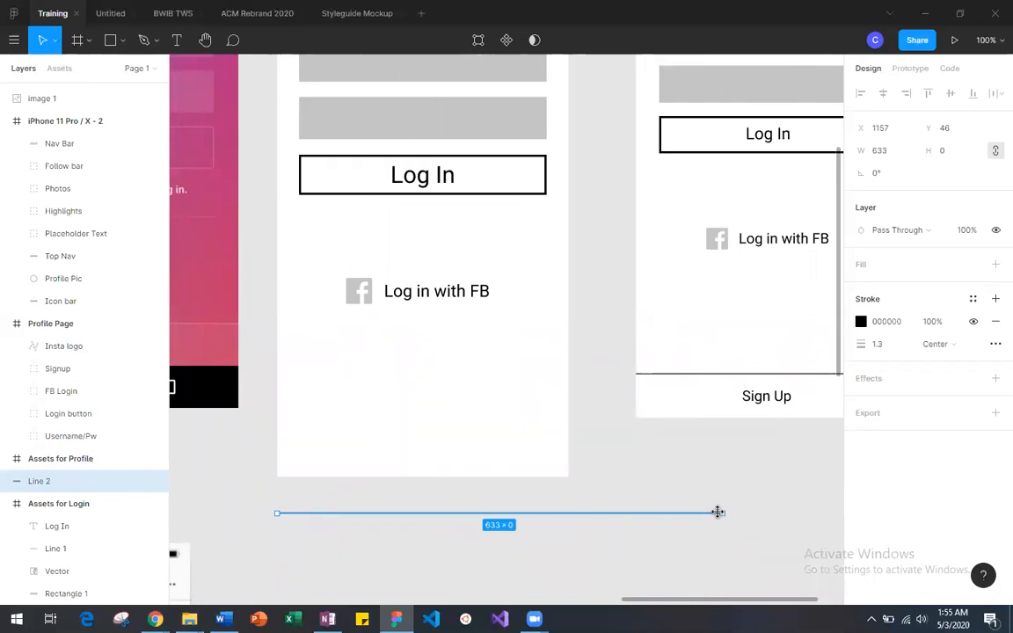
{"action": "left_click_drag", "start_coordinate": [723, 512], "coordinate": [695, 512]}
{"action": "left_click_drag", "start_coordinate": [558, 516], "coordinate": [560, 514]}
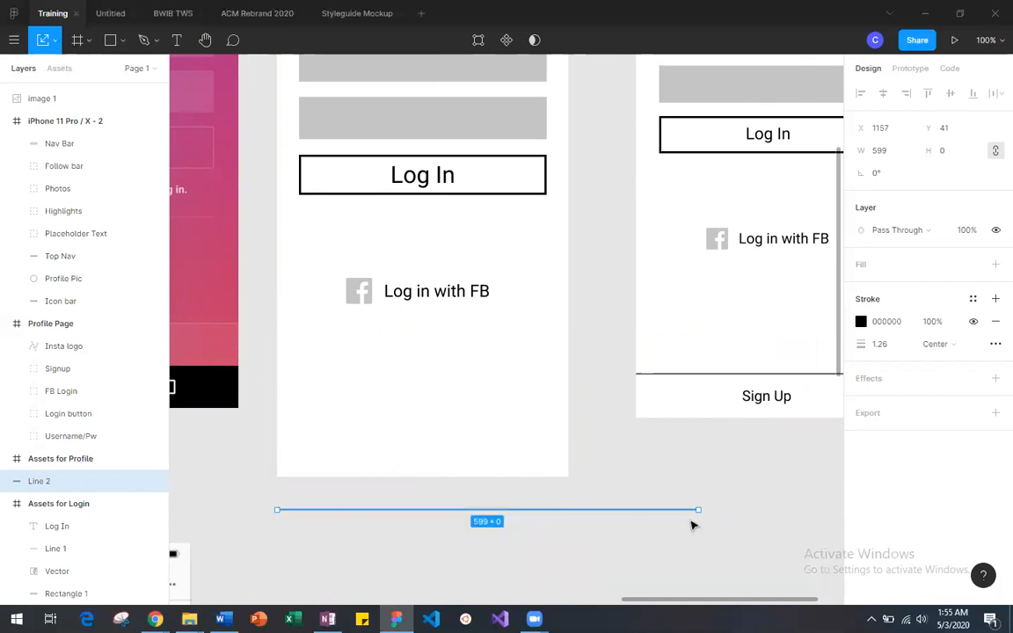
{"action": "left_click_drag", "start_coordinate": [700, 511], "coordinate": [567, 511]}
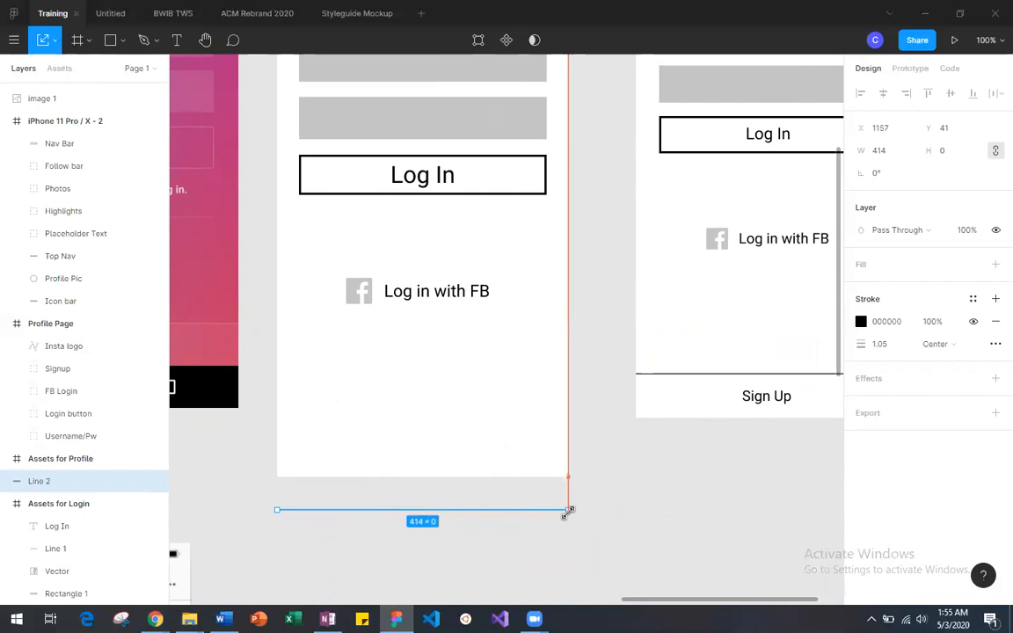
{"action": "left_click_drag", "start_coordinate": [567, 512], "coordinate": [568, 511]}
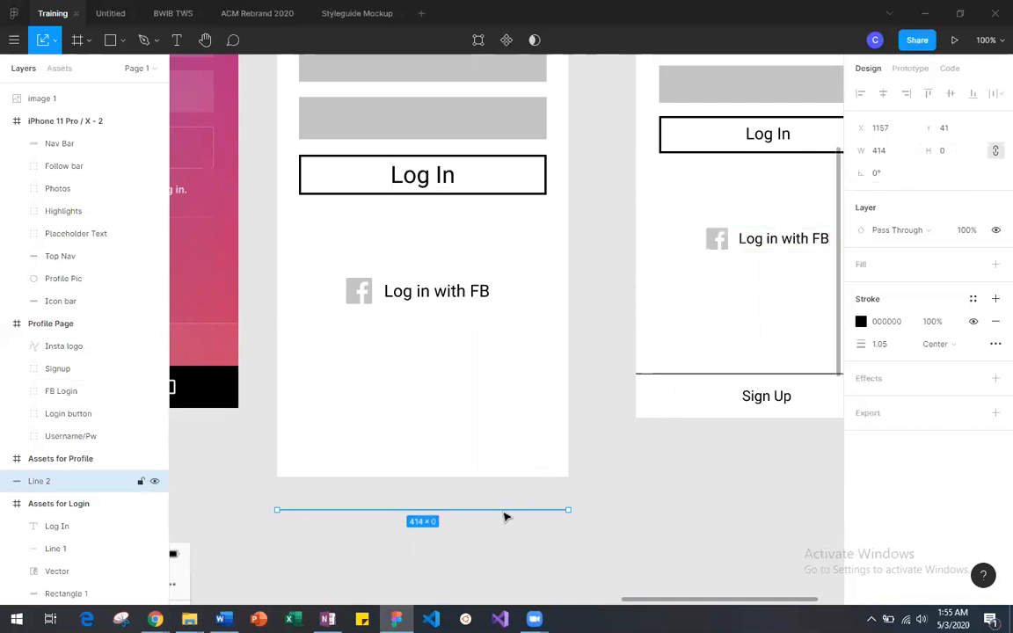
Step: Move the divider line into the Crystal frame near its lower edge, at X 0 and Y 829
{"action": "left_click", "coordinate": [48, 40]}
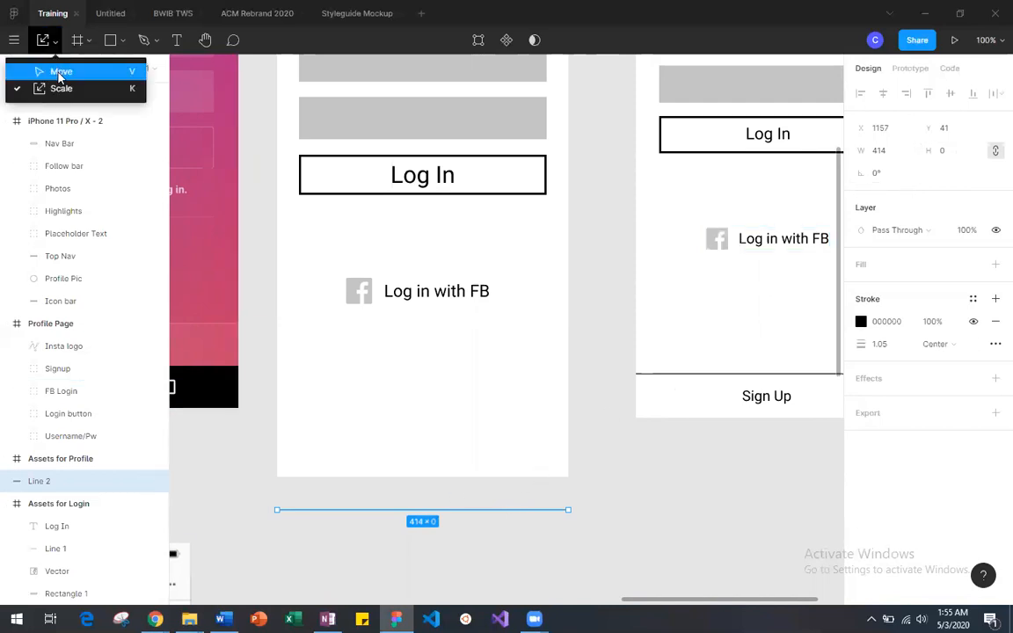
{"action": "left_click", "coordinate": [60, 72]}
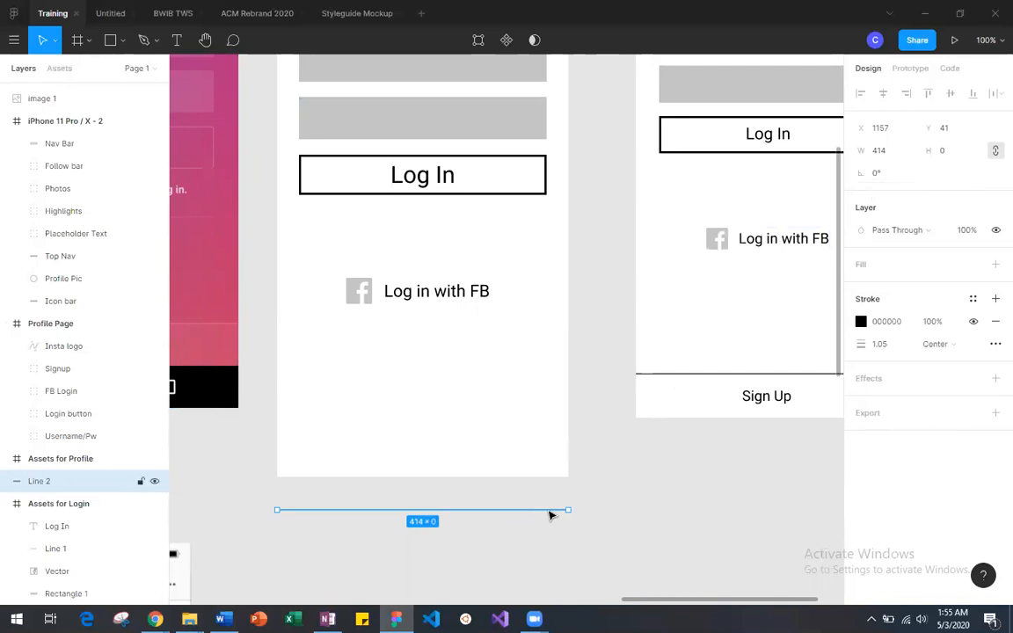
{"action": "left_click_drag", "start_coordinate": [548, 516], "coordinate": [547, 437]}
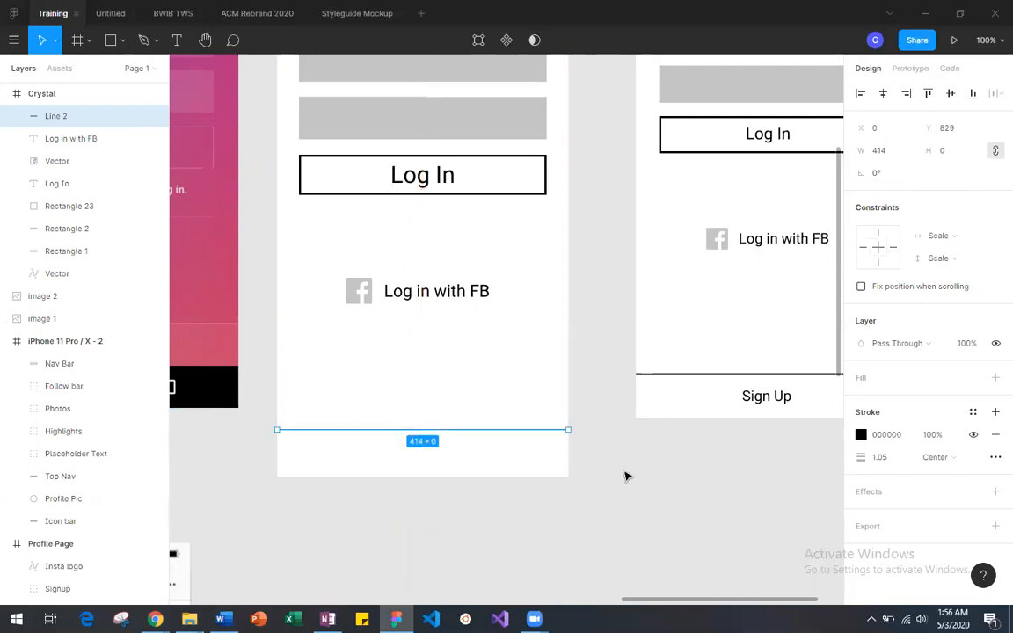
{"action": "left_click", "coordinate": [626, 476]}
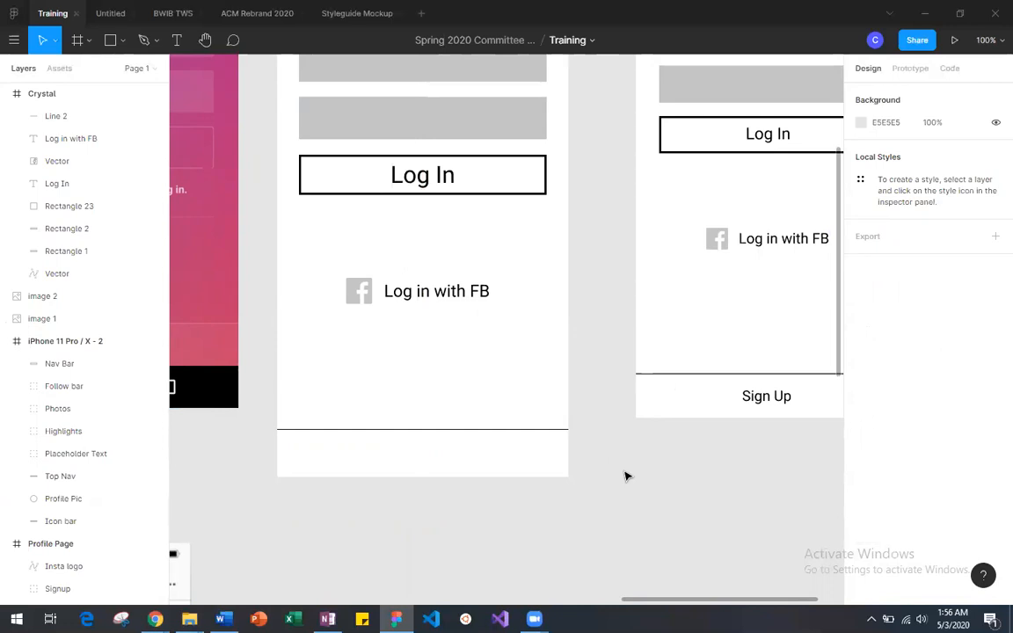
Step: Duplicate the "Log In" text from the Assets for Login frame and place the copy just below the Crystal frame
{"action": "scroll", "coordinate": [626, 476], "scroll_direction": "down", "scroll_amount": 10}
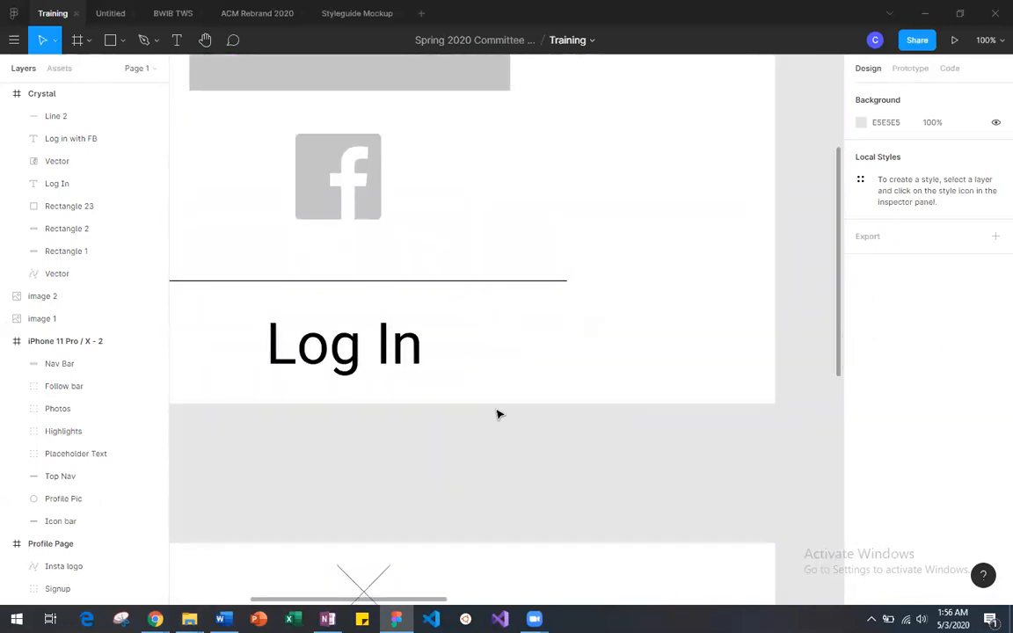
{"action": "left_click", "coordinate": [387, 362]}
{"action": "key", "text": "minus"}
{"action": "key", "text": "minus"}
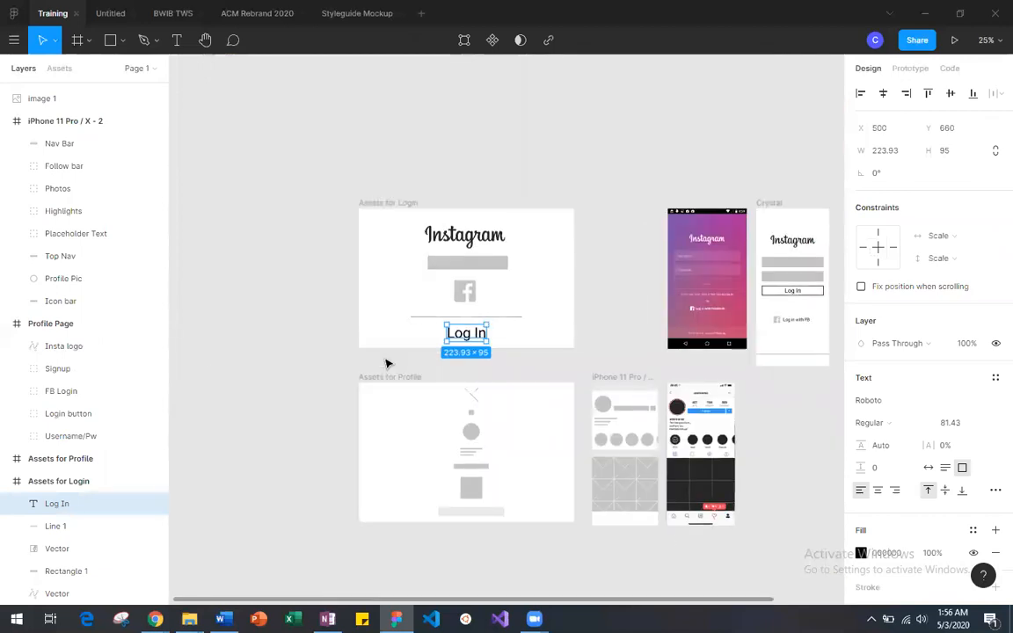
{"action": "key", "text": "ctrl+v"}
{"action": "left_click_drag", "start_coordinate": [466, 343], "coordinate": [792, 387]}
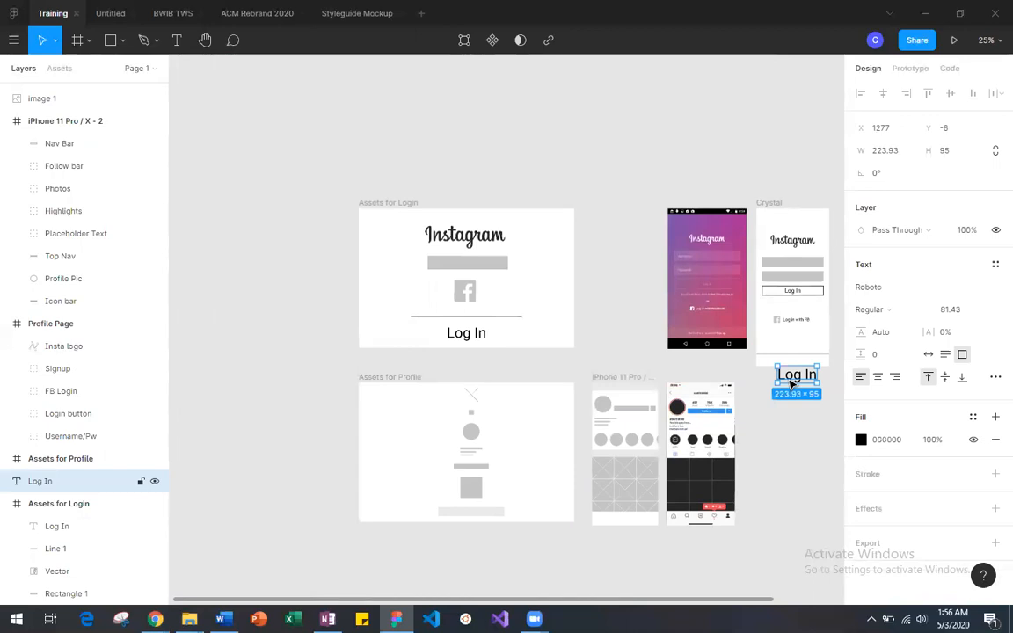
Step: Draw a 988 × 300 text box above the Assets for Login frame, enter "type something" in it, and delete it
{"action": "left_click", "coordinate": [176, 39]}
{"action": "left_click_drag", "start_coordinate": [412, 110], "coordinate": [587, 165]}
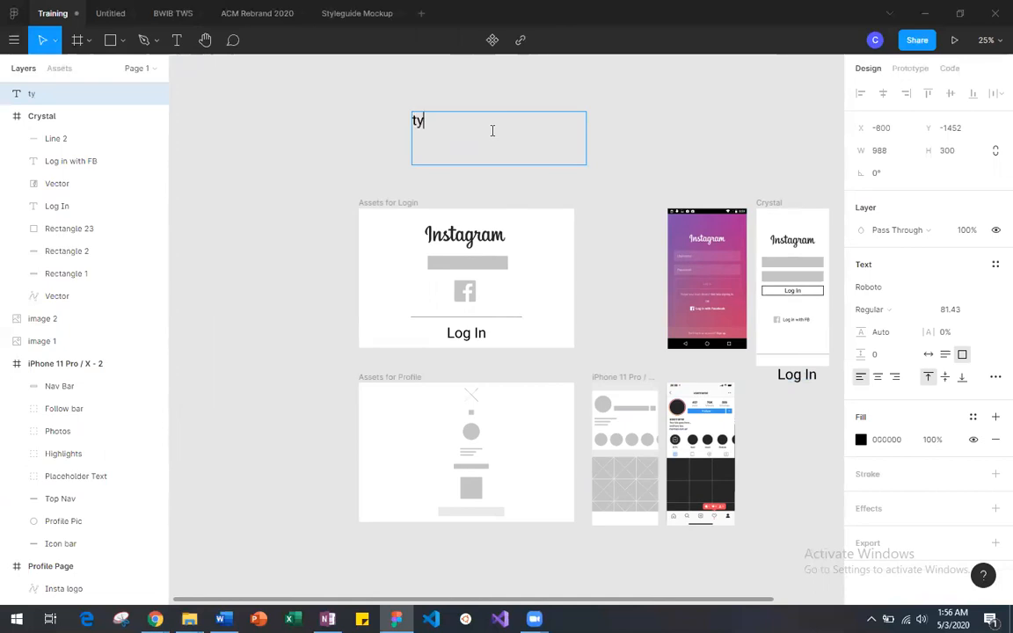
{"action": "type", "text": "type something"}
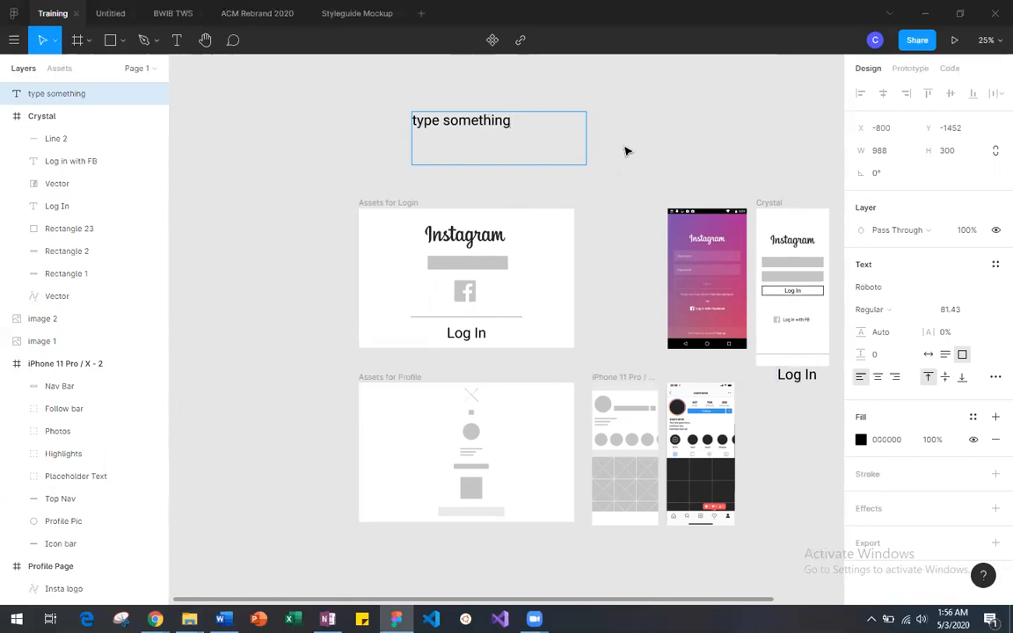
{"action": "key", "text": "Escape"}
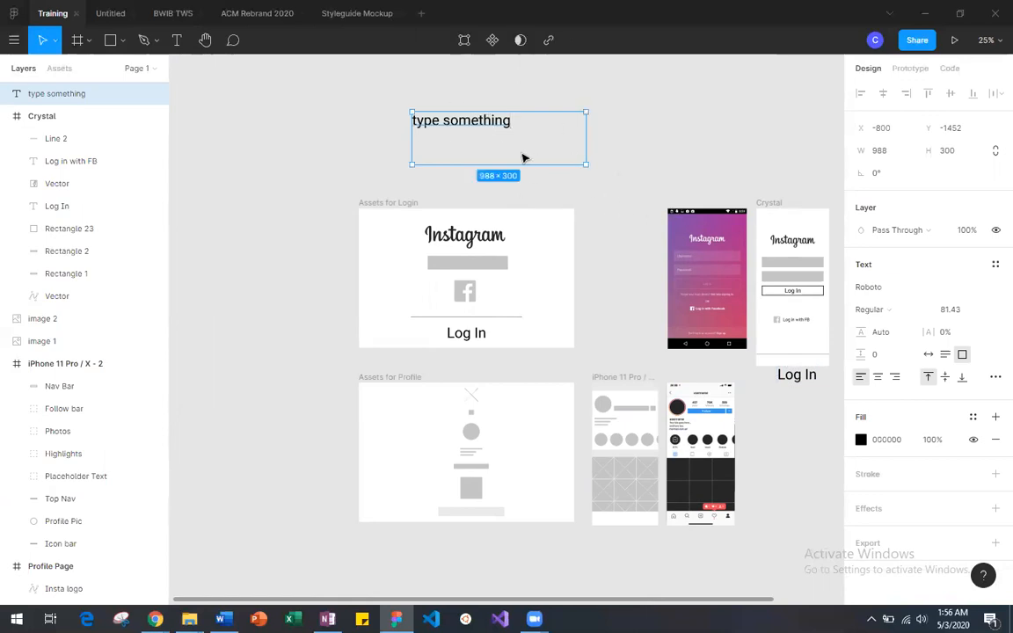
{"action": "key", "text": "Escape"}
{"action": "left_click", "coordinate": [480, 134]}
{"action": "key", "text": "Delete"}
Step: Change the copied text below the Crystal frame to "Sign Up" and widen its box to 311 × 95 so it fits one line
{"action": "scroll", "coordinate": [480, 135], "scroll_direction": "right", "scroll_amount": 5}
{"action": "scroll", "coordinate": [480, 134], "scroll_direction": "down", "scroll_amount": 2}
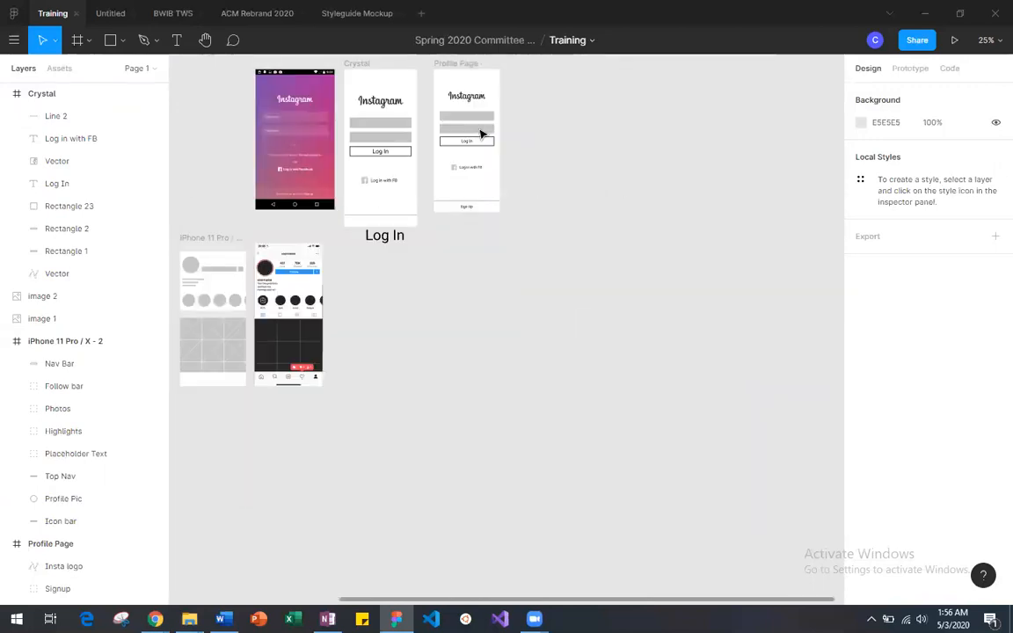
{"action": "key", "text": "ctrl+minus"}
{"action": "key", "text": "ctrl+plus"}
{"action": "key", "text": "ctrl+plus"}
{"action": "scroll", "coordinate": [256, 389], "scroll_direction": "up", "scroll_amount": 3}
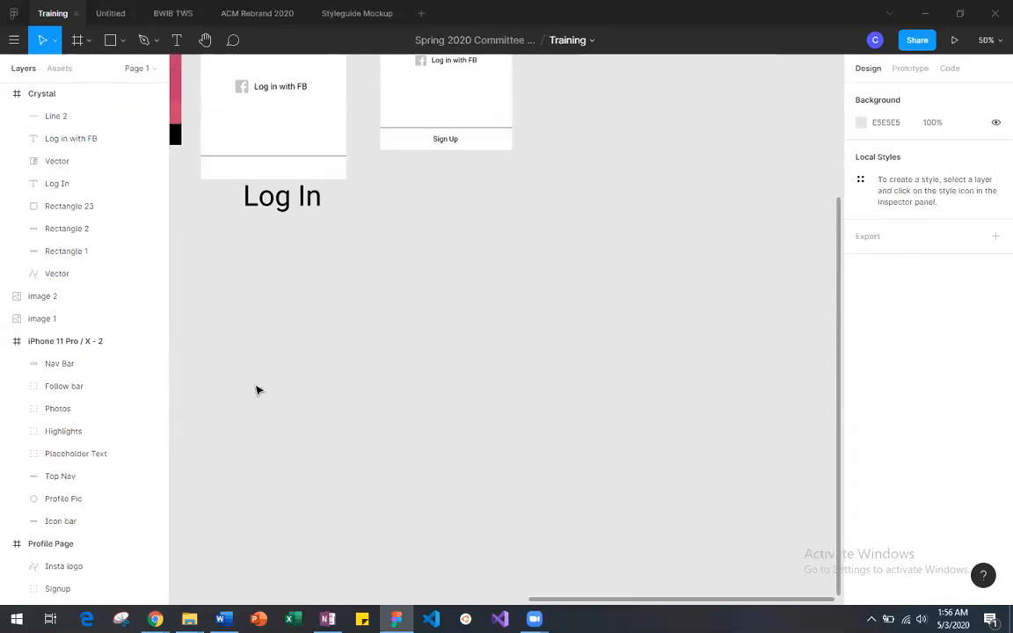
{"action": "scroll", "coordinate": [256, 389], "scroll_direction": "left", "scroll_amount": 3}
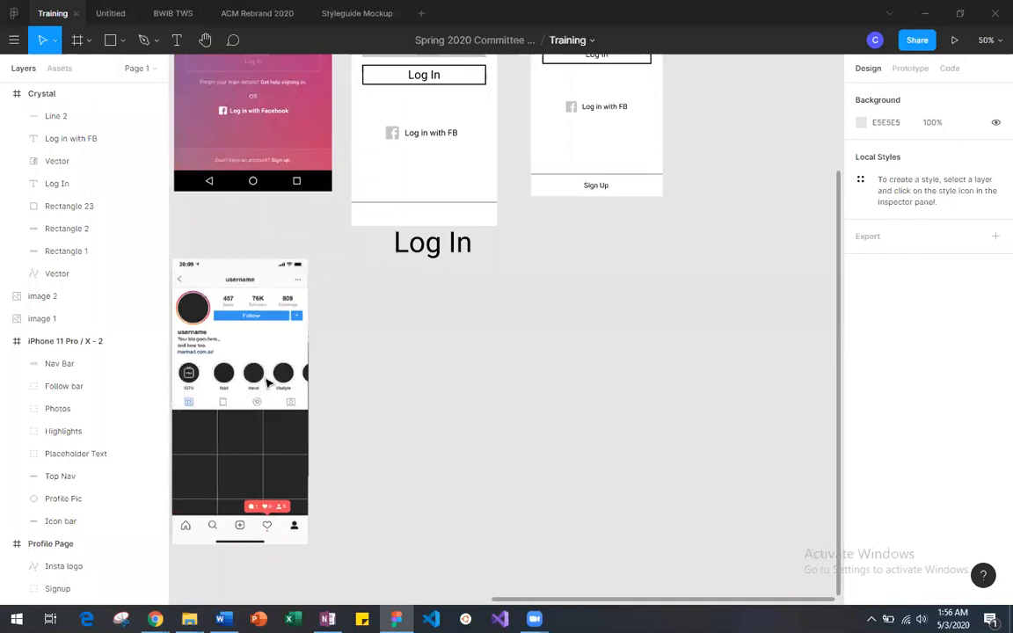
{"action": "double_click", "coordinate": [409, 246]}
{"action": "type", "text": "Sign Up"}
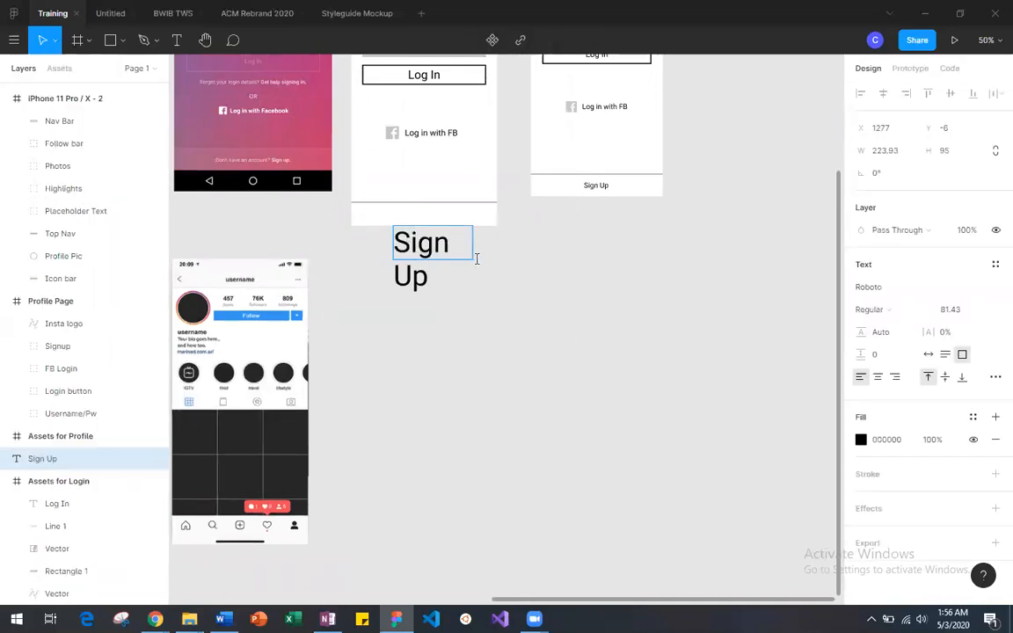
{"action": "key", "text": "Escape"}
{"action": "mouse_move", "coordinate": [473, 243]}
{"action": "left_mouse_down"}
{"action": "mouse_move", "coordinate": [524, 243]}
{"action": "mouse_move", "coordinate": [455, 262]}
{"action": "mouse_move", "coordinate": [473, 257]}
{"action": "left_mouse_up"}
Step: Set the font size of the "Sign Up" text to 24
{"action": "key", "text": "Return"}
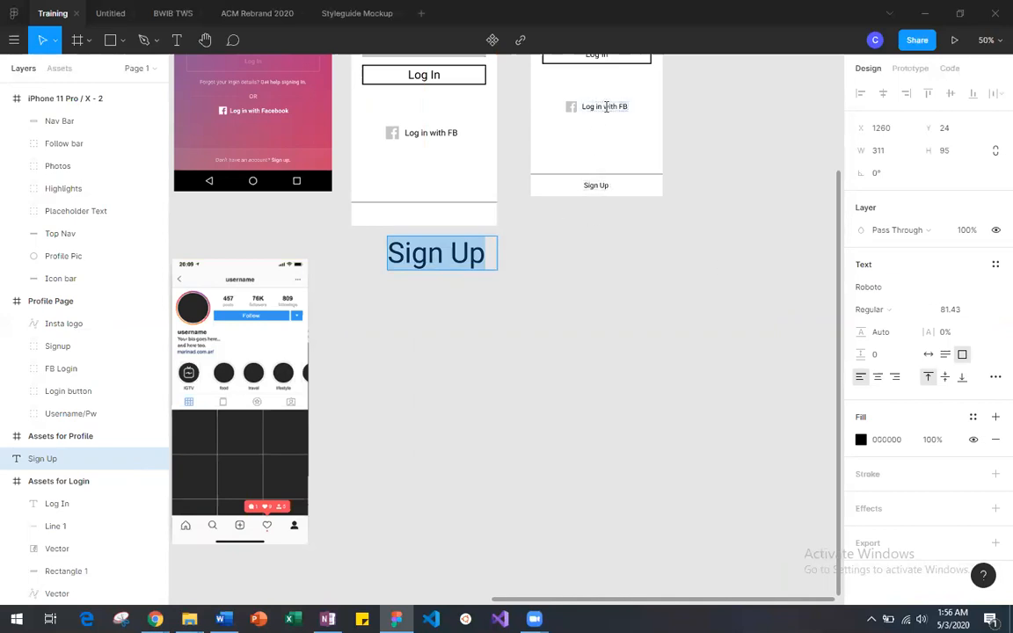
{"action": "scroll", "coordinate": [606, 124], "scroll_direction": "up", "scroll_amount": 1}
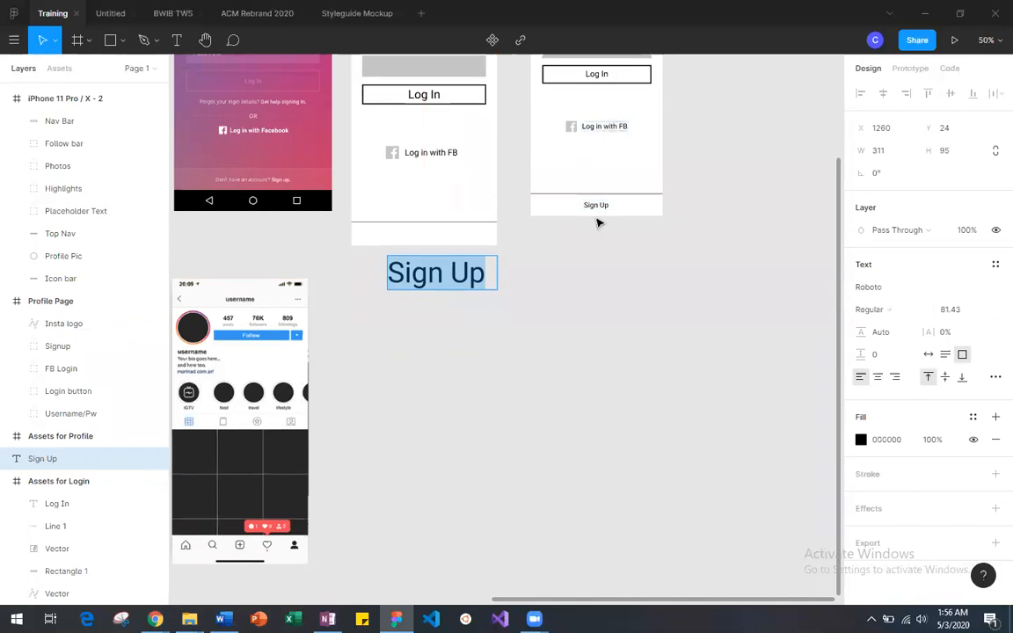
{"action": "left_click", "coordinate": [959, 313]}
{"action": "type", "text": "24"}
{"action": "key", "text": "Return"}
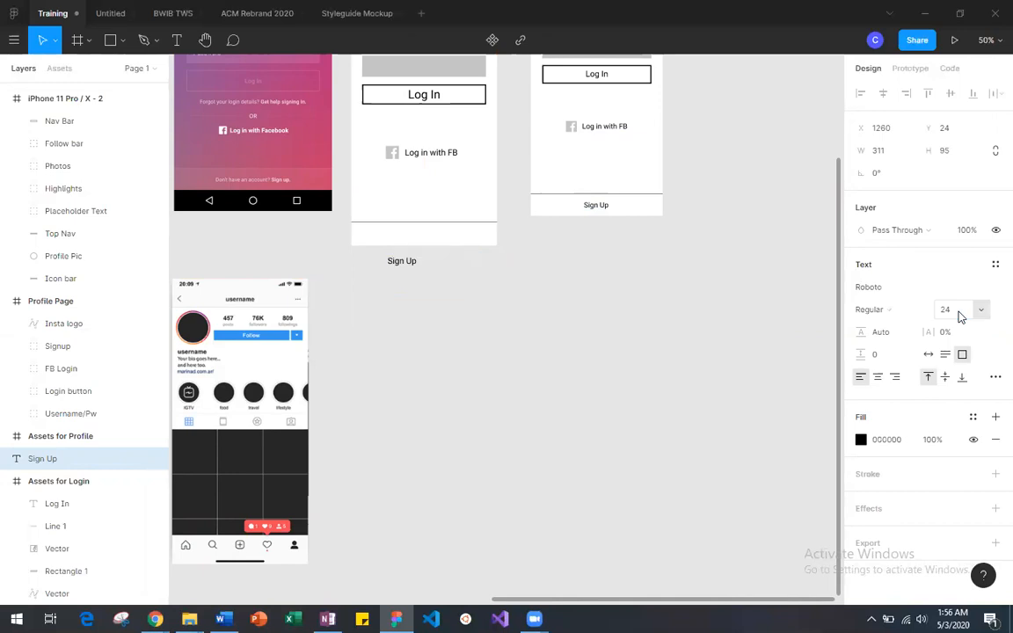
Step: Shrink the "Sign Up" text box to 92 × 38 and center its text horizontally and vertically
{"action": "left_click", "coordinate": [435, 153]}
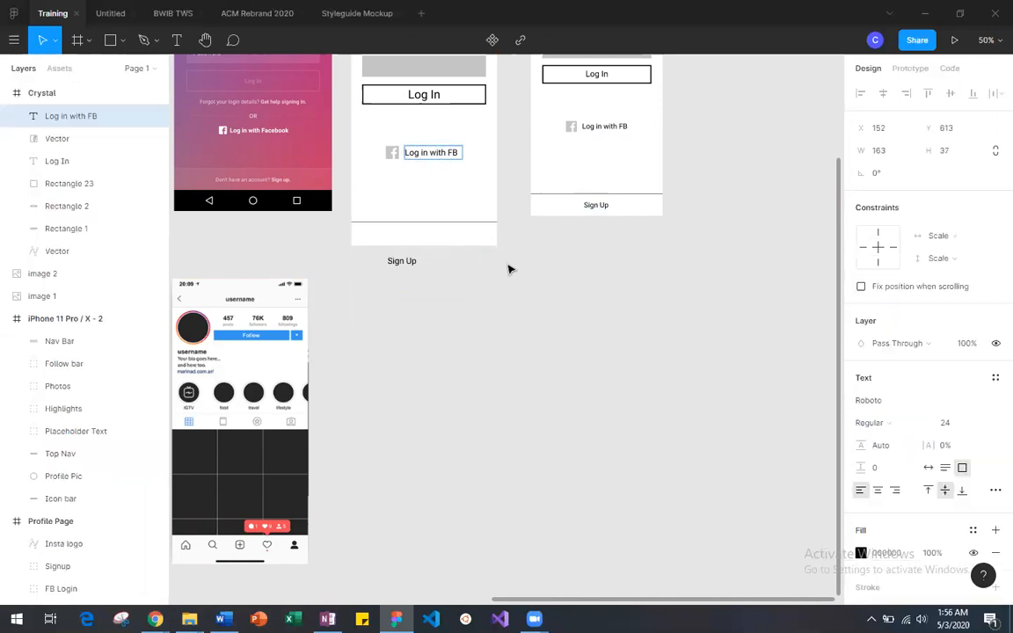
{"action": "left_click", "coordinate": [463, 273]}
{"action": "left_click_drag", "start_coordinate": [409, 266], "coordinate": [444, 276]}
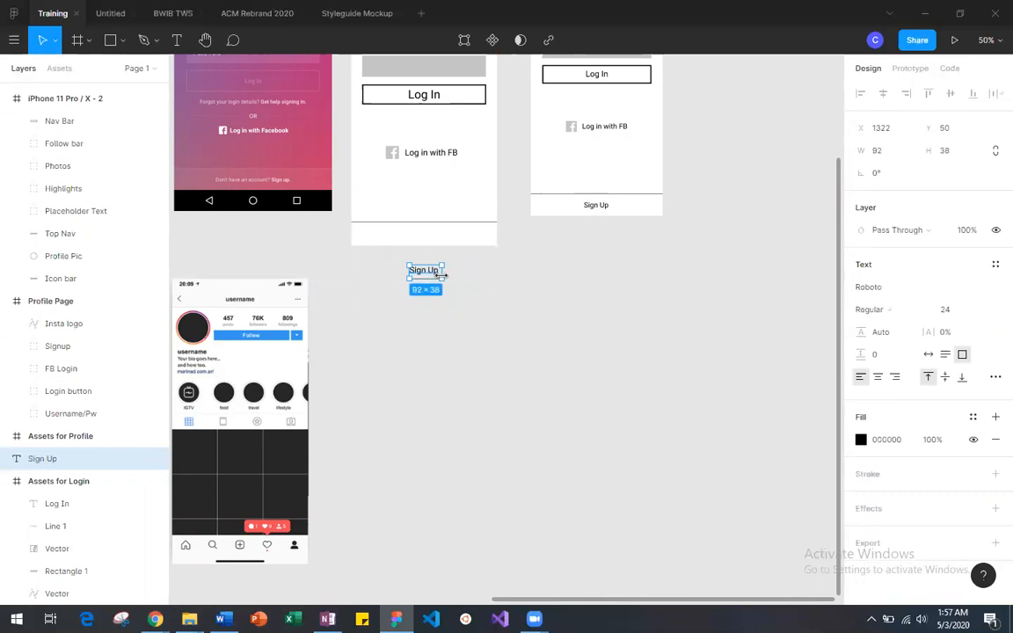
{"action": "key", "text": "ctrl+plus"}
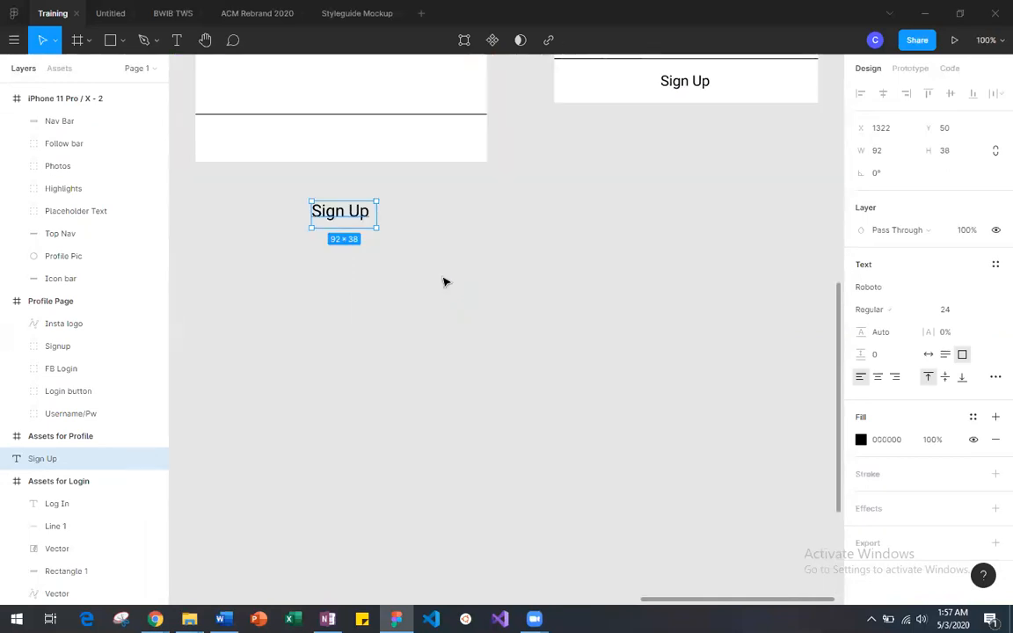
{"action": "scroll", "coordinate": [445, 282], "scroll_direction": "left", "scroll_amount": 3}
{"action": "scroll", "coordinate": [445, 282], "scroll_direction": "up", "scroll_amount": 1}
{"action": "scroll", "coordinate": [445, 280], "scroll_direction": "right", "scroll_amount": 3}
{"action": "scroll", "coordinate": [445, 280], "scroll_direction": "up", "scroll_amount": 1}
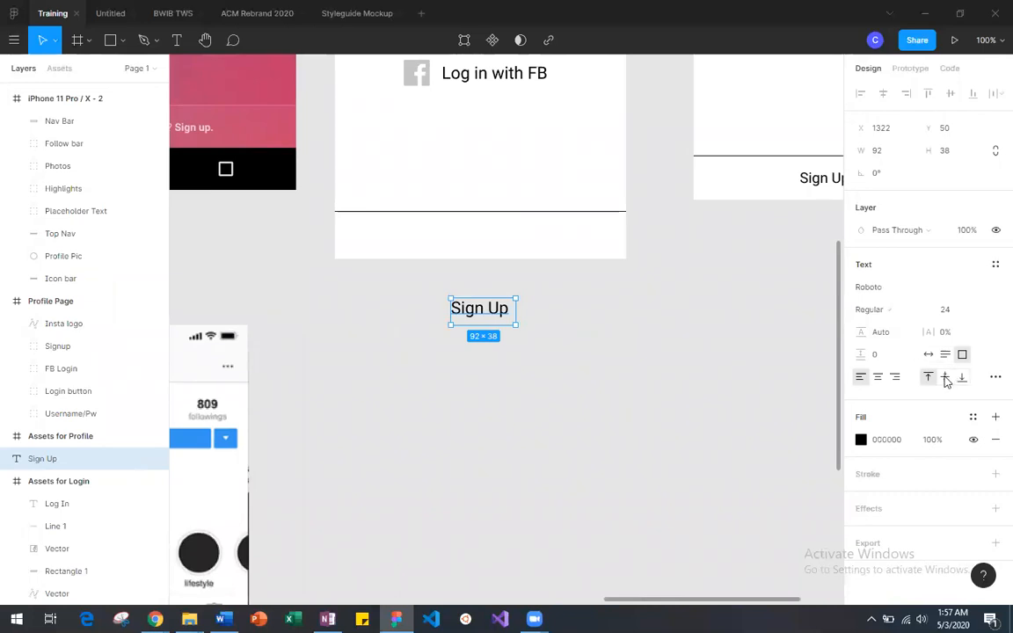
{"action": "left_click", "coordinate": [879, 380]}
{"action": "left_click", "coordinate": [945, 376]}
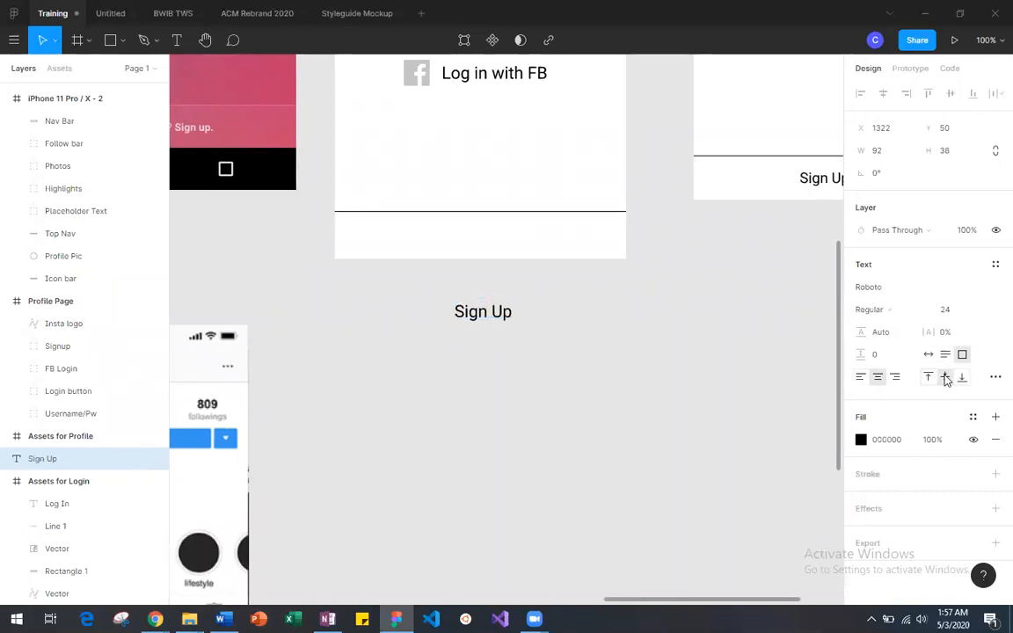
Step: Move the "Sign Up" label into the Crystal frame below the divider line, centered horizontally at X 161 and Y 842
{"action": "left_click_drag", "start_coordinate": [493, 316], "coordinate": [489, 239]}
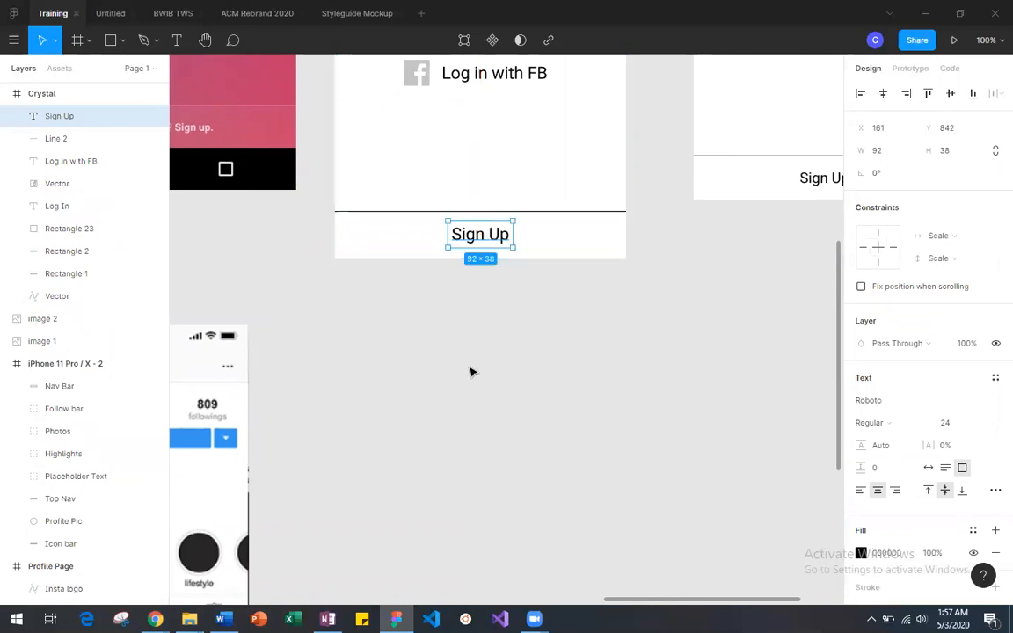
{"action": "scroll", "coordinate": [470, 371], "scroll_direction": "right", "scroll_amount": 3}
{"action": "left_click", "coordinate": [400, 353]}
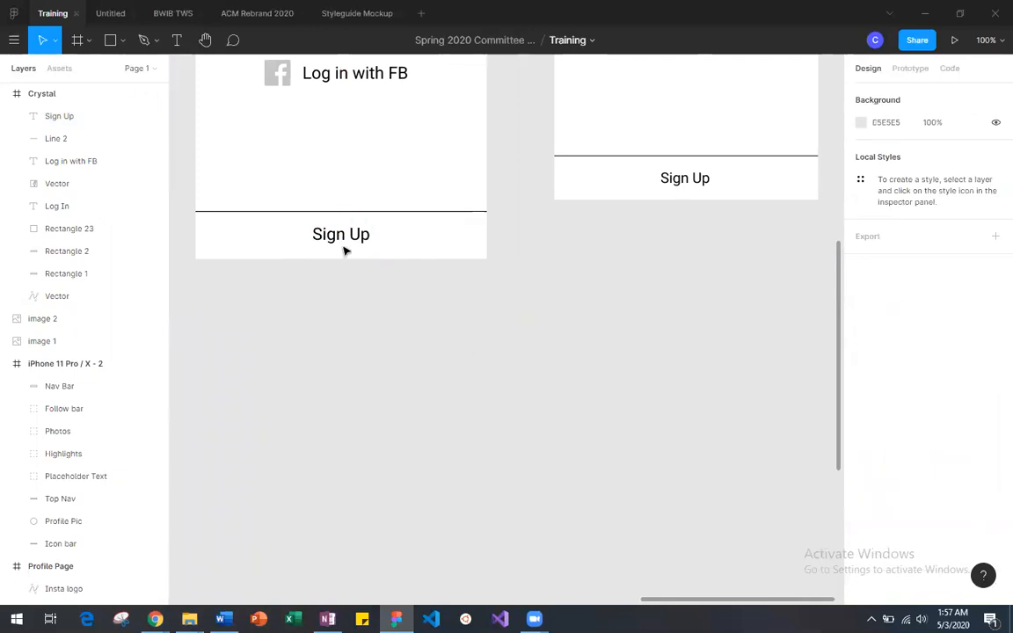
{"action": "scroll", "coordinate": [343, 254], "scroll_direction": "up", "scroll_amount": 5}
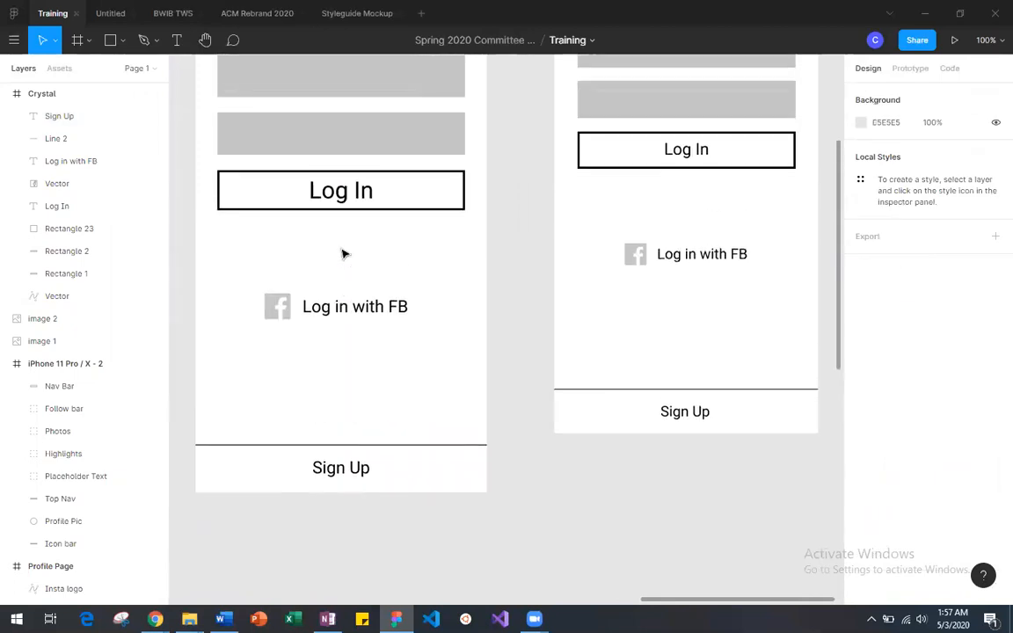
Step: Align the "Log In" text vertically to the middle of its text box in the Crystal frame
{"action": "left_click", "coordinate": [345, 198]}
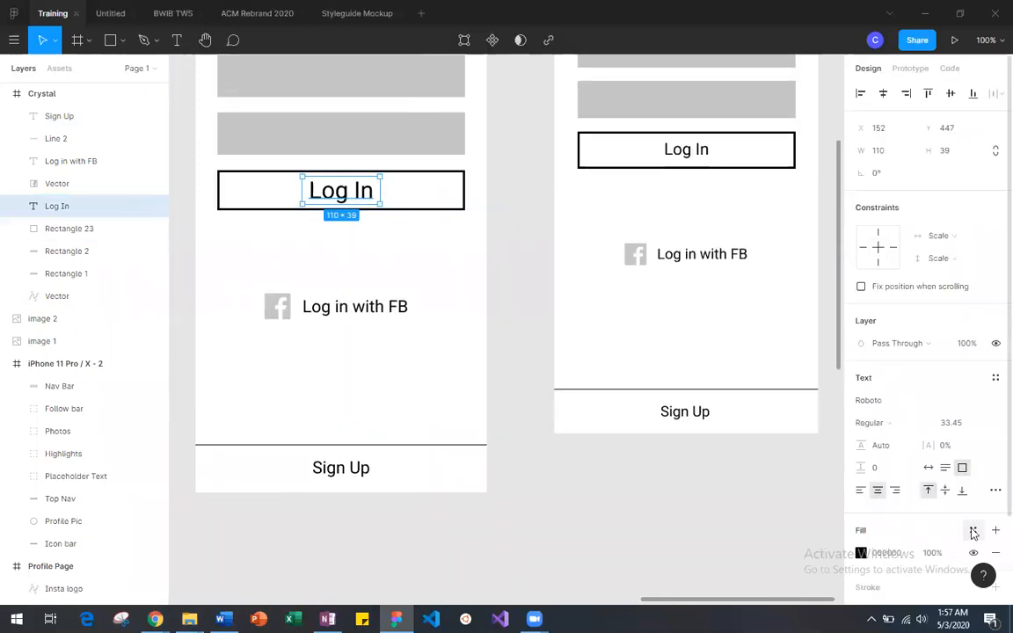
{"action": "left_click", "coordinate": [947, 491]}
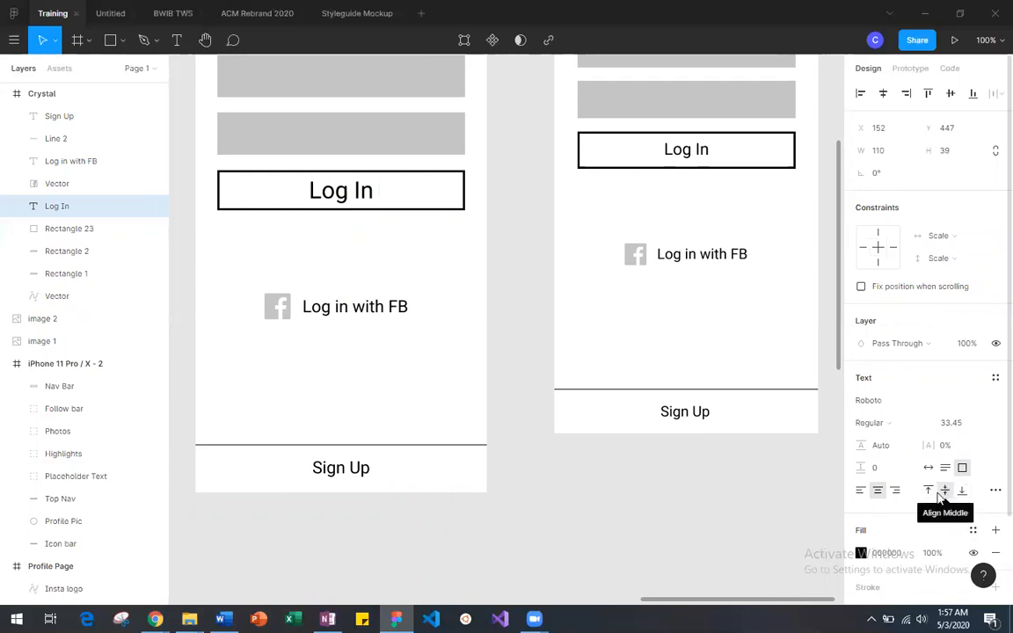
{"action": "left_click", "coordinate": [433, 276]}
Step: Examine the login wireframes against their reference, and the profile page wireframe next to the Instagram profile screenshot
{"action": "key", "text": "shift+1"}
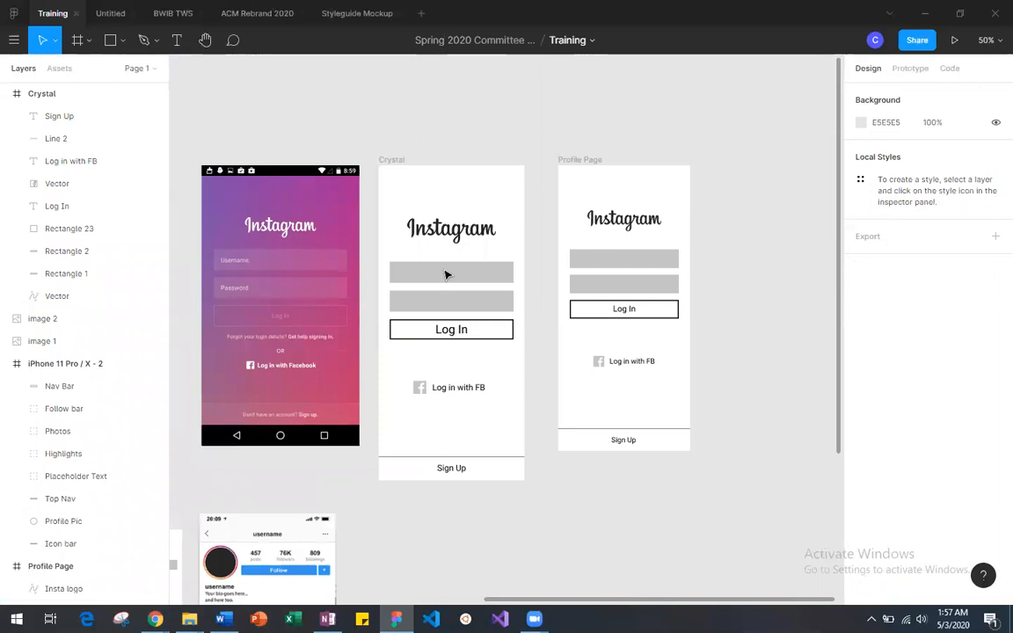
{"action": "scroll", "coordinate": [446, 276], "scroll_direction": "left", "scroll_amount": 1}
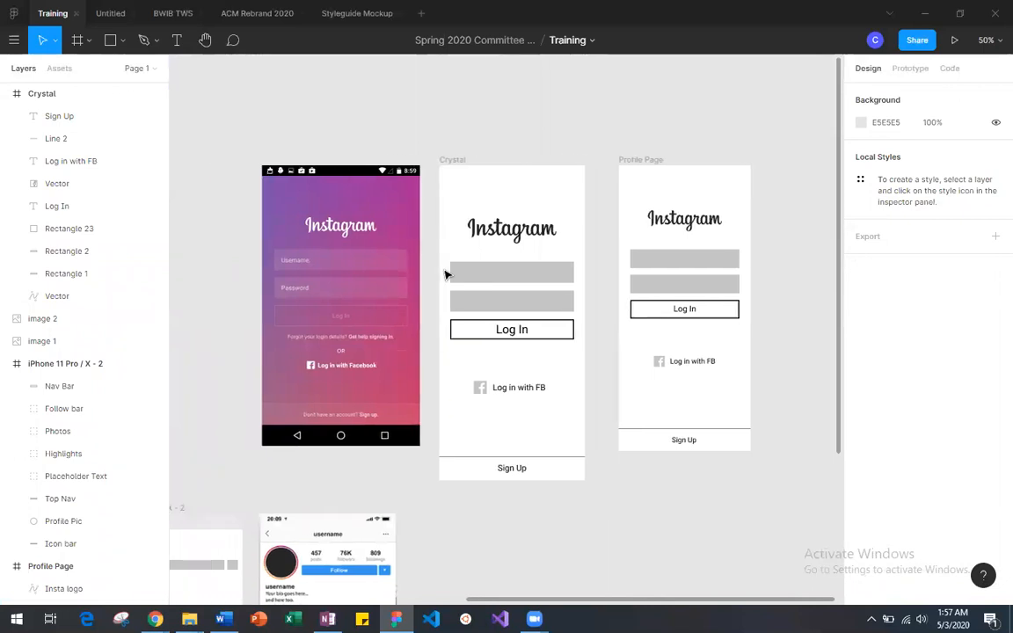
{"action": "scroll", "coordinate": [446, 275], "scroll_direction": "down", "scroll_amount": 1}
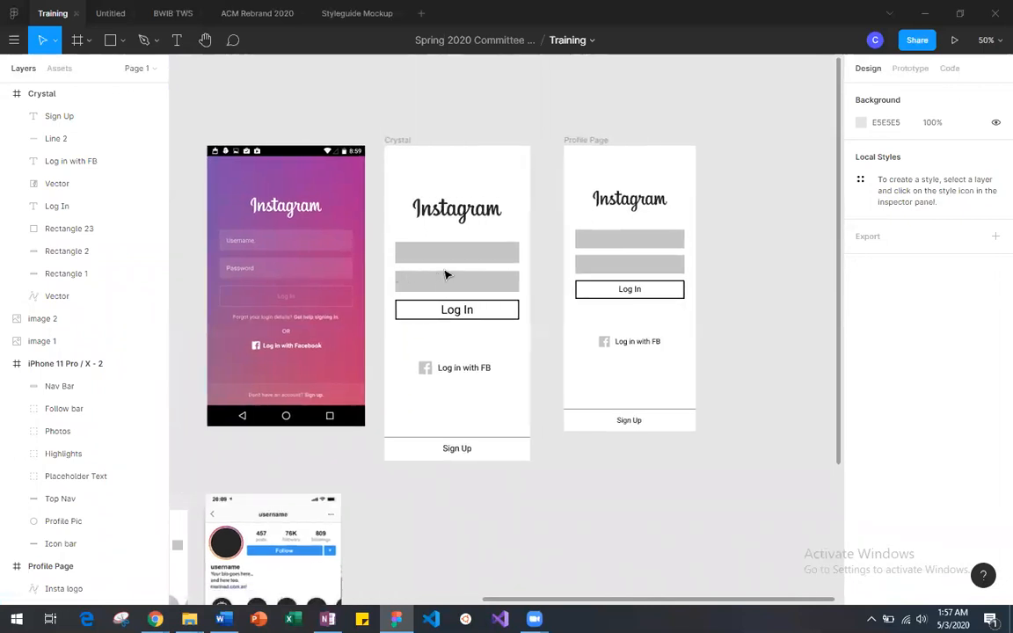
{"action": "scroll", "coordinate": [446, 276], "scroll_direction": "left", "scroll_amount": 1}
{"action": "scroll", "coordinate": [446, 275], "scroll_direction": "down", "scroll_amount": 3}
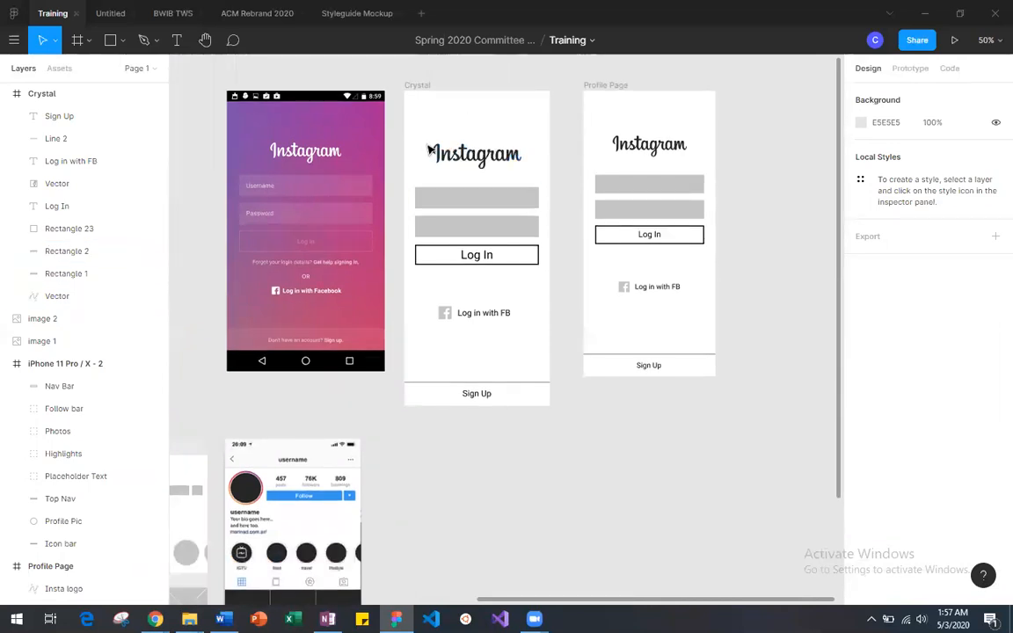
{"action": "scroll", "coordinate": [513, 242], "scroll_direction": "down", "scroll_amount": 2}
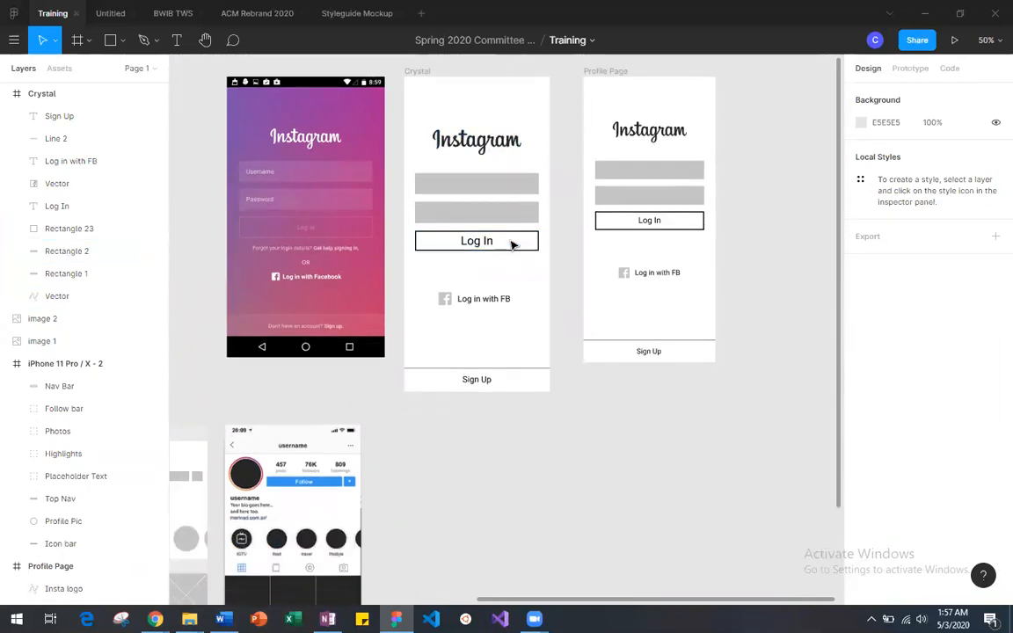
{"action": "scroll", "coordinate": [514, 246], "scroll_direction": "down", "scroll_amount": 10}
{"action": "scroll", "coordinate": [513, 246], "scroll_direction": "left", "scroll_amount": 7}
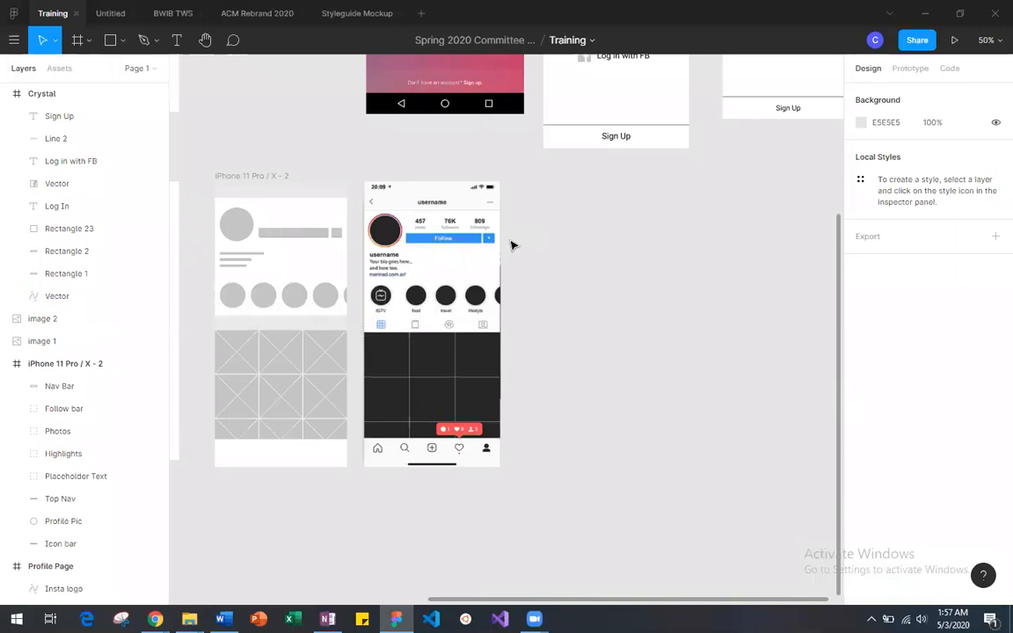
{"action": "scroll", "coordinate": [513, 245], "scroll_direction": "up", "scroll_amount": 11}
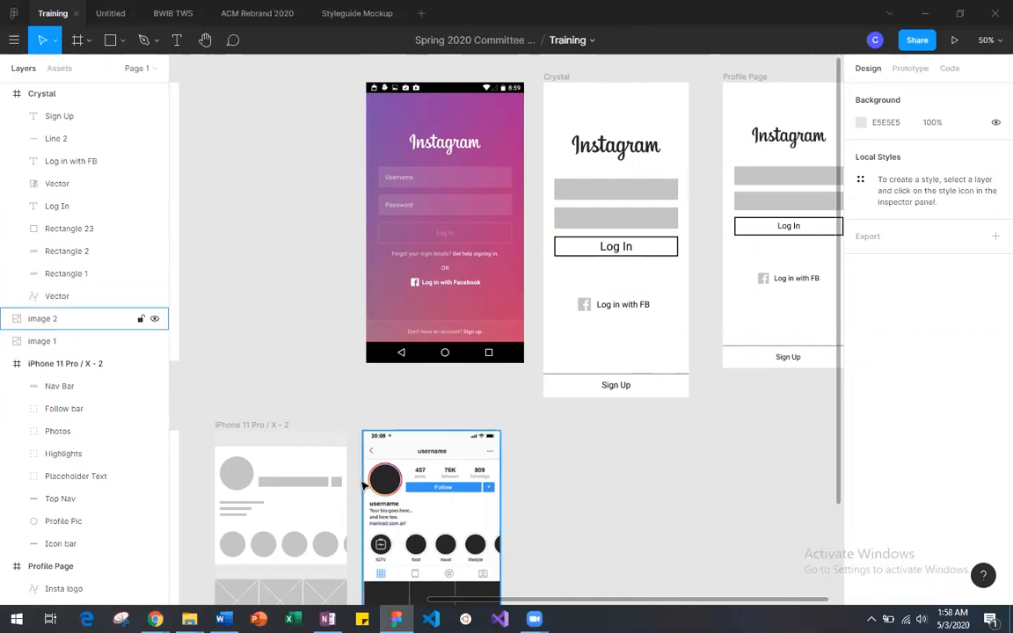
{"action": "scroll", "coordinate": [482, 339], "scroll_direction": "down", "scroll_amount": 5}
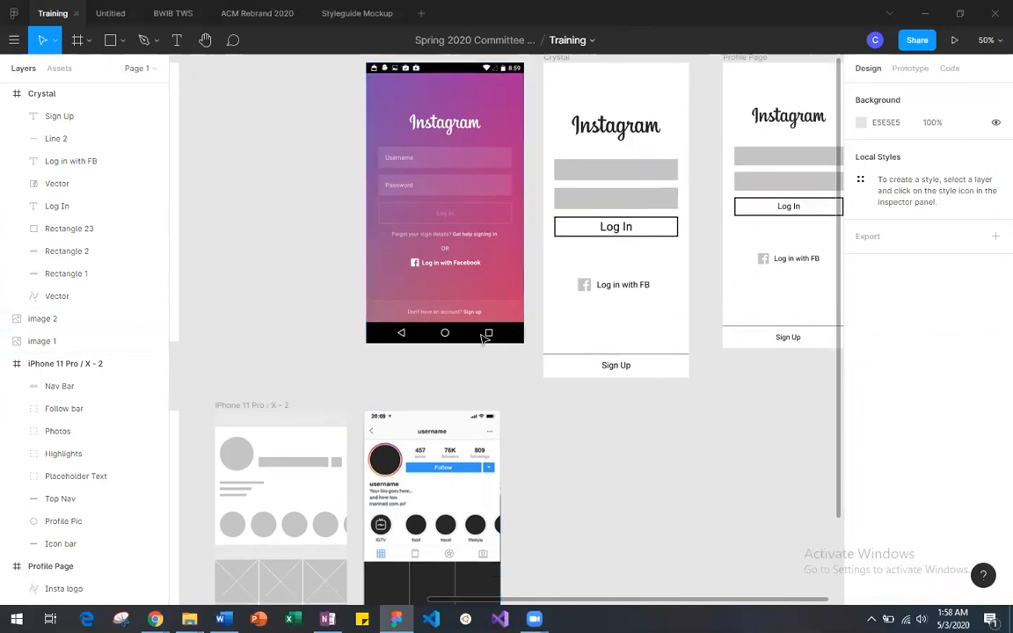
{"action": "scroll", "coordinate": [483, 340], "scroll_direction": "left", "scroll_amount": 4}
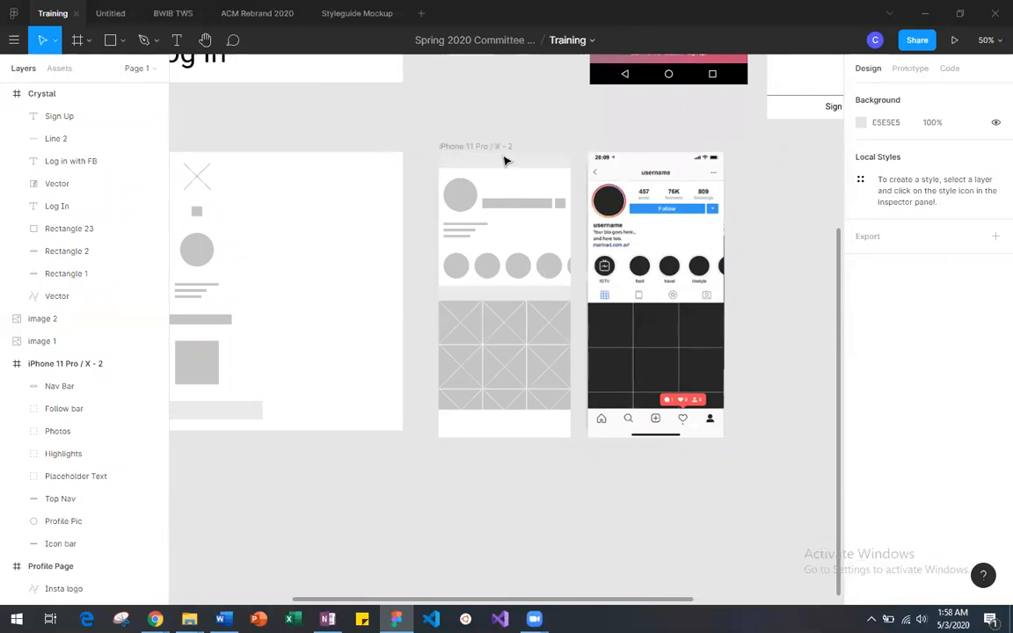
{"action": "scroll", "coordinate": [714, 181], "scroll_direction": "right", "scroll_amount": 4}
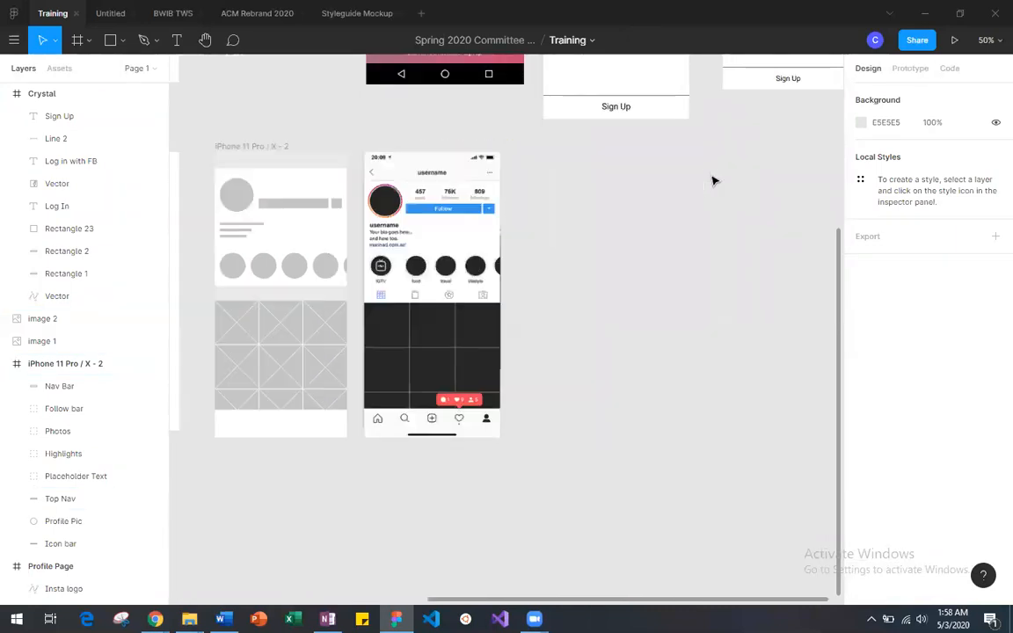
{"action": "scroll", "coordinate": [714, 180], "scroll_direction": "up", "scroll_amount": 7}
{"action": "scroll", "coordinate": [715, 181], "scroll_direction": "down", "scroll_amount": 3}
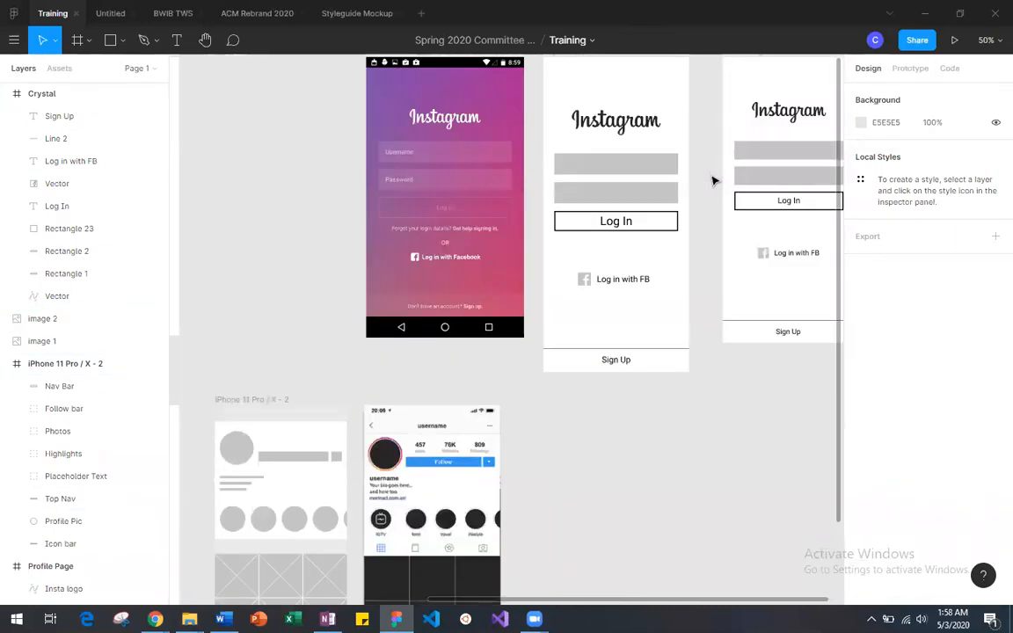
{"action": "scroll", "coordinate": [714, 180], "scroll_direction": "up", "scroll_amount": 2}
{"action": "scroll", "coordinate": [714, 181], "scroll_direction": "left", "scroll_amount": 1}
Step: Add an iPhone 11 Pro Max frame and place it below the Crystal frame at X 1199, Y 46
{"action": "left_click", "coordinate": [78, 48]}
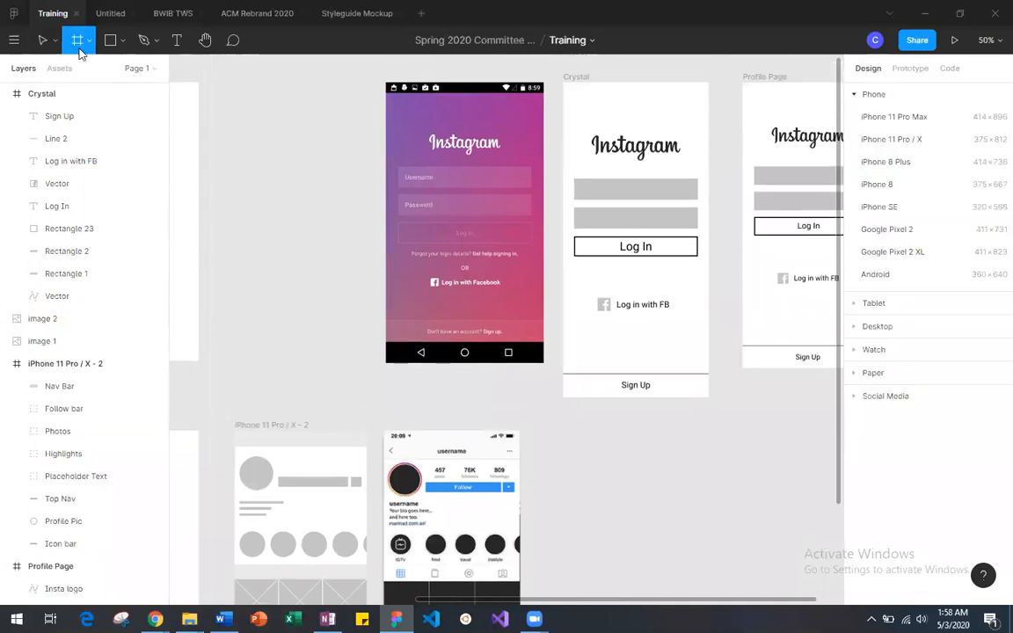
{"action": "left_click", "coordinate": [915, 117]}
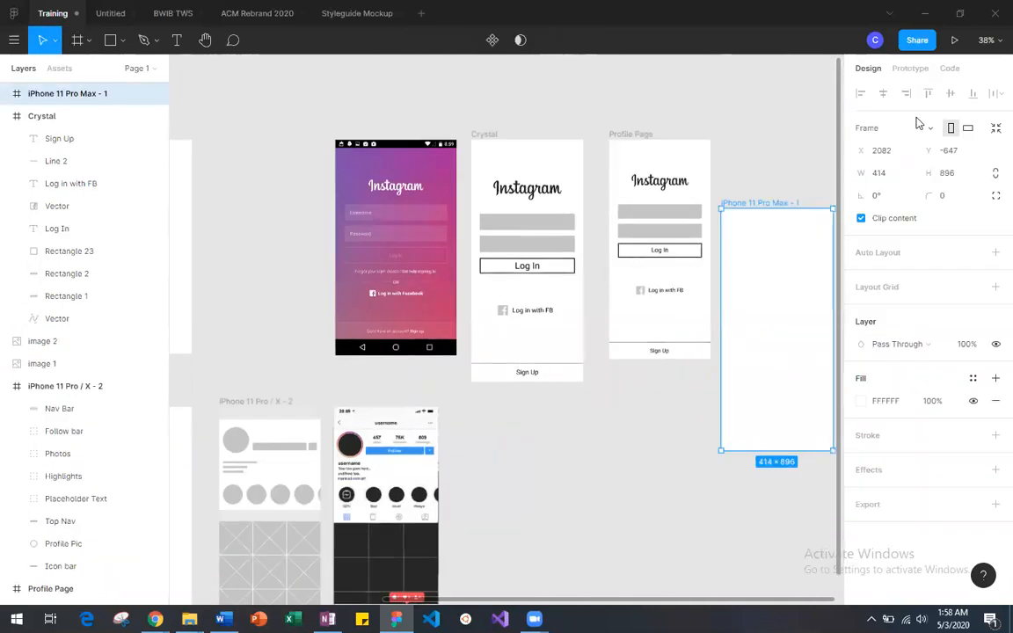
{"action": "scroll", "coordinate": [531, 258], "scroll_direction": "down", "scroll_amount": 6}
{"action": "scroll", "coordinate": [532, 257], "scroll_direction": "up", "scroll_amount": 3}
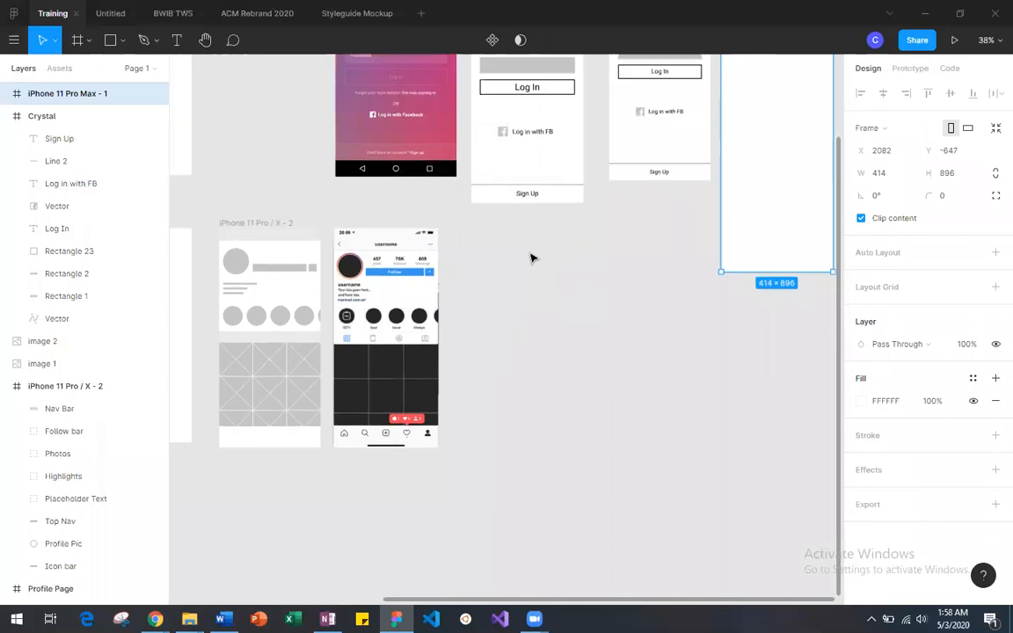
{"action": "scroll", "coordinate": [765, 139], "scroll_direction": "up", "scroll_amount": 3}
{"action": "left_click_drag", "start_coordinate": [752, 163], "coordinate": [513, 351]}
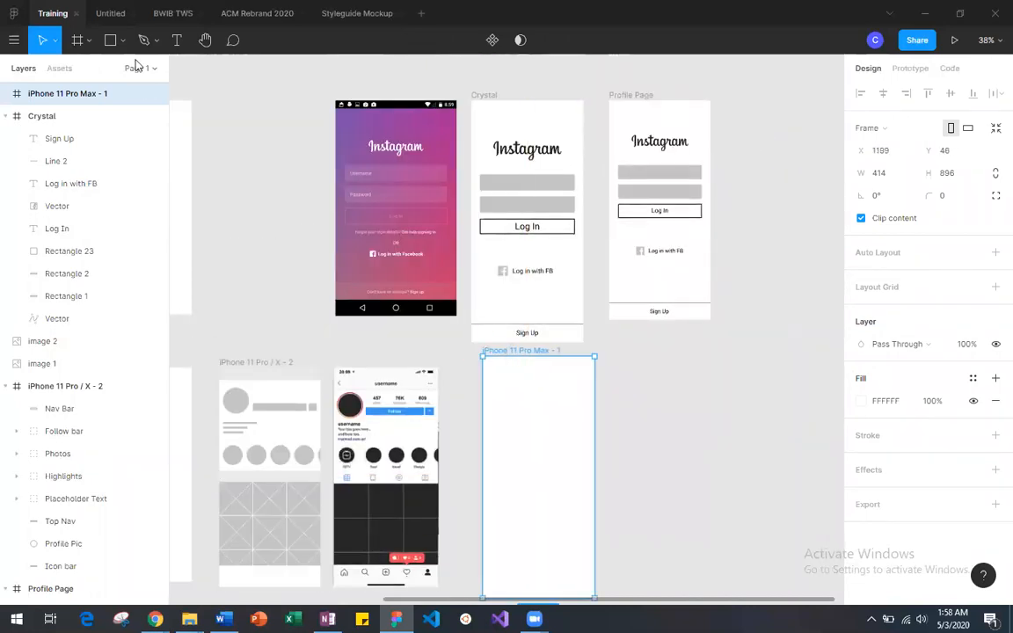
Step: Replace the empty iPhone 11 Pro Max frame with an iPhone 11 Pro / X frame beside the profile screenshot at X 1137, Y 88
{"action": "left_click", "coordinate": [74, 39]}
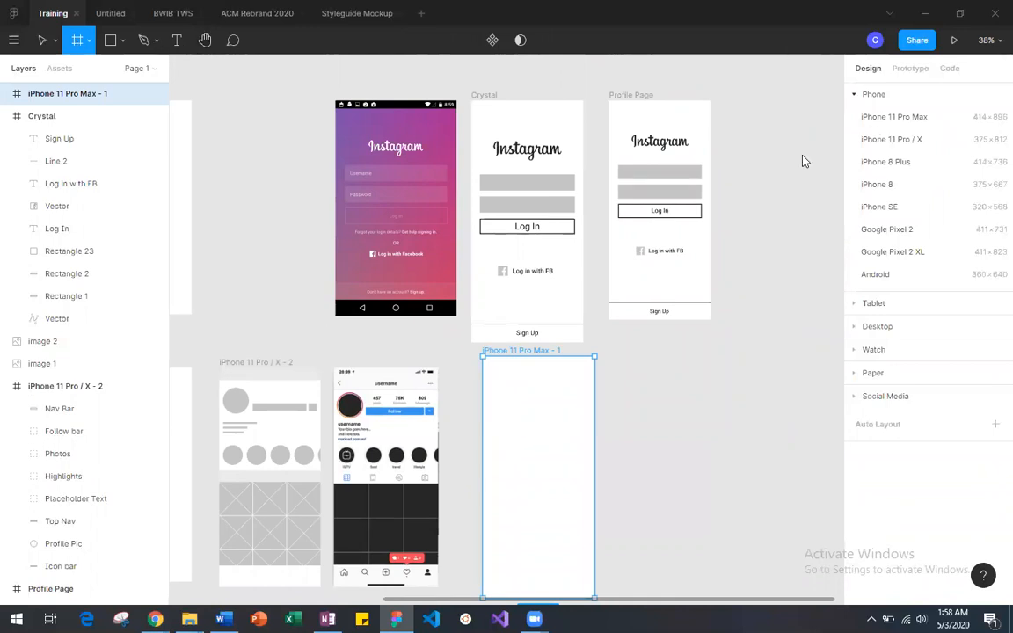
{"action": "left_click", "coordinate": [910, 143]}
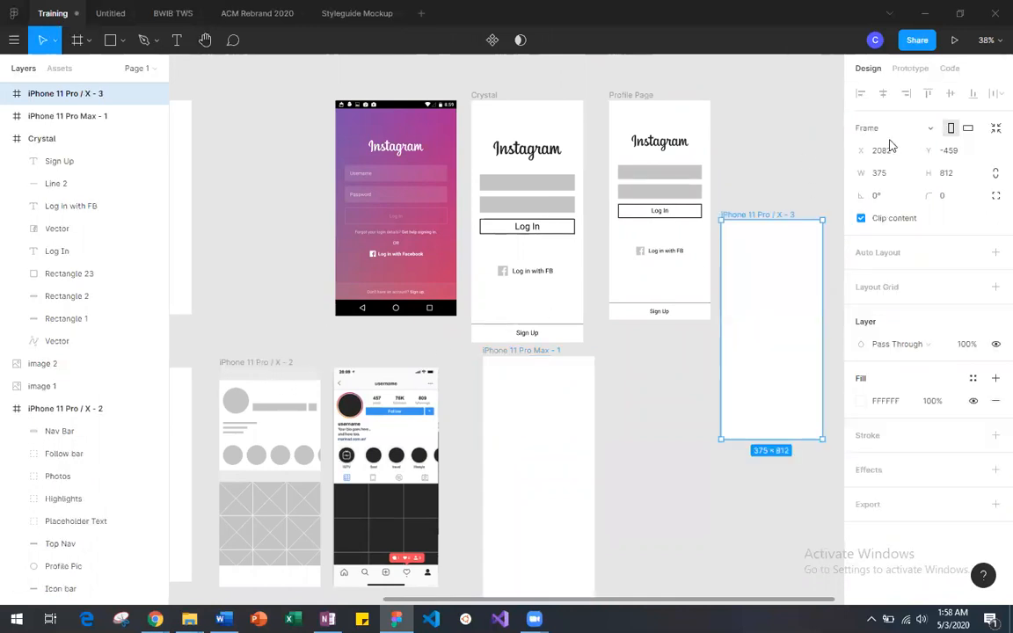
{"action": "left_click_drag", "start_coordinate": [767, 284], "coordinate": [660, 432]}
{"action": "left_click", "coordinate": [559, 359]}
{"action": "key", "text": "Delete"}
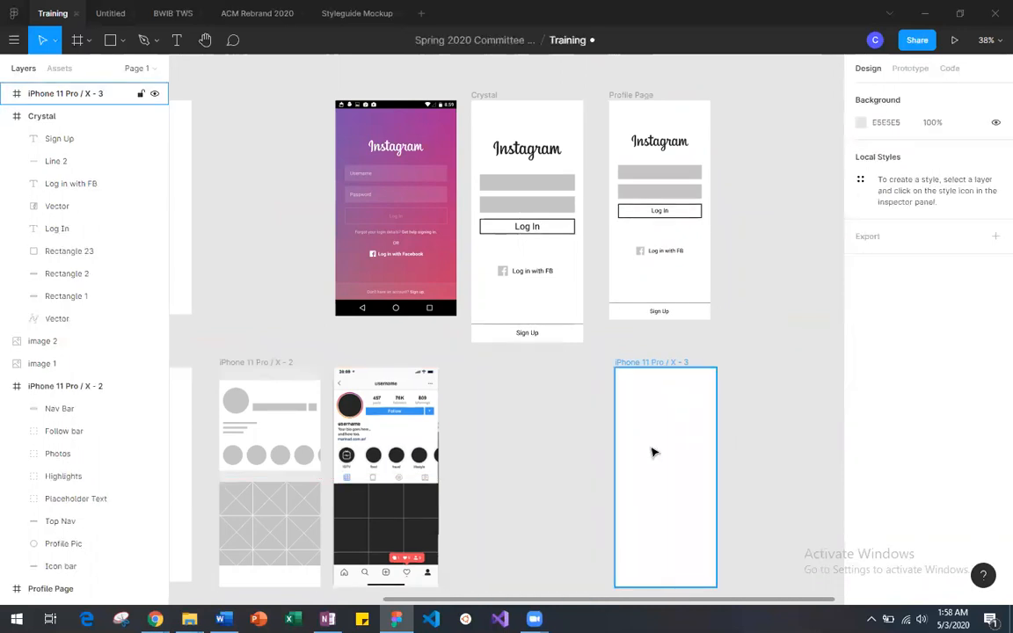
{"action": "left_click_drag", "start_coordinate": [646, 377], "coordinate": [501, 362]}
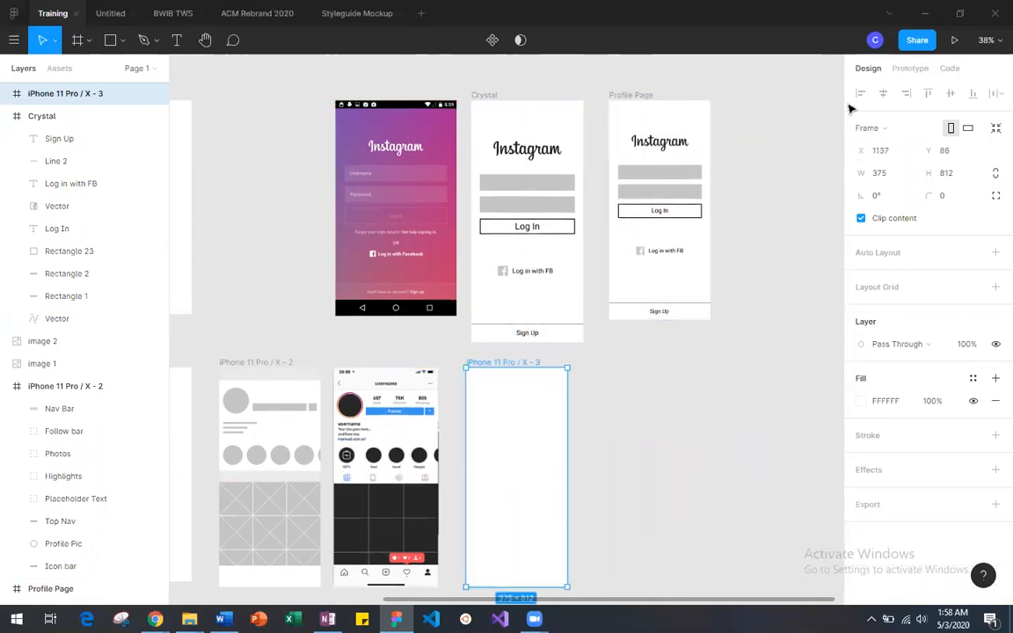
Step: Add another iPhone 11 Pro / X frame and place it beside the Profile Page frame at X 2121, Y -902
{"action": "left_click", "coordinate": [89, 40]}
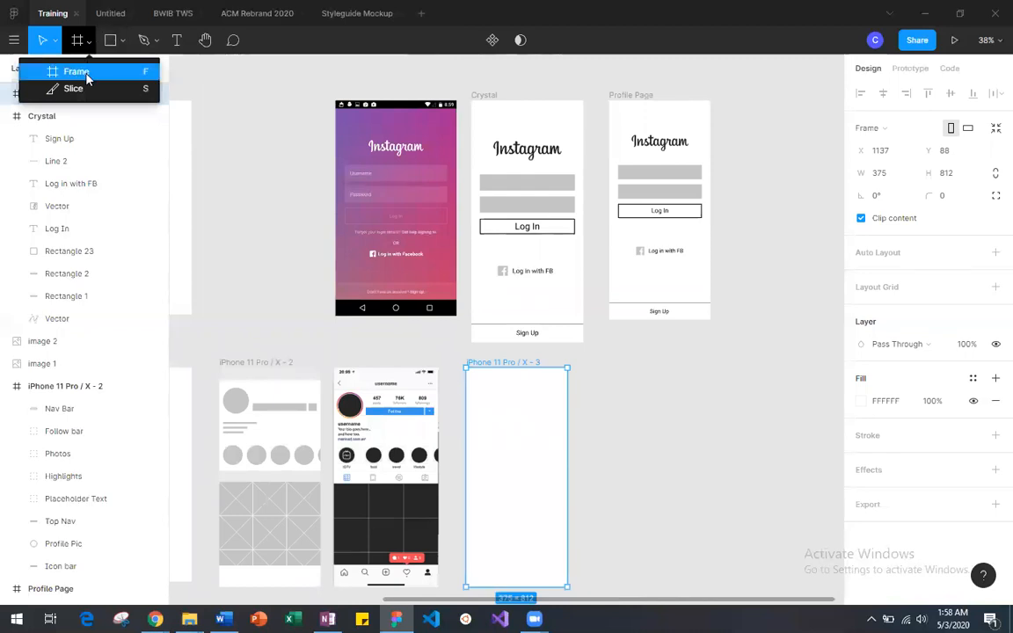
{"action": "left_click", "coordinate": [86, 77]}
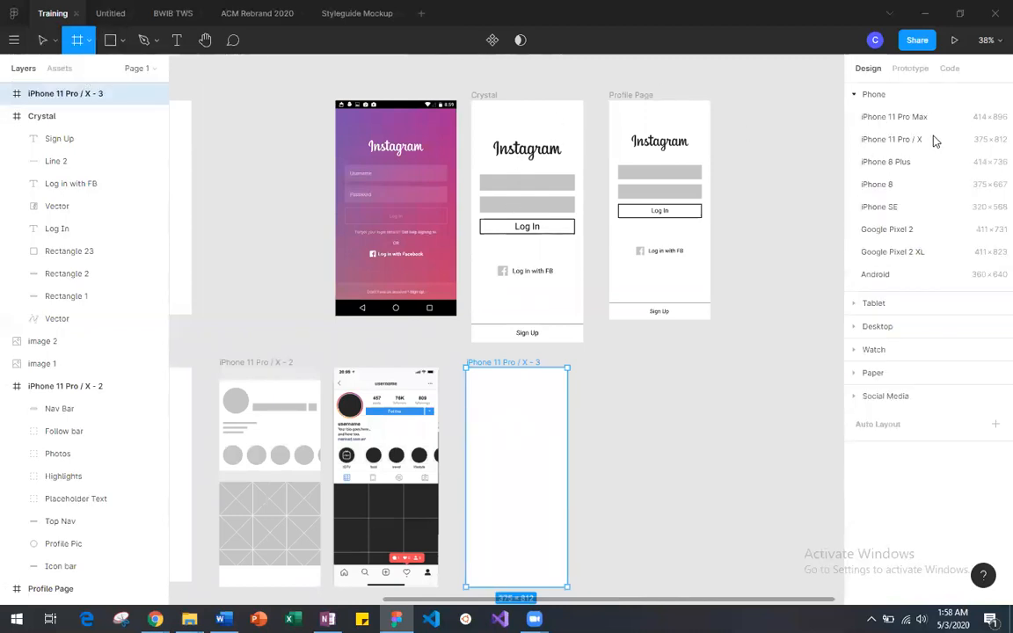
{"action": "left_click", "coordinate": [894, 141]}
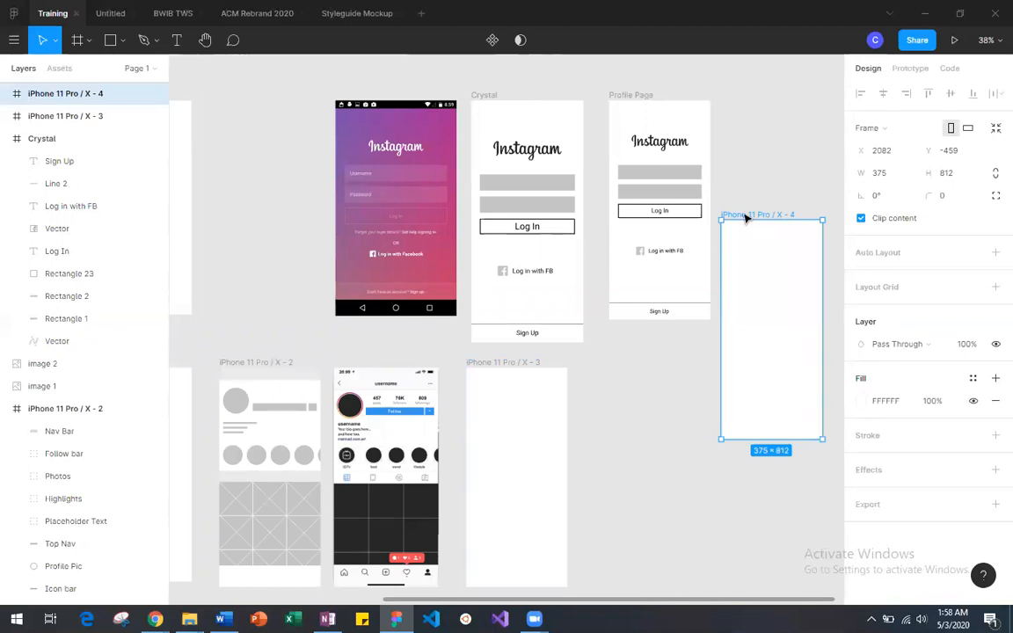
{"action": "left_click_drag", "start_coordinate": [766, 216], "coordinate": [774, 97]}
{"action": "scroll", "coordinate": [646, 151], "scroll_direction": "right", "scroll_amount": 3}
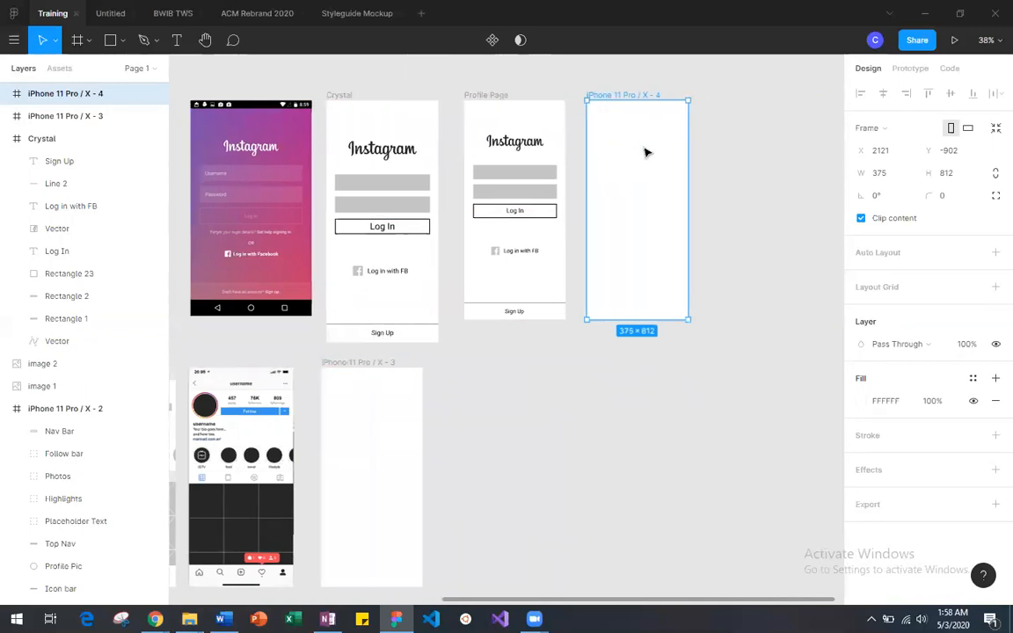
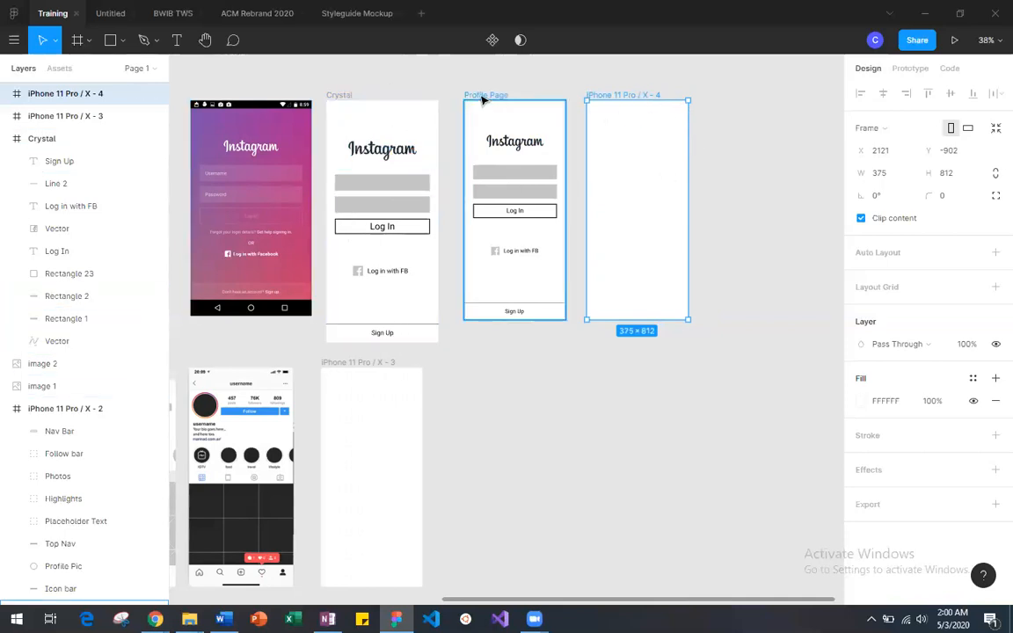
Step: Duplicate all the login elements of the Crystal frame and place the copies on the canvas beyond the iPhone 11 Pro / X - 4 frame
{"action": "left_click_drag", "start_coordinate": [321, 113], "coordinate": [411, 335]}
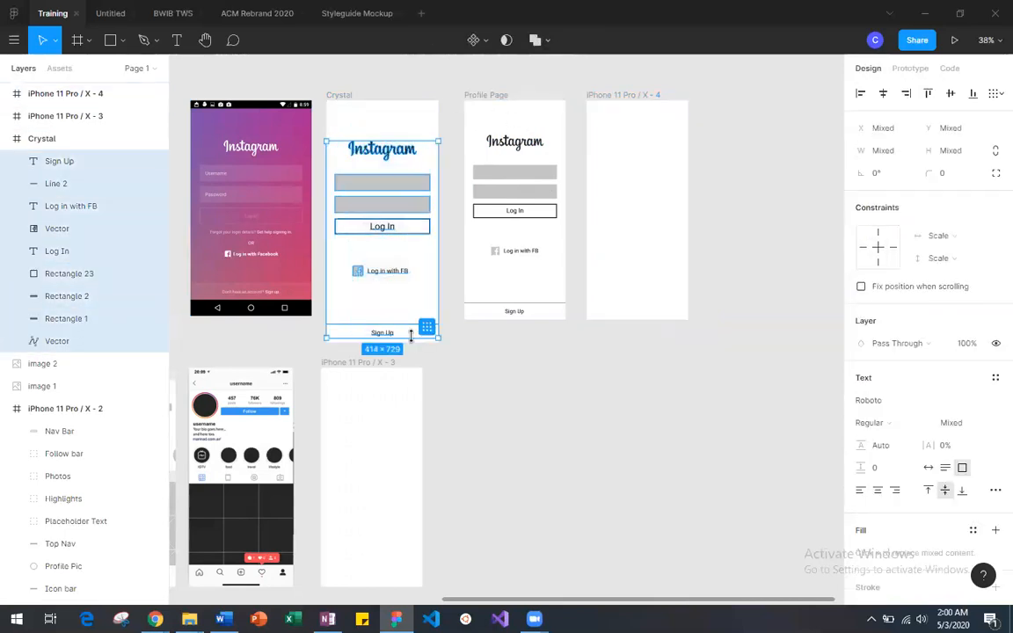
{"action": "key", "text": "ctrl+v"}
{"action": "left_click_drag", "start_coordinate": [390, 181], "coordinate": [774, 144]}
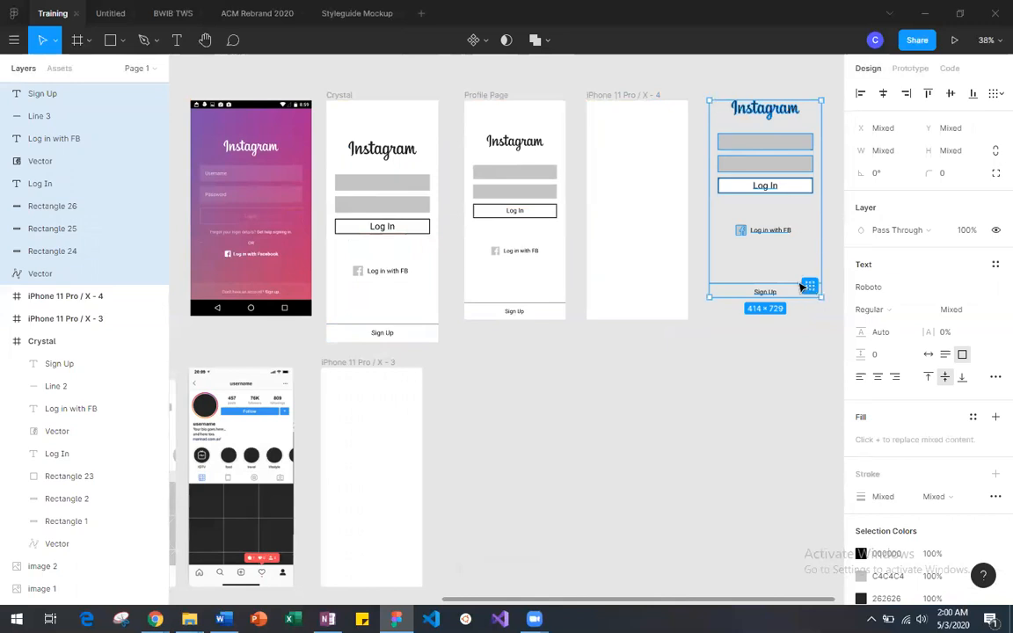
Step: Scale the copied login elements proportionally to 386 × 679.7 and fit them inside the iPhone 11 Pro / X - 4 frame
{"action": "key", "text": "k"}
{"action": "left_click_drag", "start_coordinate": [747, 117], "coordinate": [621, 351]}
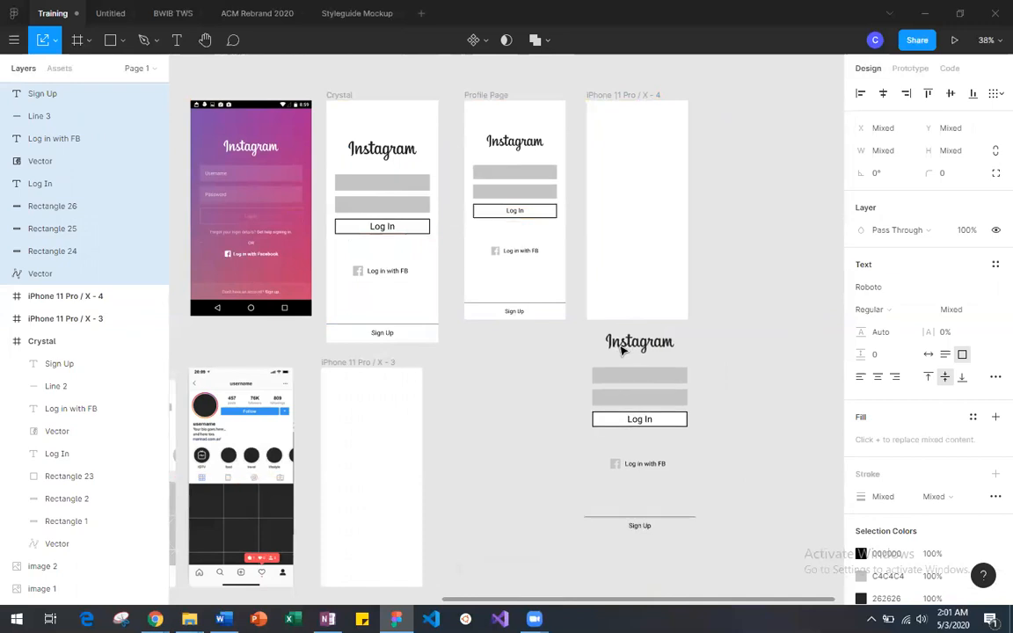
{"action": "left_click_drag", "start_coordinate": [689, 526], "coordinate": [685, 517]}
{"action": "left_click_drag", "start_coordinate": [606, 430], "coordinate": [631, 233]}
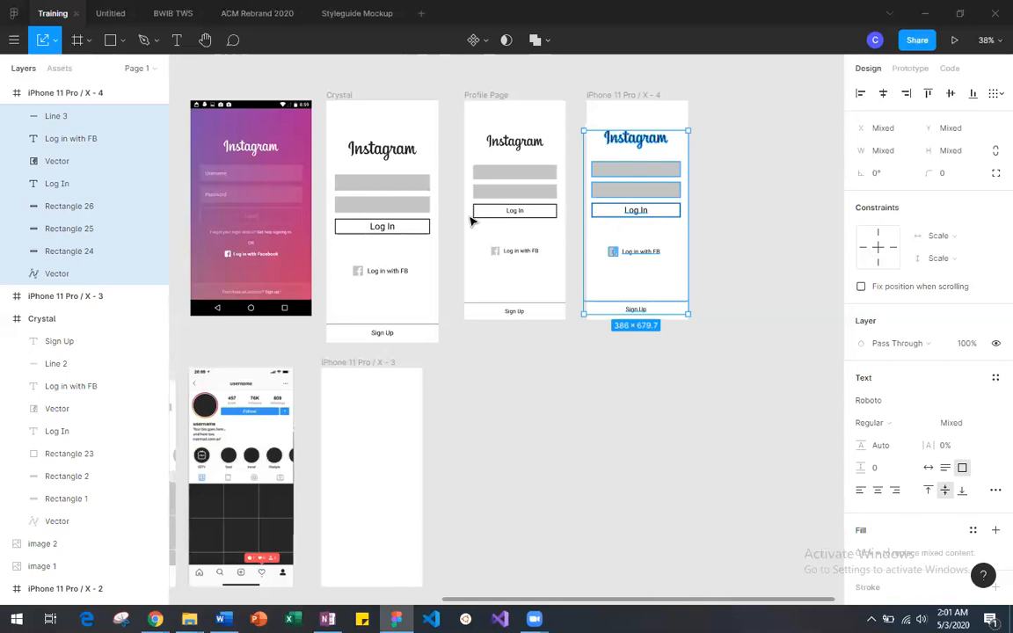
{"action": "left_click", "coordinate": [721, 224]}
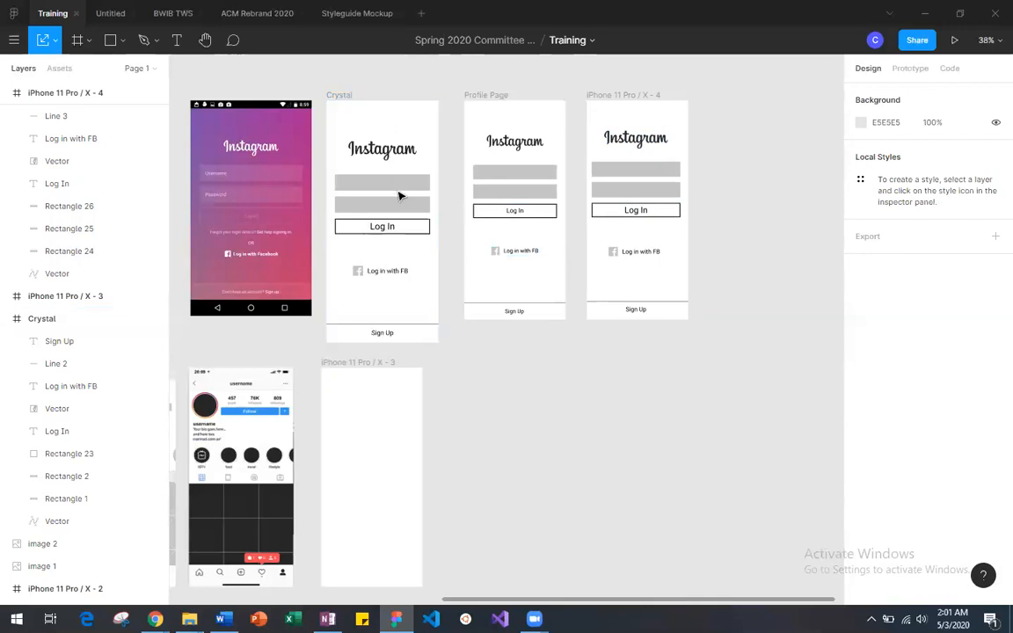
Step: Examine the profile wireframe from its top bar down to the photo grid against the Instagram profile screenshot
{"action": "scroll", "coordinate": [398, 194], "scroll_direction": "left", "scroll_amount": 2}
{"action": "scroll", "coordinate": [394, 195], "scroll_direction": "down", "scroll_amount": 2}
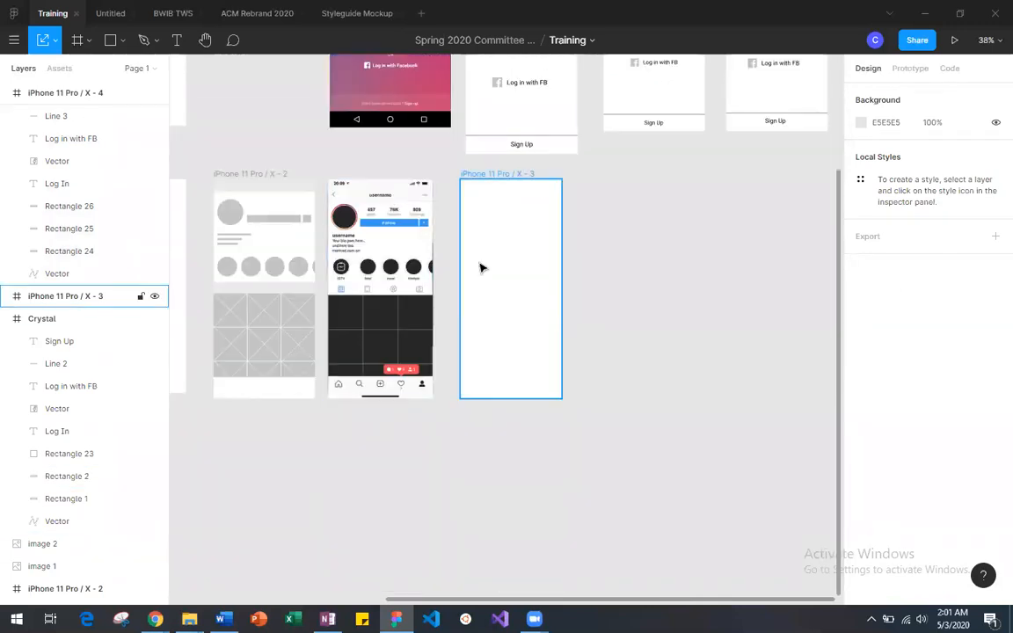
{"action": "key", "text": "minus"}
{"action": "key", "text": "shift+0"}
{"action": "scroll", "coordinate": [481, 268], "scroll_direction": "up", "scroll_amount": 5}
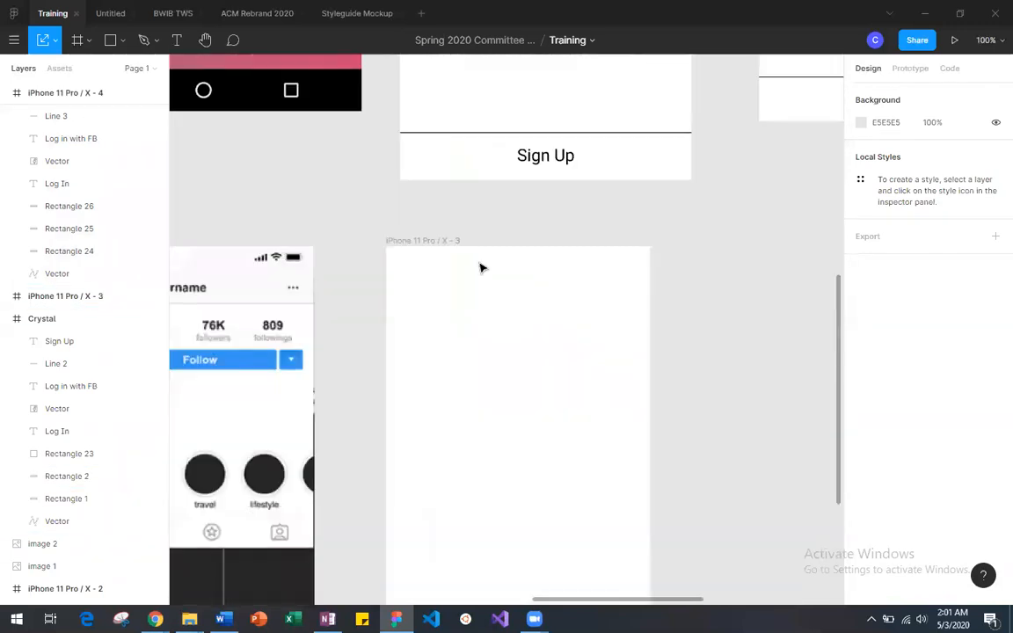
{"action": "scroll", "coordinate": [481, 267], "scroll_direction": "left", "scroll_amount": 10}
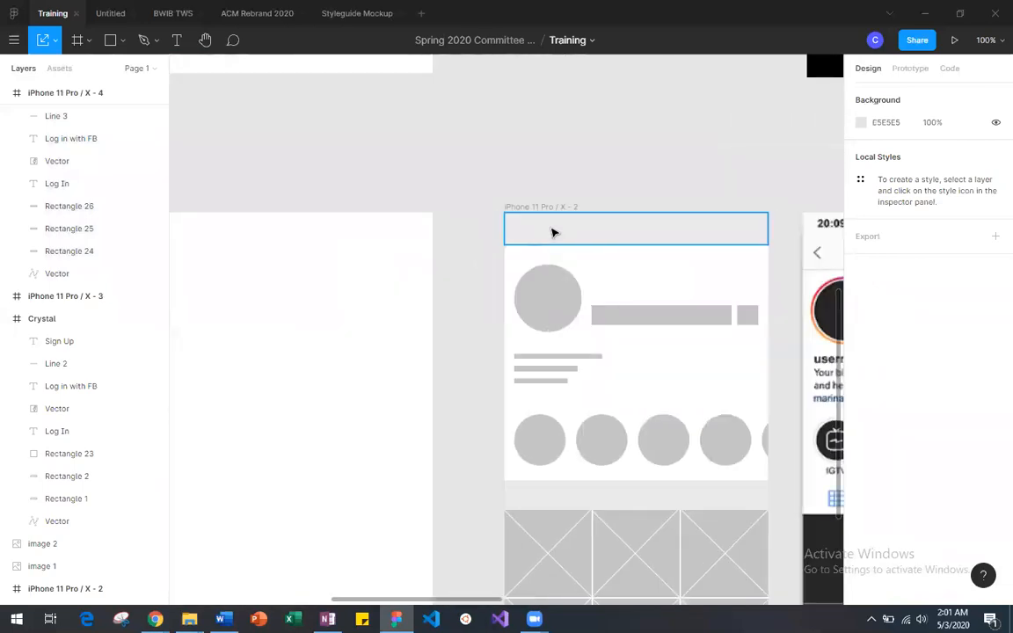
{"action": "scroll", "coordinate": [552, 229], "scroll_direction": "down", "scroll_amount": 5}
{"action": "scroll", "coordinate": [552, 230], "scroll_direction": "right", "scroll_amount": 1}
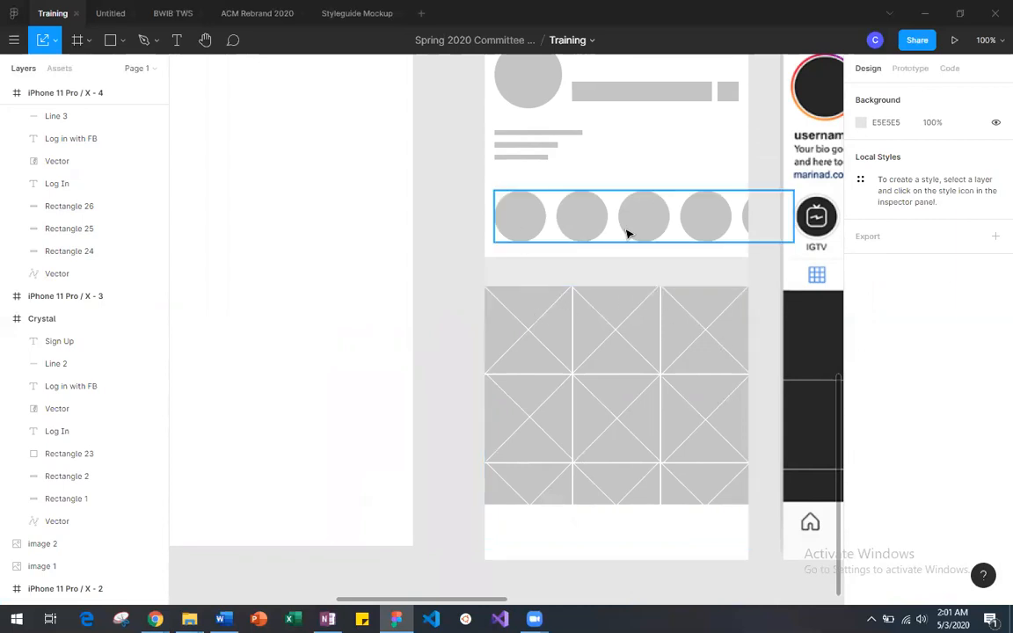
{"action": "scroll", "coordinate": [613, 126], "scroll_direction": "up", "scroll_amount": 3}
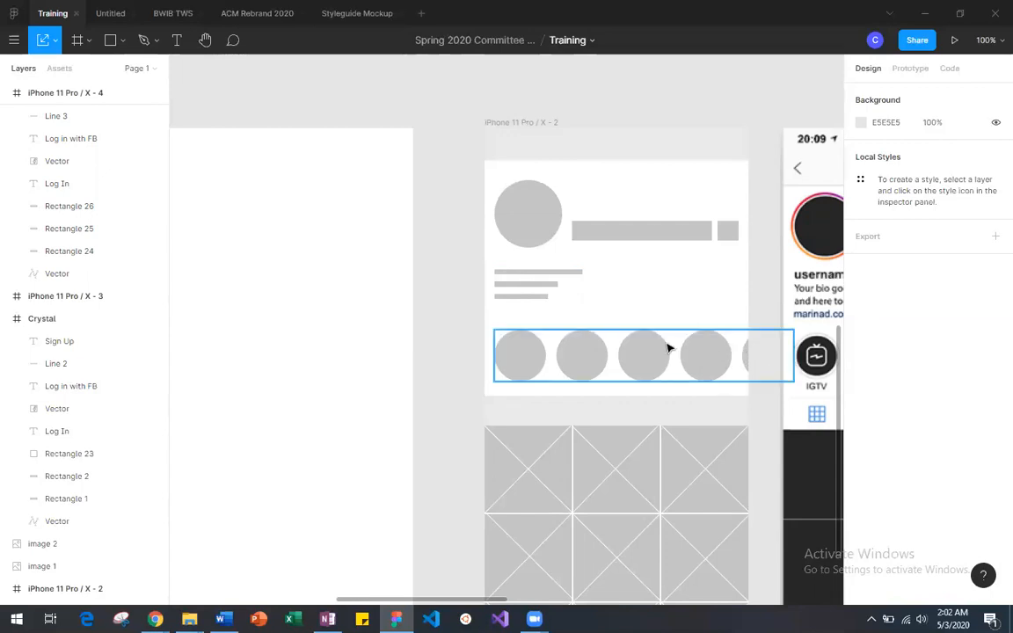
{"action": "scroll", "coordinate": [613, 357], "scroll_direction": "down", "scroll_amount": 3}
{"action": "scroll", "coordinate": [615, 358], "scroll_direction": "down", "scroll_amount": 5}
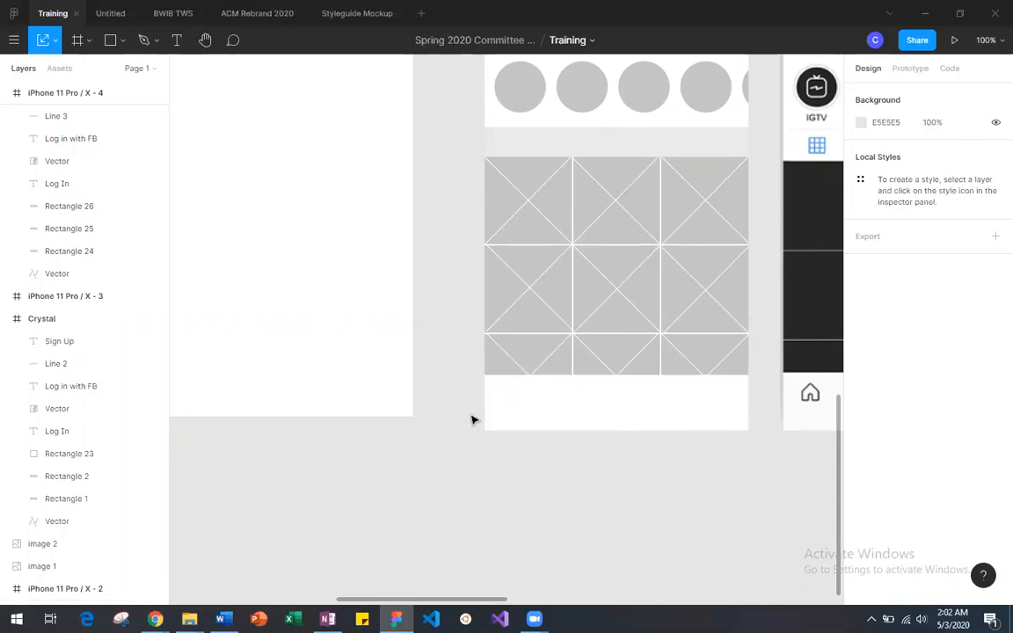
{"action": "scroll", "coordinate": [682, 405], "scroll_direction": "right", "scroll_amount": 2}
{"action": "scroll", "coordinate": [671, 406], "scroll_direction": "right", "scroll_amount": 5}
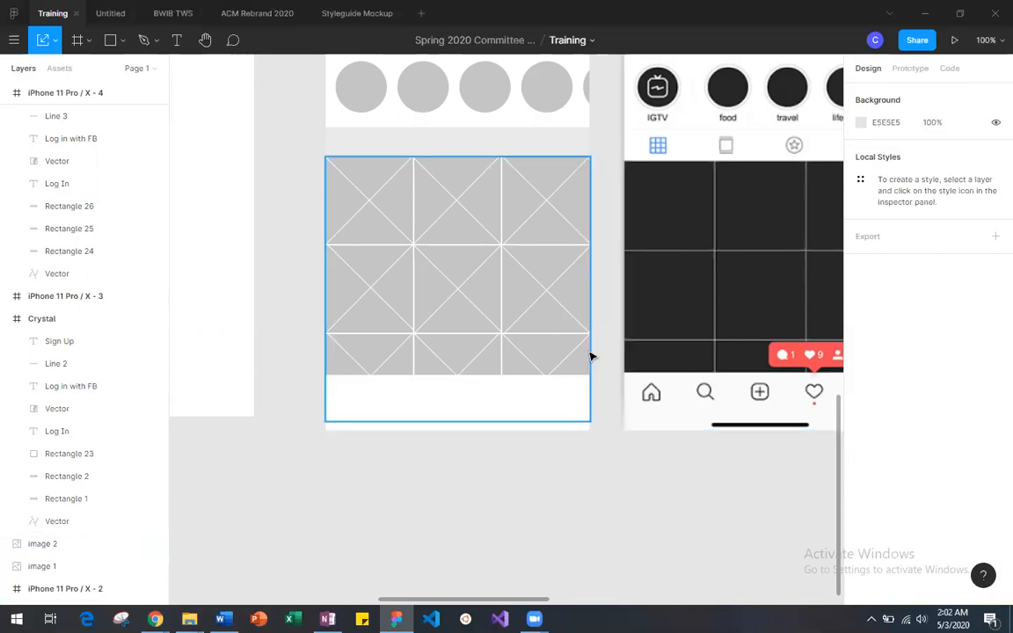
Step: Examine the placeholder shapes in Assets for Profile and where the iPhone 11 Pro / X - 2 wireframe uses them
{"action": "scroll", "coordinate": [592, 356], "scroll_direction": "left", "scroll_amount": 7}
{"action": "scroll", "coordinate": [592, 356], "scroll_direction": "down", "scroll_amount": 2}
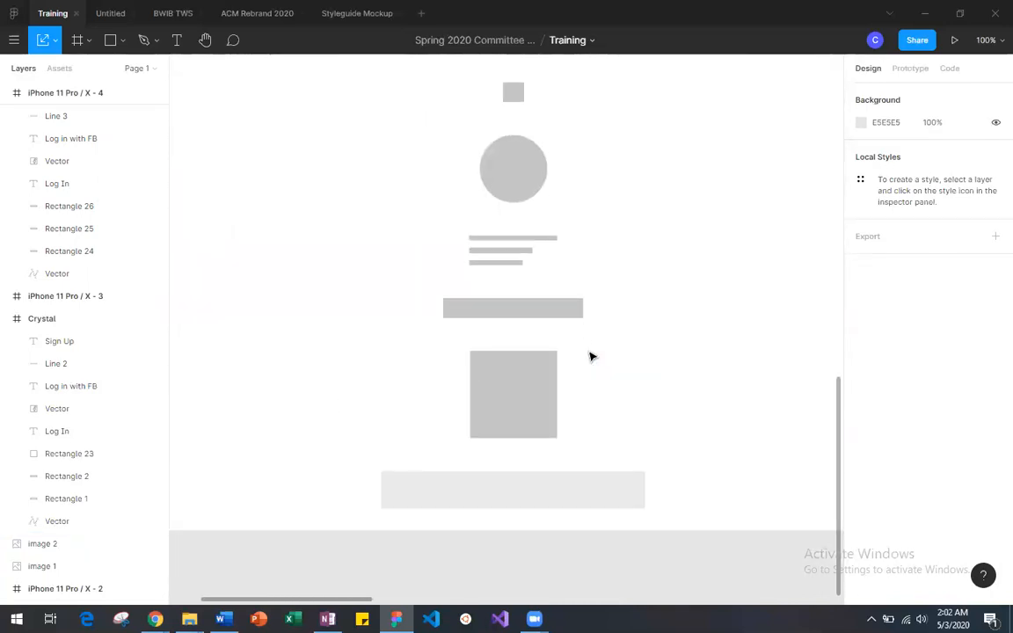
{"action": "scroll", "coordinate": [592, 356], "scroll_direction": "right", "scroll_amount": 5}
{"action": "scroll", "coordinate": [592, 356], "scroll_direction": "up", "scroll_amount": 5}
{"action": "scroll", "coordinate": [592, 357], "scroll_direction": "right", "scroll_amount": 4}
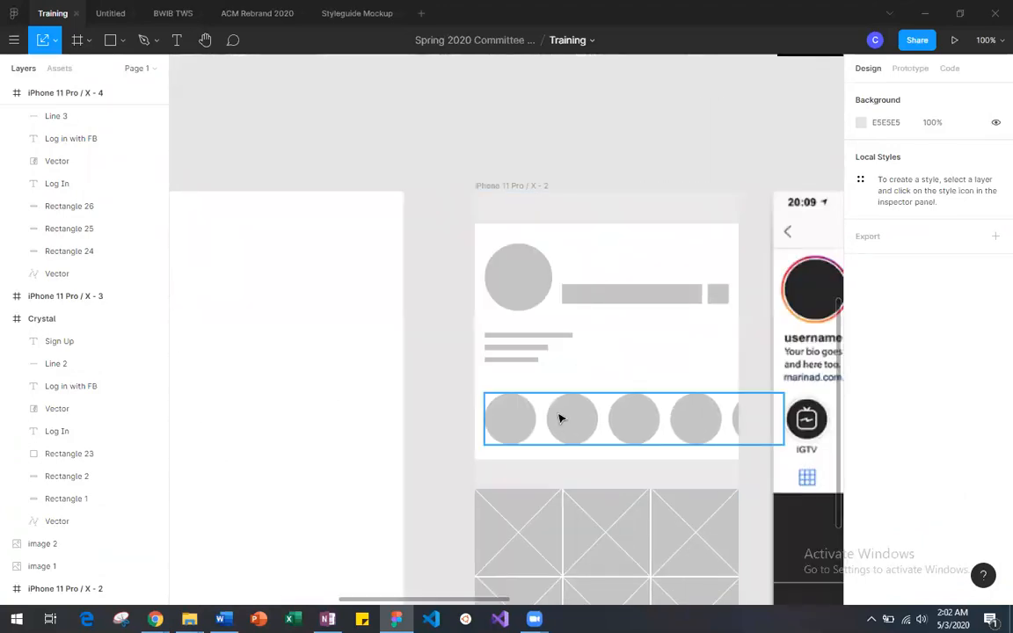
{"action": "scroll", "coordinate": [561, 419], "scroll_direction": "down", "scroll_amount": 2}
{"action": "scroll", "coordinate": [543, 176], "scroll_direction": "down", "scroll_amount": 1}
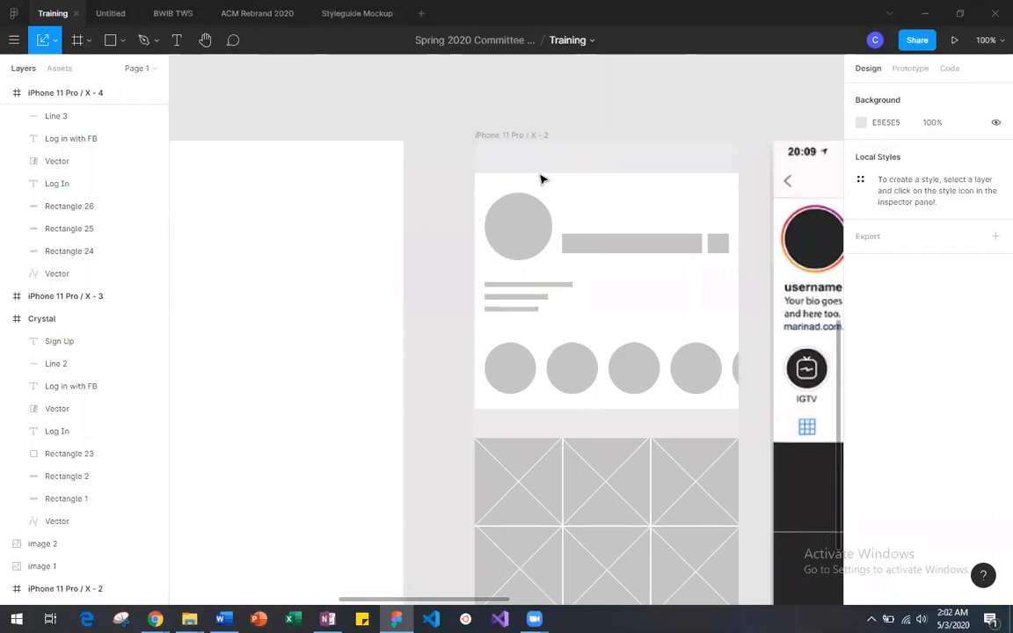
{"action": "scroll", "coordinate": [543, 176], "scroll_direction": "up", "scroll_amount": 1}
{"action": "scroll", "coordinate": [154, 423], "scroll_direction": "down", "scroll_amount": 5}
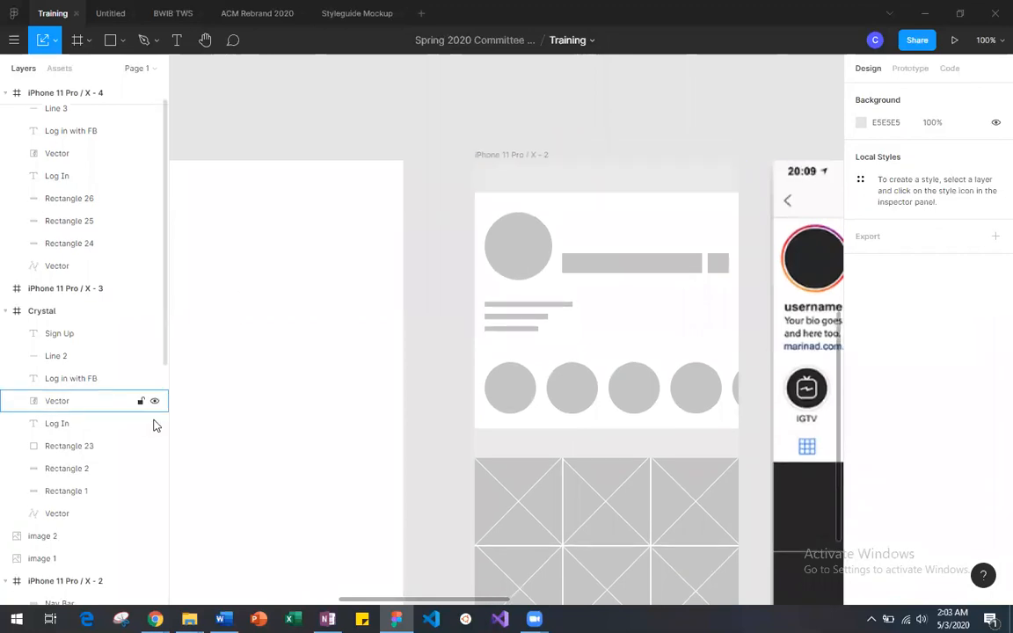
{"action": "scroll", "coordinate": [50, 454], "scroll_direction": "up", "scroll_amount": 4}
{"action": "scroll", "coordinate": [351, 440], "scroll_direction": "down", "scroll_amount": 10}
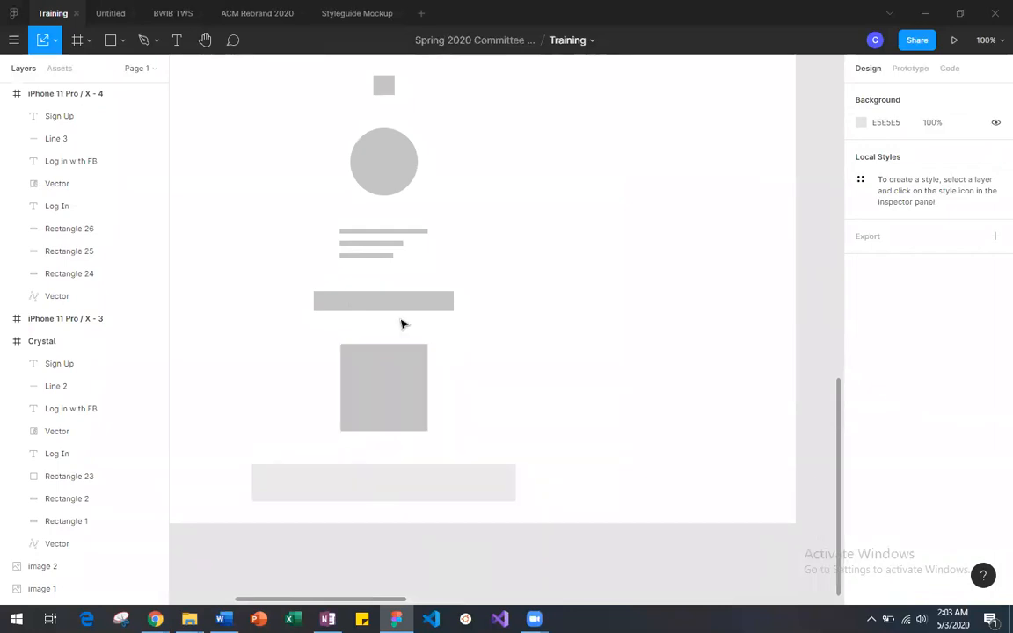
Step: Copy the light grey asset bar to the top of iPhone 11 Pro / X - 3 at X 0, Y 0, with the finished wireframe moved beside that frame
{"action": "scroll", "coordinate": [401, 324], "scroll_direction": "down", "scroll_amount": 3}
{"action": "left_click", "coordinate": [467, 414]}
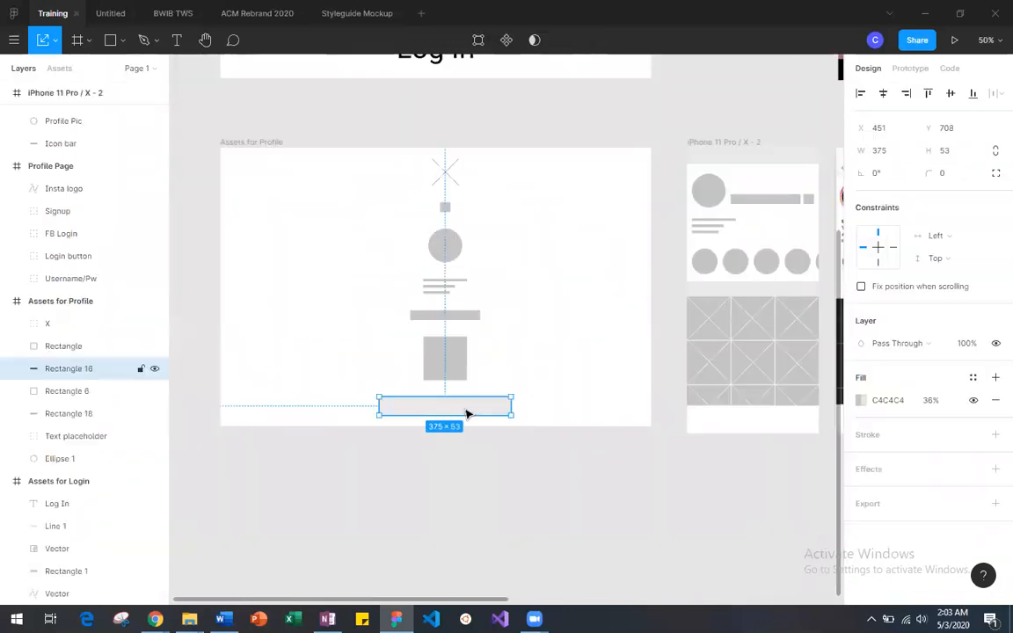
{"action": "key", "text": "ctrl+v"}
{"action": "left_click_drag", "start_coordinate": [468, 413], "coordinate": [611, 473]}
{"action": "scroll", "coordinate": [611, 473], "scroll_direction": "right", "scroll_amount": 3}
{"action": "left_click_drag", "start_coordinate": [403, 472], "coordinate": [718, 488]}
{"action": "scroll", "coordinate": [719, 488], "scroll_direction": "right", "scroll_amount": 5}
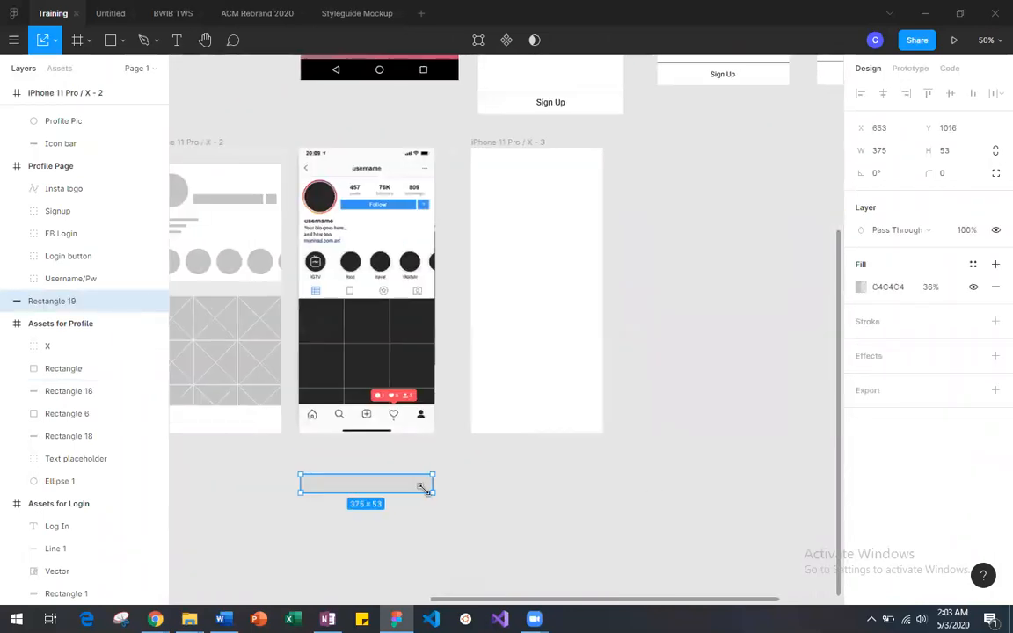
{"action": "left_click_drag", "start_coordinate": [402, 488], "coordinate": [563, 380]}
{"action": "left_click_drag", "start_coordinate": [217, 141], "coordinate": [706, 145]}
{"action": "left_click_drag", "start_coordinate": [519, 380], "coordinate": [515, 155]}
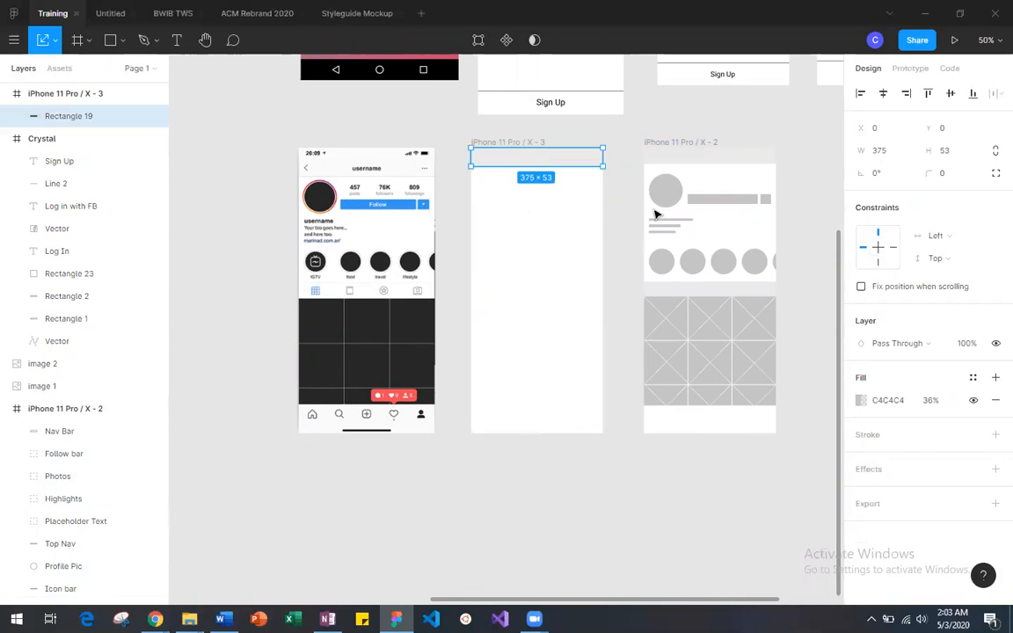
Step: Copy the grey circle from Assets for Profile into iPhone 11 Pro / X - 3 as the profile picture, just below the top bar
{"action": "scroll", "coordinate": [453, 265], "scroll_direction": "left", "scroll_amount": 2}
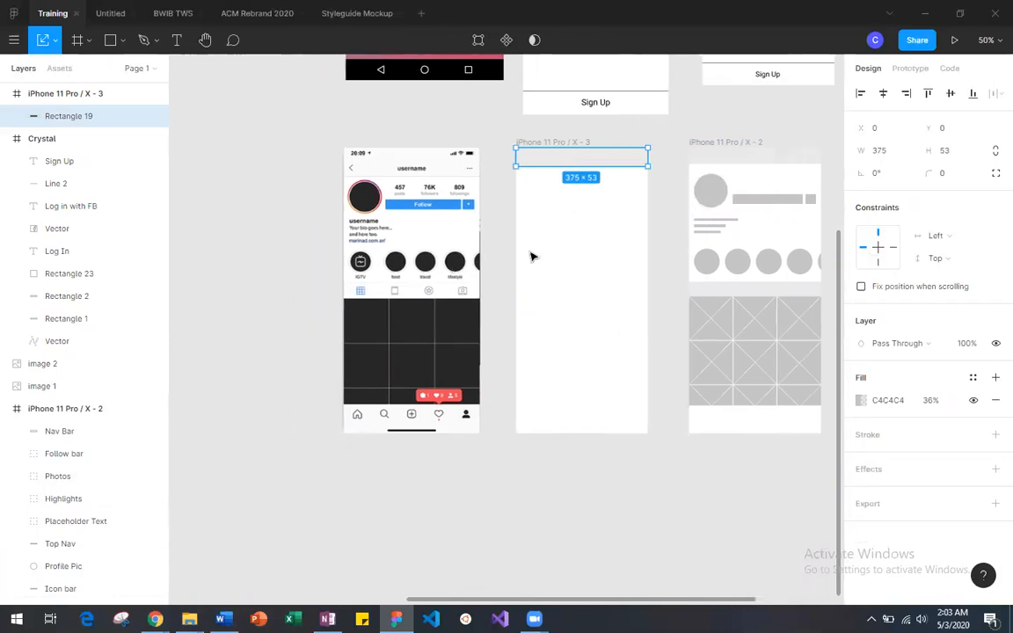
{"action": "scroll", "coordinate": [480, 264], "scroll_direction": "left", "scroll_amount": 10}
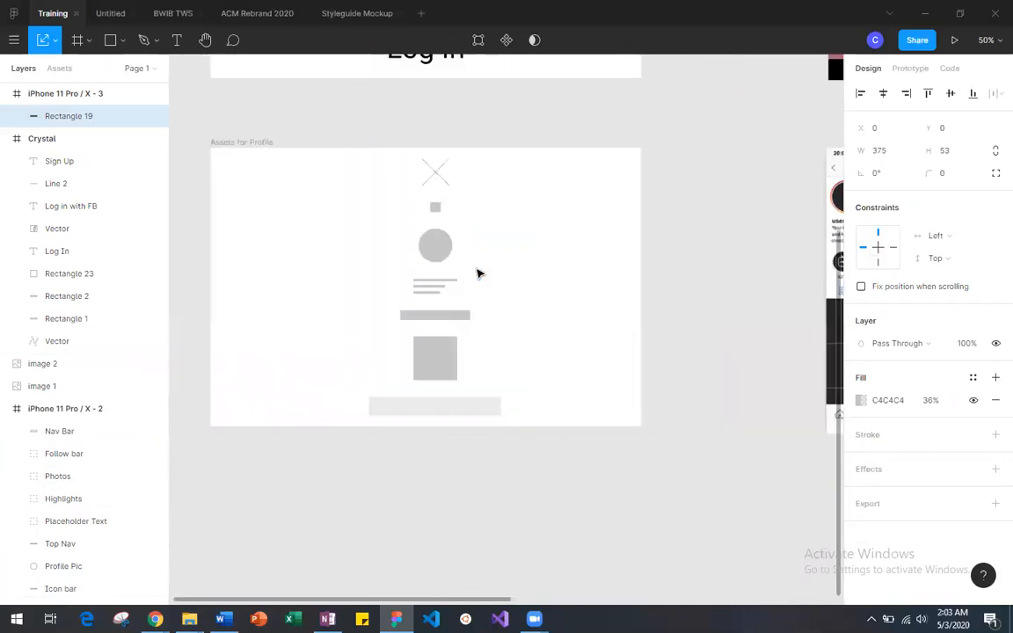
{"action": "left_click", "coordinate": [435, 250]}
{"action": "key", "text": "ctrl+v"}
{"action": "left_click_drag", "start_coordinate": [435, 251], "coordinate": [713, 260]}
{"action": "scroll", "coordinate": [558, 282], "scroll_direction": "right", "scroll_amount": 5}
{"action": "left_click_drag", "start_coordinate": [356, 261], "coordinate": [675, 195]}
{"action": "scroll", "coordinate": [669, 200], "scroll_direction": "right", "scroll_amount": 2}
{"action": "scroll", "coordinate": [668, 201], "scroll_direction": "right", "scroll_amount": 2}
{"action": "left_click_drag", "start_coordinate": [530, 203], "coordinate": [519, 207]}
{"action": "left_click", "coordinate": [553, 208]}
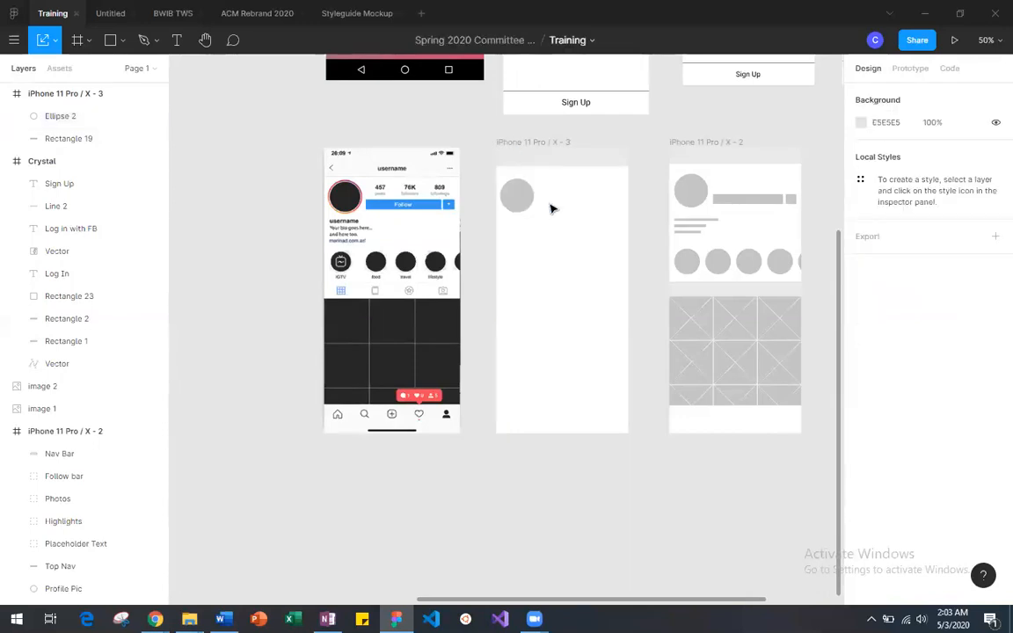
Step: Duplicate the 199 × 28 grey bar from Assets for Profile and place the copy below that frame at about X -166, Y 998
{"action": "scroll", "coordinate": [493, 242], "scroll_direction": "left", "scroll_amount": 10}
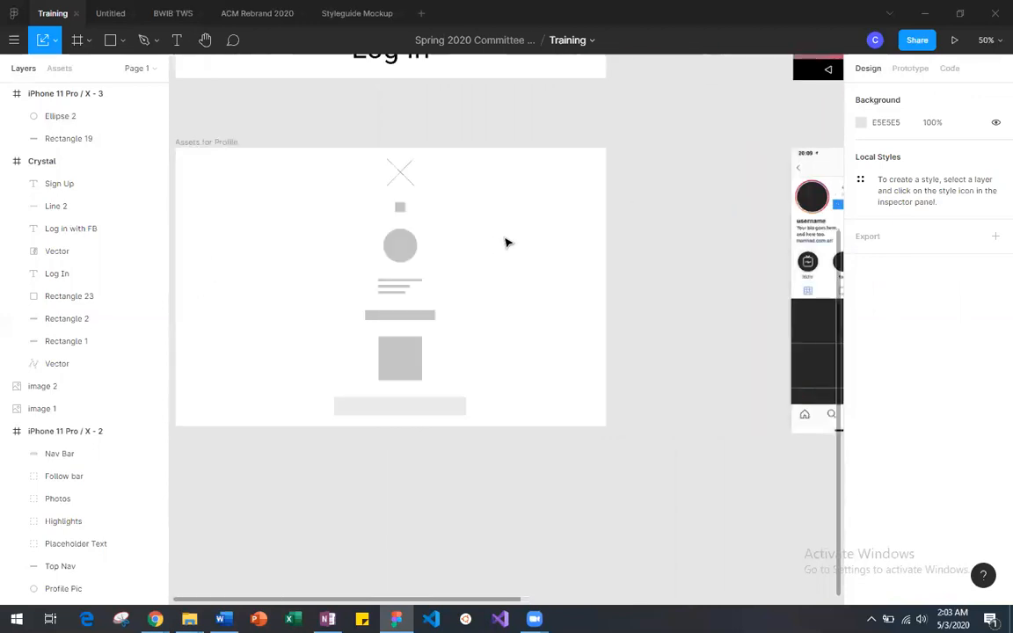
{"action": "left_click", "coordinate": [417, 315]}
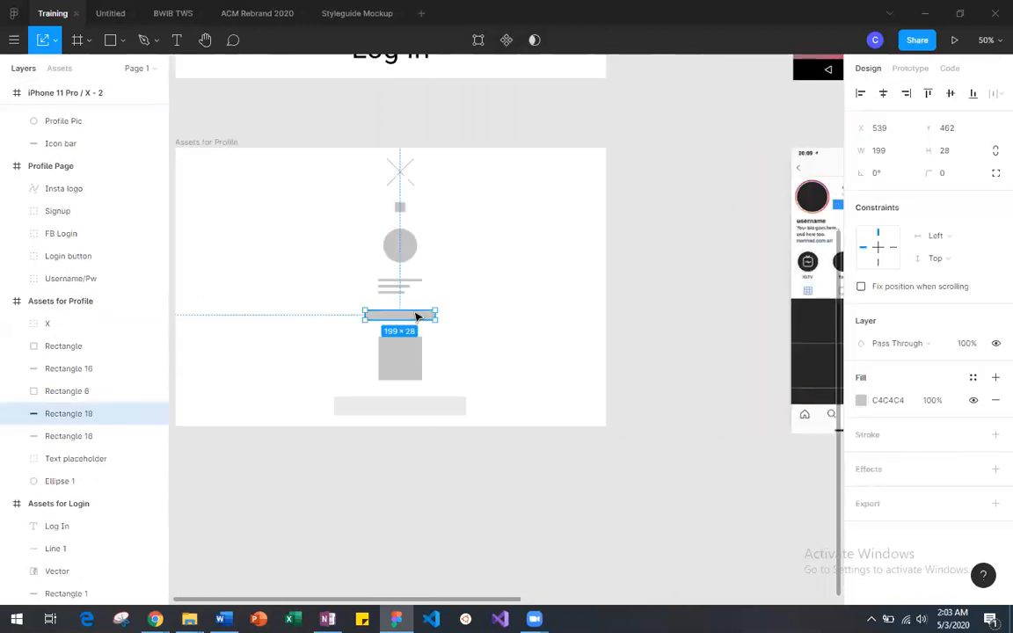
{"action": "key", "text": "ctrl+v"}
{"action": "left_click_drag", "start_coordinate": [419, 315], "coordinate": [666, 389]}
{"action": "left_click_drag", "start_coordinate": [651, 471], "coordinate": [555, 475]}
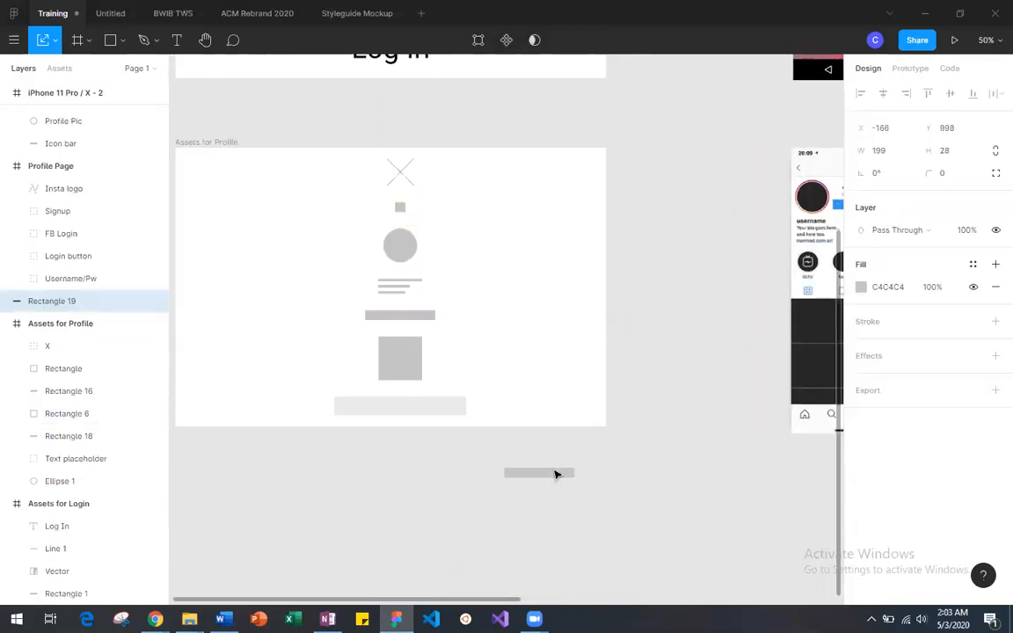
Step: Duplicate the small 30 × 28 square from Assets for Profile and place the copy beside the copied grey bar
{"action": "left_click", "coordinate": [400, 207]}
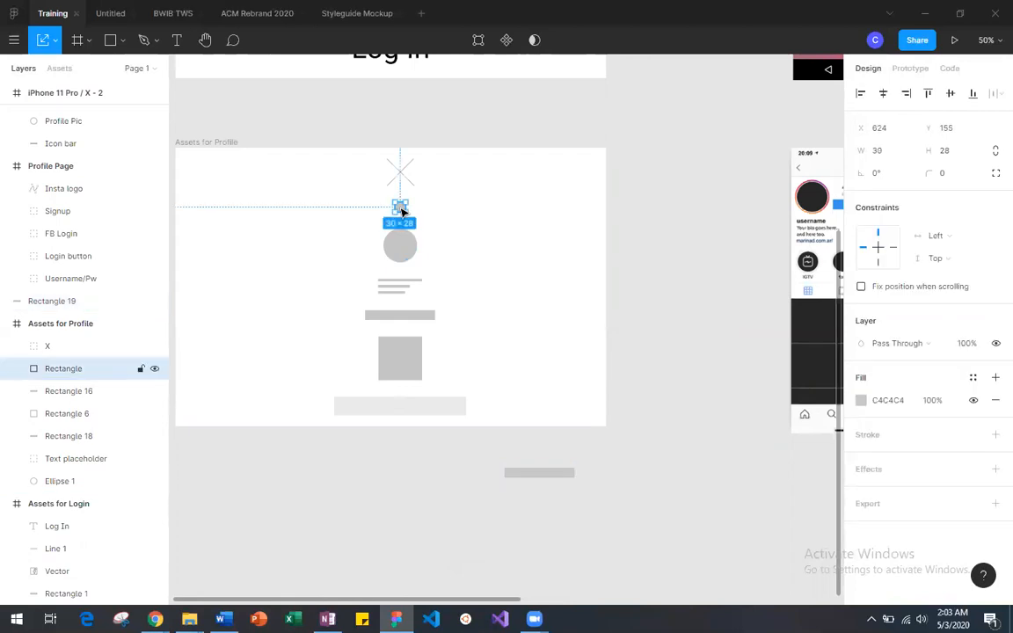
{"action": "key", "text": "ctrl+v"}
{"action": "left_click_drag", "start_coordinate": [402, 209], "coordinate": [595, 479]}
Step: Move the copied bar and small square together into the iPhone 11 Pro / X - 3 frame, below the profile circle at Y 254
{"action": "left_click_drag", "start_coordinate": [495, 468], "coordinate": [704, 477]}
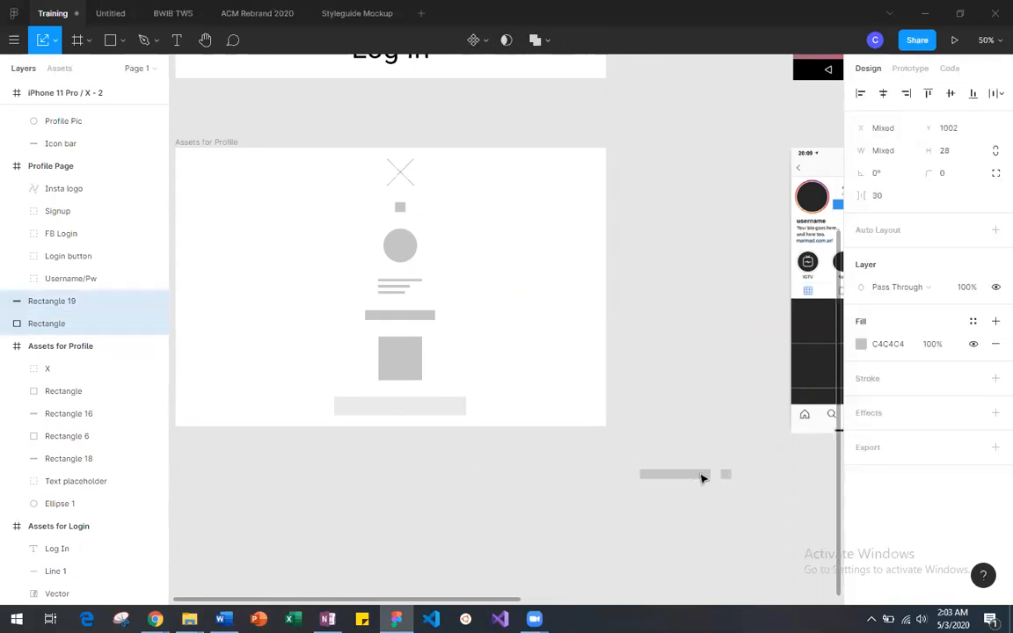
{"action": "scroll", "coordinate": [704, 477], "scroll_direction": "right", "scroll_amount": 5}
{"action": "left_click_drag", "start_coordinate": [242, 480], "coordinate": [568, 247]}
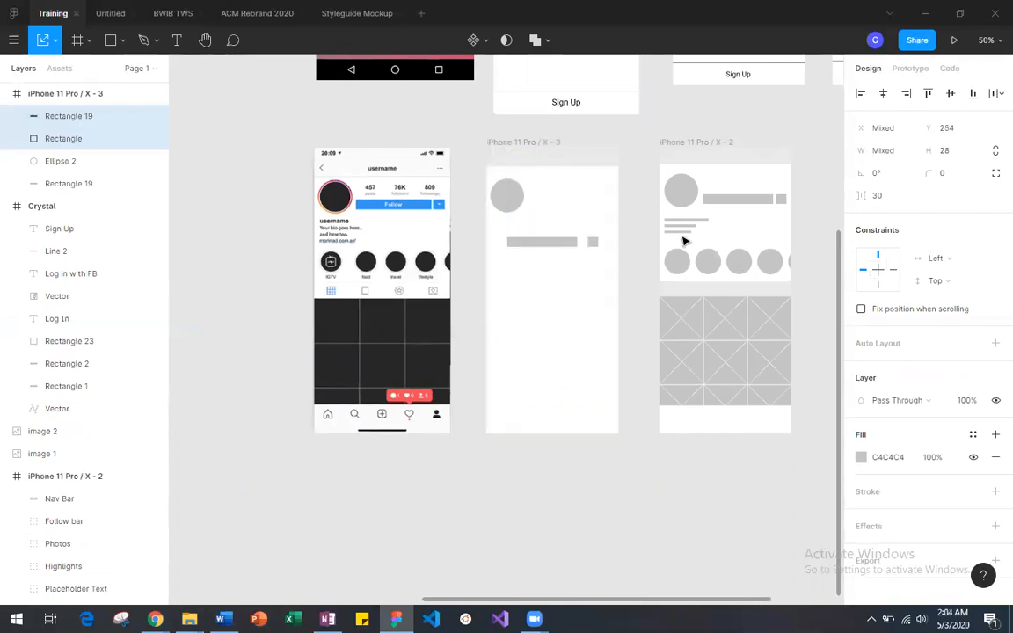
Step: Move the small square closer to the grey follow bar in iPhone 11 Pro / X - 3, leaving a gap of 11 between them
{"action": "key", "text": "minus"}
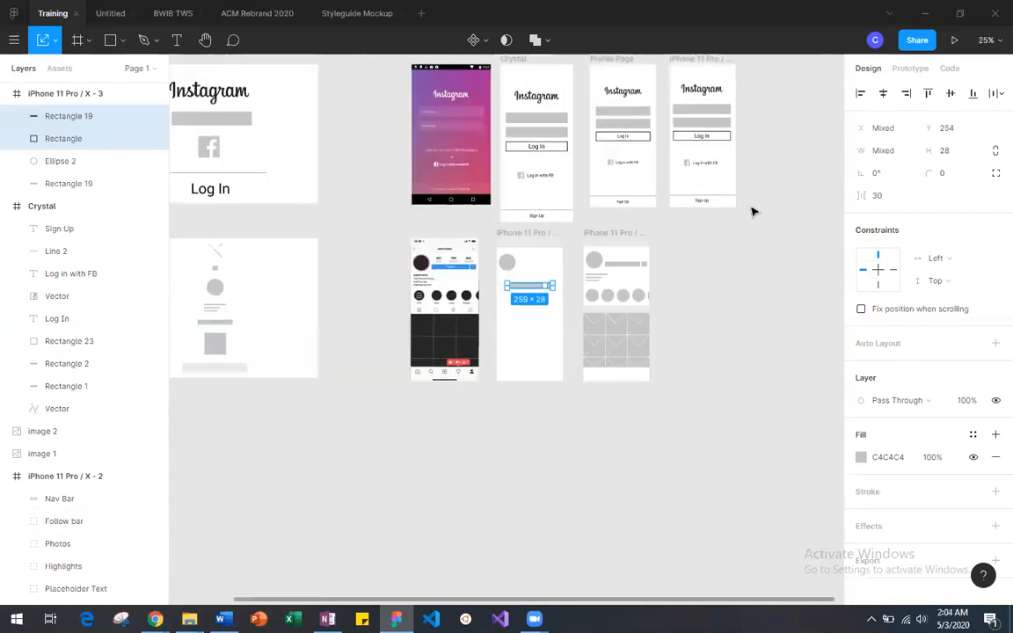
{"action": "key", "text": "plus"}
{"action": "key", "text": "plus"}
{"action": "scroll", "coordinate": [574, 212], "scroll_direction": "right", "scroll_amount": 4}
{"action": "scroll", "coordinate": [575, 212], "scroll_direction": "up", "scroll_amount": 1}
{"action": "scroll", "coordinate": [574, 212], "scroll_direction": "left", "scroll_amount": 2}
{"action": "scroll", "coordinate": [573, 212], "scroll_direction": "up", "scroll_amount": 1}
{"action": "scroll", "coordinate": [574, 212], "scroll_direction": "right", "scroll_amount": 3}
{"action": "key", "text": "Escape"}
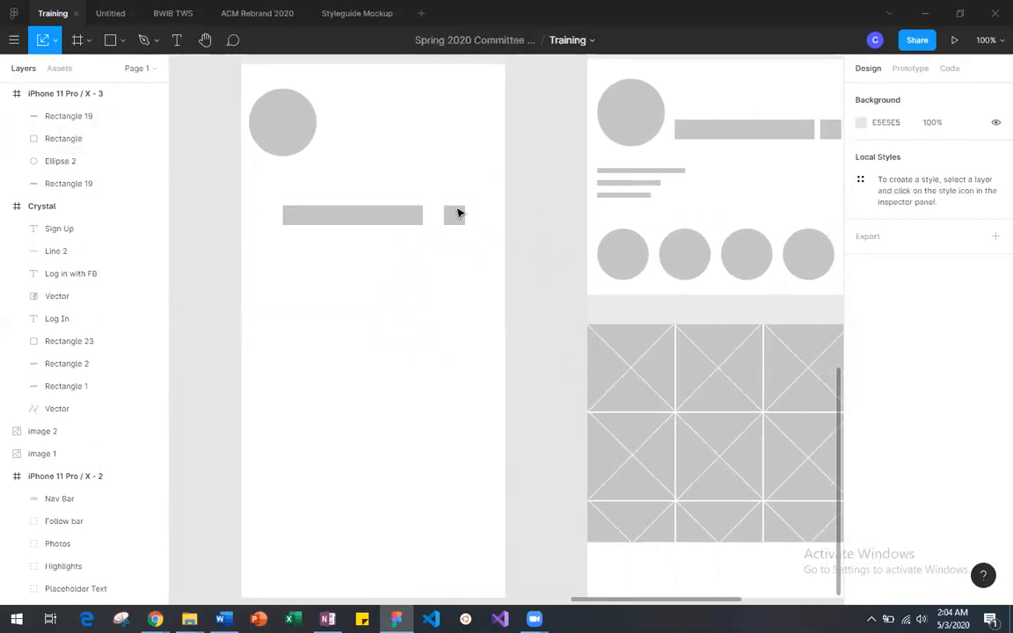
{"action": "left_click_drag", "start_coordinate": [455, 215], "coordinate": [442, 217]}
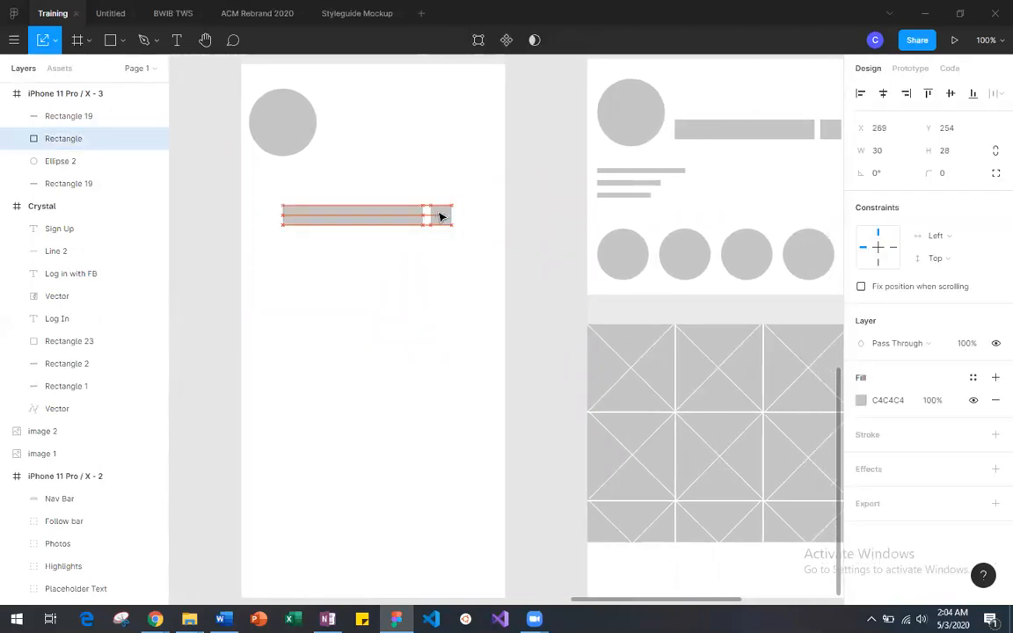
{"action": "left_click", "coordinate": [484, 235]}
Step: Shift the grey follow bar in iPhone 11 Pro / X - 3 closer to the small square, to X 65
{"action": "left_click_drag", "start_coordinate": [258, 175], "coordinate": [431, 216]}
{"action": "scroll", "coordinate": [373, 223], "scroll_direction": "right", "scroll_amount": 3}
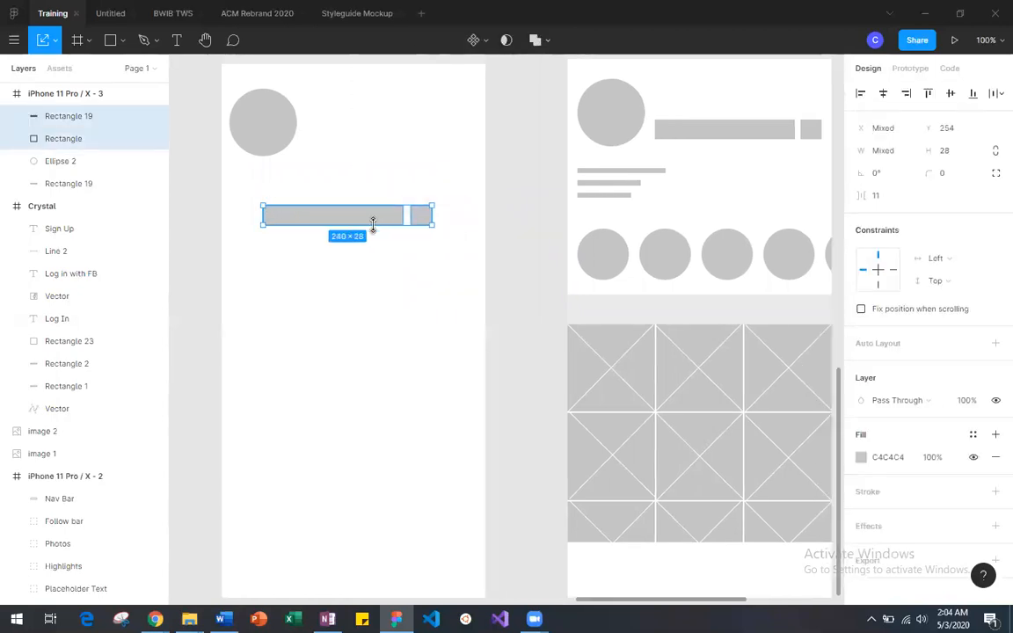
{"action": "left_click", "coordinate": [368, 268]}
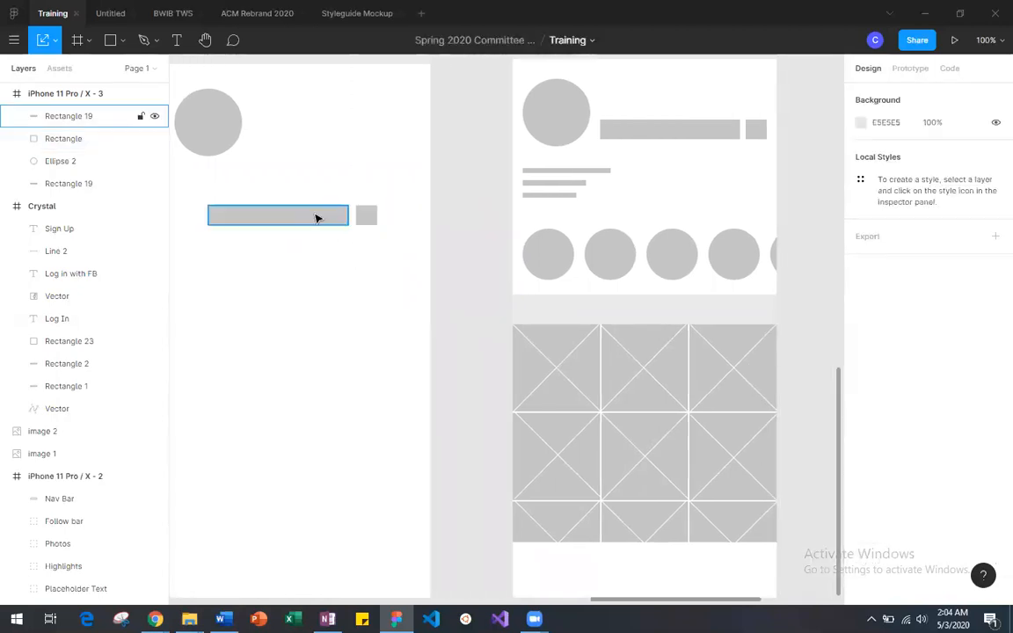
{"action": "mouse_move", "coordinate": [317, 218]}
{"action": "left_mouse_down"}
{"action": "mouse_move", "coordinate": [715, 150]}
{"action": "mouse_move", "coordinate": [705, 99]}
{"action": "mouse_move", "coordinate": [710, 106]}
{"action": "mouse_move", "coordinate": [572, 124]}
{"action": "mouse_move", "coordinate": [317, 197]}
{"action": "mouse_move", "coordinate": [321, 219]}
{"action": "left_mouse_up"}
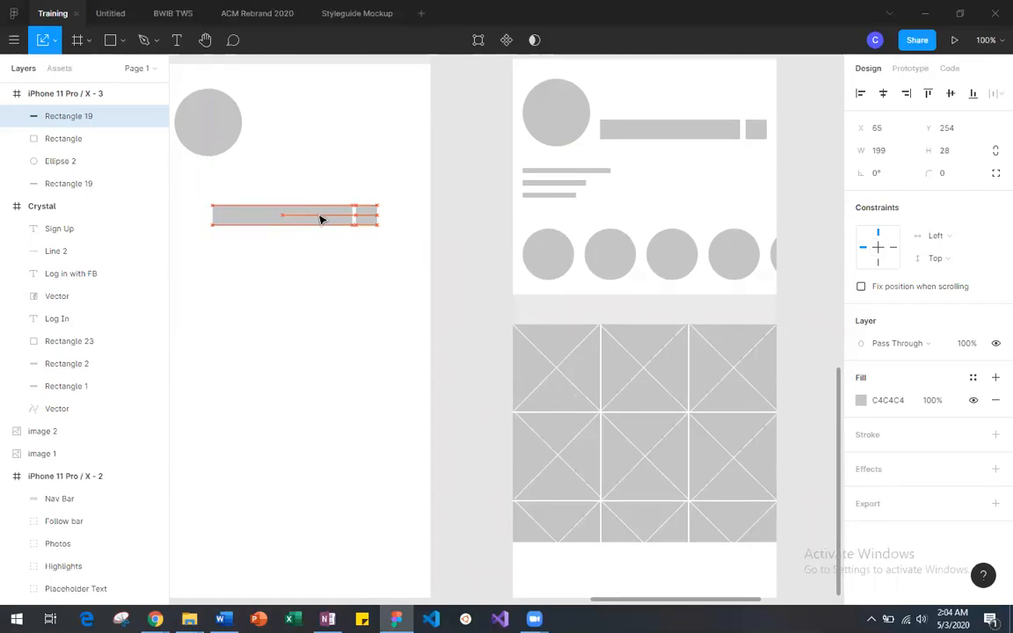
Step: Shift the grey follow bar in iPhone 11 Pro / X - 3 to X 59, leaving a gap of 11 before the small square
{"action": "left_click", "coordinate": [326, 281]}
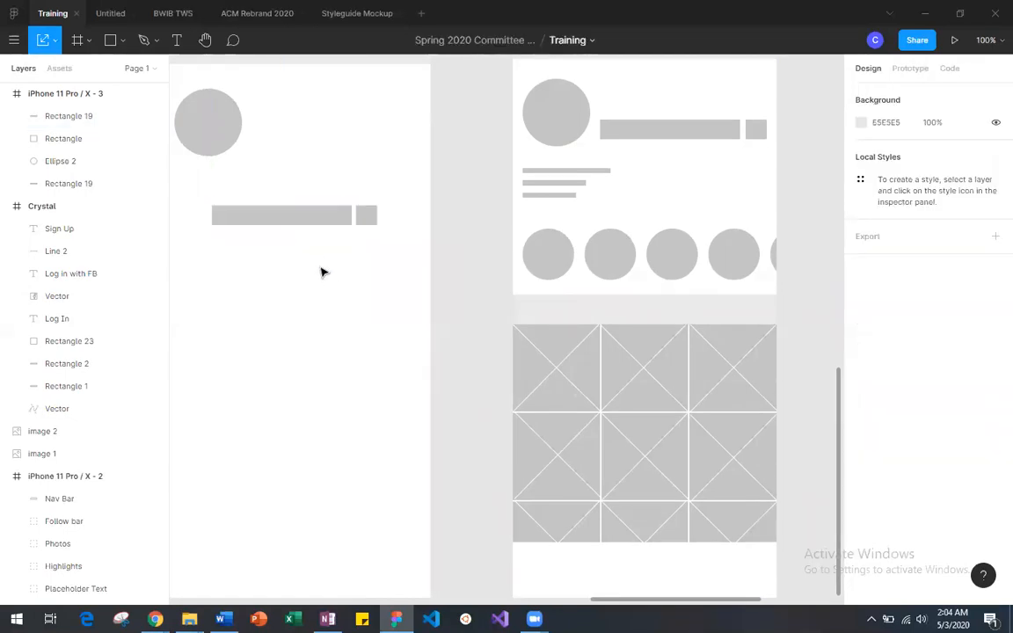
{"action": "left_click", "coordinate": [323, 222]}
{"action": "left_click_drag", "start_coordinate": [322, 227], "coordinate": [317, 231]}
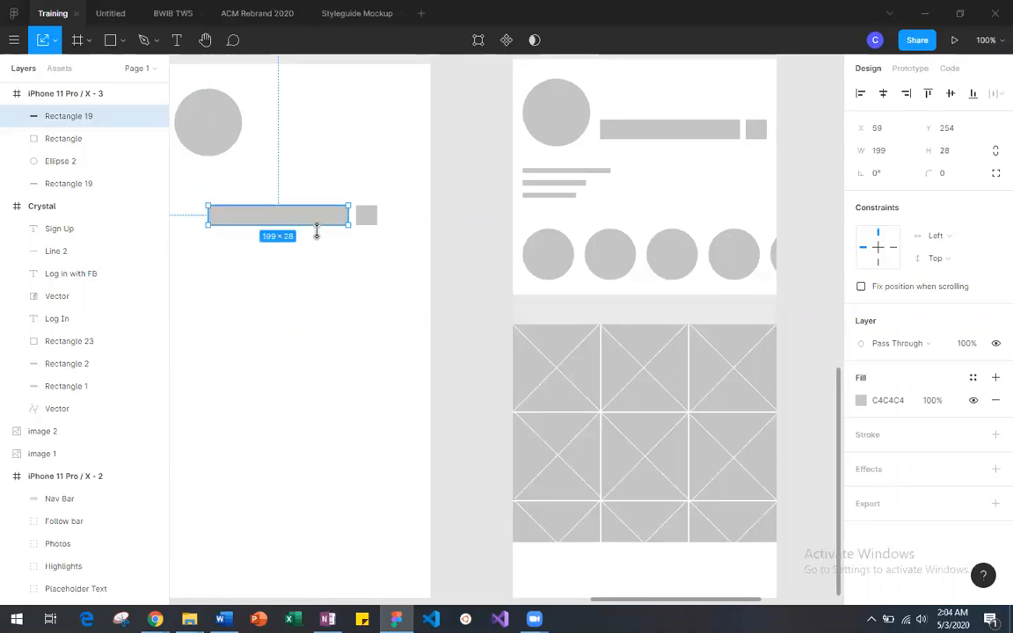
Step: Move the grey follow bar and small square together up beside the profile circle in iPhone 11 Pro / X - 3, to Y 145
{"action": "left_click", "coordinate": [358, 272]}
{"action": "left_click_drag", "start_coordinate": [215, 199], "coordinate": [394, 252]}
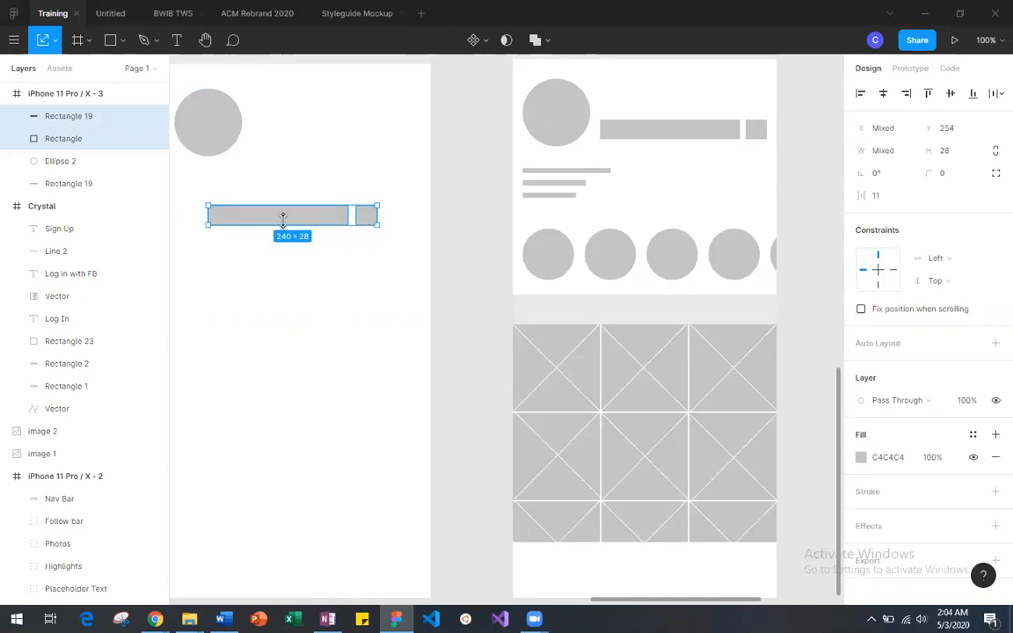
{"action": "left_click_drag", "start_coordinate": [283, 220], "coordinate": [326, 145]}
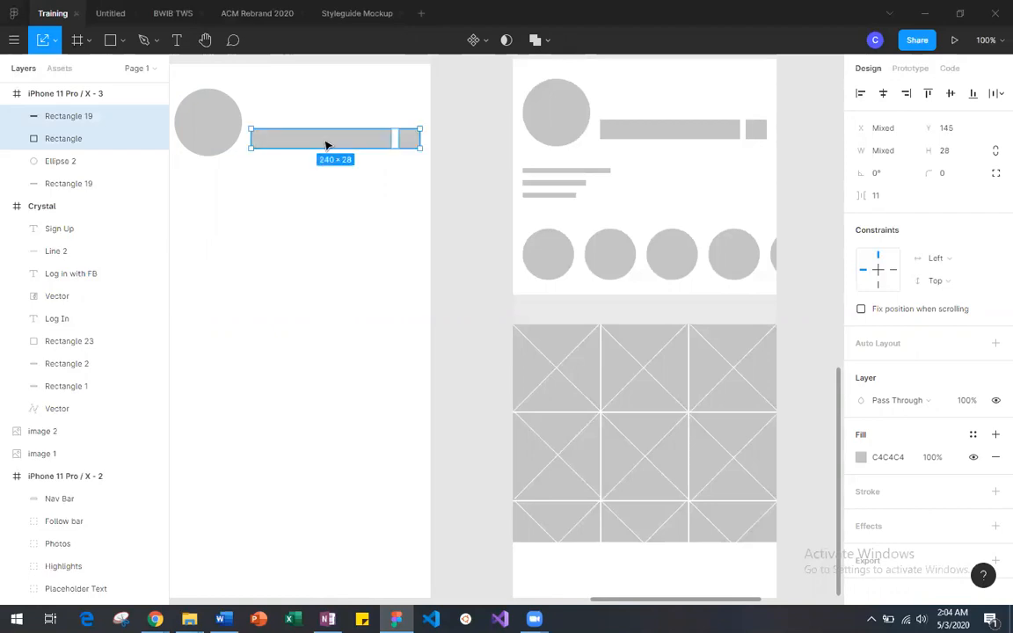
{"action": "left_click", "coordinate": [323, 216]}
Step: Duplicate the three-line text placeholder from Assets for Profile and place the copy in iPhone 11 Pro / X - 3 at X 95, Y 276
{"action": "scroll", "coordinate": [322, 222], "scroll_direction": "left", "scroll_amount": 3}
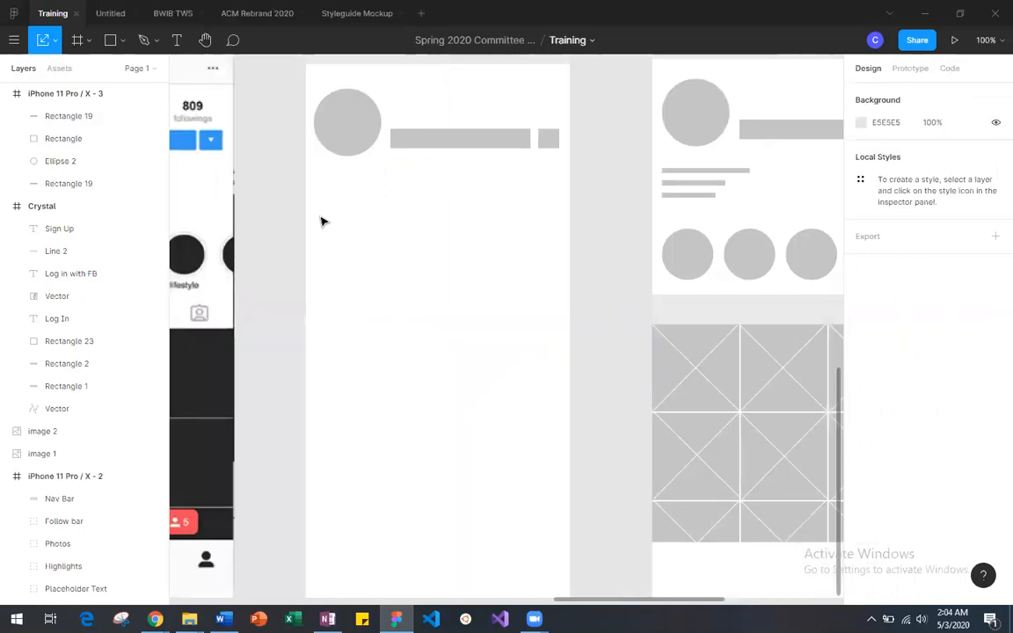
{"action": "scroll", "coordinate": [322, 222], "scroll_direction": "left", "scroll_amount": 10}
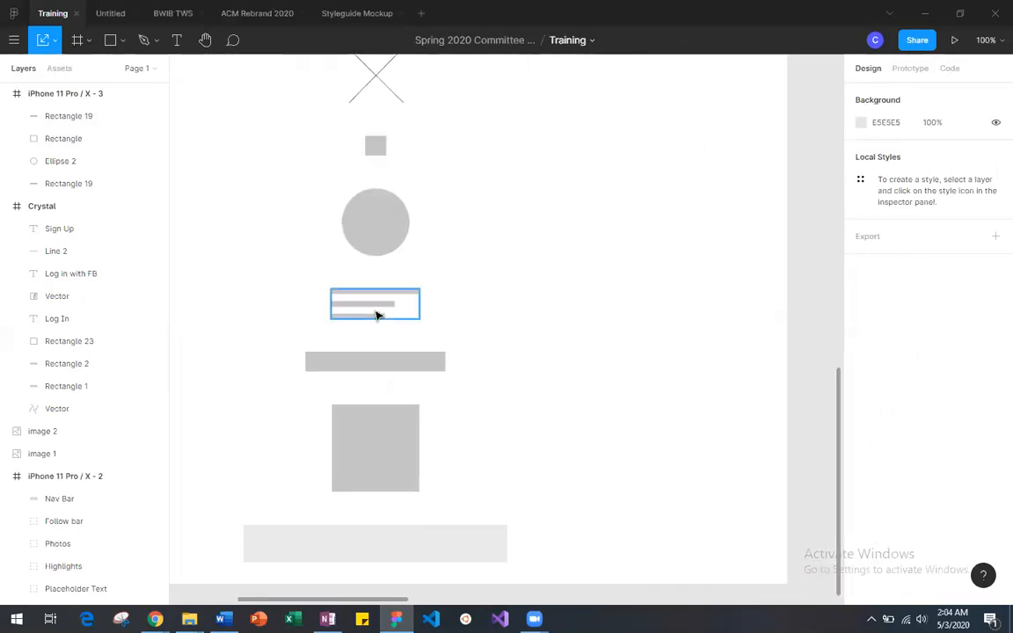
{"action": "left_click", "coordinate": [374, 311]}
{"action": "key", "text": "ctrl+v"}
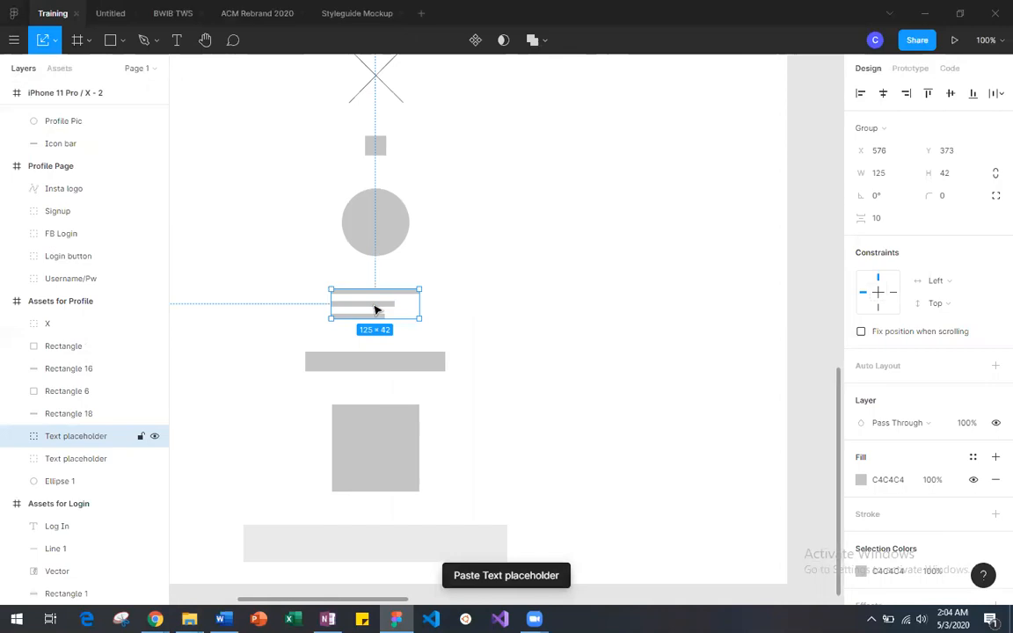
{"action": "key", "text": "minus"}
{"action": "key", "text": "minus"}
{"action": "left_click_drag", "start_coordinate": [476, 327], "coordinate": [783, 313]}
{"action": "scroll", "coordinate": [783, 314], "scroll_direction": "right", "scroll_amount": 3}
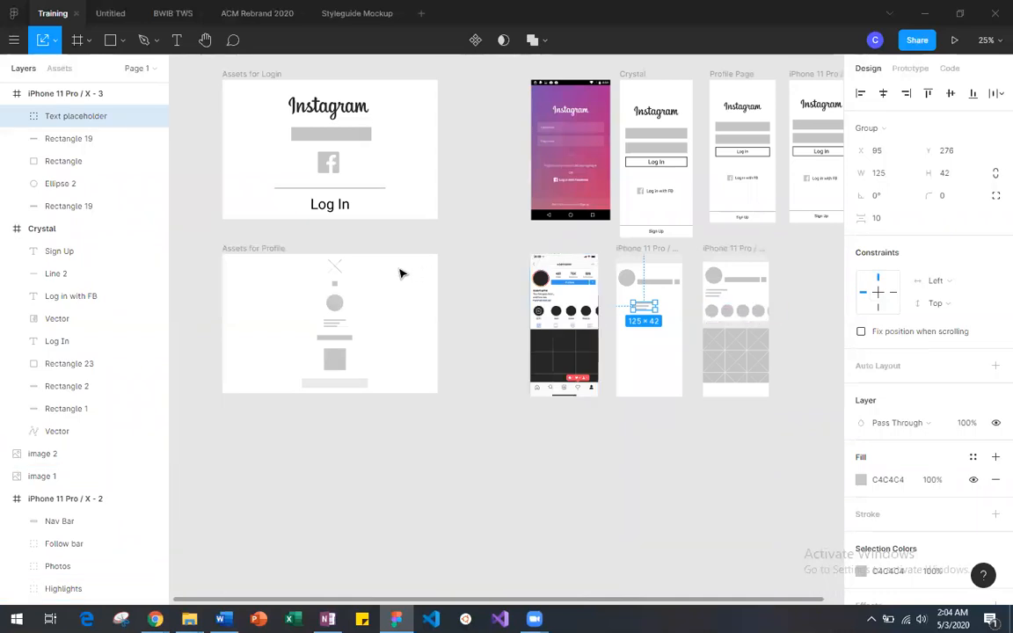
Step: Duplicate the 96 × 96 circle from Assets for Profile and place the copy below the iPhone 11 Pro / X - 3 frame
{"action": "left_click", "coordinate": [335, 303]}
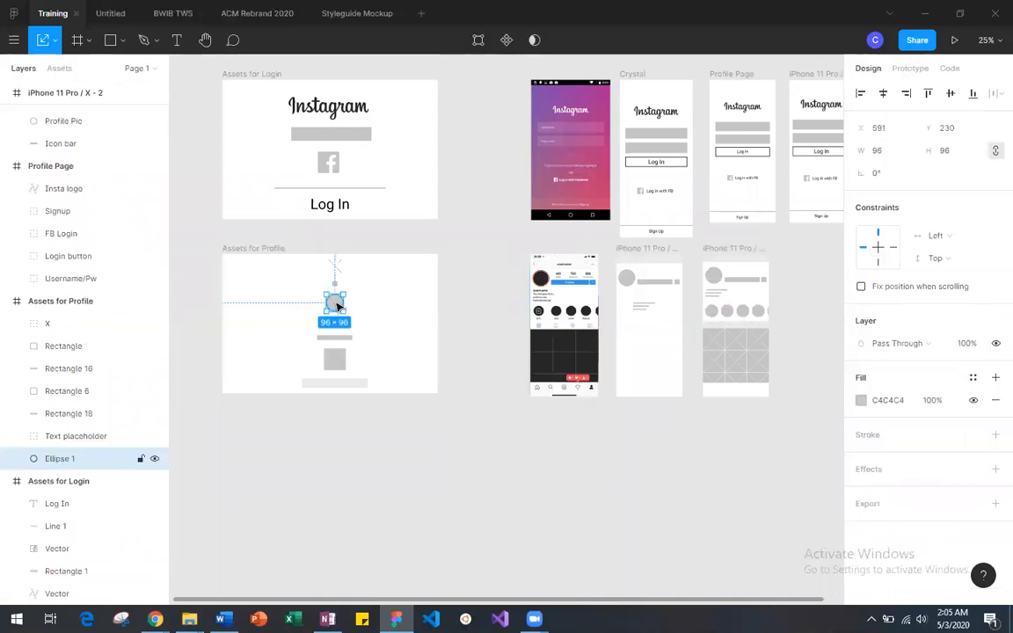
{"action": "key", "text": "ctrl+v"}
{"action": "left_click_drag", "start_coordinate": [335, 303], "coordinate": [624, 420]}
{"action": "scroll", "coordinate": [625, 421], "scroll_direction": "right", "scroll_amount": 3}
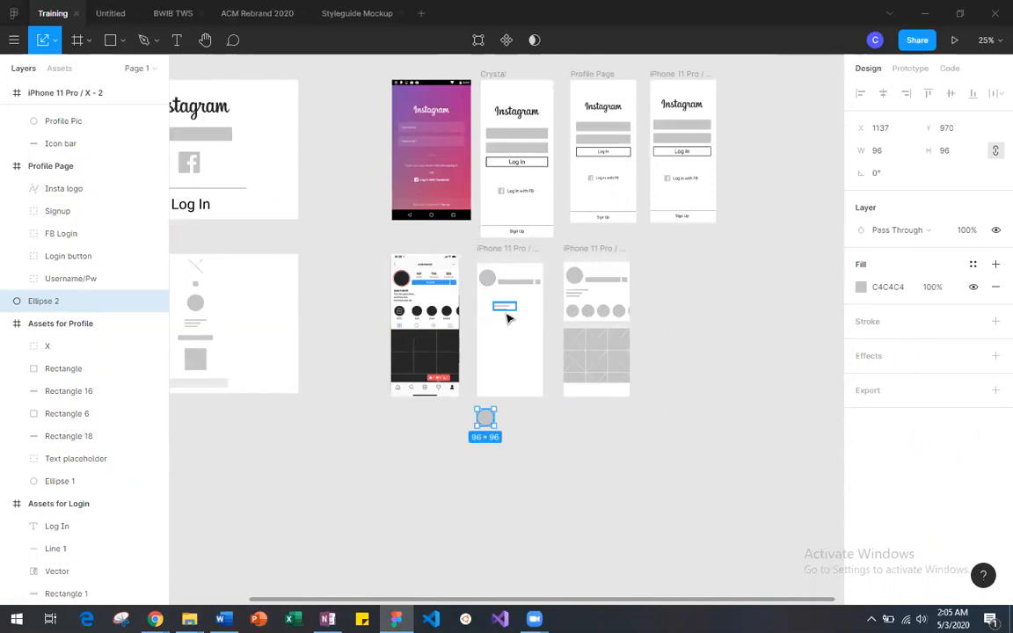
Step: Duplicate the circle below iPhone 11 Pro / X - 3 into a horizontal row of five circles spaced 28 apart
{"action": "scroll", "coordinate": [507, 318], "scroll_direction": "up", "scroll_amount": 3}
{"action": "scroll", "coordinate": [507, 321], "scroll_direction": "down", "scroll_amount": 5}
{"action": "scroll", "coordinate": [474, 284], "scroll_direction": "up", "scroll_amount": 1}
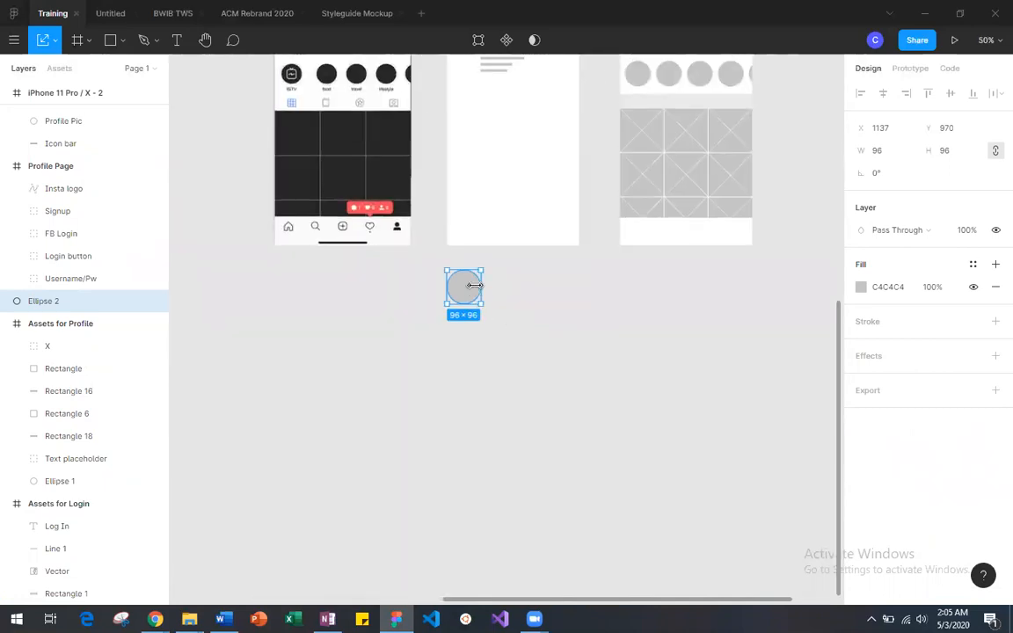
{"action": "key", "text": "ctrl+v"}
{"action": "left_click_drag", "start_coordinate": [473, 306], "coordinate": [517, 306]}
{"action": "left_click", "coordinate": [465, 307]}
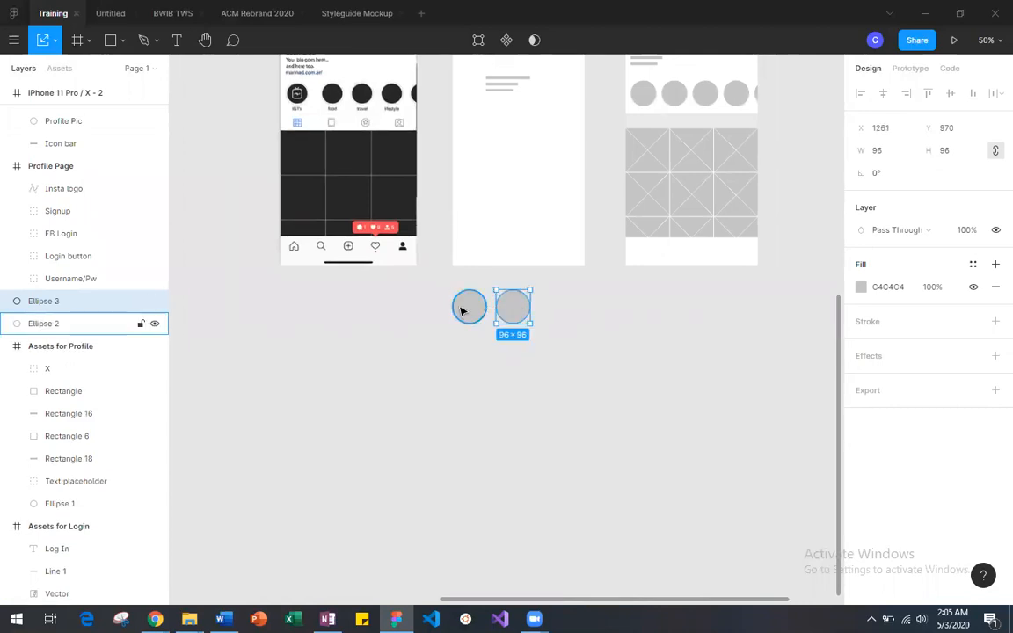
{"action": "left_click_drag", "start_coordinate": [471, 308], "coordinate": [645, 307]}
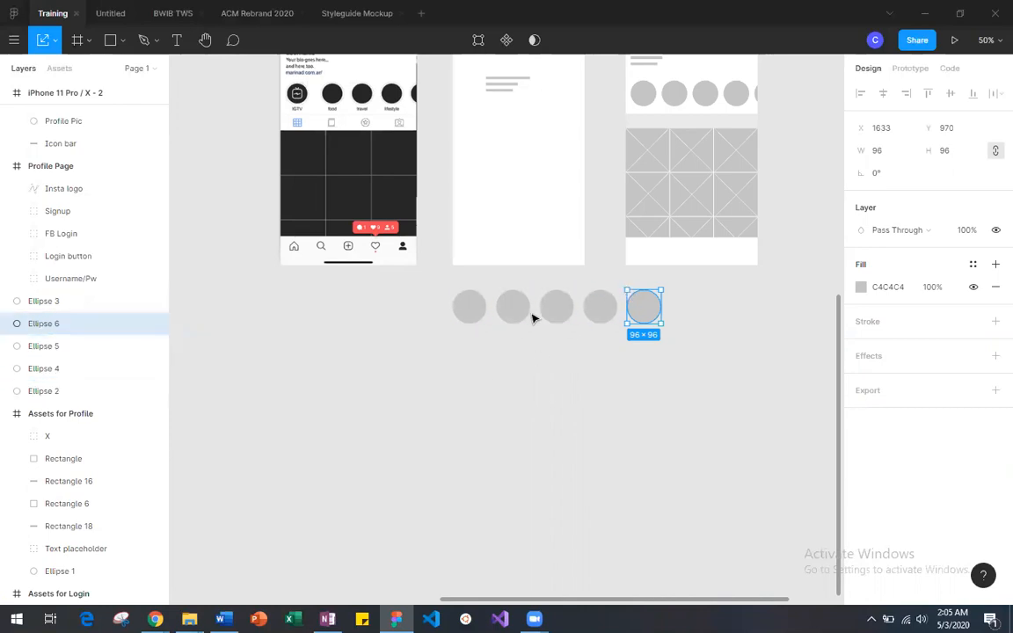
{"action": "left_click", "coordinate": [529, 375]}
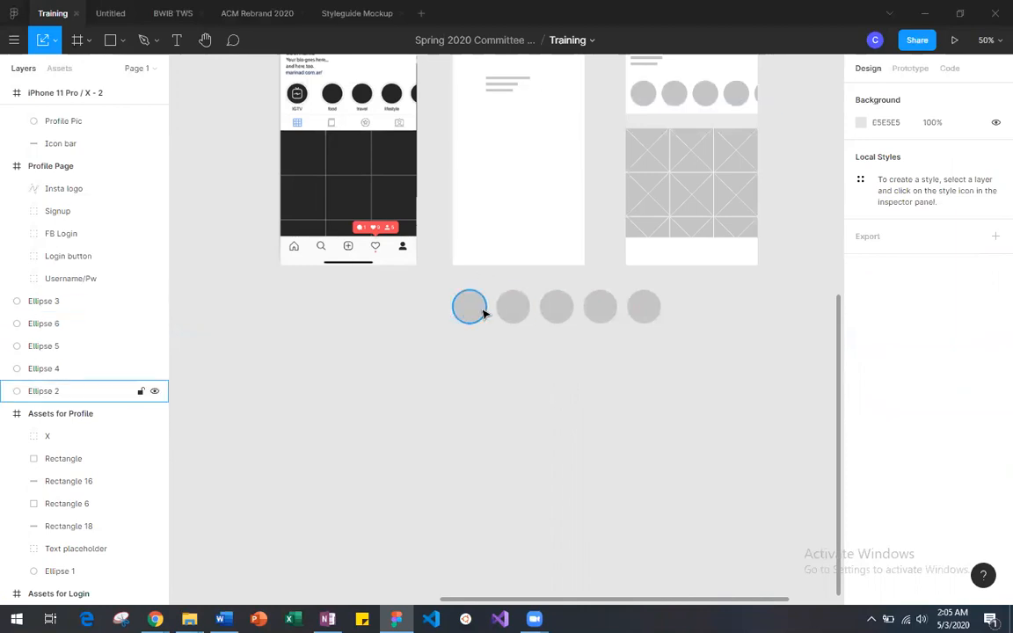
Step: Move the text placeholder in iPhone 11 Pro / X - 3 beneath the profile circle, to X 11, Y 219
{"action": "scroll", "coordinate": [498, 303], "scroll_direction": "up", "scroll_amount": 5}
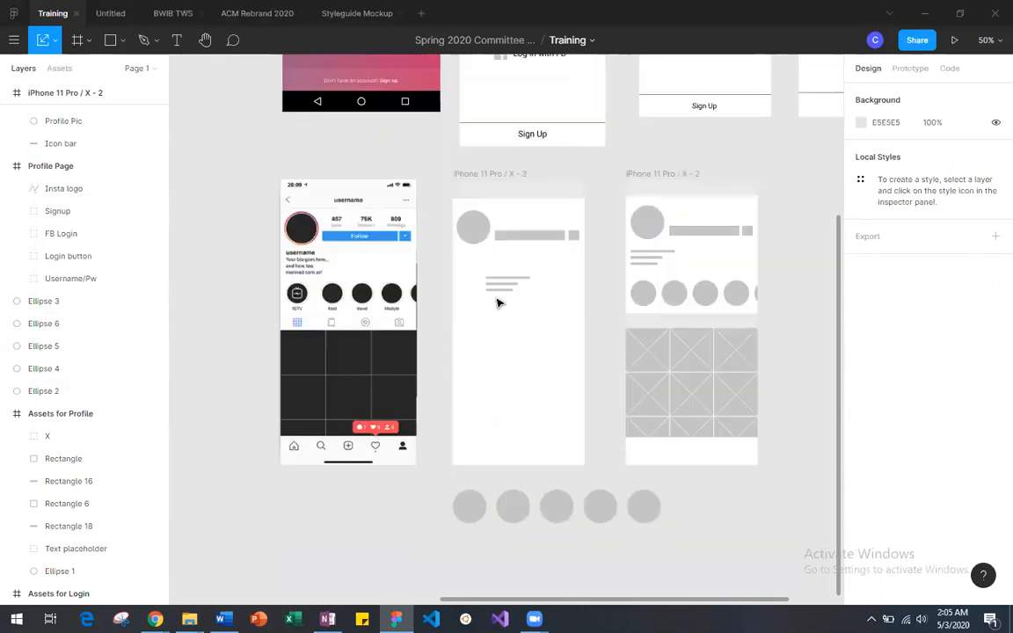
{"action": "key", "text": "ctrl+minus"}
{"action": "key", "text": "ctrl+plus"}
{"action": "key", "text": "ctrl+plus"}
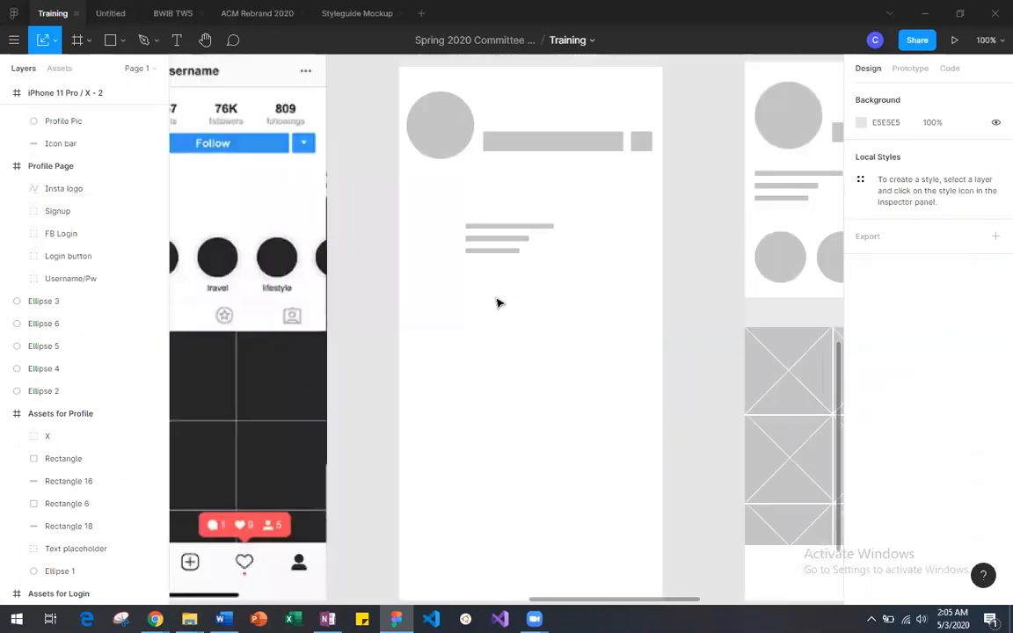
{"action": "scroll", "coordinate": [498, 292], "scroll_direction": "right", "scroll_amount": 5}
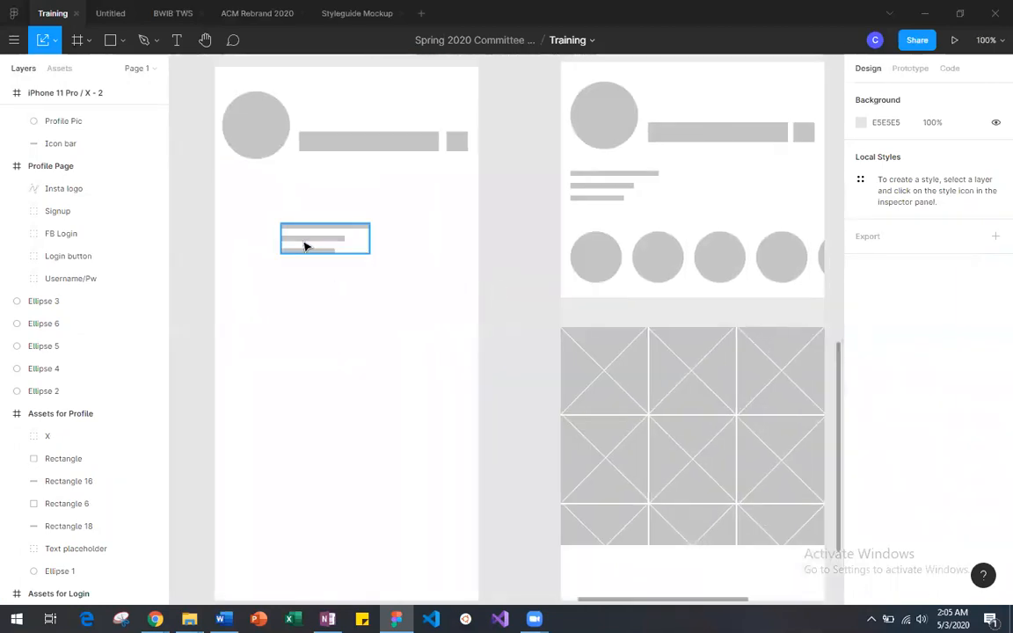
{"action": "left_click", "coordinate": [270, 207]}
{"action": "left_click_drag", "start_coordinate": [270, 208], "coordinate": [254, 206]}
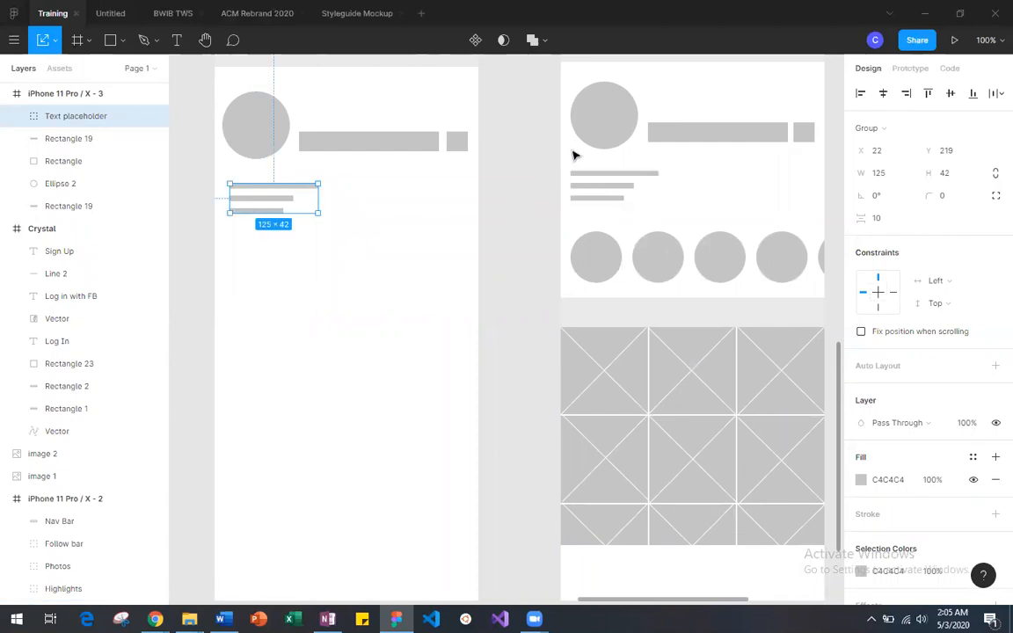
{"action": "left_click_drag", "start_coordinate": [256, 203], "coordinate": [253, 206]}
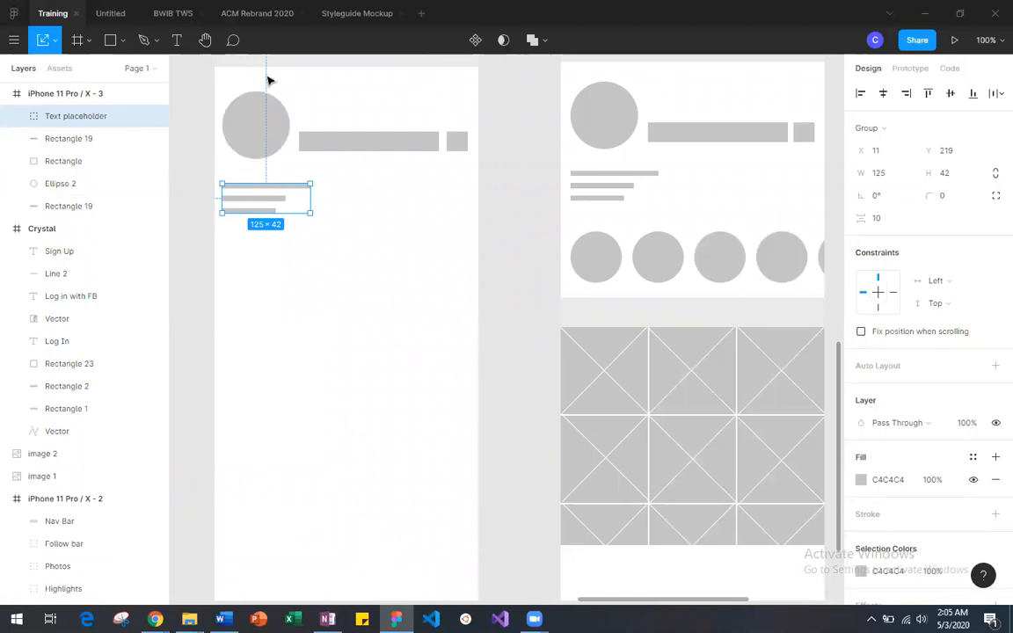
{"action": "key", "text": "alt"}
{"action": "left_click", "coordinate": [297, 237]}
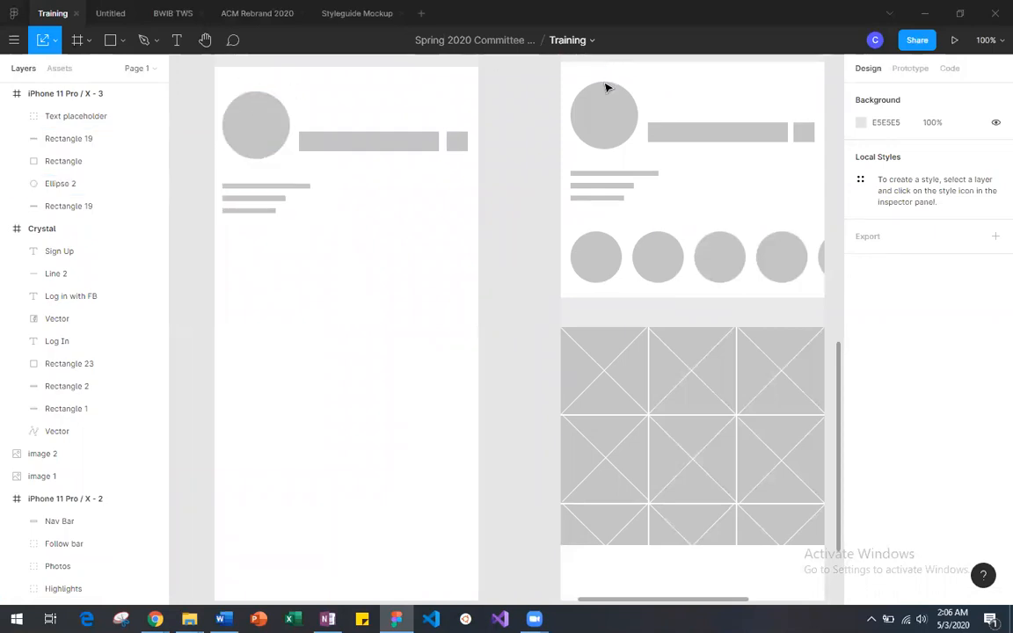
Step: Raise the profile circle, the follow bar with its small square, and the text placeholder slightly in iPhone 11 Pro / X - 3
{"action": "left_click_drag", "start_coordinate": [266, 124], "coordinate": [467, 154]}
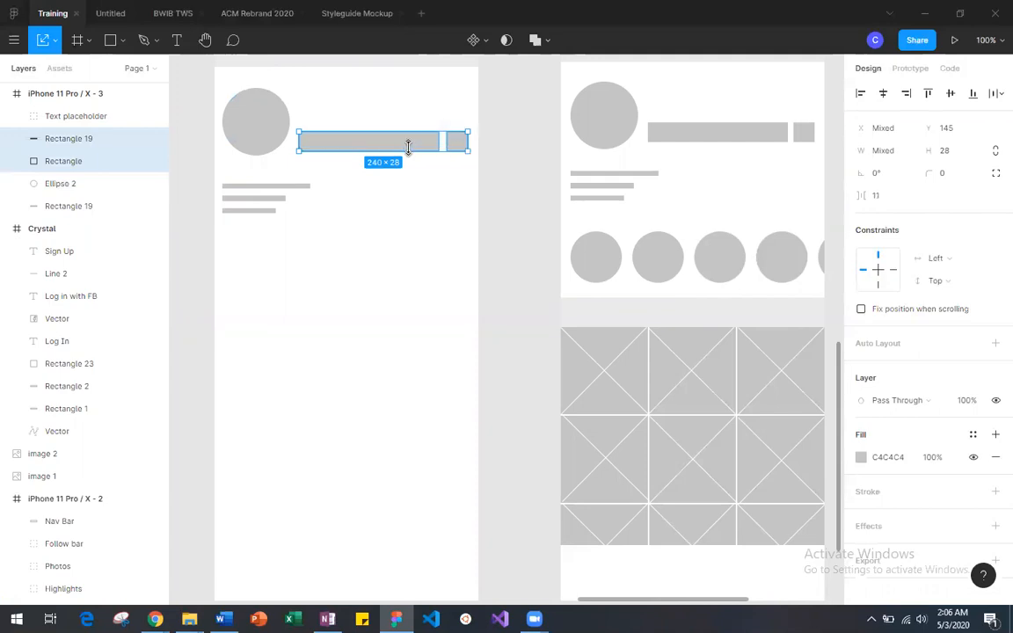
{"action": "left_click_drag", "start_coordinate": [404, 146], "coordinate": [404, 142]}
{"action": "left_click_drag", "start_coordinate": [267, 213], "coordinate": [266, 207]}
{"action": "left_click", "coordinate": [278, 218]}
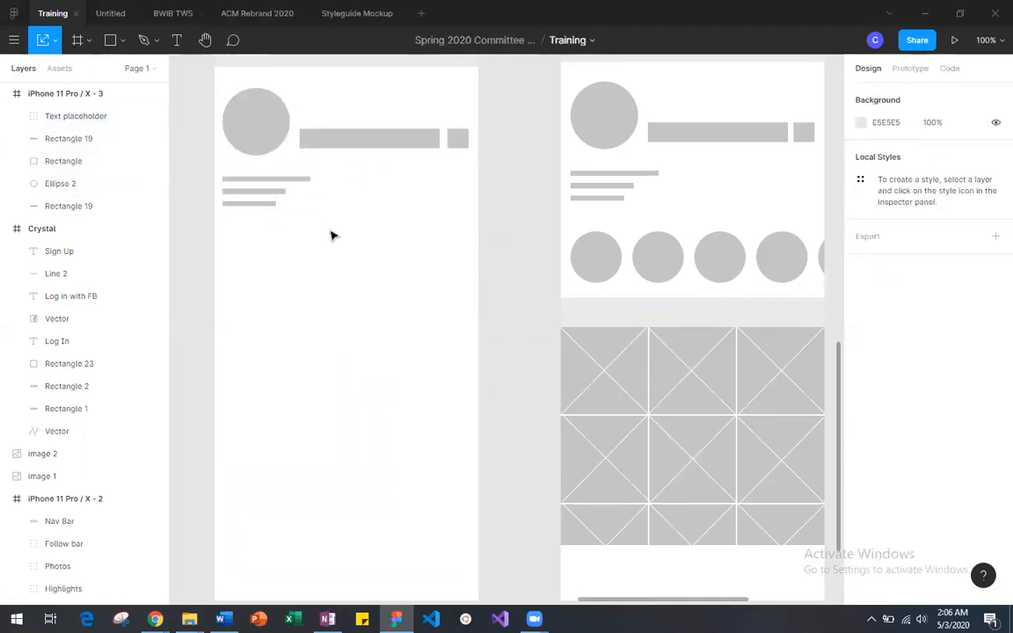
Step: Examine the profile assets, the reference screenshot and the iPhone 11 Pro / X - 2 wireframe for the elements still missing
{"action": "scroll", "coordinate": [332, 234], "scroll_direction": "down", "scroll_amount": 5}
{"action": "scroll", "coordinate": [332, 234], "scroll_direction": "left", "scroll_amount": 15}
{"action": "scroll", "coordinate": [333, 234], "scroll_direction": "up", "scroll_amount": 3}
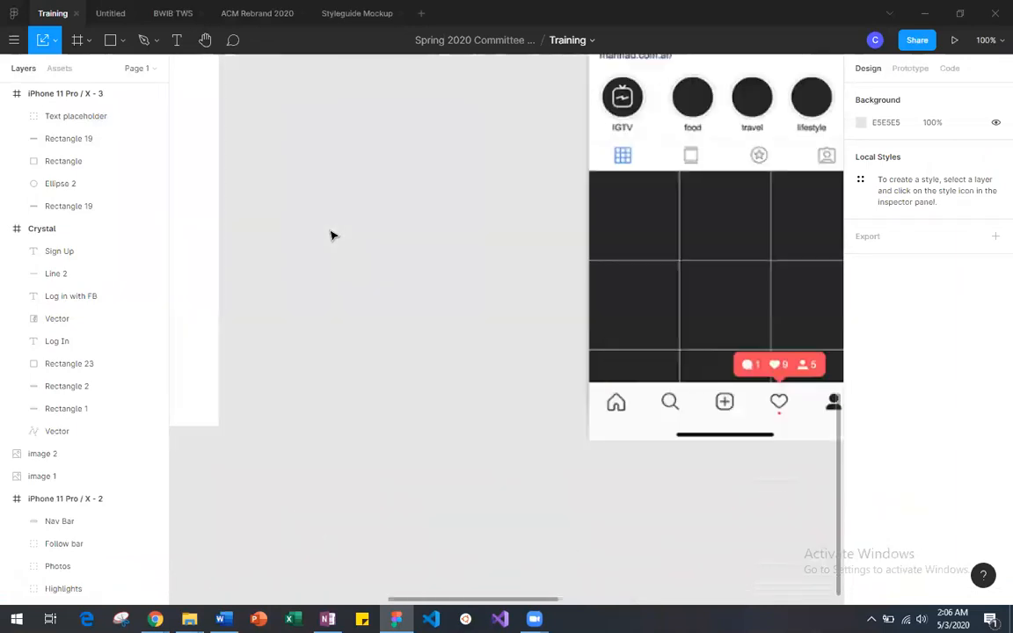
{"action": "scroll", "coordinate": [439, 479], "scroll_direction": "down", "scroll_amount": 2}
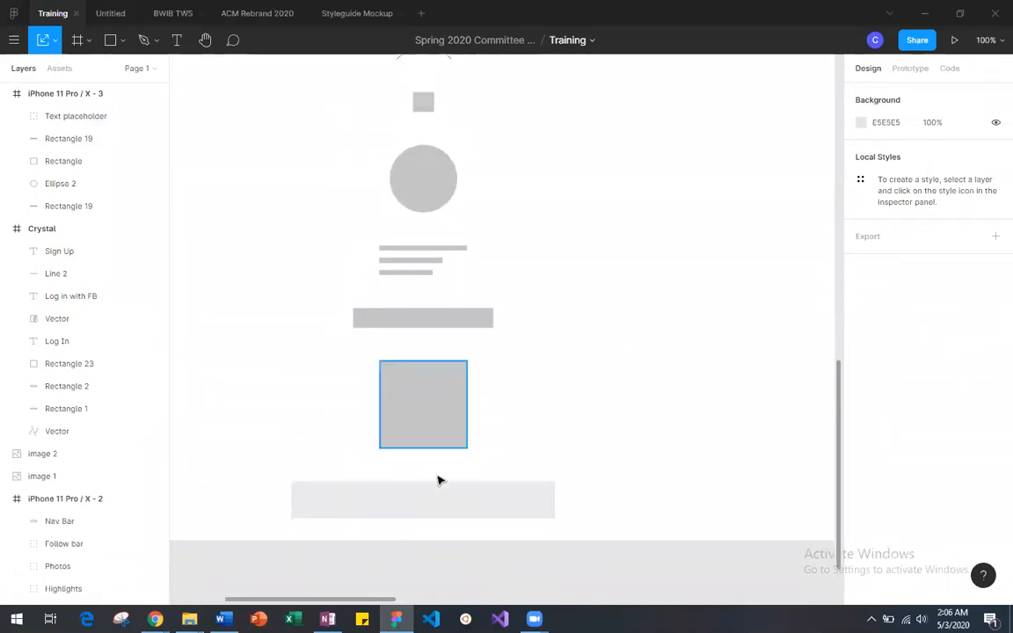
{"action": "scroll", "coordinate": [401, 329], "scroll_direction": "down", "scroll_amount": 1}
{"action": "scroll", "coordinate": [401, 329], "scroll_direction": "right", "scroll_amount": 1}
{"action": "scroll", "coordinate": [400, 329], "scroll_direction": "down", "scroll_amount": 3}
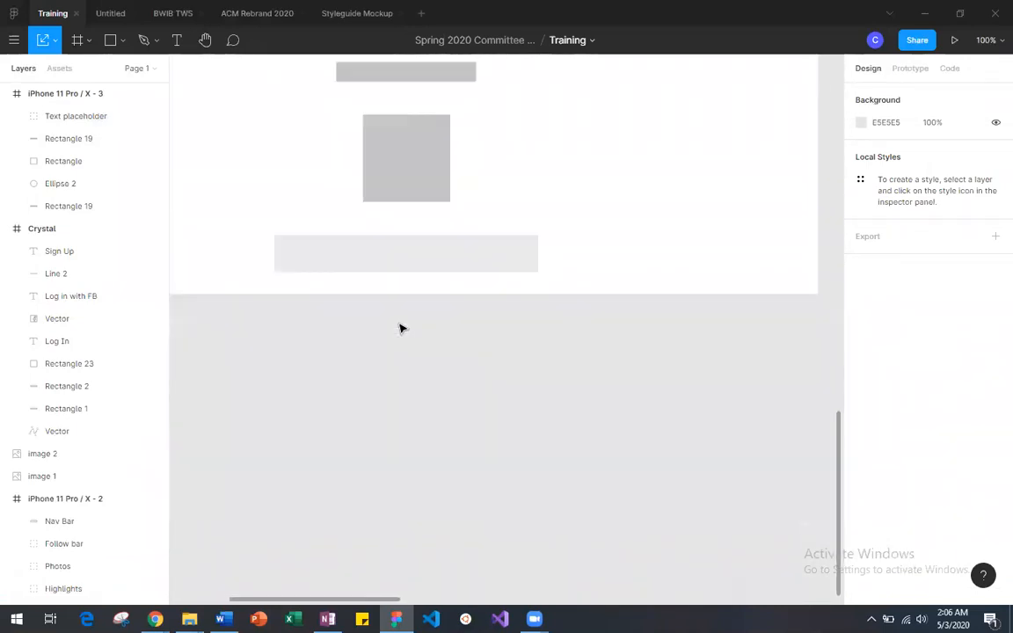
{"action": "scroll", "coordinate": [400, 329], "scroll_direction": "up", "scroll_amount": 1}
{"action": "scroll", "coordinate": [400, 329], "scroll_direction": "right", "scroll_amount": 15}
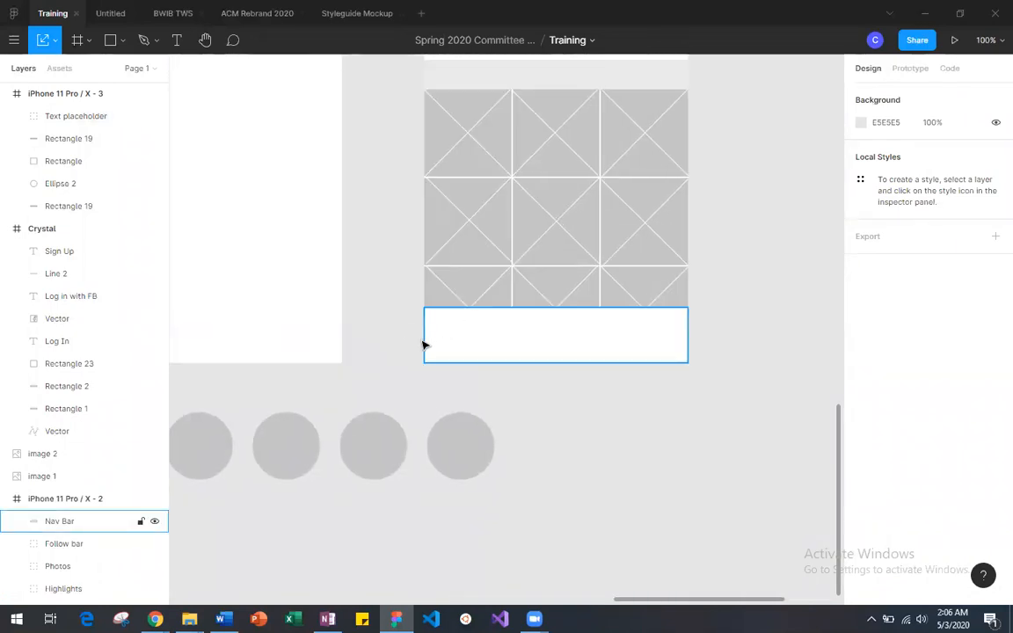
{"action": "scroll", "coordinate": [370, 345], "scroll_direction": "left", "scroll_amount": 5}
{"action": "scroll", "coordinate": [741, 343], "scroll_direction": "right", "scroll_amount": 3}
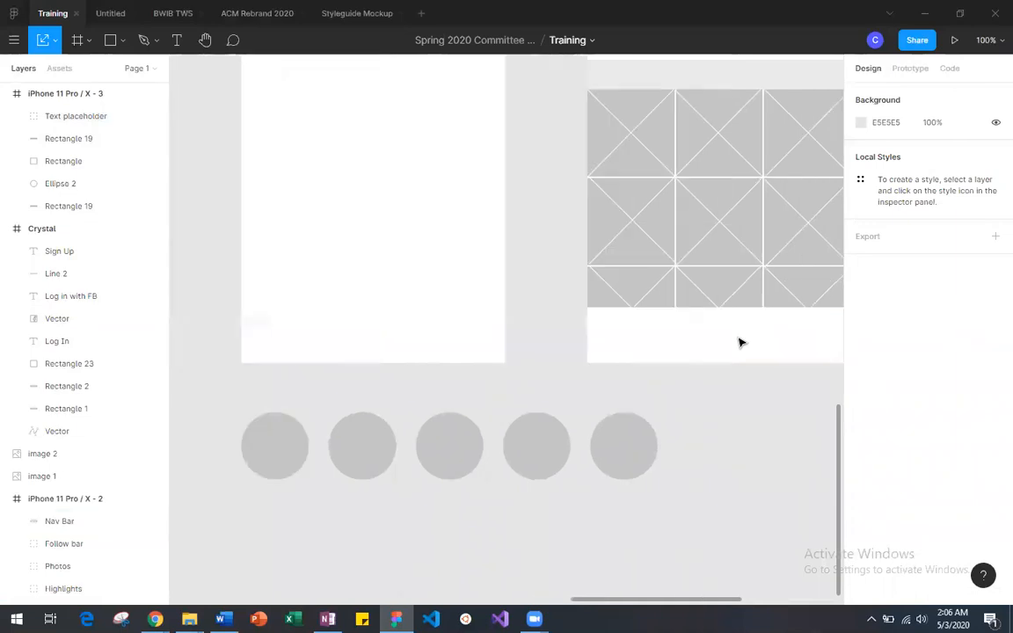
{"action": "scroll", "coordinate": [704, 324], "scroll_direction": "right", "scroll_amount": 3}
{"action": "scroll", "coordinate": [613, 351], "scroll_direction": "up", "scroll_amount": 4}
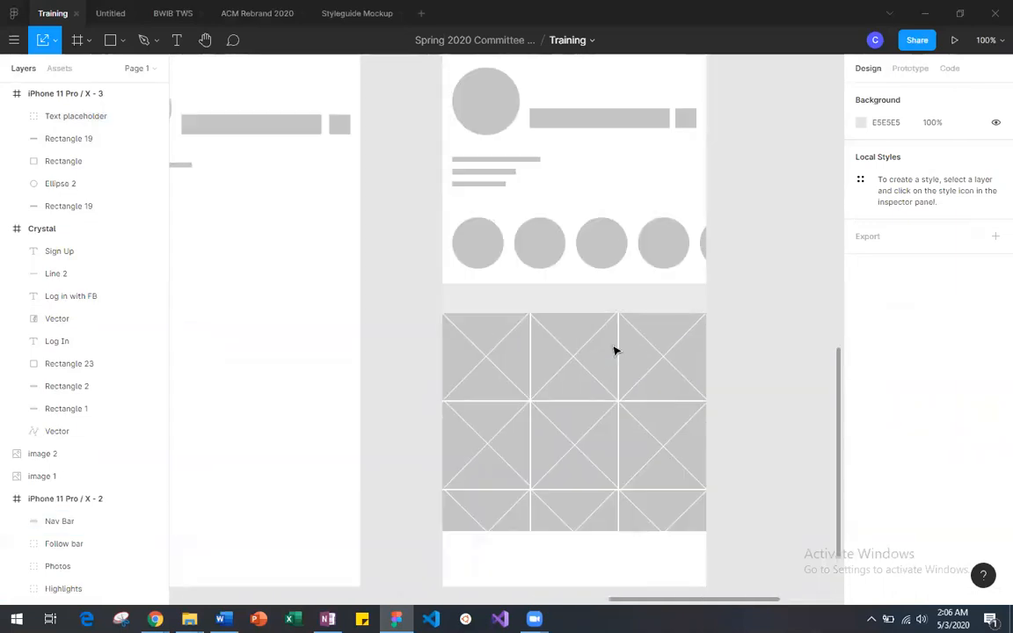
{"action": "scroll", "coordinate": [614, 350], "scroll_direction": "down", "scroll_amount": 3}
{"action": "scroll", "coordinate": [545, 147], "scroll_direction": "left", "scroll_amount": 5}
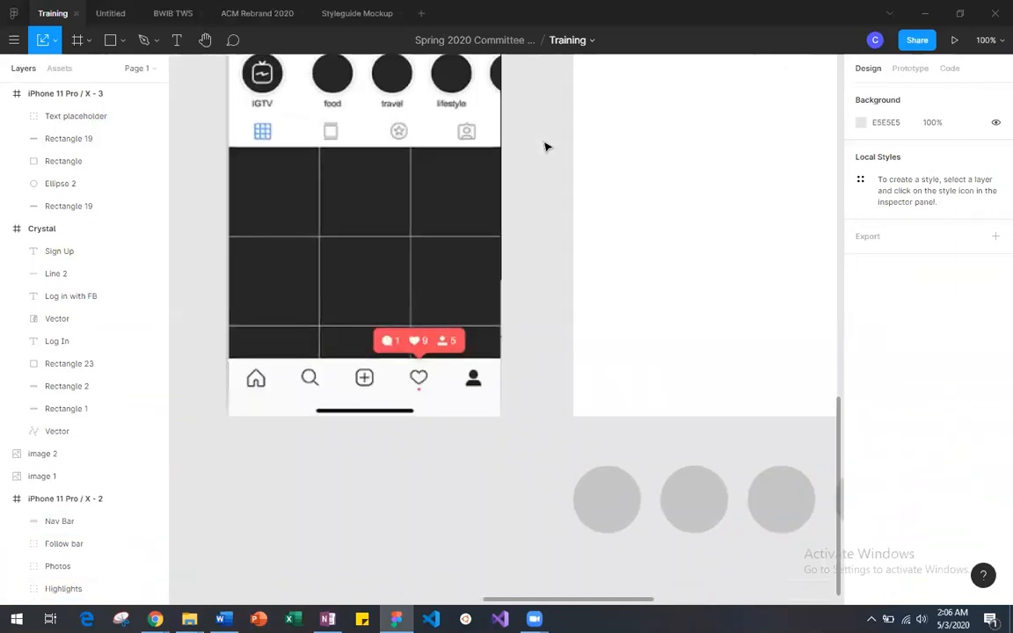
{"action": "scroll", "coordinate": [545, 147], "scroll_direction": "right", "scroll_amount": 1}
{"action": "scroll", "coordinate": [546, 147], "scroll_direction": "left", "scroll_amount": 1}
{"action": "scroll", "coordinate": [546, 147], "scroll_direction": "up", "scroll_amount": 3}
{"action": "scroll", "coordinate": [545, 147], "scroll_direction": "down", "scroll_amount": 3}
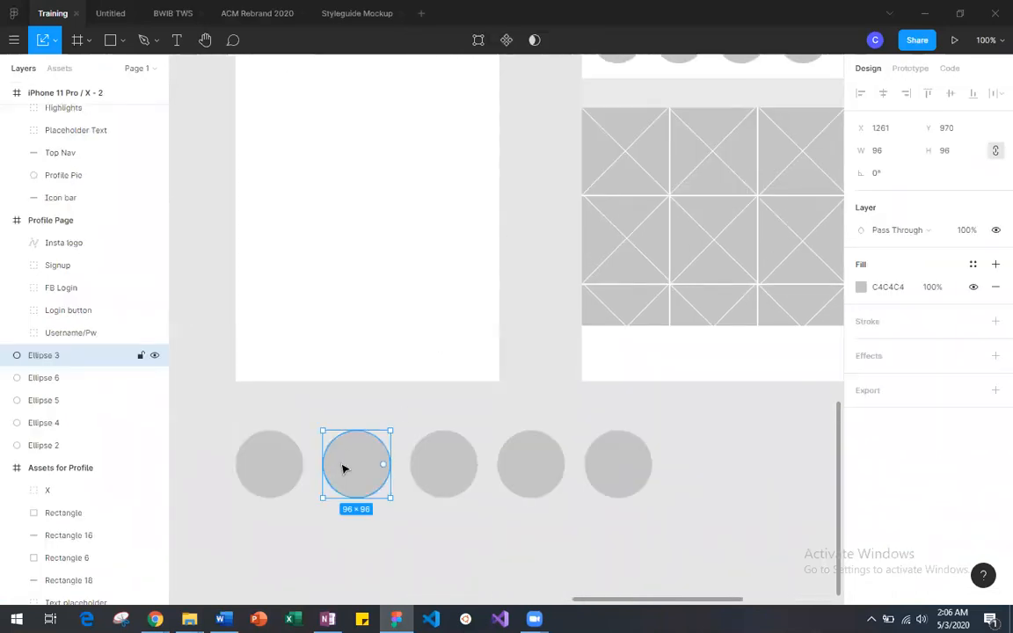
Step: Move the second circle in the row below iPhone 11 Pro / X - 3 closer to the first, to X 1247
{"action": "key", "text": "ctrl+minus"}
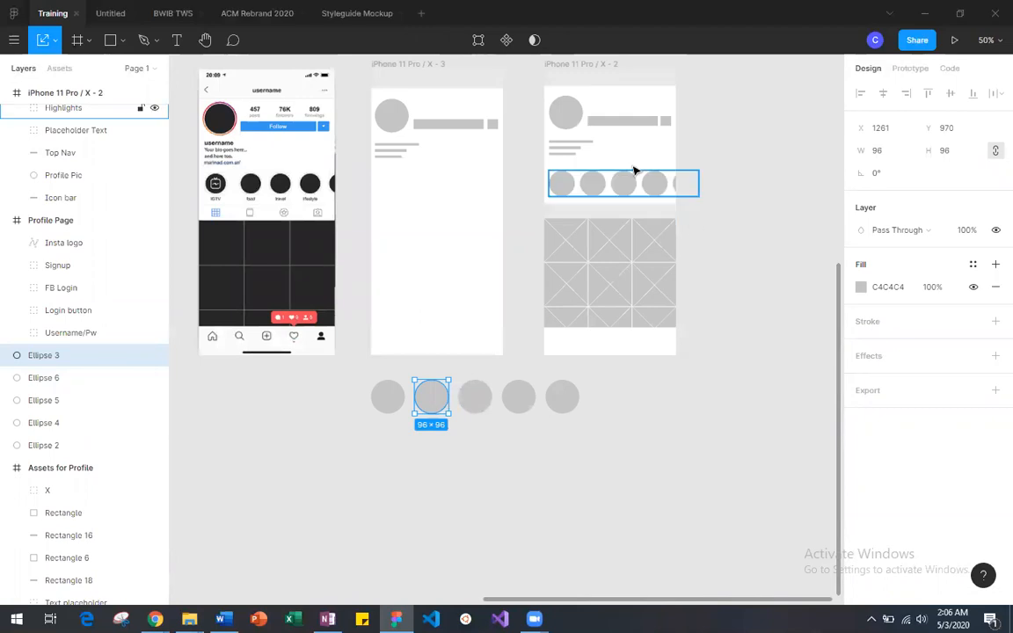
{"action": "left_click", "coordinate": [479, 424]}
{"action": "left_click_drag", "start_coordinate": [432, 400], "coordinate": [437, 407]}
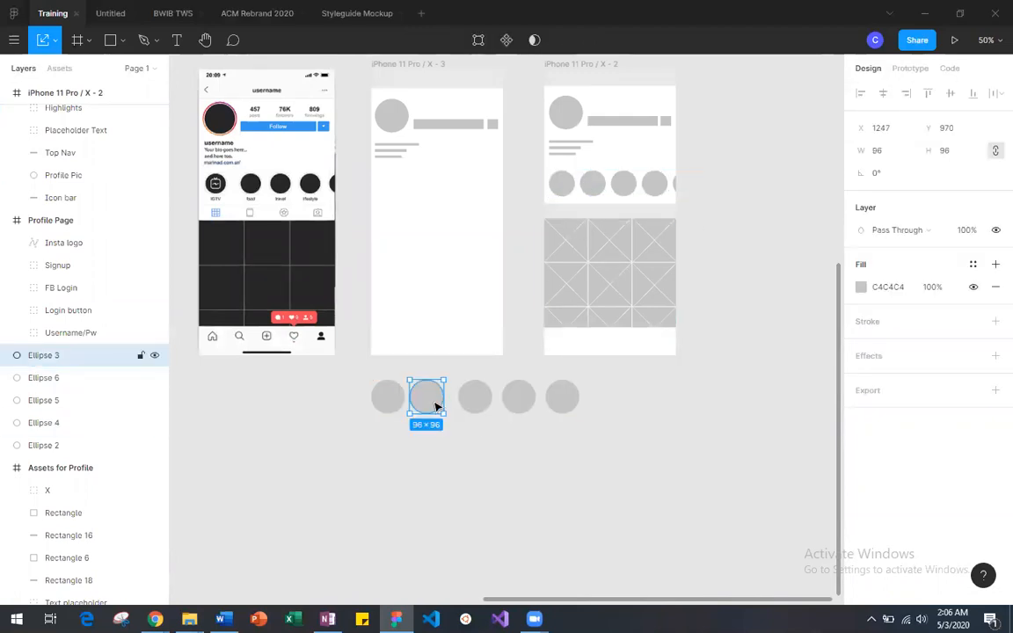
Step: Move the last three circles of the row together down and away from the first two, to Y 1208
{"action": "left_click", "coordinate": [466, 453]}
{"action": "left_click_drag", "start_coordinate": [457, 371], "coordinate": [558, 410]}
{"action": "left_click", "coordinate": [511, 448]}
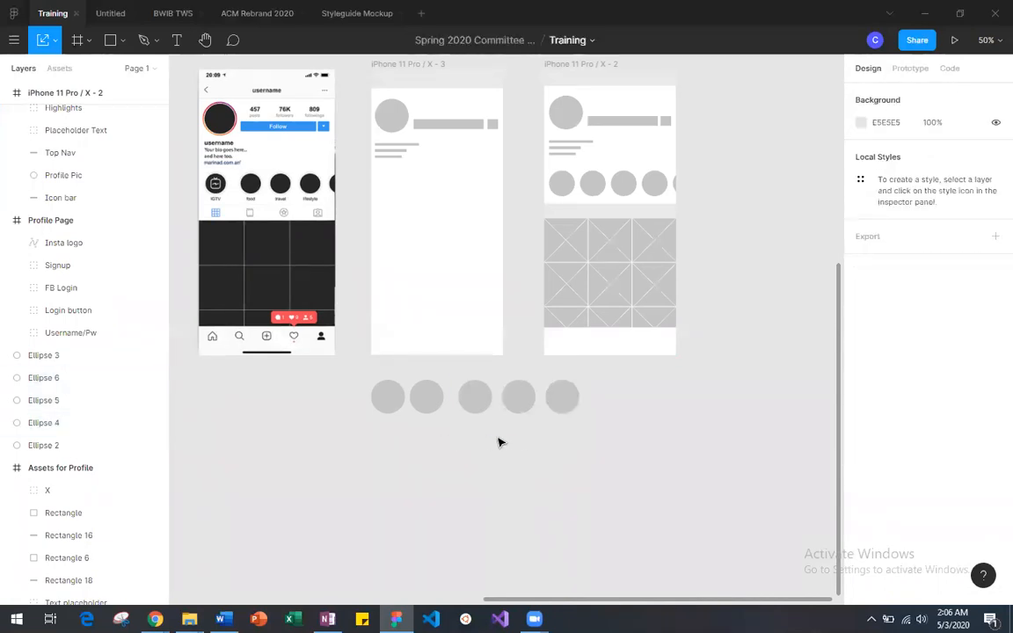
{"action": "left_click_drag", "start_coordinate": [454, 373], "coordinate": [565, 426]}
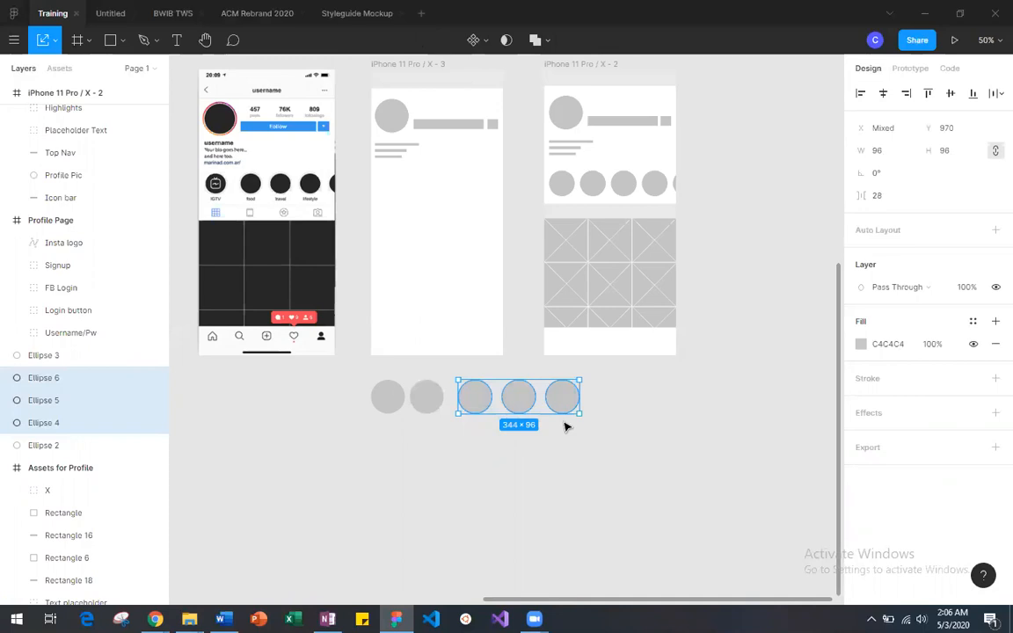
{"action": "left_click_drag", "start_coordinate": [519, 397], "coordinate": [546, 482]}
{"action": "key", "text": "minus"}
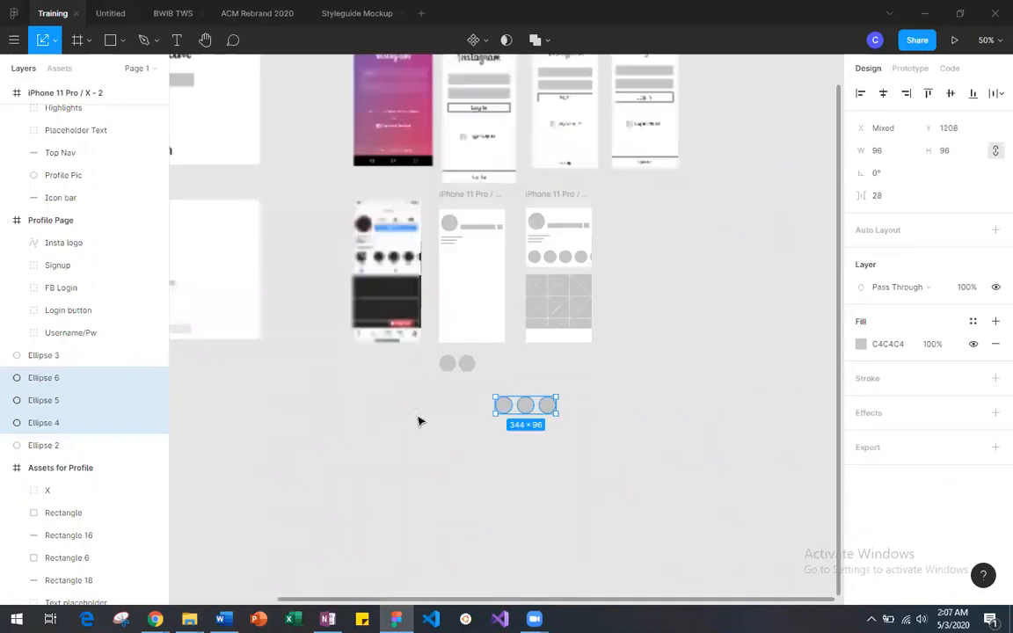
Step: Adjust the second circle below iPhone 11 Pro / X - 3 so its gap to the first circle is 18
{"action": "key", "text": "plus"}
{"action": "key", "text": "plus"}
{"action": "scroll", "coordinate": [420, 423], "scroll_direction": "left", "scroll_amount": 1}
{"action": "scroll", "coordinate": [421, 422], "scroll_direction": "down", "scroll_amount": 2}
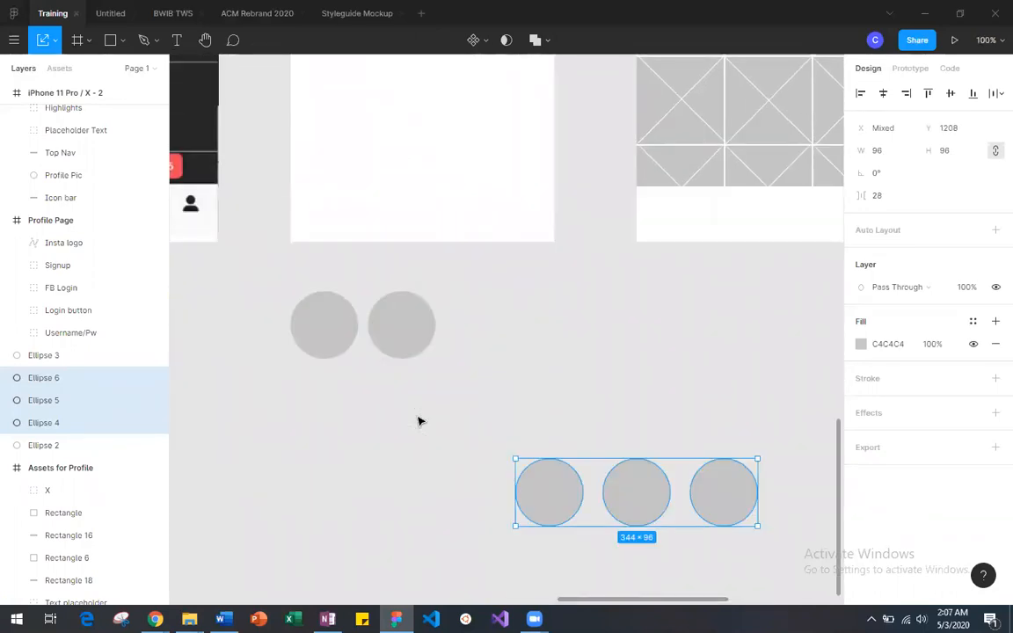
{"action": "key", "text": "minus"}
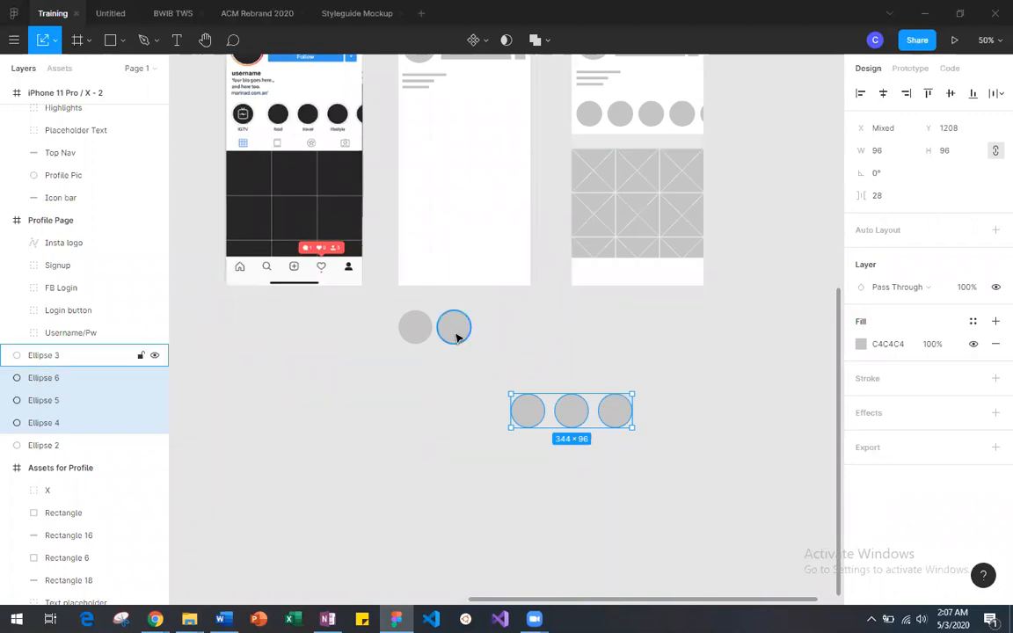
{"action": "left_click", "coordinate": [454, 331]}
{"action": "left_click_drag", "start_coordinate": [456, 333], "coordinate": [455, 333]}
{"action": "left_click", "coordinate": [434, 471]}
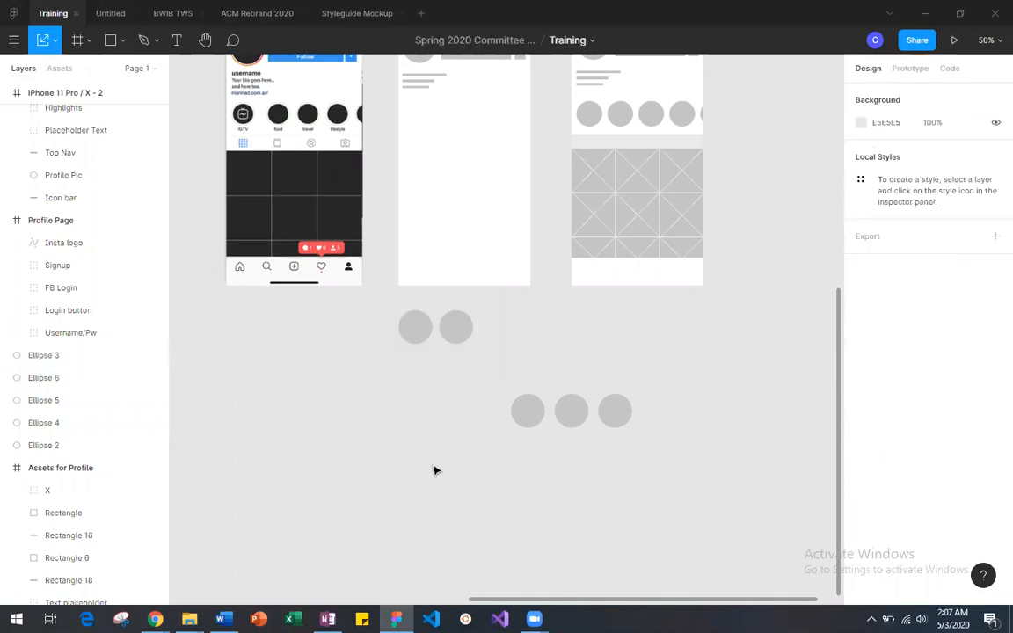
{"action": "left_click", "coordinate": [458, 331]}
{"action": "key", "text": "shift+Left"}
{"action": "left_click", "coordinate": [489, 332]}
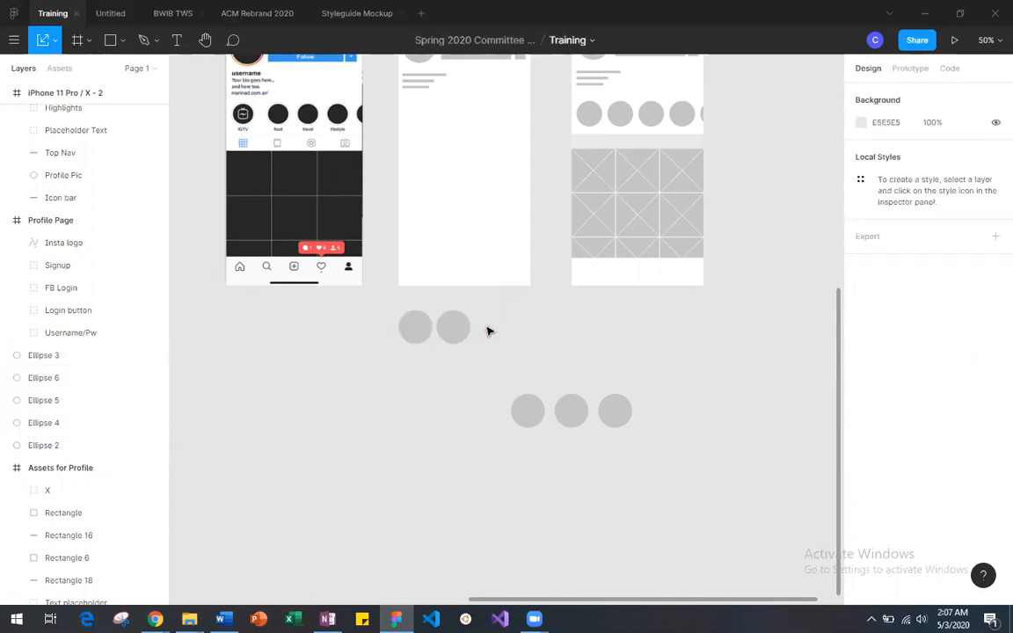
{"action": "left_click", "coordinate": [452, 330]}
{"action": "key", "text": "shift+Right"}
{"action": "left_click", "coordinate": [486, 330]}
Step: Duplicate the first two circles and place the copies beside the originals in the same row, at Y 970
{"action": "left_click_drag", "start_coordinate": [393, 317], "coordinate": [489, 339]}
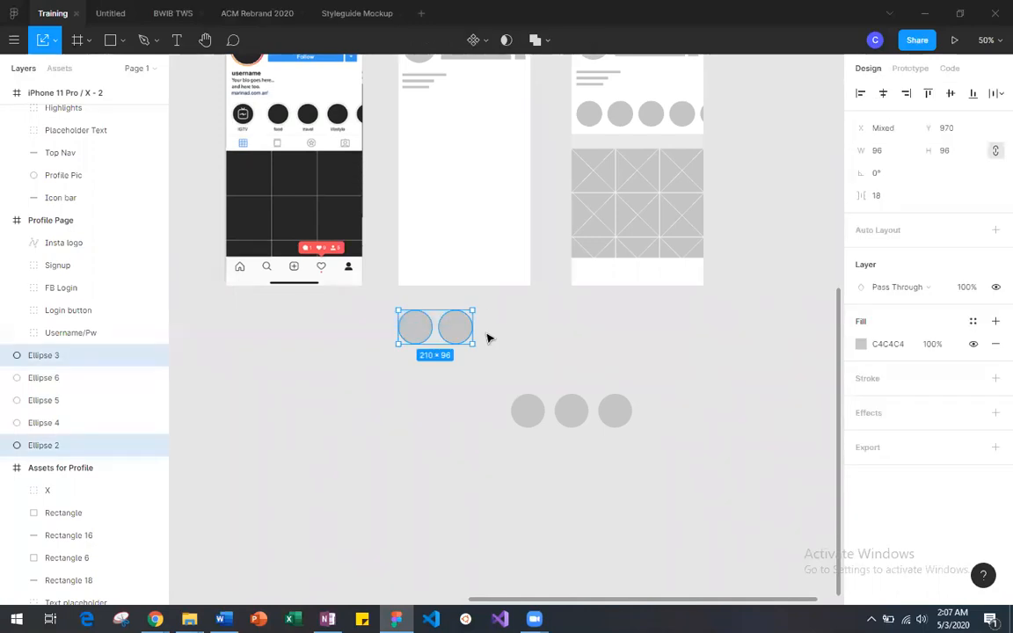
{"action": "key", "text": "ctrl+v"}
{"action": "left_click_drag", "start_coordinate": [458, 330], "coordinate": [535, 330]}
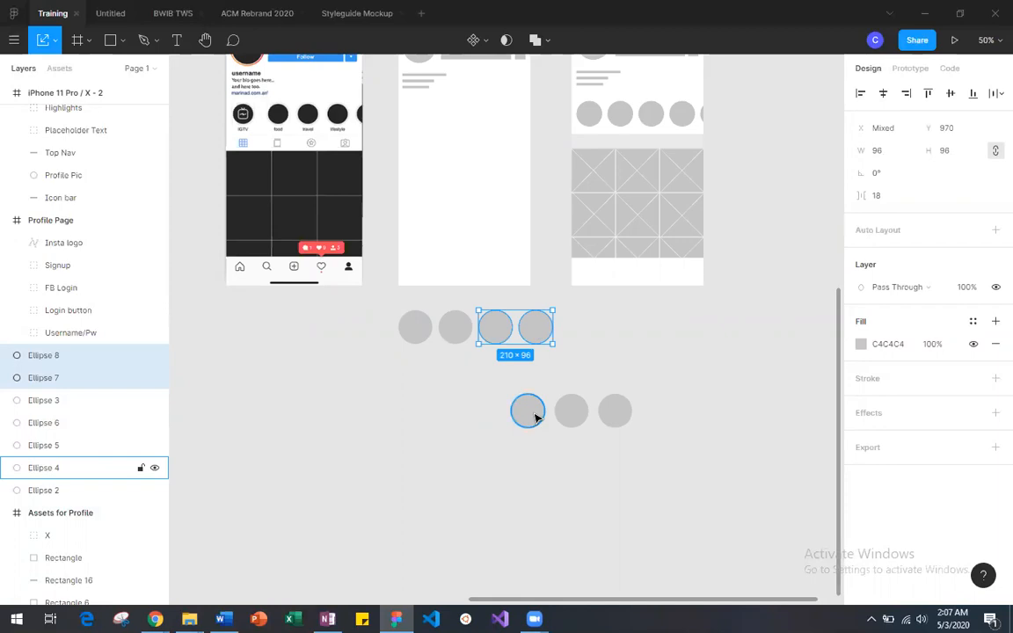
Step: Move the first of the three spare circles to the end of the row as the fifth, and delete the other two
{"action": "left_click_drag", "start_coordinate": [529, 413], "coordinate": [580, 340]}
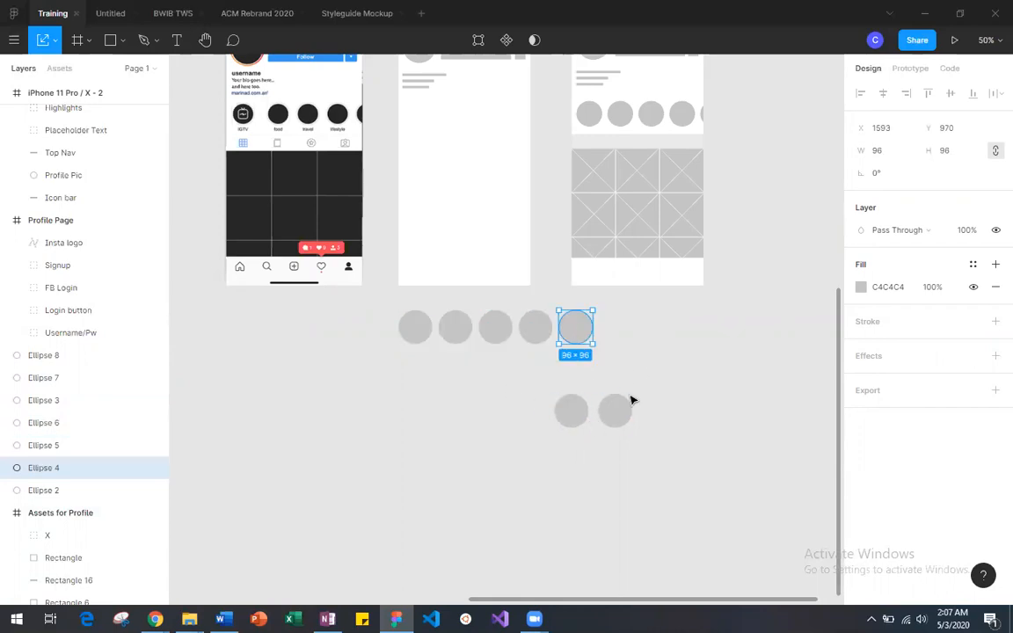
{"action": "left_click", "coordinate": [663, 409]}
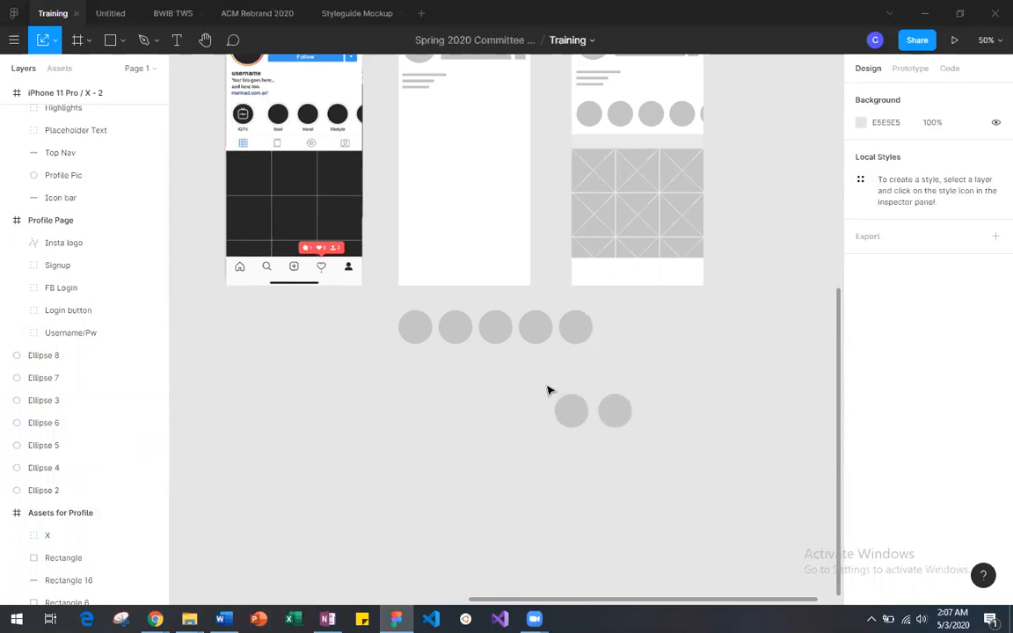
{"action": "left_click_drag", "start_coordinate": [548, 391], "coordinate": [628, 423]}
{"action": "key", "text": "Delete"}
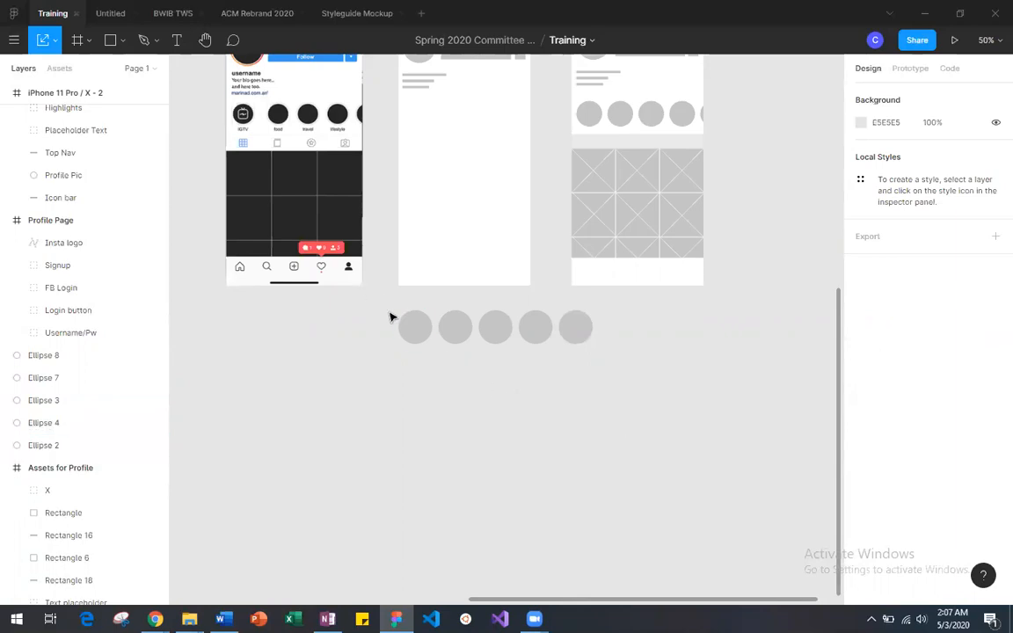
Step: Scale the five-circle row down to about 471 × 82 and move it slightly down to Y 1014
{"action": "left_click_drag", "start_coordinate": [400, 309], "coordinate": [577, 344]}
{"action": "scroll", "coordinate": [501, 335], "scroll_direction": "up", "scroll_amount": 5}
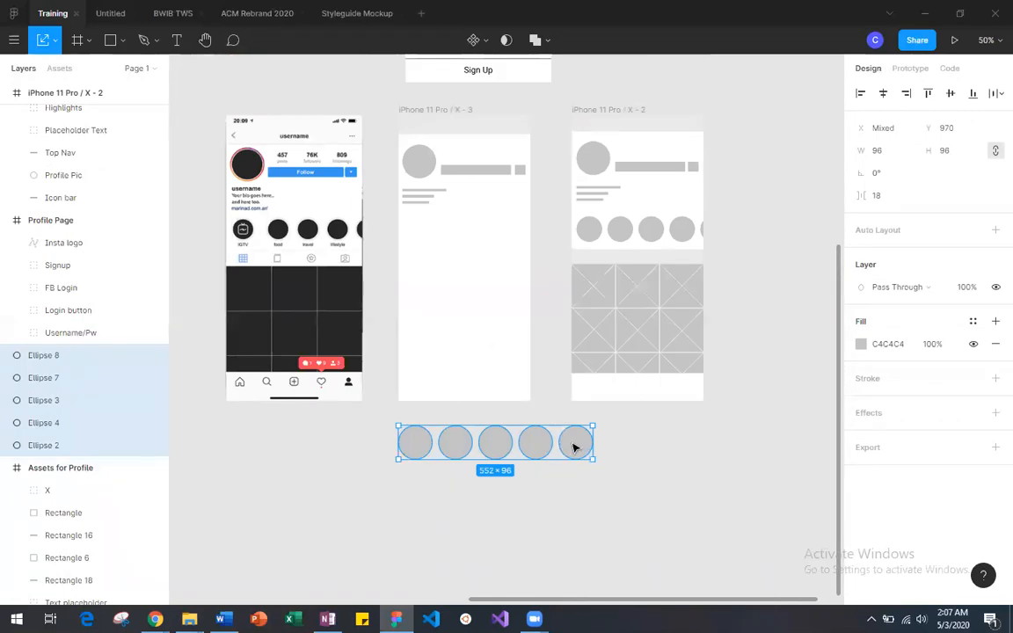
{"action": "left_click_drag", "start_coordinate": [587, 453], "coordinate": [563, 447]}
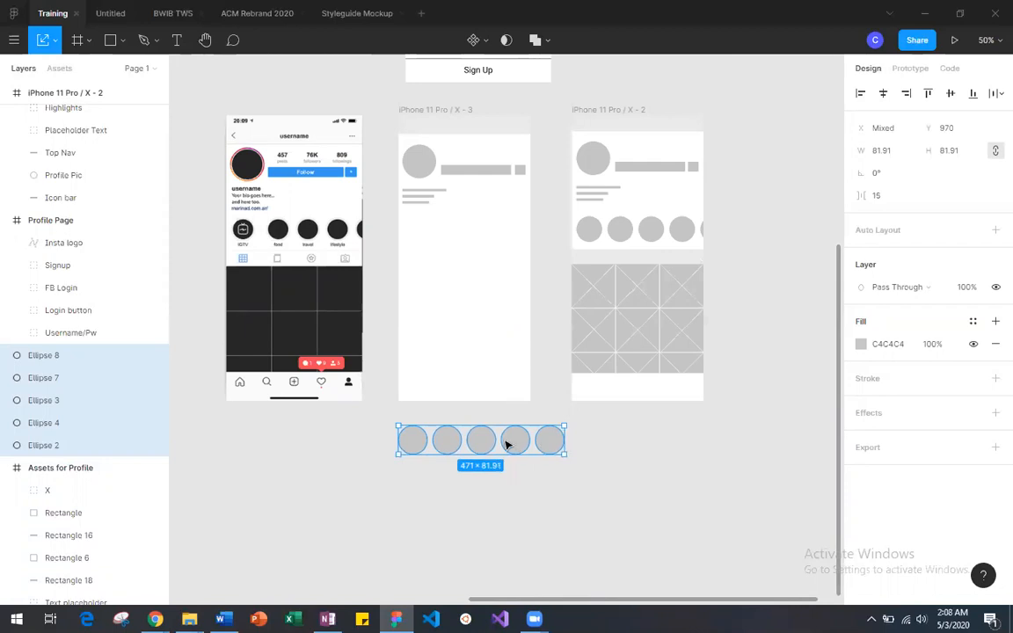
{"action": "left_click_drag", "start_coordinate": [482, 442], "coordinate": [499, 454]}
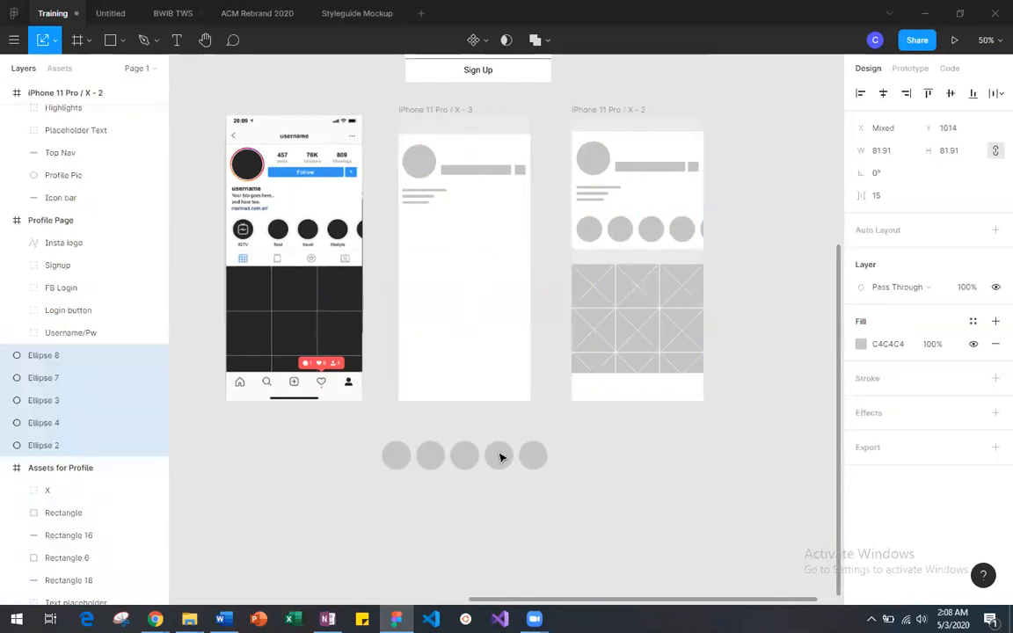
Step: Inspect the circle size inside the Highlights group of iPhone 11 Pro / X - 2 and compare it with the new row's last circle
{"action": "left_click", "coordinate": [572, 471]}
{"action": "left_click", "coordinate": [599, 230]}
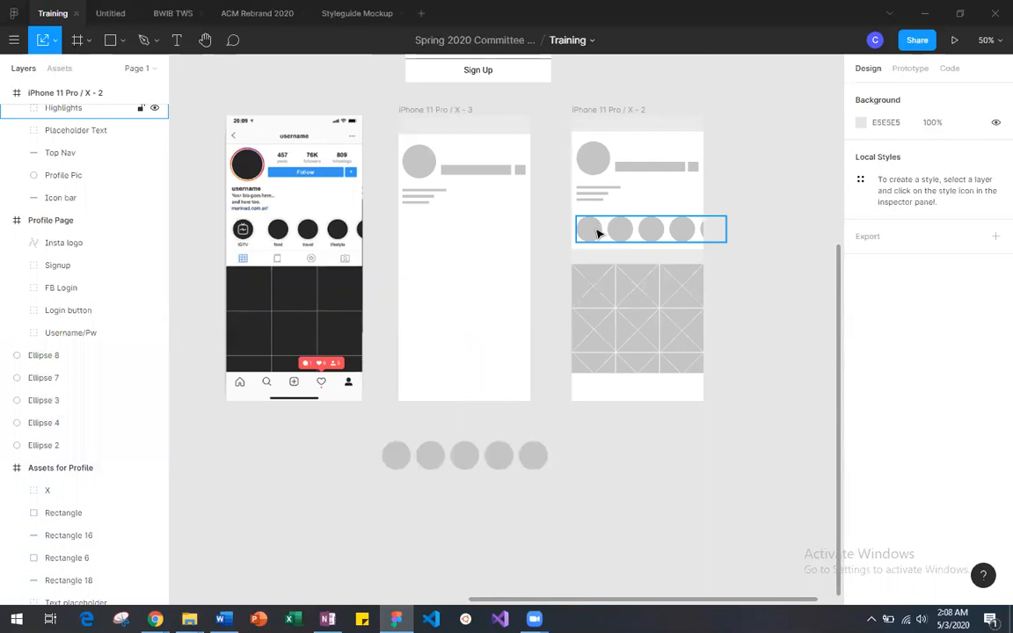
{"action": "left_click", "coordinate": [767, 272]}
{"action": "left_click_drag", "start_coordinate": [365, 447], "coordinate": [585, 465]}
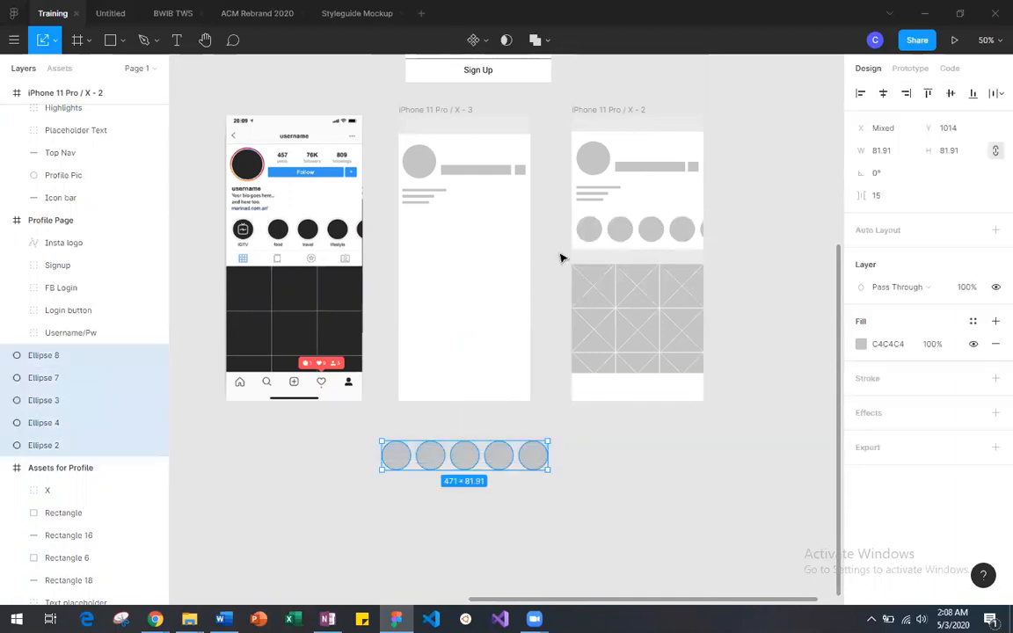
{"action": "left_click", "coordinate": [632, 239]}
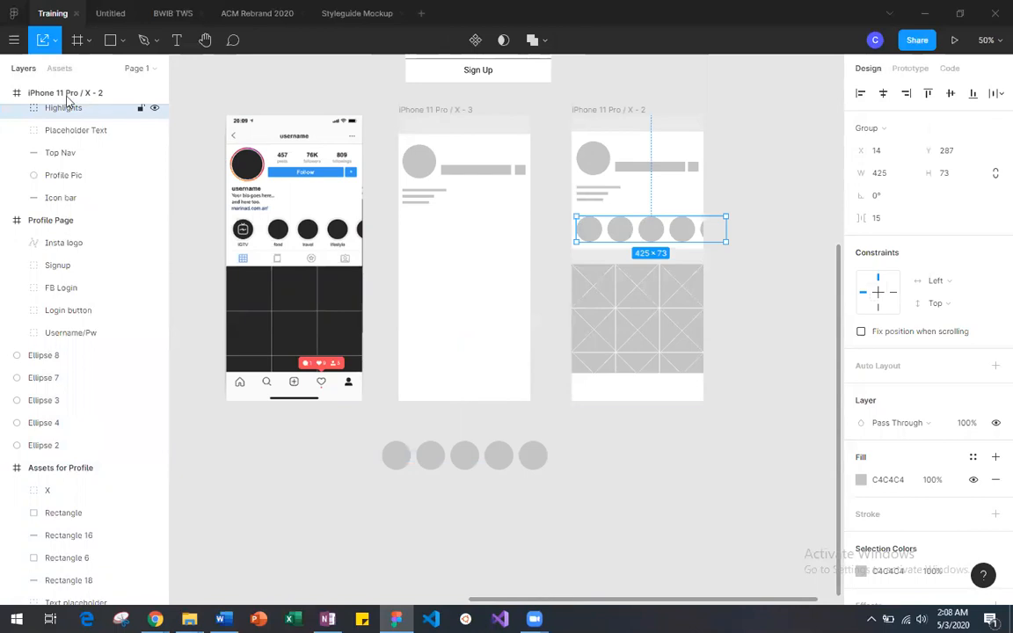
{"action": "scroll", "coordinate": [9, 172], "scroll_direction": "up", "scroll_amount": 2}
{"action": "left_click", "coordinate": [16, 175]}
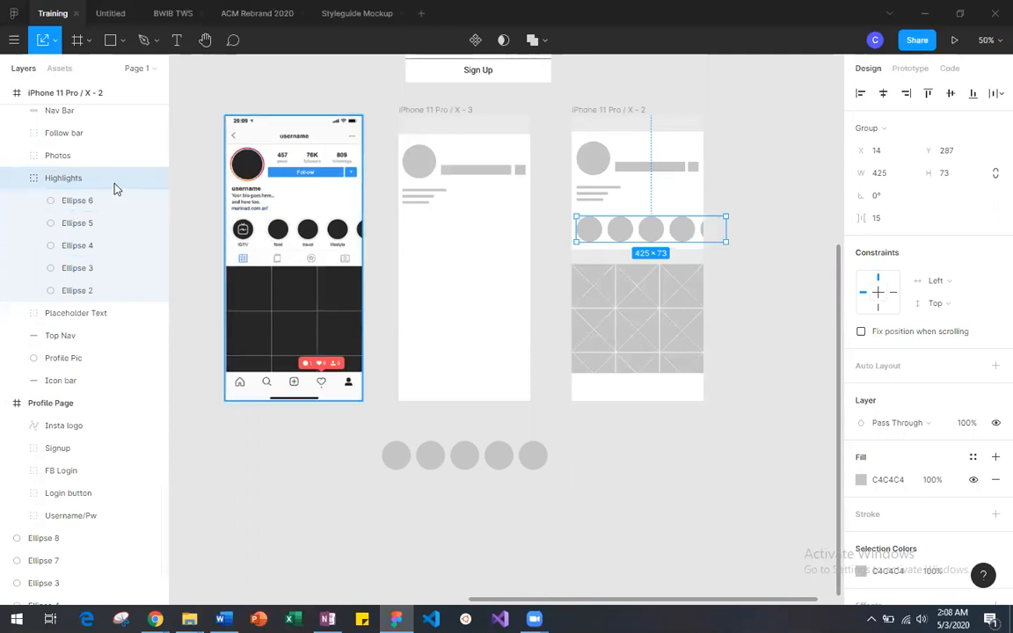
{"action": "left_click", "coordinate": [75, 250]}
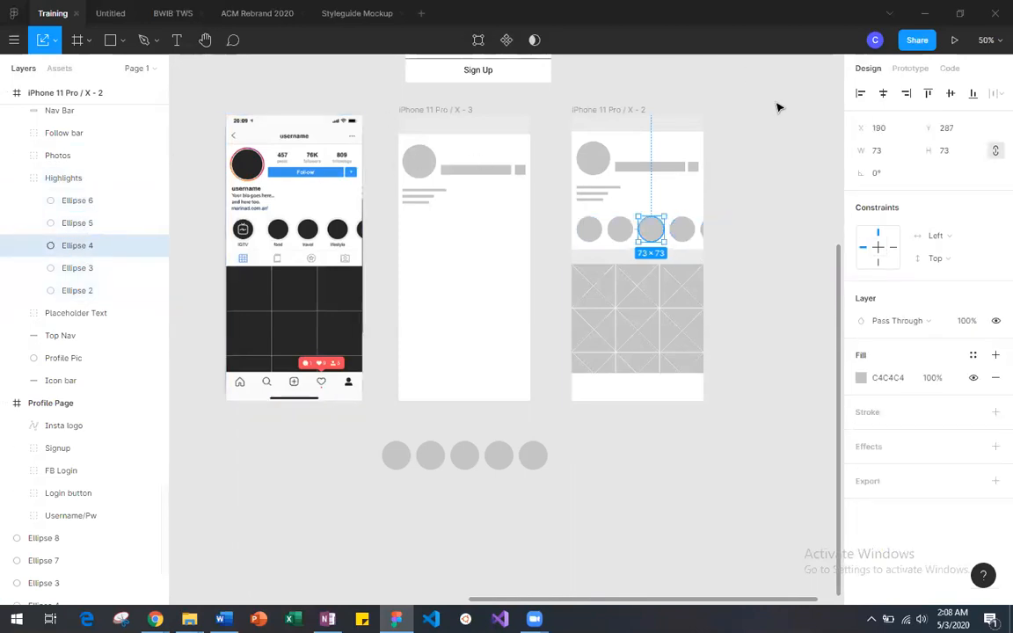
{"action": "left_click", "coordinate": [531, 456]}
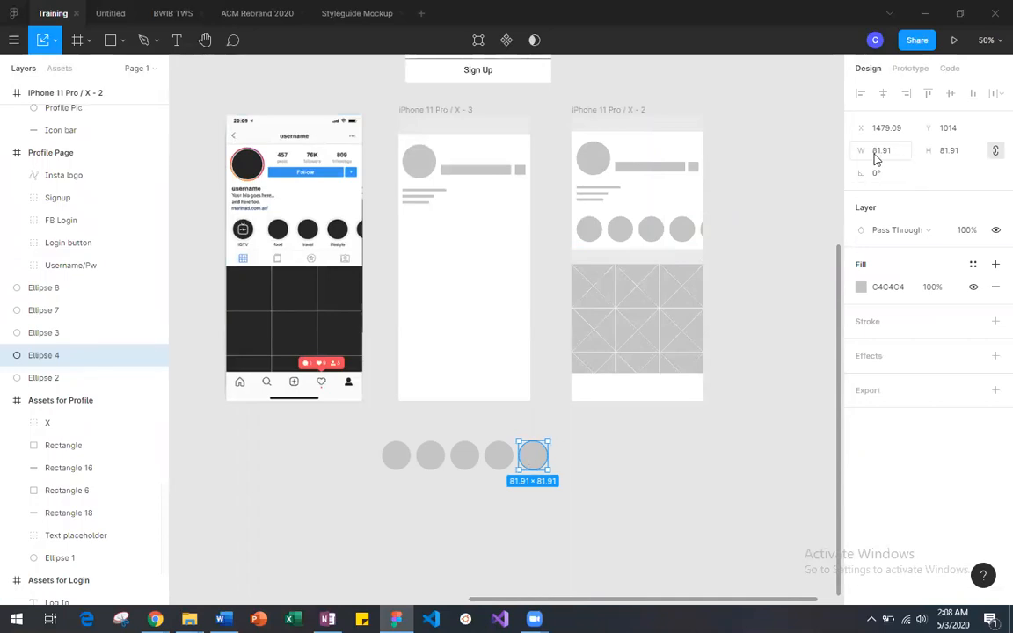
Step: Set the size of all five circles below iPhone 11 Pro / X - 3 to 73 × 73
{"action": "left_click_drag", "start_coordinate": [379, 431], "coordinate": [561, 469]}
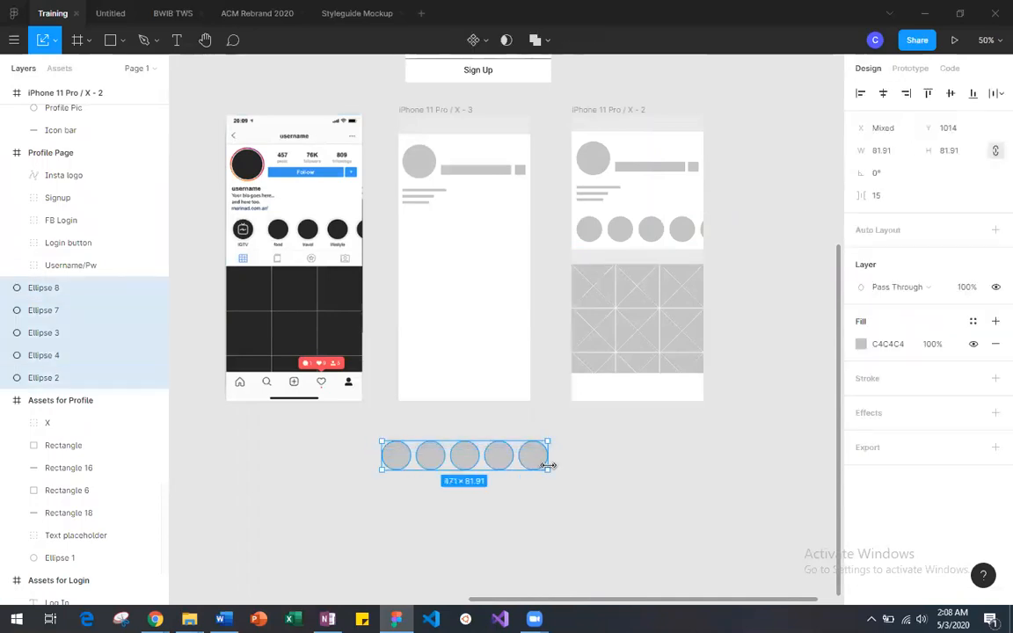
{"action": "left_click", "coordinate": [884, 155]}
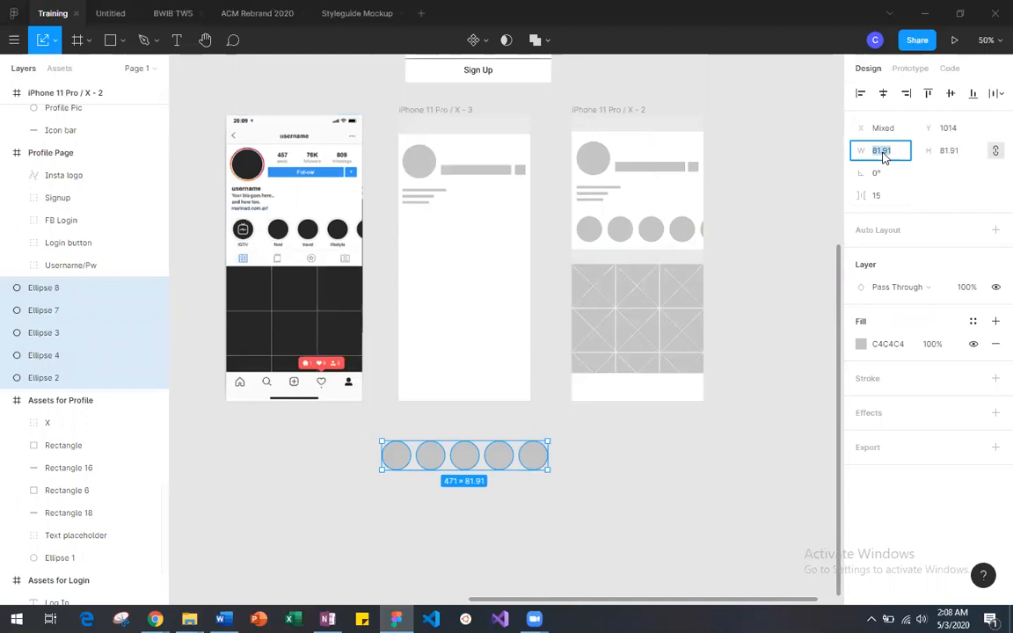
{"action": "type", "text": "73"}
{"action": "key", "text": "Return"}
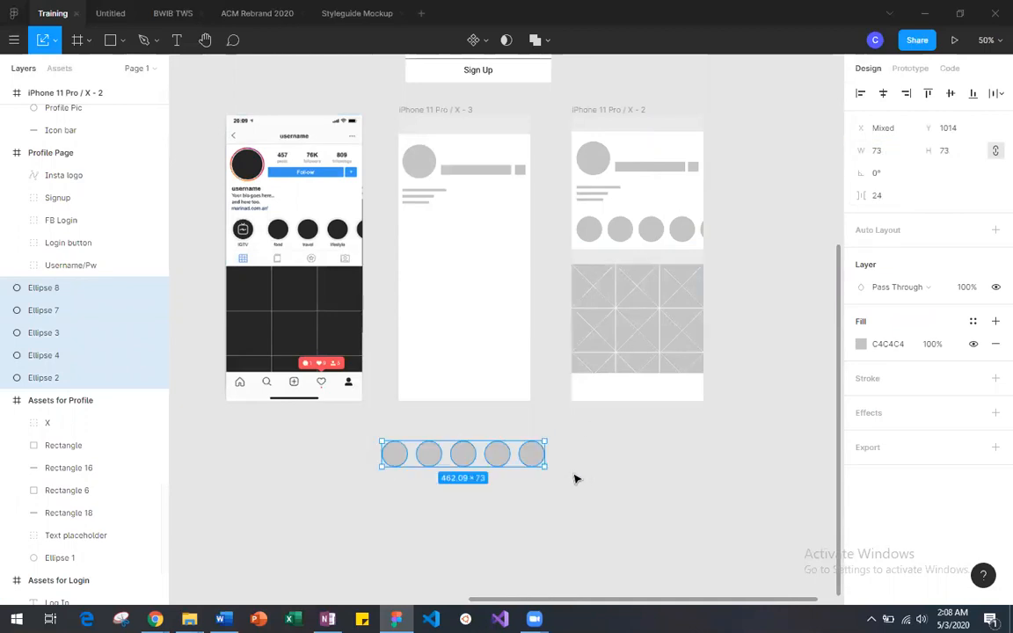
{"action": "left_click", "coordinate": [585, 466]}
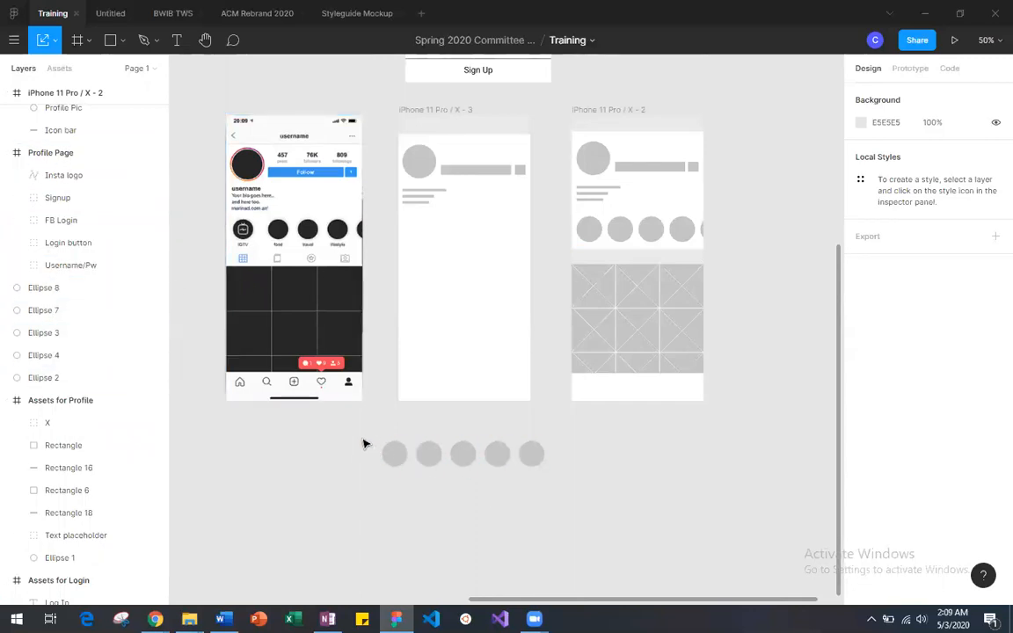
Step: Examine the spacing of the five circles below iPhone 11 Pro / X - 3
{"action": "left_click_drag", "start_coordinate": [378, 440], "coordinate": [579, 467]}
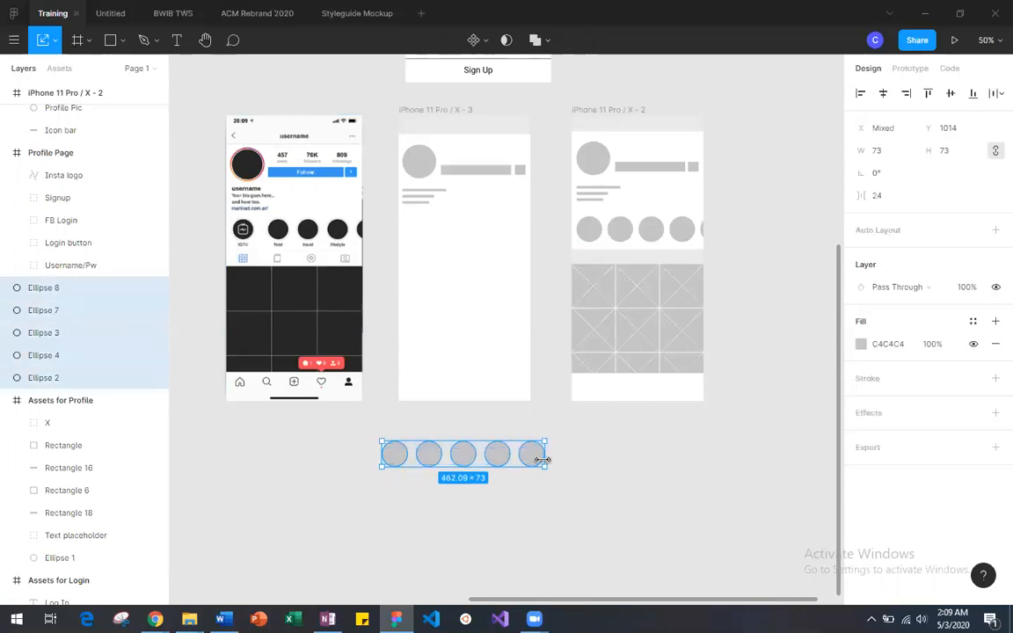
{"action": "left_click", "coordinate": [478, 514]}
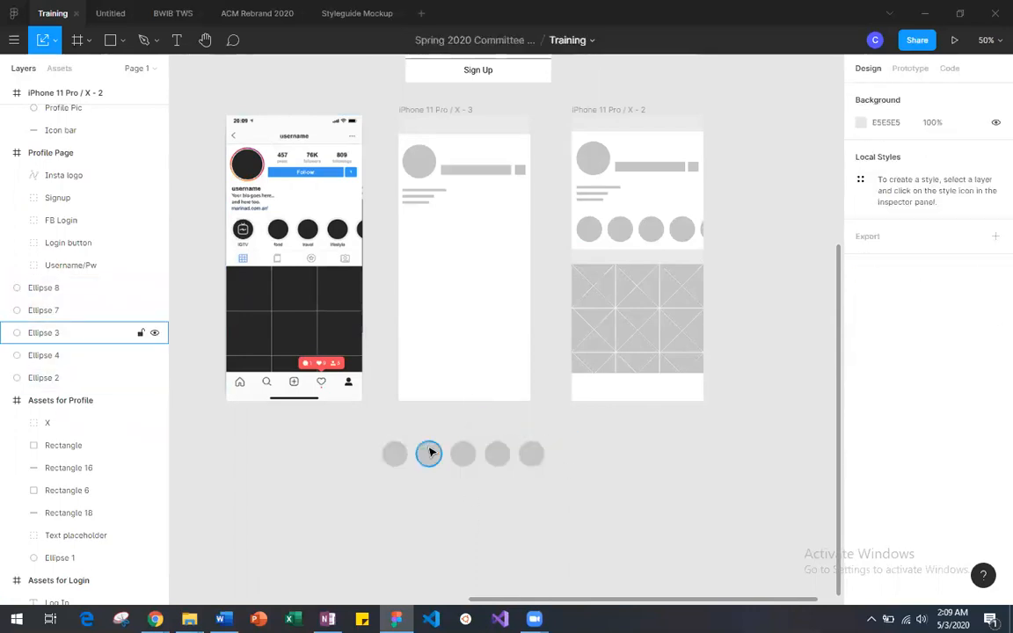
{"action": "left_click", "coordinate": [431, 457]}
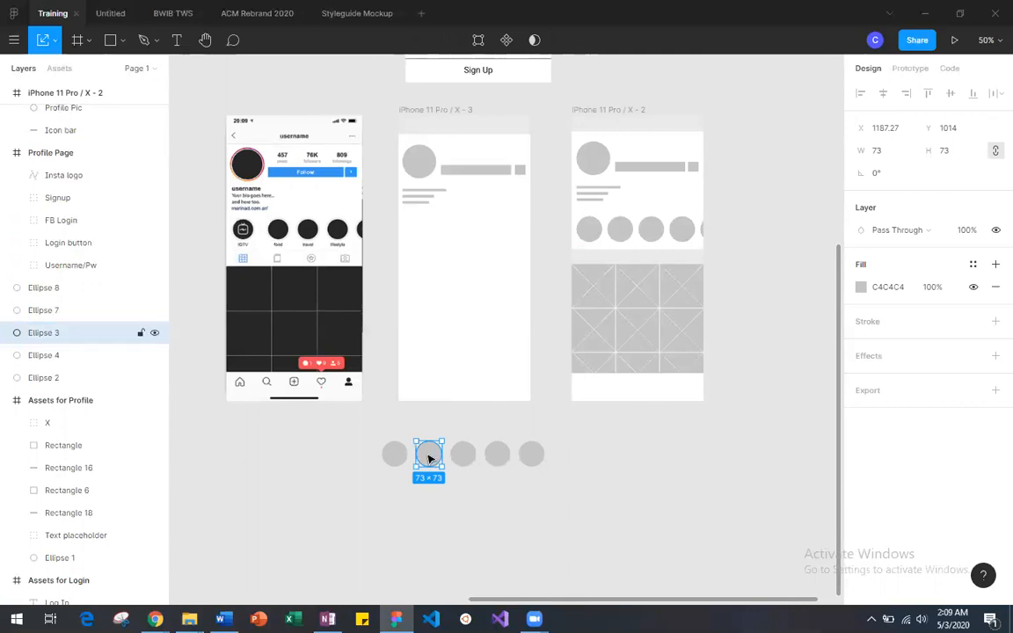
{"action": "key", "text": "minus"}
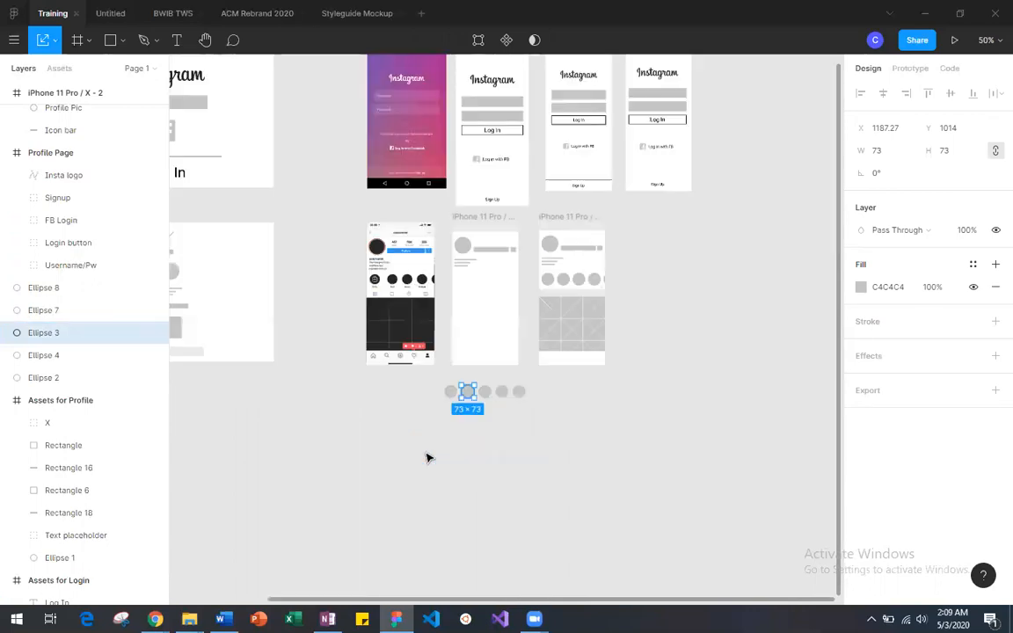
{"action": "key", "text": "shift+0"}
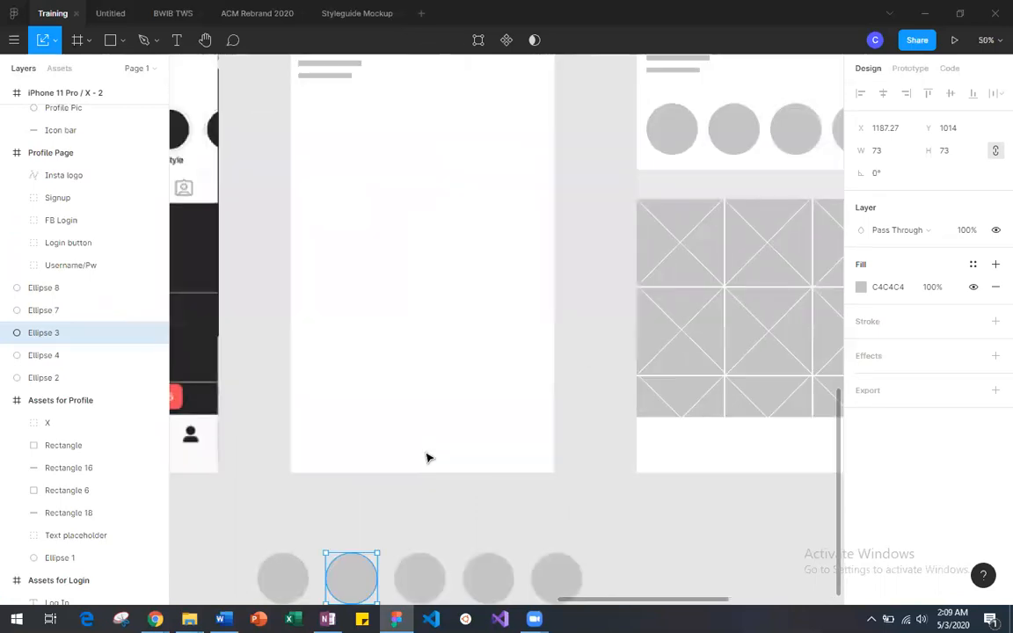
{"action": "scroll", "coordinate": [428, 457], "scroll_direction": "down", "scroll_amount": 3}
{"action": "left_click", "coordinate": [440, 393]}
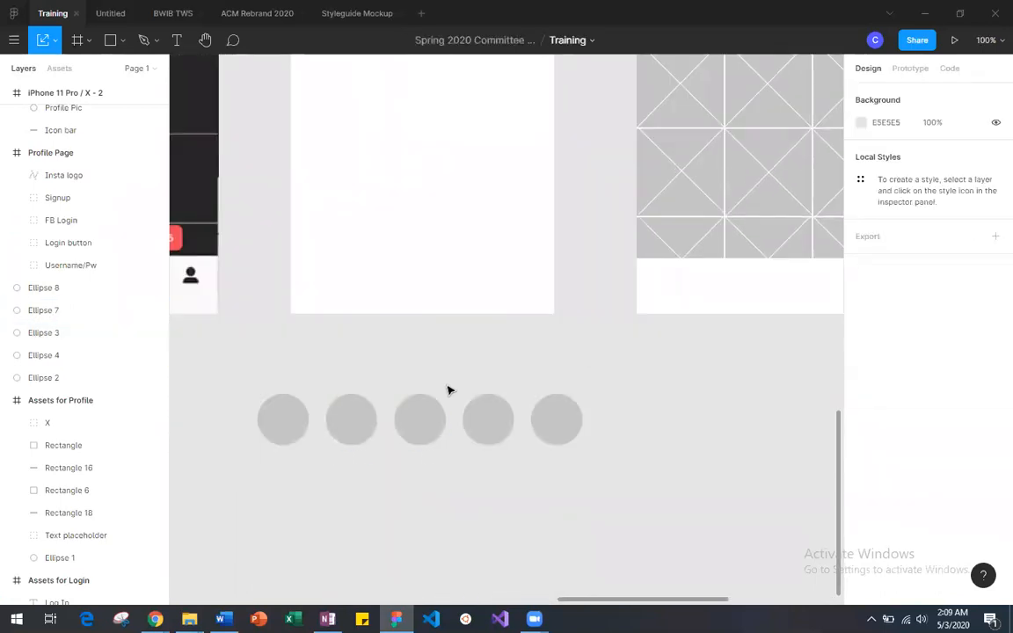
{"action": "scroll", "coordinate": [441, 392], "scroll_direction": "up", "scroll_amount": 3}
{"action": "scroll", "coordinate": [441, 390], "scroll_direction": "down", "scroll_amount": 4}
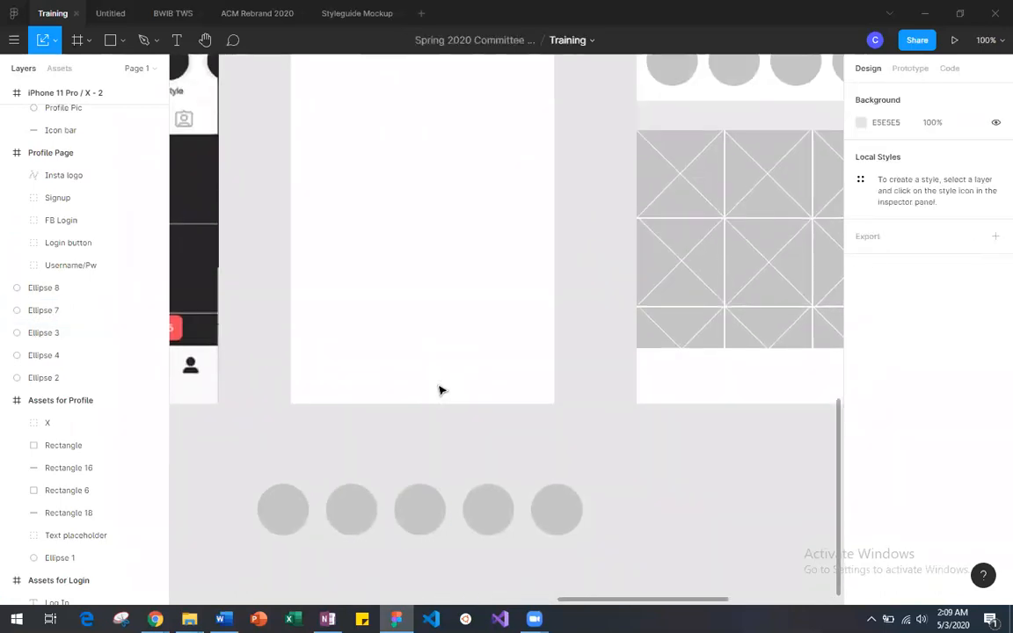
{"action": "scroll", "coordinate": [440, 391], "scroll_direction": "up", "scroll_amount": 1}
{"action": "scroll", "coordinate": [441, 391], "scroll_direction": "left", "scroll_amount": 1}
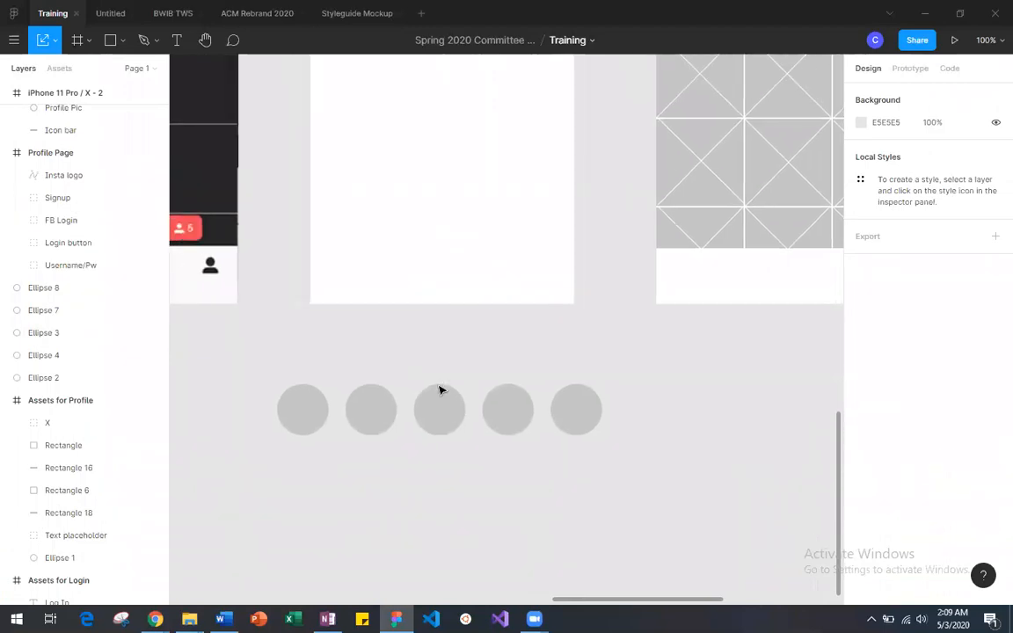
{"action": "scroll", "coordinate": [440, 390], "scroll_direction": "up", "scroll_amount": 1}
{"action": "scroll", "coordinate": [441, 391], "scroll_direction": "right", "scroll_amount": 2}
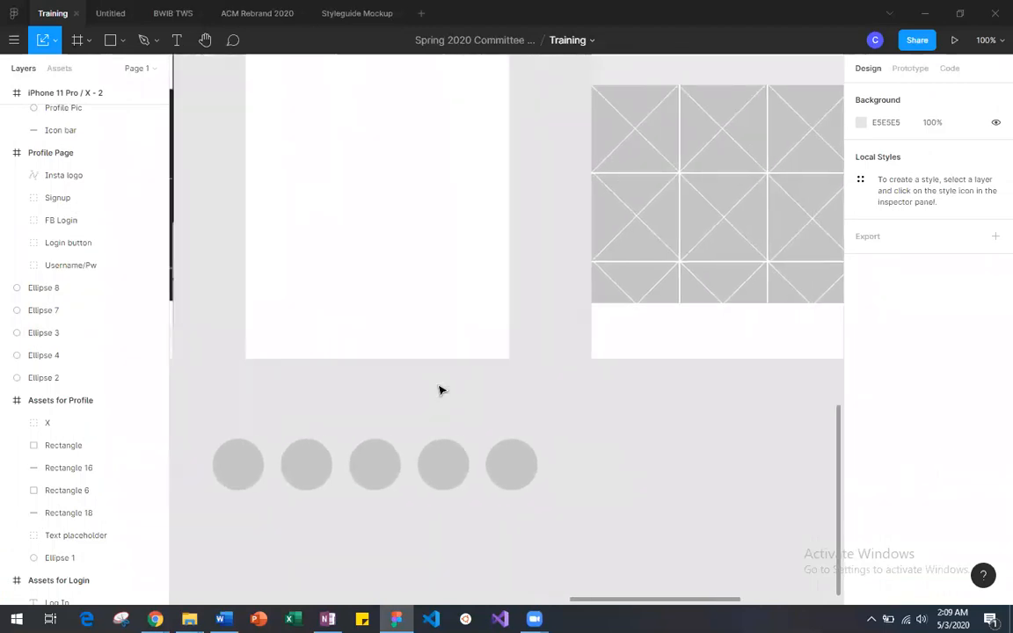
{"action": "scroll", "coordinate": [440, 390], "scroll_direction": "left", "scroll_amount": 3}
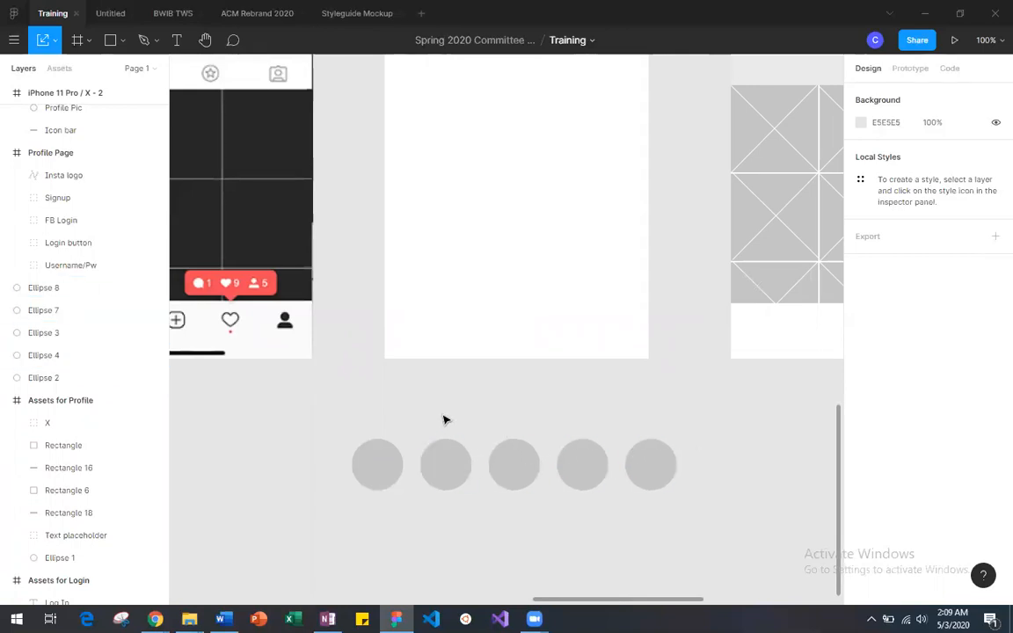
Step: Delete the last three circles of the row and move the second circle closer to the first, to X 1179
{"action": "left_click_drag", "start_coordinate": [511, 414], "coordinate": [657, 502]}
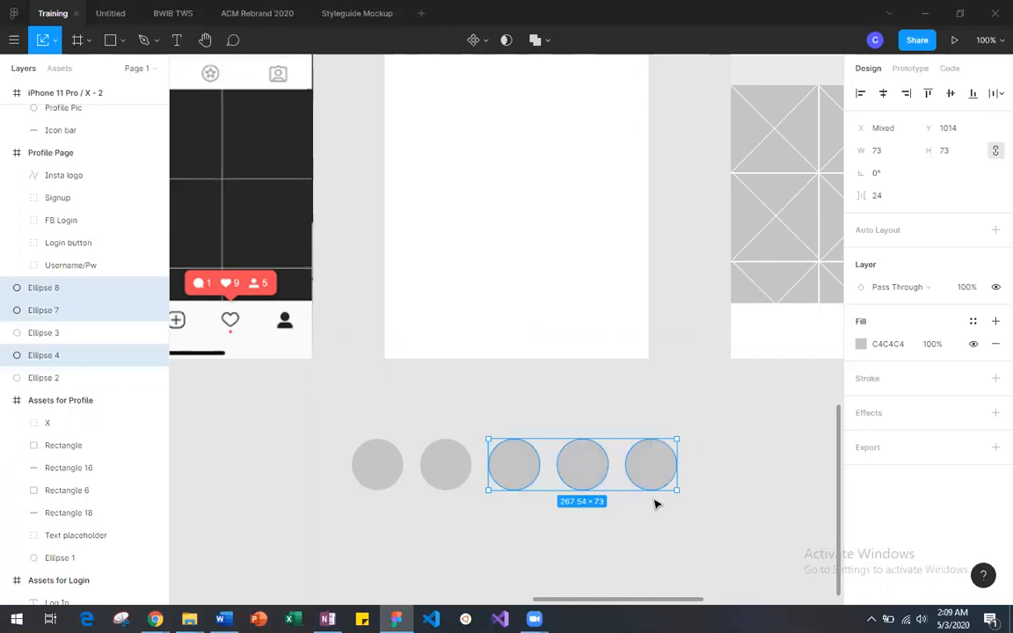
{"action": "key", "text": "Delete"}
{"action": "left_click_drag", "start_coordinate": [439, 476], "coordinate": [433, 476]}
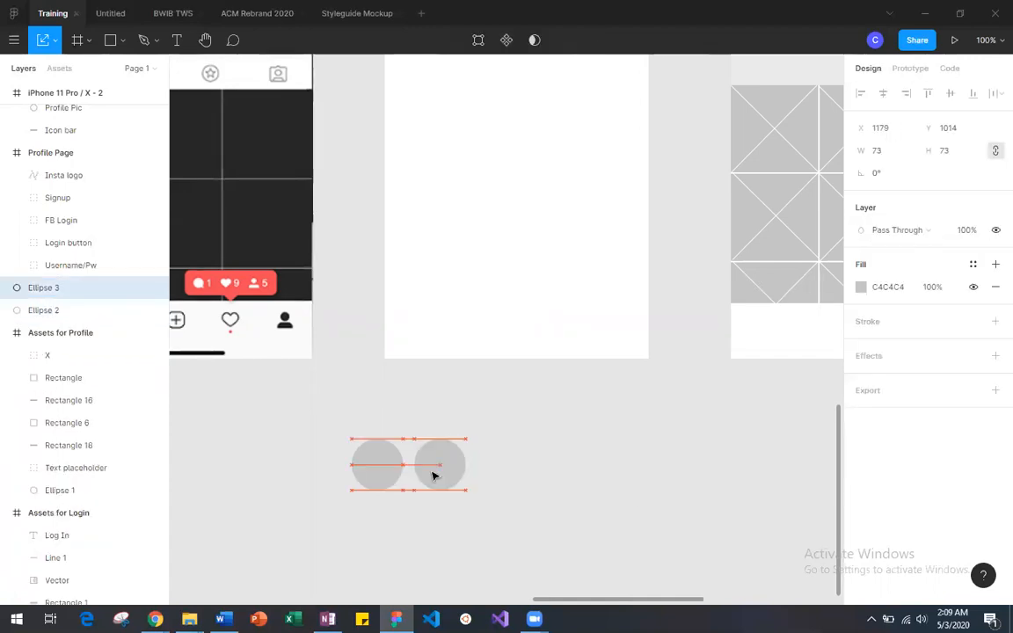
{"action": "left_click", "coordinate": [534, 498]}
{"action": "scroll", "coordinate": [533, 498], "scroll_direction": "up", "scroll_amount": 3}
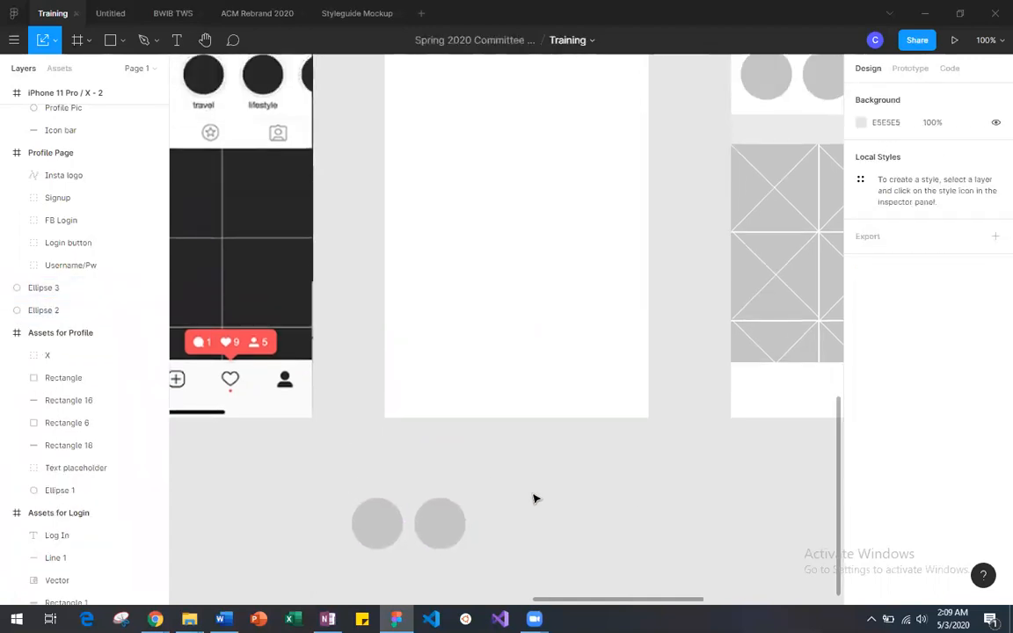
Step: Duplicate the two circles twice along the row with 16 px gaps and delete the sixth circle, leaving five
{"action": "left_click_drag", "start_coordinate": [348, 503], "coordinate": [564, 534]}
{"action": "key", "text": "ctrl+v"}
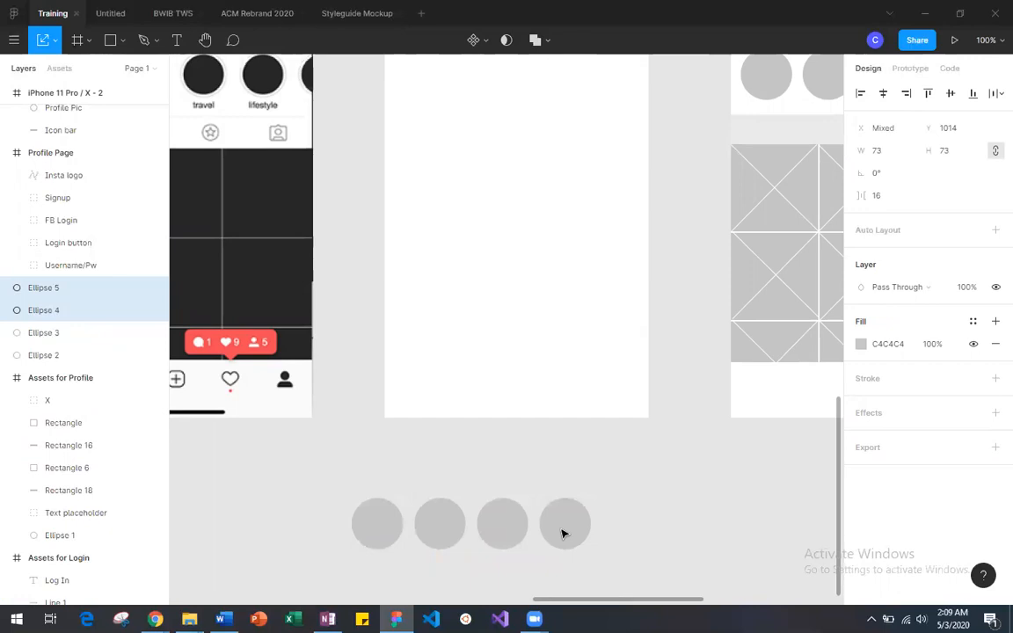
{"action": "key", "text": "ctrl+v"}
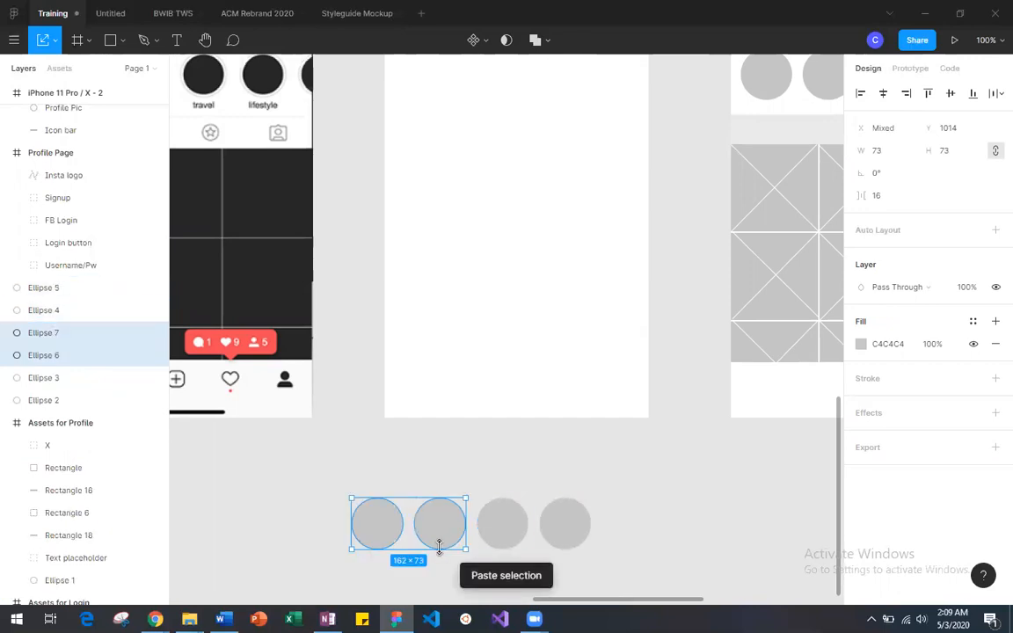
{"action": "left_click_drag", "start_coordinate": [426, 538], "coordinate": [674, 543]}
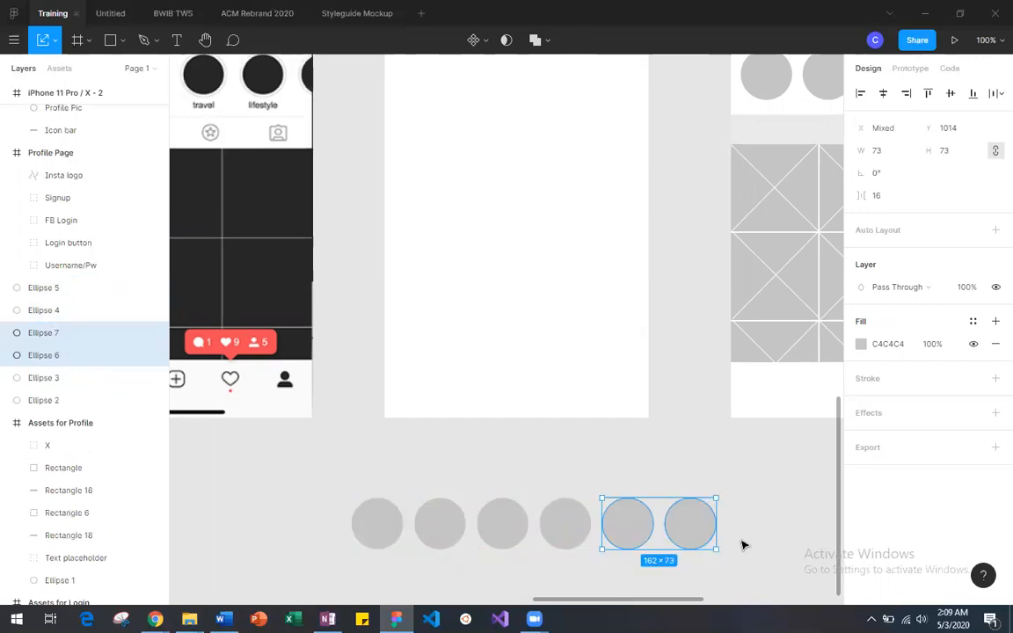
{"action": "left_click", "coordinate": [742, 542]}
{"action": "left_click", "coordinate": [693, 527]}
{"action": "key", "text": "Delete"}
Step: Move the row of five circles into iPhone 11 Pro / X - 3 below the text lines, at Y 291
{"action": "left_click_drag", "start_coordinate": [339, 472], "coordinate": [669, 547]}
{"action": "scroll", "coordinate": [570, 543], "scroll_direction": "up", "scroll_amount": 3}
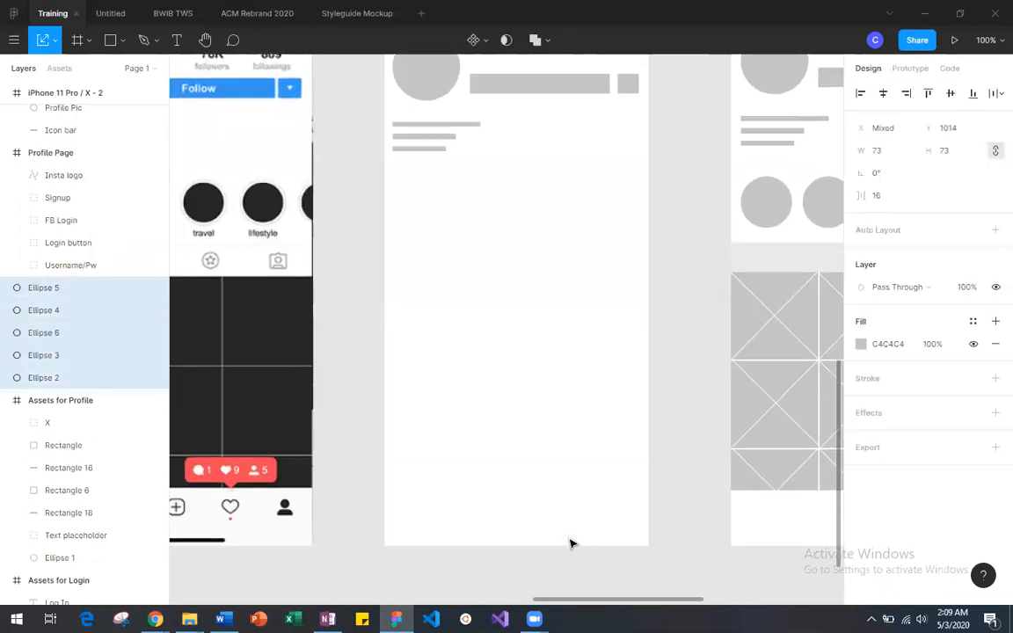
{"action": "key", "text": "ctrl+minus"}
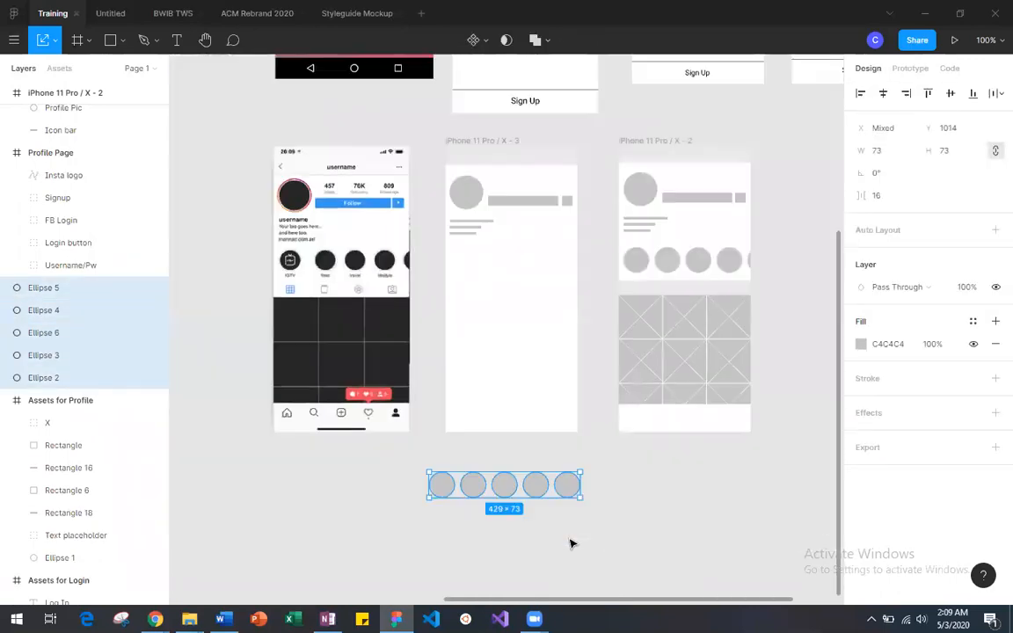
{"action": "left_click_drag", "start_coordinate": [538, 496], "coordinate": [559, 275]}
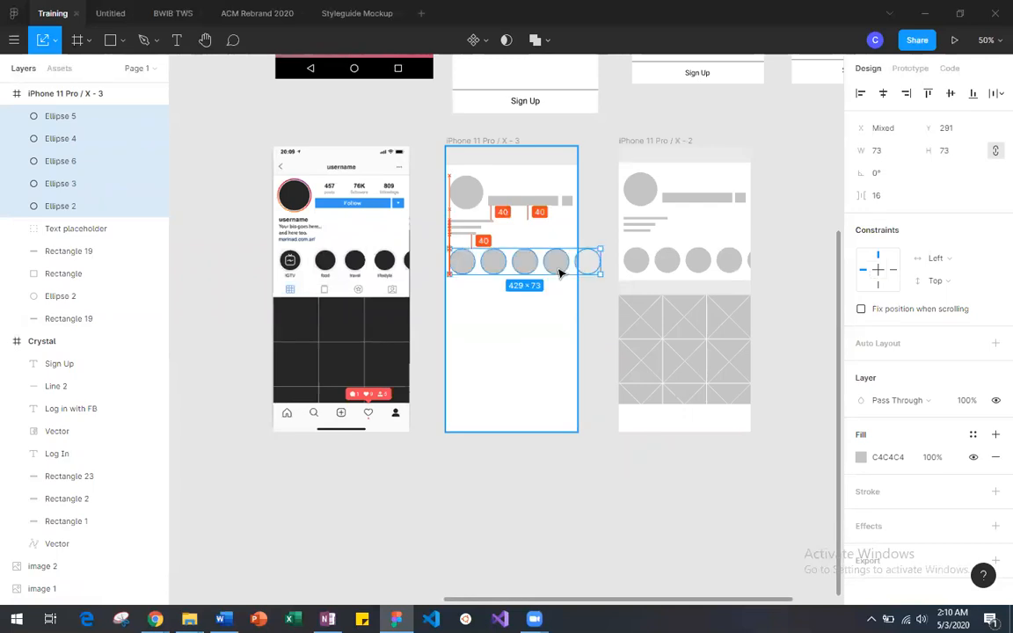
{"action": "left_click_drag", "start_coordinate": [557, 269], "coordinate": [559, 273]}
{"action": "left_click_drag", "start_coordinate": [560, 269], "coordinate": [558, 272]}
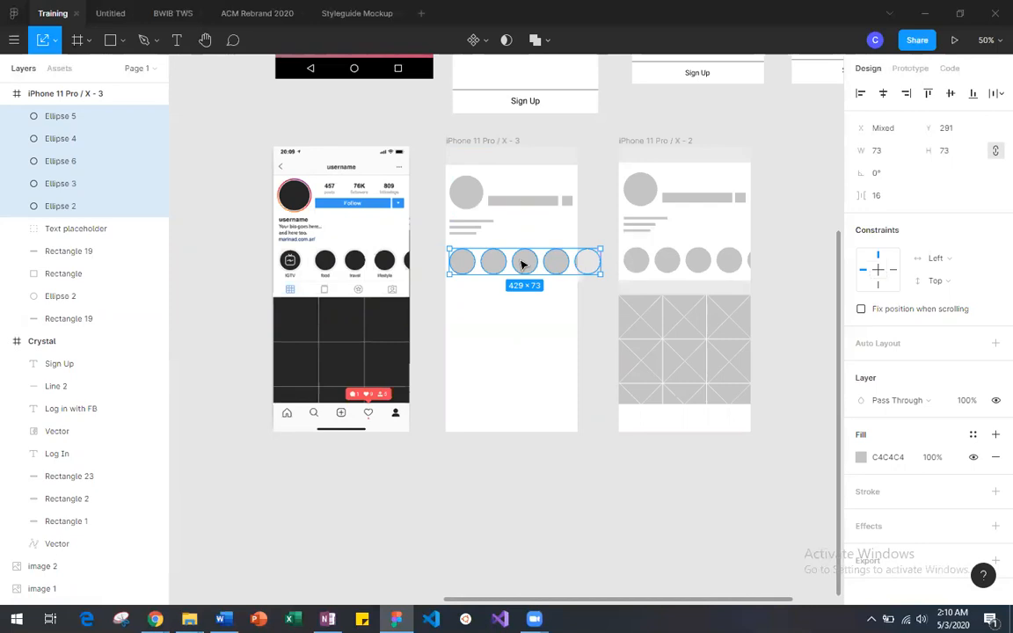
Step: Move the circle row back below the frame, delete its last three circles and set the remaining two 10 px apart
{"action": "left_click_drag", "start_coordinate": [522, 272], "coordinate": [526, 478]}
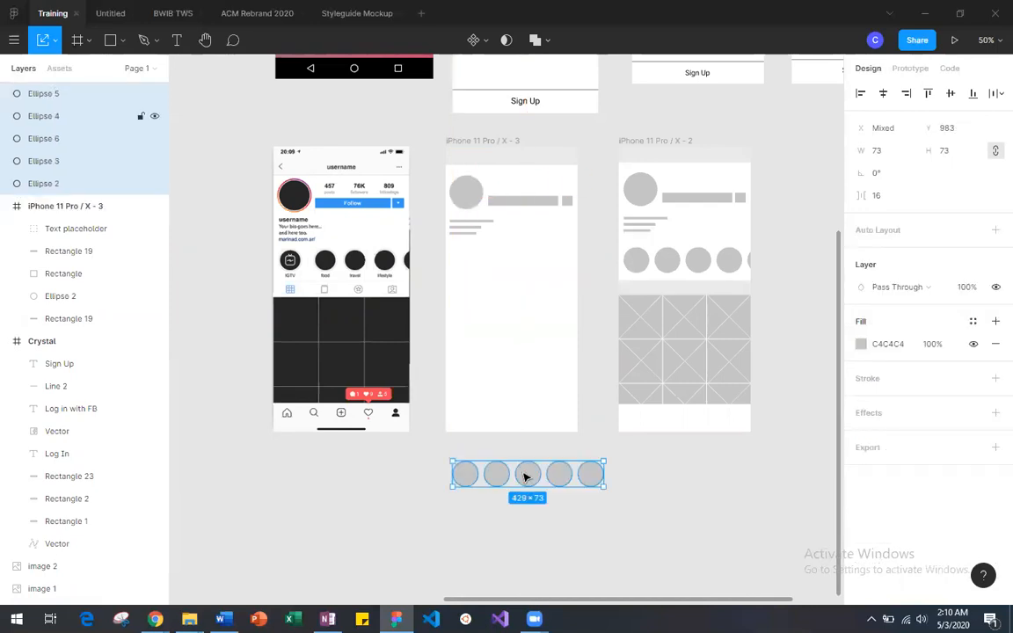
{"action": "key", "text": "ctrl+plus"}
{"action": "scroll", "coordinate": [525, 477], "scroll_direction": "down", "scroll_amount": 3}
{"action": "left_click", "coordinate": [580, 458]}
{"action": "left_click_drag", "start_coordinate": [528, 344], "coordinate": [713, 470]}
{"action": "key", "text": "Delete"}
{"action": "left_click_drag", "start_coordinate": [497, 391], "coordinate": [492, 392]}
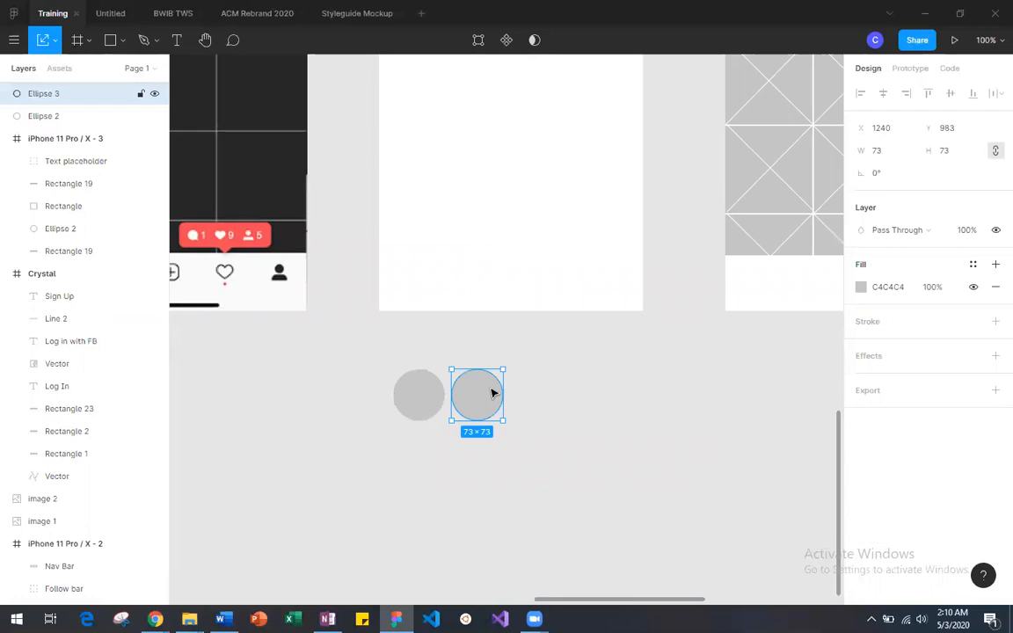
Step: Duplicate the pair of circles twice along the row with 10 px gaps and delete the sixth circle
{"action": "left_click_drag", "start_coordinate": [388, 342], "coordinate": [521, 459]}
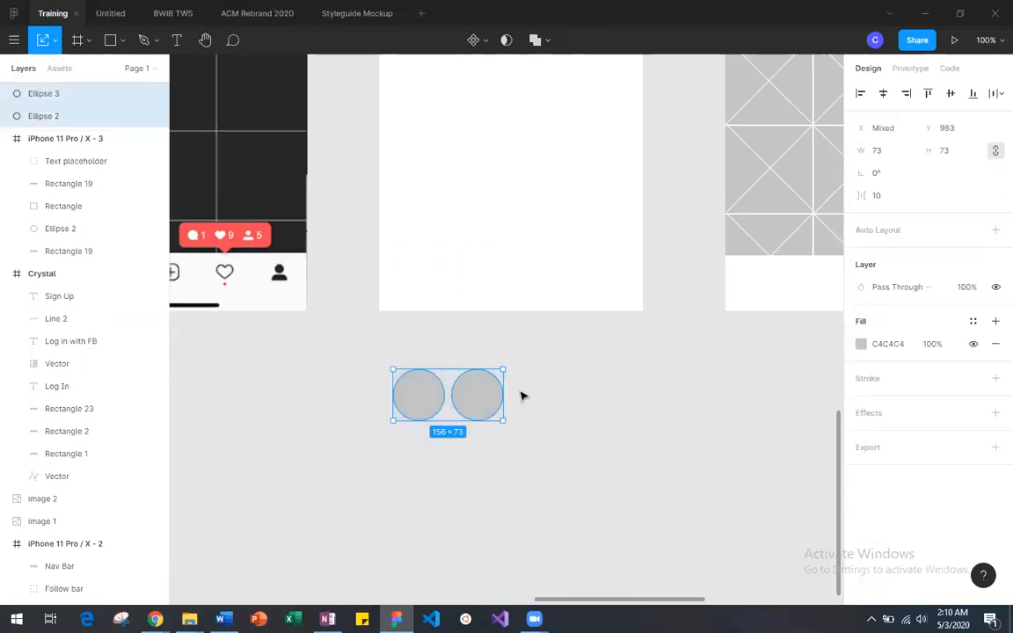
{"action": "key", "text": "ctrl+c"}
{"action": "key", "text": "ctrl+v"}
{"action": "left_click_drag", "start_coordinate": [488, 395], "coordinate": [593, 398]}
{"action": "key", "text": "ctrl+v"}
{"action": "left_click_drag", "start_coordinate": [482, 403], "coordinate": [715, 408]}
{"action": "left_click", "coordinate": [717, 407]}
{"action": "key", "text": "Delete"}
Step: Move all five circles into iPhone 11 Pro / X - 3 below the text lines, at Y 291
{"action": "left_click_drag", "start_coordinate": [361, 344], "coordinate": [688, 419]}
{"action": "scroll", "coordinate": [691, 426], "scroll_direction": "up", "scroll_amount": 1}
{"action": "scroll", "coordinate": [691, 426], "scroll_direction": "up", "scroll_amount": 1}
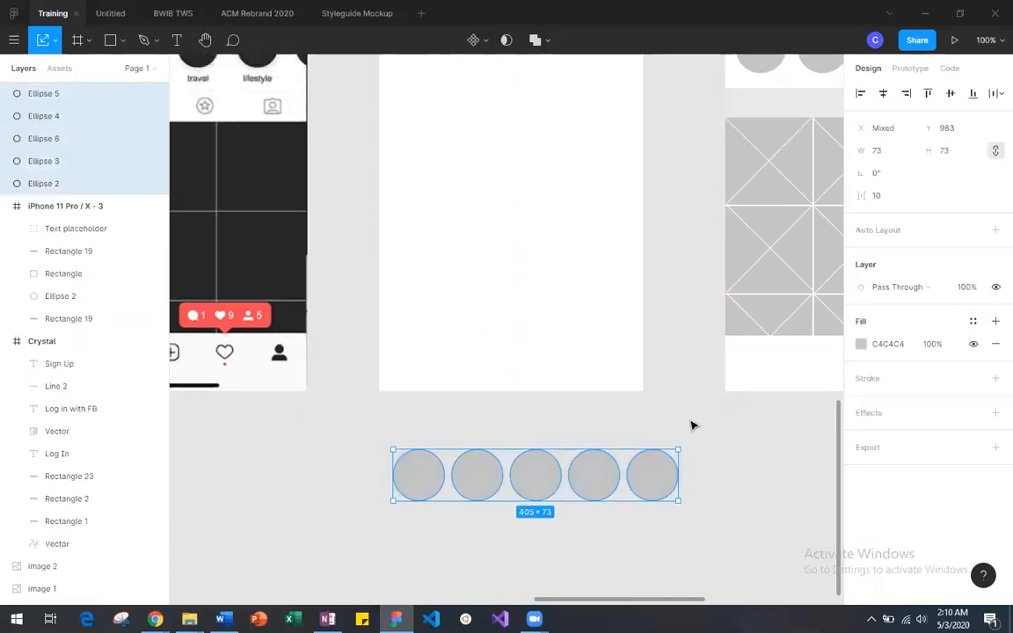
{"action": "key", "text": "minus"}
{"action": "left_click_drag", "start_coordinate": [532, 402], "coordinate": [528, 192]}
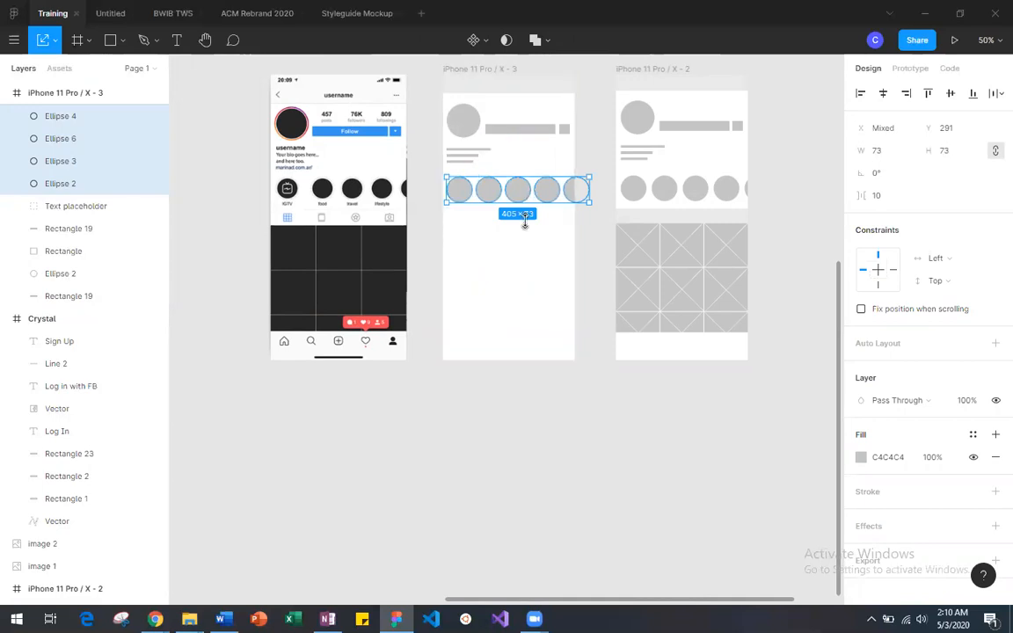
{"action": "left_click", "coordinate": [526, 285]}
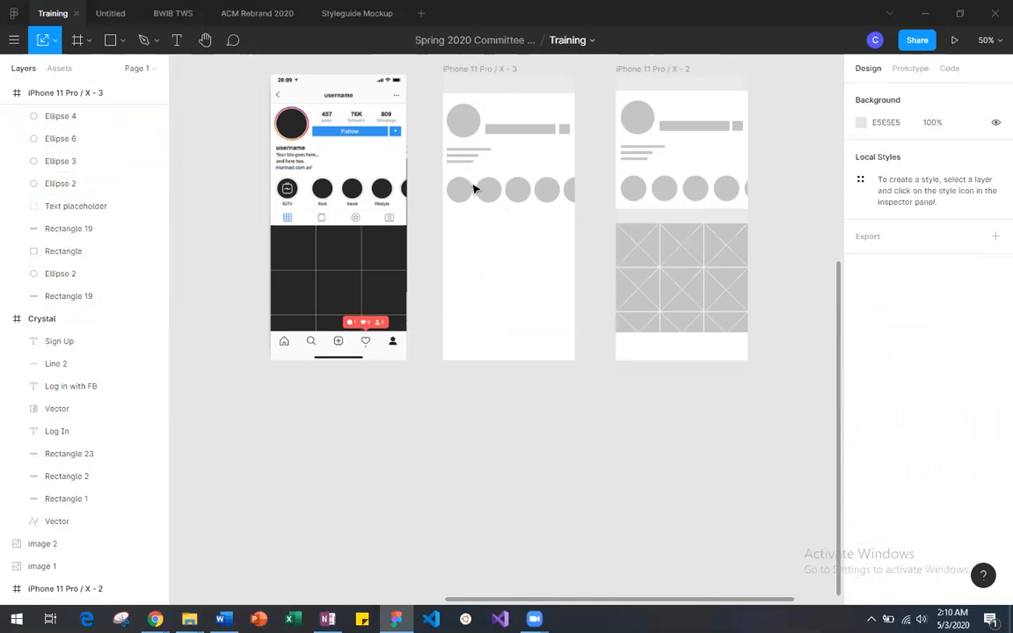
Step: Duplicate the light gray 375 × 53 bar from Assets for Profile and place the copy in iPhone 11 Pro / X - 3 at X 0, Y 462
{"action": "scroll", "coordinate": [415, 201], "scroll_direction": "left", "scroll_amount": 2}
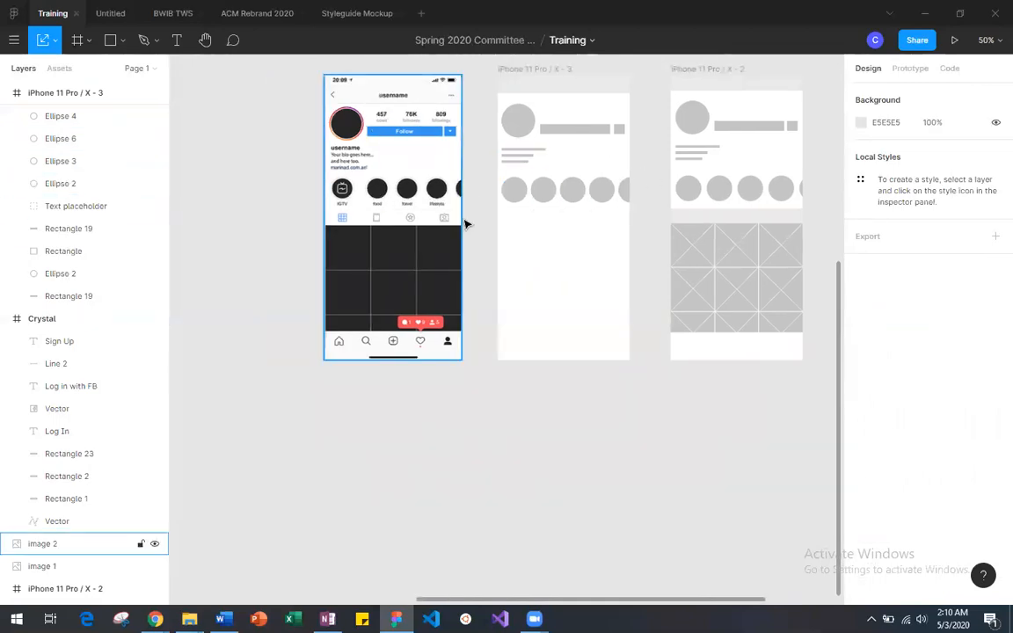
{"action": "scroll", "coordinate": [422, 227], "scroll_direction": "left", "scroll_amount": 10}
{"action": "left_click", "coordinate": [345, 334]}
{"action": "key", "text": "ctrl+v"}
{"action": "left_click_drag", "start_coordinate": [348, 335], "coordinate": [750, 361]}
{"action": "scroll", "coordinate": [625, 369], "scroll_direction": "down", "scroll_amount": 3}
{"action": "scroll", "coordinate": [625, 370], "scroll_direction": "right", "scroll_amount": 8}
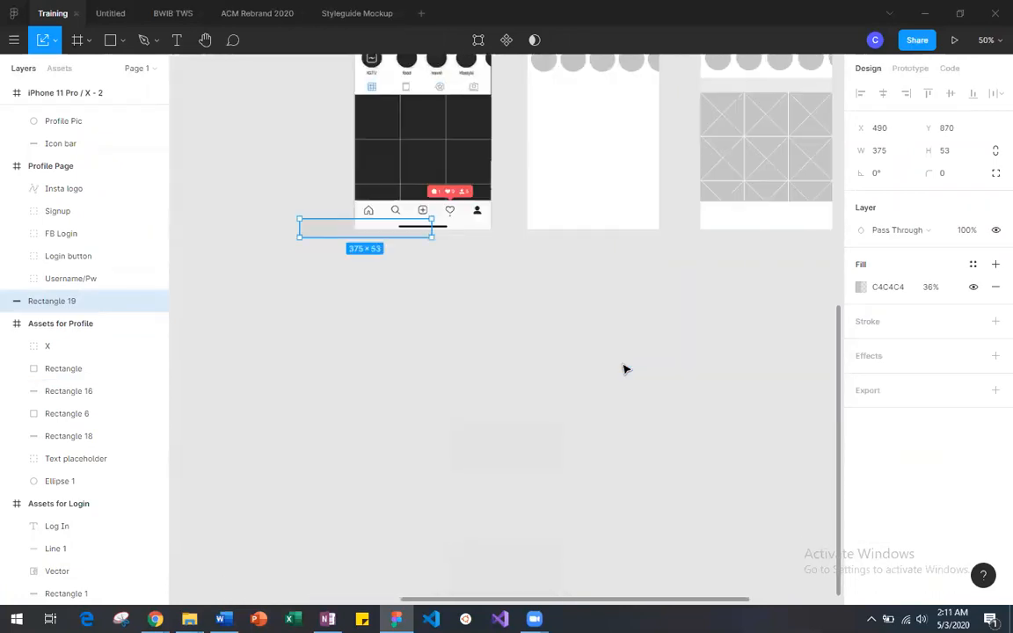
{"action": "scroll", "coordinate": [625, 369], "scroll_direction": "right", "scroll_amount": 1}
{"action": "scroll", "coordinate": [626, 369], "scroll_direction": "up", "scroll_amount": 2}
{"action": "scroll", "coordinate": [626, 369], "scroll_direction": "left", "scroll_amount": 2}
{"action": "left_click_drag", "start_coordinate": [395, 307], "coordinate": [617, 191]}
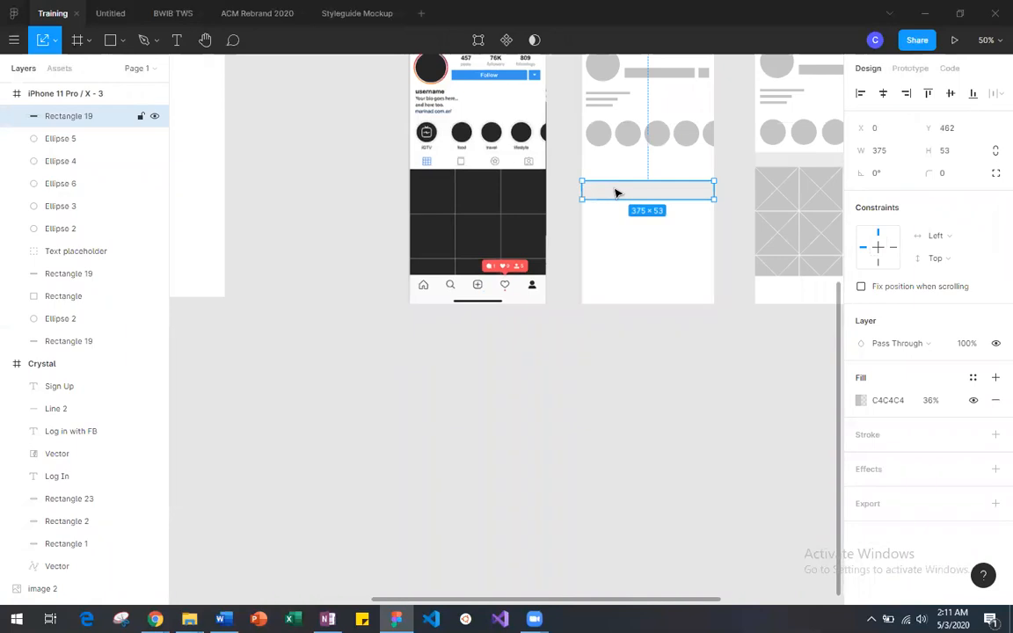
Step: Move the light gray bar up to just below the highlight circles, at X 0, Y 385
{"action": "scroll", "coordinate": [617, 192], "scroll_direction": "right", "scroll_amount": 3}
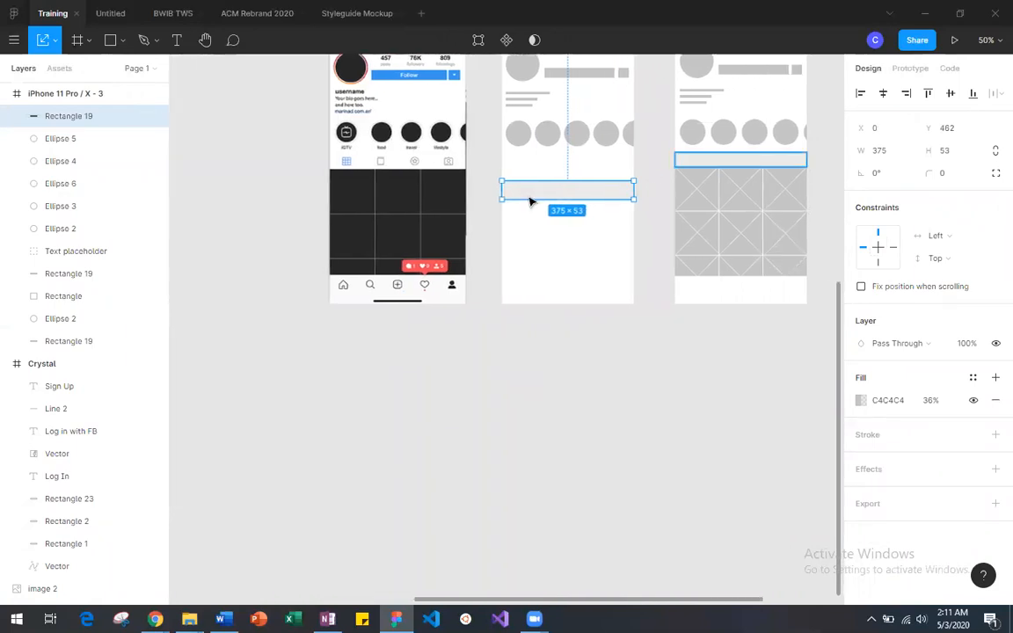
{"action": "left_click_drag", "start_coordinate": [556, 193], "coordinate": [555, 173]}
{"action": "left_click", "coordinate": [555, 195]}
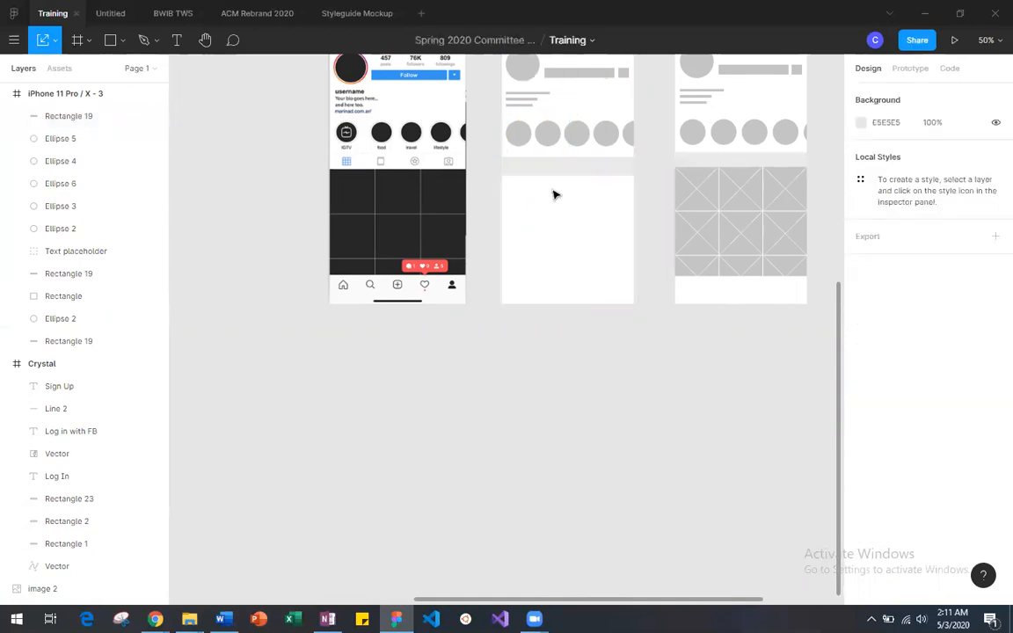
{"action": "left_click_drag", "start_coordinate": [535, 169], "coordinate": [535, 166]}
{"action": "key", "text": "ctrl+plus"}
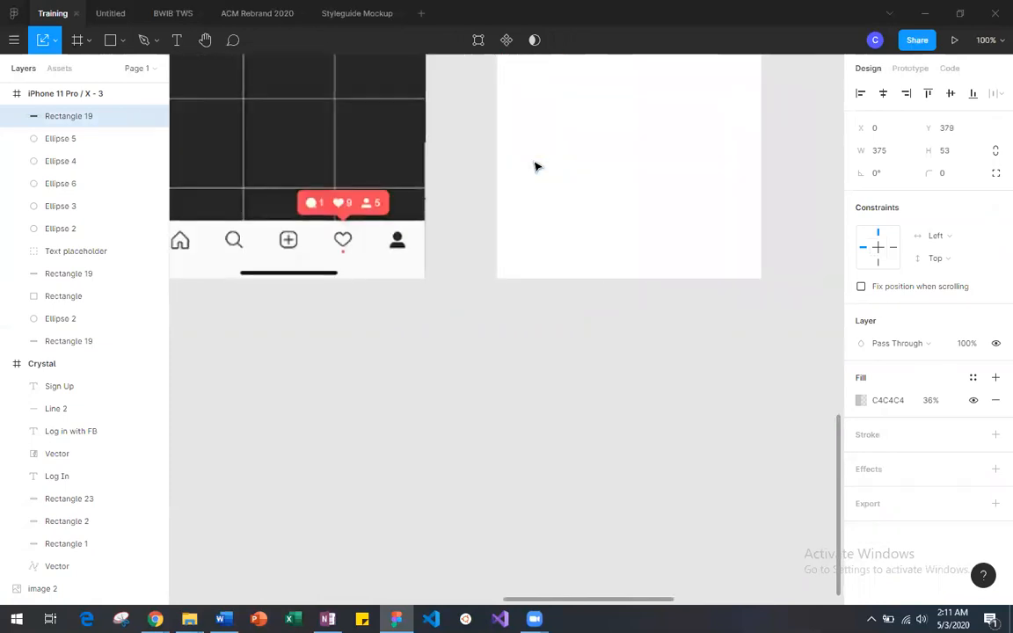
{"action": "scroll", "coordinate": [538, 166], "scroll_direction": "up", "scroll_amount": 5}
{"action": "scroll", "coordinate": [538, 166], "scroll_direction": "right", "scroll_amount": 2}
{"action": "scroll", "coordinate": [536, 166], "scroll_direction": "down", "scroll_amount": 3}
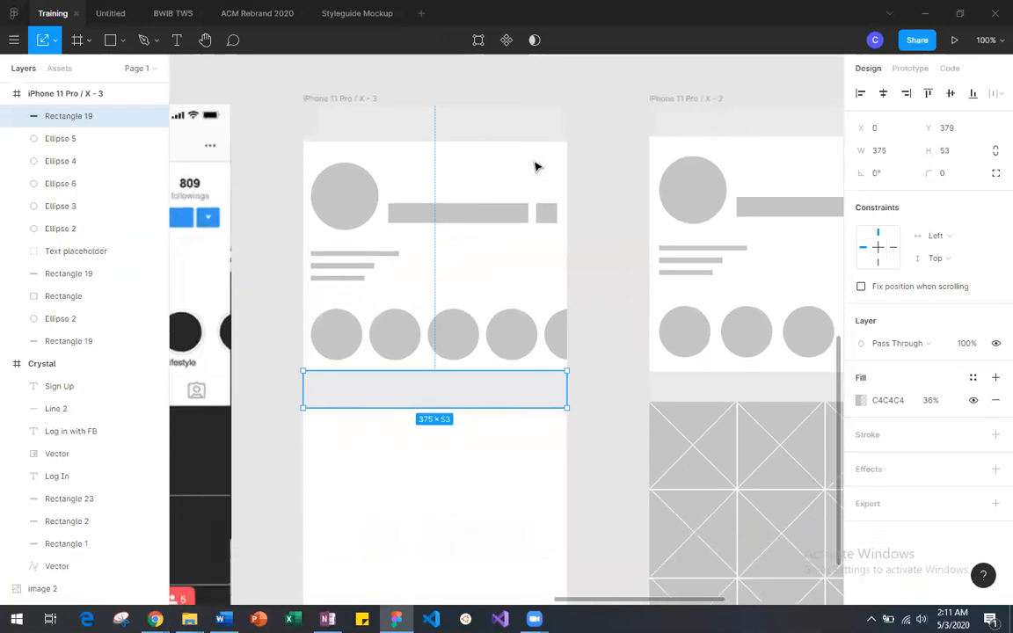
{"action": "left_click_drag", "start_coordinate": [367, 391], "coordinate": [412, 410]}
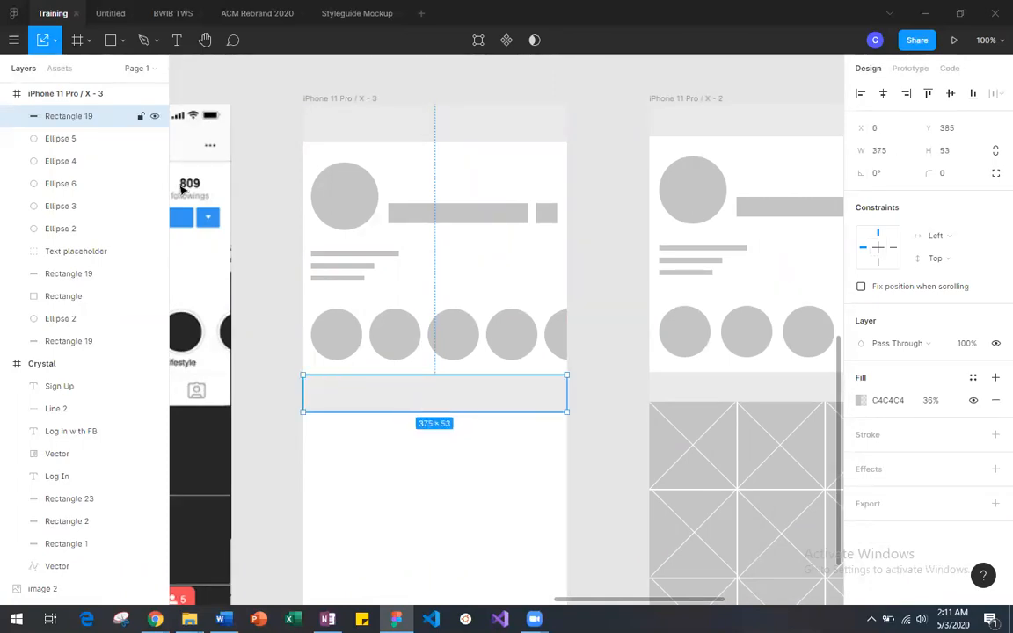
Step: Switch from Scale to the Move tool and shorten the gray bar from its lower edge, keeping its full width
{"action": "left_click", "coordinate": [48, 34]}
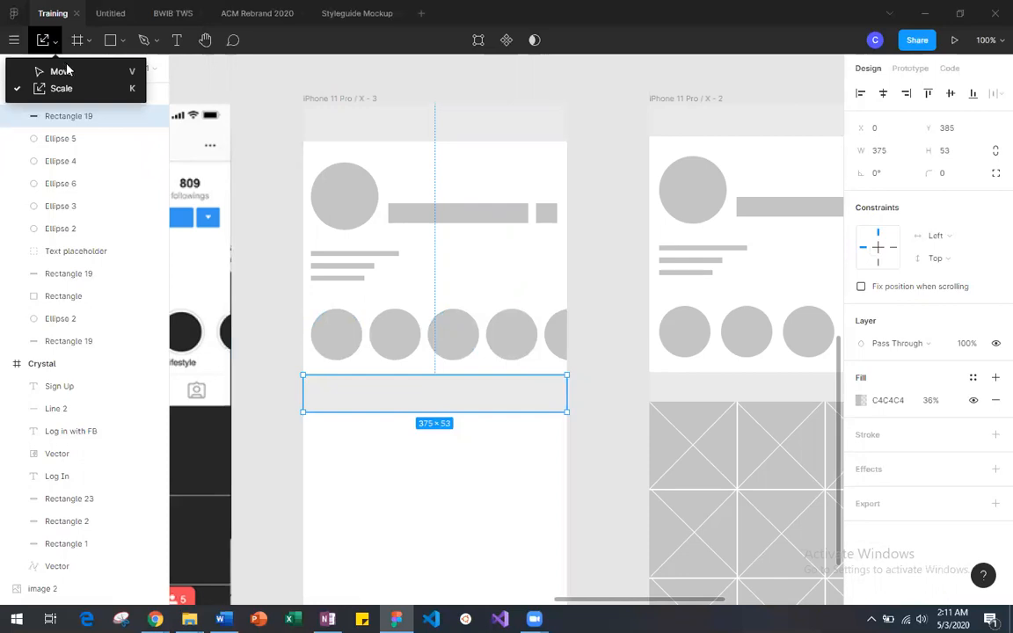
{"action": "left_click", "coordinate": [60, 65]}
{"action": "left_click_drag", "start_coordinate": [419, 409], "coordinate": [420, 402]}
{"action": "left_click", "coordinate": [426, 439]}
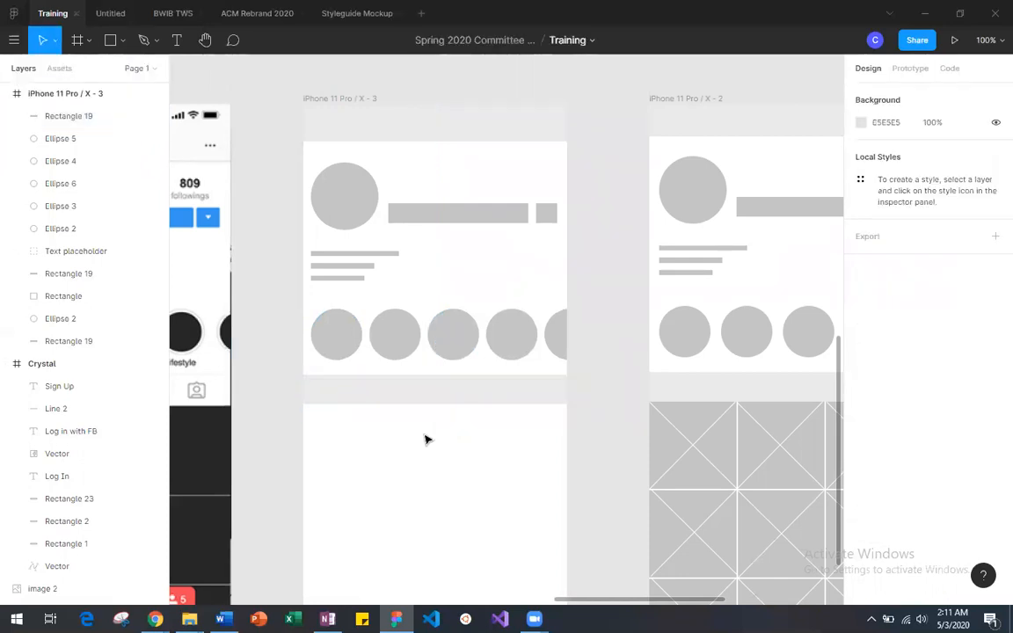
Step: Duplicate the 124 × 124 gray square in Assets for Profile
{"action": "scroll", "coordinate": [337, 460], "scroll_direction": "down", "scroll_amount": 4}
{"action": "scroll", "coordinate": [337, 459], "scroll_direction": "left", "scroll_amount": 3}
{"action": "scroll", "coordinate": [337, 459], "scroll_direction": "up", "scroll_amount": 3}
{"action": "scroll", "coordinate": [337, 459], "scroll_direction": "right", "scroll_amount": 7}
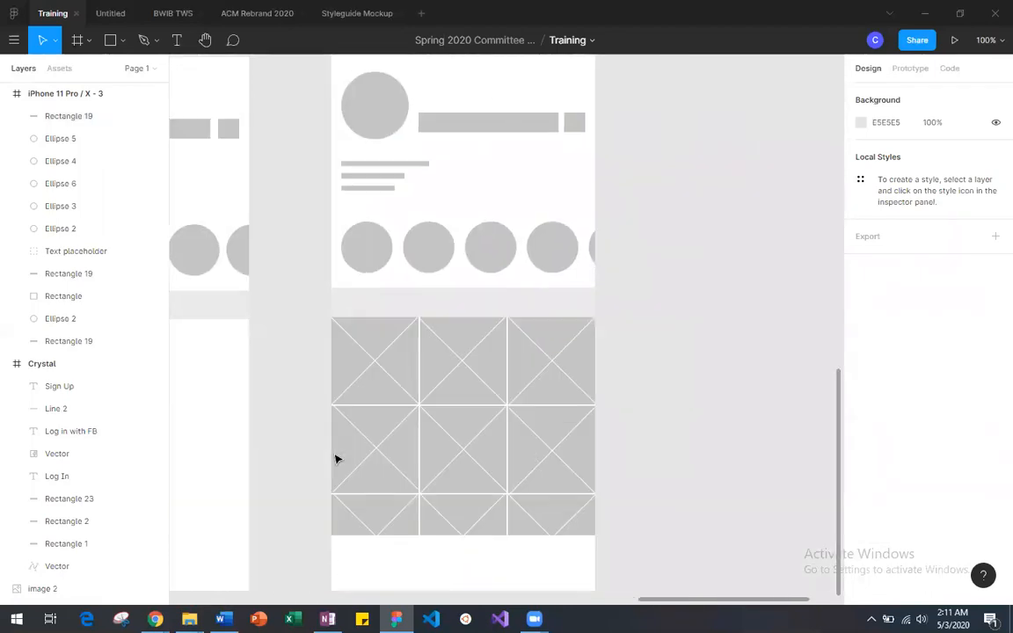
{"action": "scroll", "coordinate": [336, 460], "scroll_direction": "down", "scroll_amount": 2}
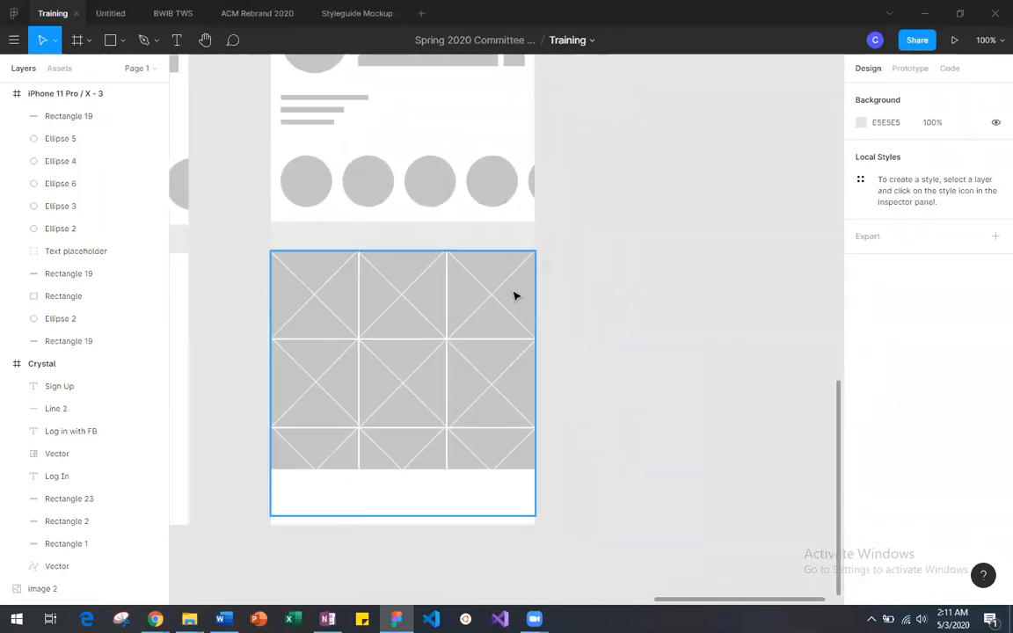
{"action": "scroll", "coordinate": [413, 314], "scroll_direction": "left", "scroll_amount": 8}
{"action": "scroll", "coordinate": [413, 314], "scroll_direction": "down", "scroll_amount": 1}
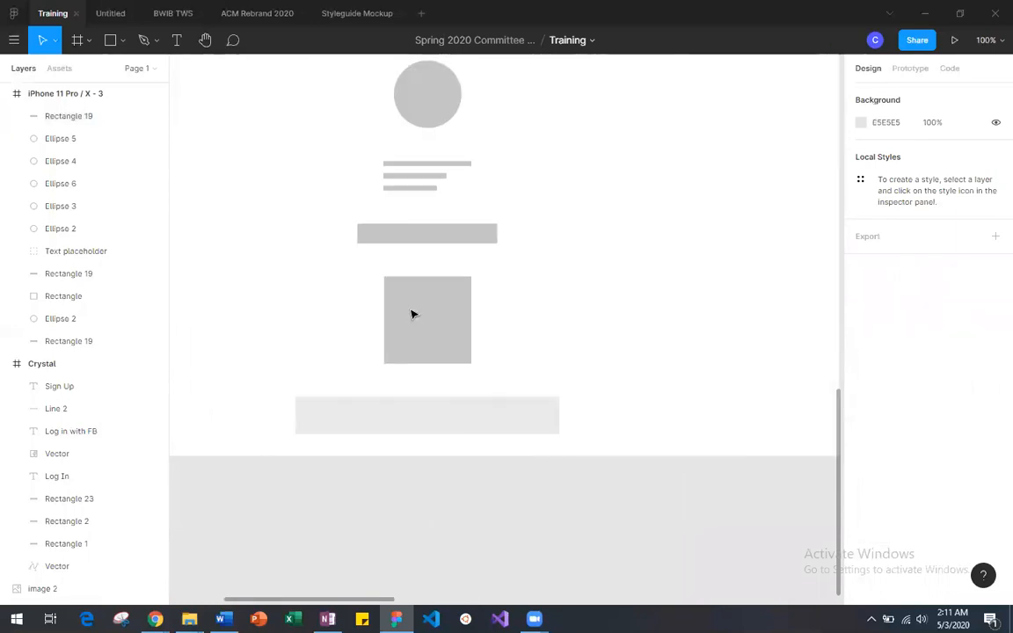
{"action": "left_click", "coordinate": [420, 325]}
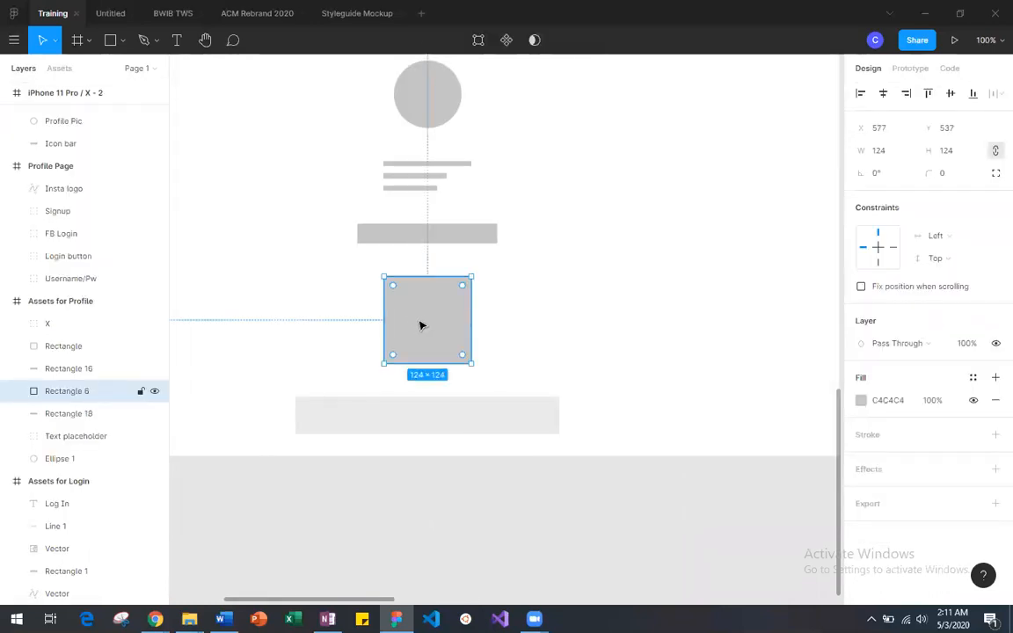
{"action": "key", "text": "ctrl+v"}
Step: Move the duplicated square into iPhone 11 Pro / X - 3 directly under the gray bar, at X 0, Y 426
{"action": "key", "text": "minus"}
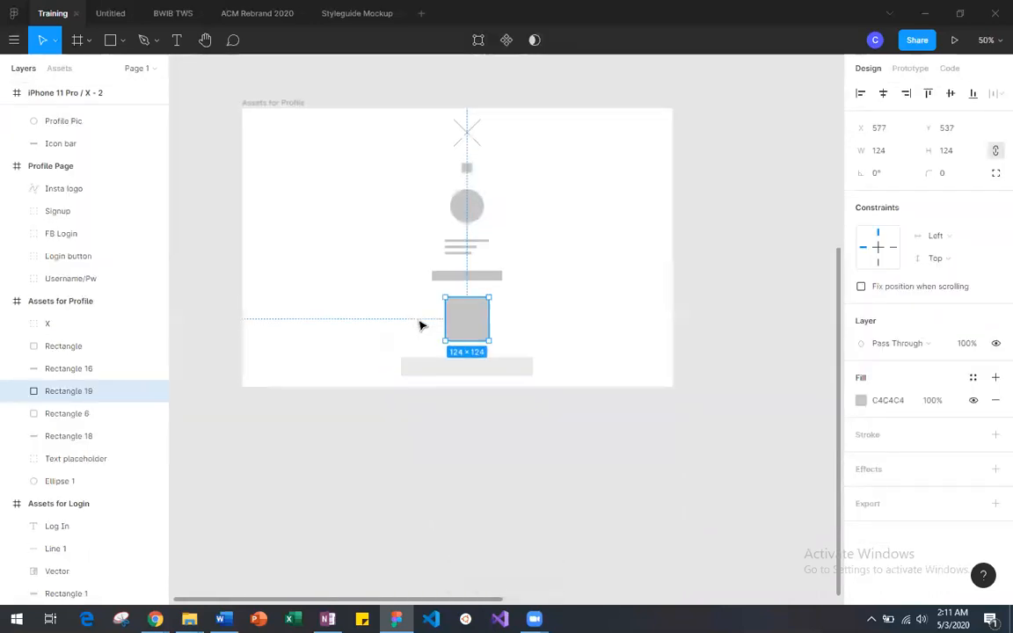
{"action": "scroll", "coordinate": [419, 326], "scroll_direction": "right", "scroll_amount": 2}
{"action": "left_click_drag", "start_coordinate": [330, 326], "coordinate": [728, 462]}
{"action": "scroll", "coordinate": [728, 463], "scroll_direction": "right", "scroll_amount": 4}
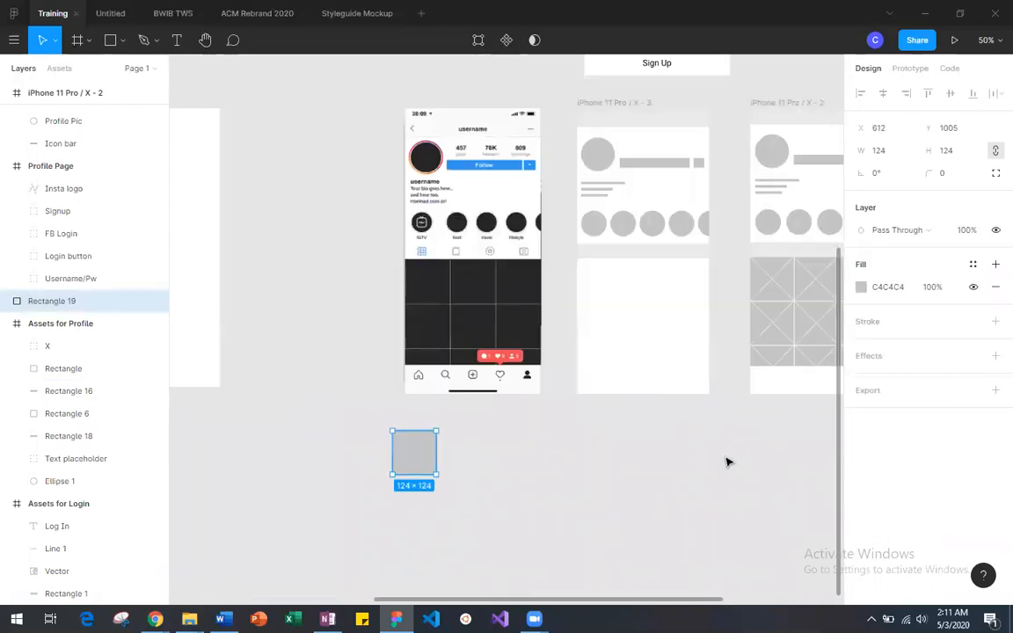
{"action": "left_click_drag", "start_coordinate": [426, 458], "coordinate": [758, 443]}
{"action": "scroll", "coordinate": [758, 443], "scroll_direction": "right", "scroll_amount": 6}
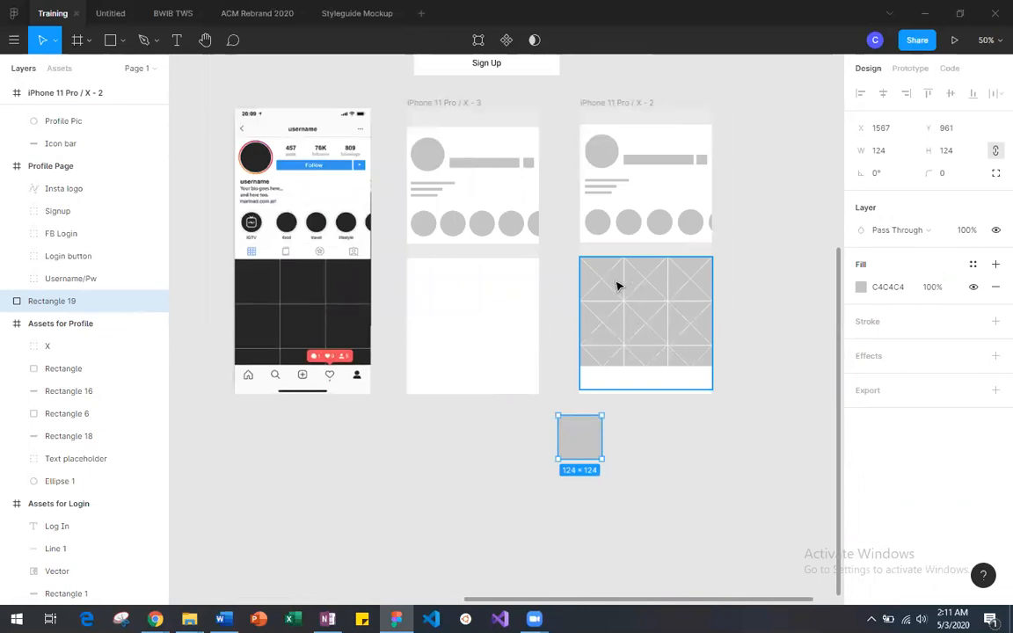
{"action": "left_click_drag", "start_coordinate": [579, 439], "coordinate": [517, 469]}
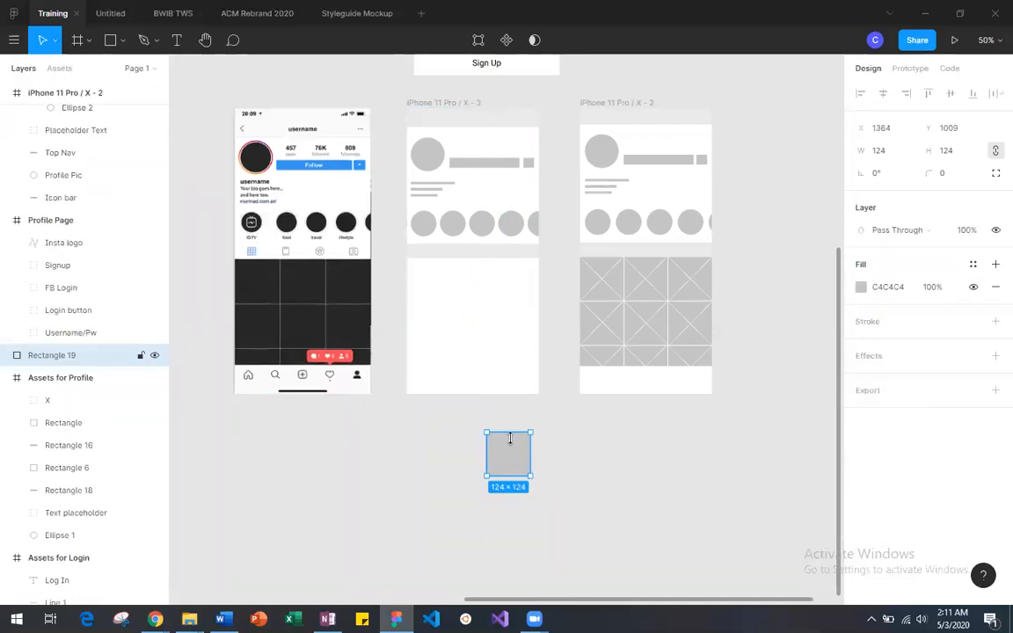
{"action": "left_click_drag", "start_coordinate": [517, 473], "coordinate": [441, 303]}
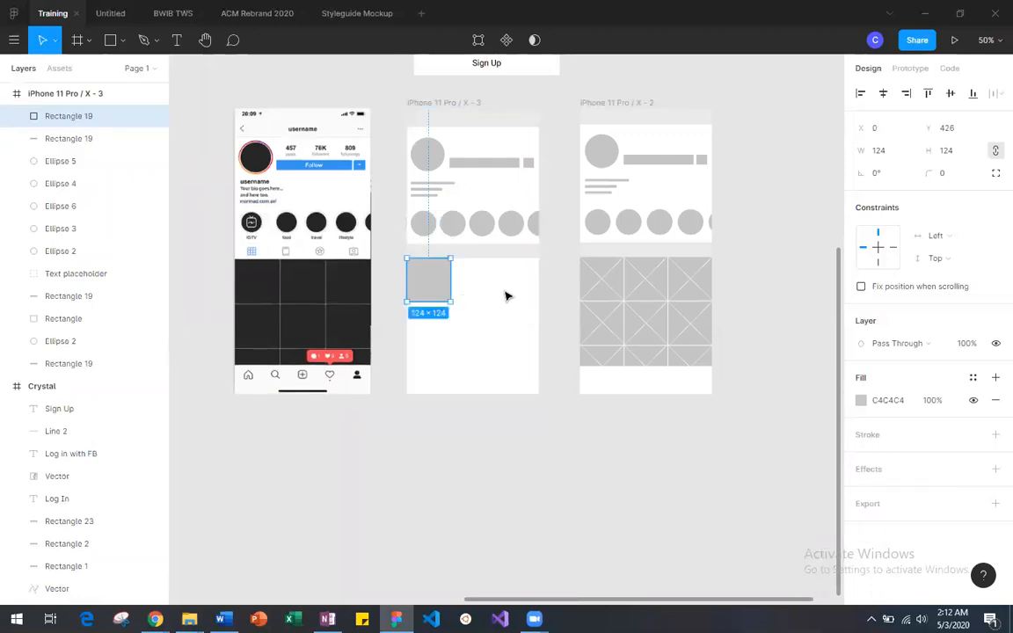
Step: Duplicate the 124 × 124 square twice in the same row, placing the copies at X 250 and X 124, Y 426
{"action": "key", "text": "ctrl+v"}
{"action": "left_click_drag", "start_coordinate": [434, 276], "coordinate": [522, 273]}
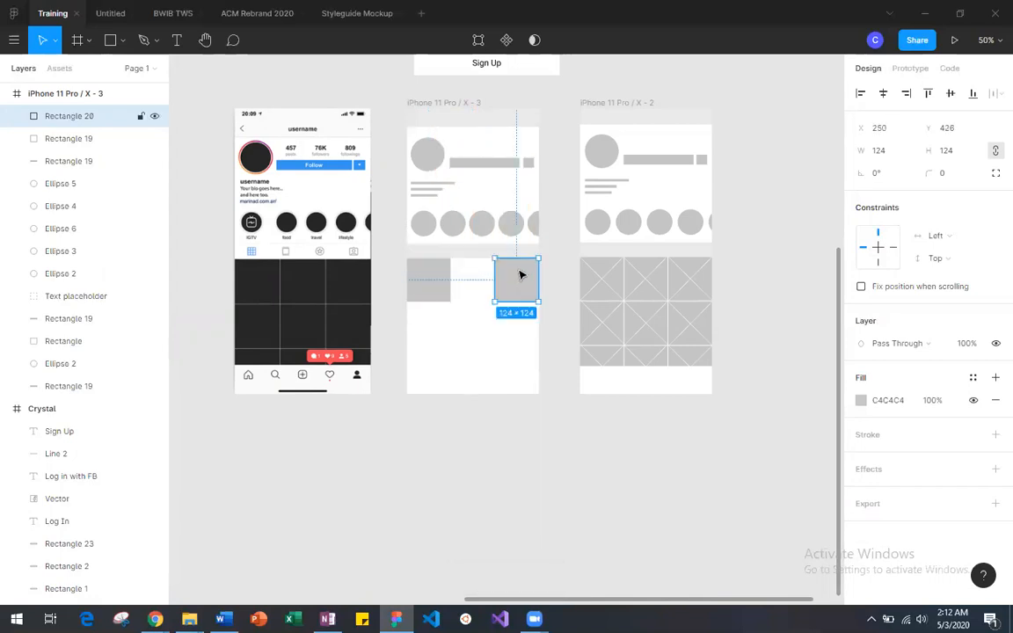
{"action": "key", "text": "ctrl+v"}
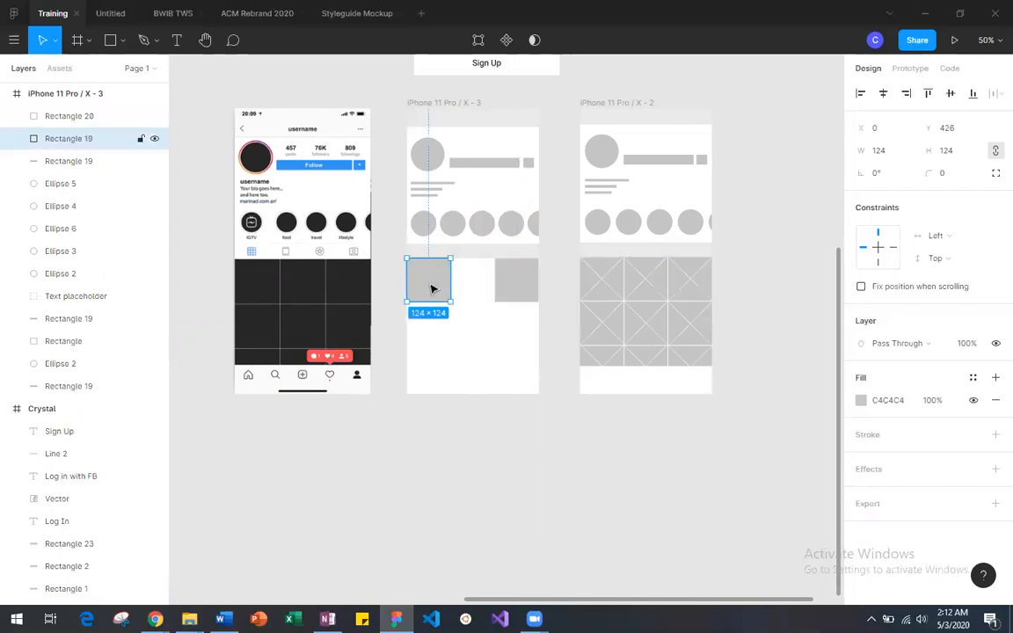
{"action": "left_click_drag", "start_coordinate": [429, 282], "coordinate": [477, 291]}
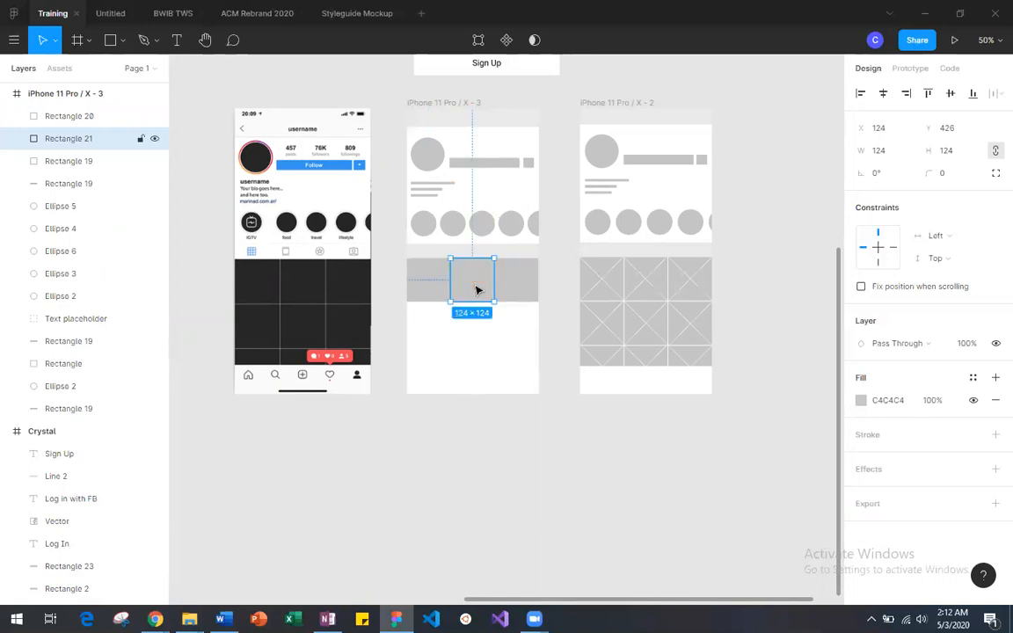
Step: Reposition the middle square of the top row at X 126, Y 426, flush against the third-column square
{"action": "key", "text": "ctrl+minus"}
{"action": "key", "text": "ctrl+plus"}
{"action": "key", "text": "ctrl+plus"}
{"action": "key", "text": "ctrl+plus"}
{"action": "scroll", "coordinate": [477, 290], "scroll_direction": "up", "scroll_amount": 3}
{"action": "scroll", "coordinate": [477, 289], "scroll_direction": "down", "scroll_amount": 1}
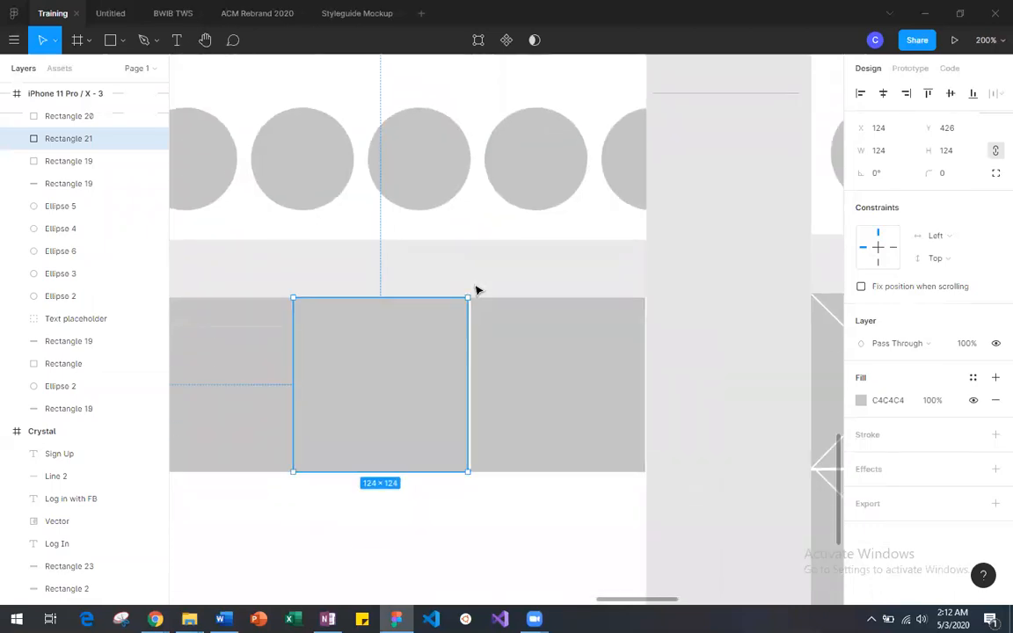
{"action": "left_click_drag", "start_coordinate": [348, 345], "coordinate": [376, 351]}
{"action": "key", "text": "ctrl+plus"}
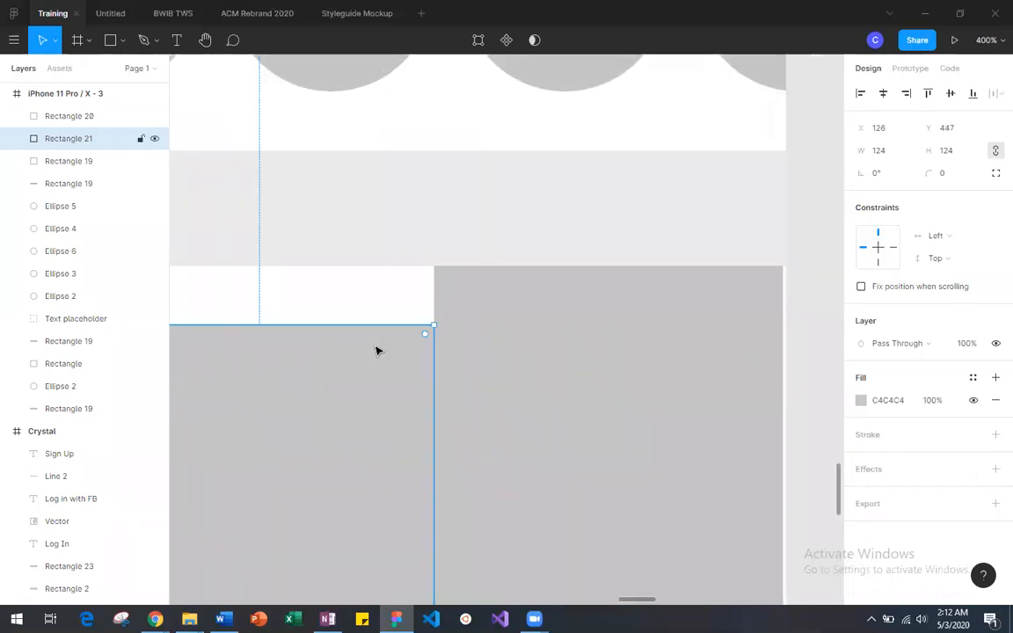
{"action": "scroll", "coordinate": [377, 351], "scroll_direction": "left", "scroll_amount": 3}
{"action": "left_click_drag", "start_coordinate": [475, 353], "coordinate": [473, 357]}
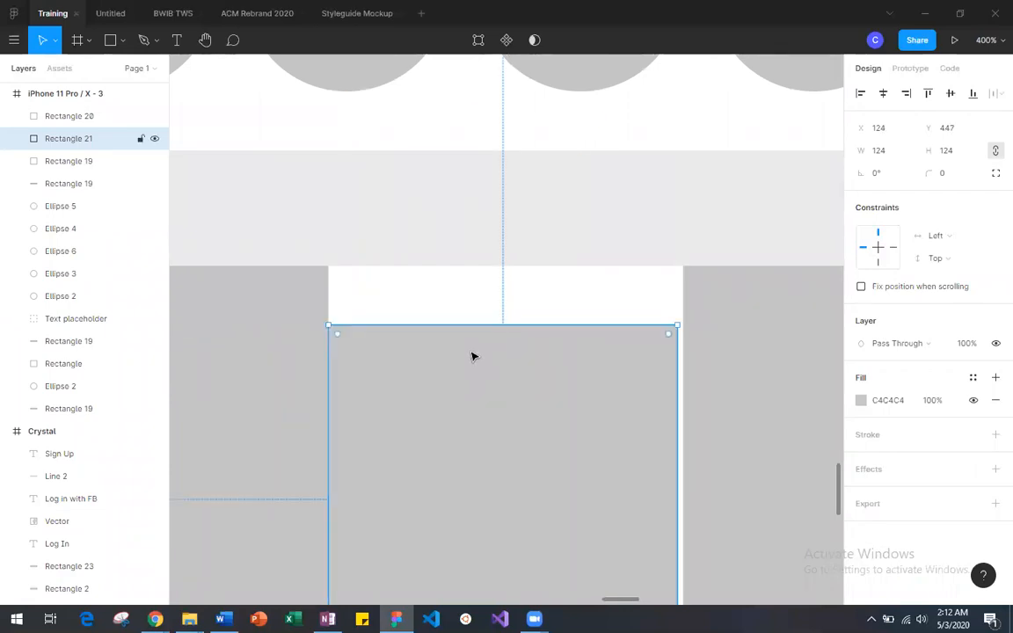
{"action": "left_click_drag", "start_coordinate": [561, 345], "coordinate": [565, 290]}
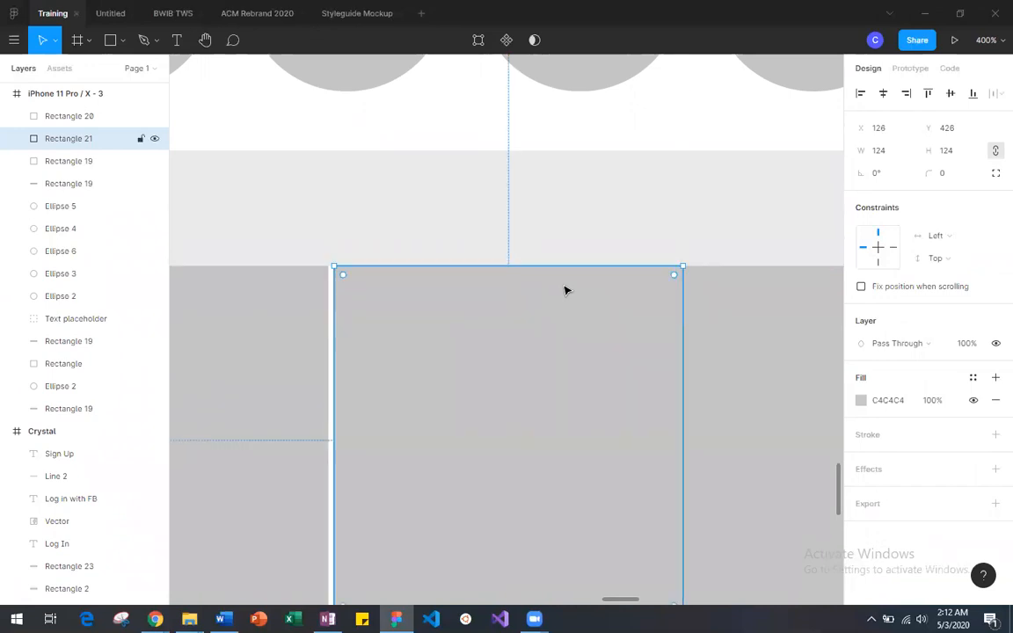
Step: Examine the gaps between the crossed squares in iPhone 11 Pro / X - 2 against the top-row spacing in iPhone 11 Pro / X - 3
{"action": "scroll", "coordinate": [566, 290], "scroll_direction": "right", "scroll_amount": 10}
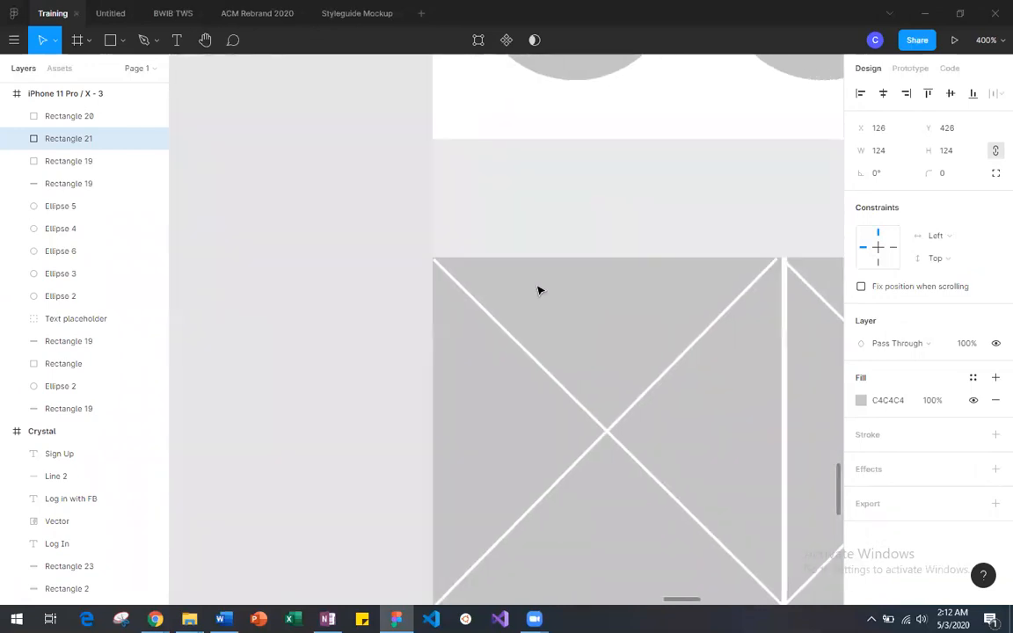
{"action": "scroll", "coordinate": [538, 289], "scroll_direction": "down", "scroll_amount": 3}
{"action": "scroll", "coordinate": [538, 290], "scroll_direction": "left", "scroll_amount": 4}
{"action": "scroll", "coordinate": [538, 290], "scroll_direction": "down", "scroll_amount": 1}
{"action": "scroll", "coordinate": [539, 289], "scroll_direction": "right", "scroll_amount": 1}
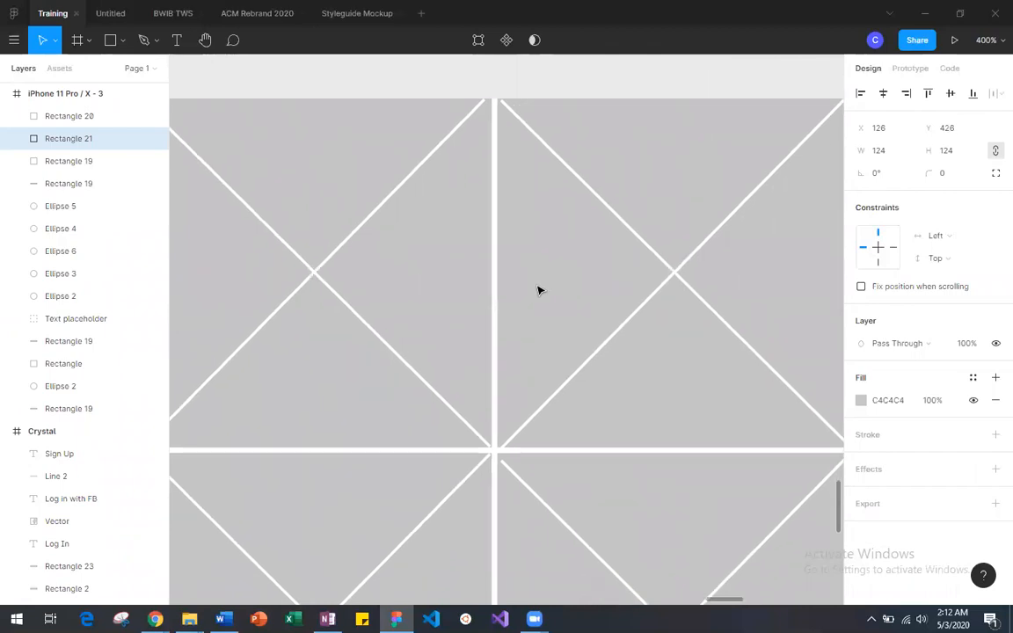
{"action": "scroll", "coordinate": [577, 187], "scroll_direction": "left", "scroll_amount": 20}
{"action": "scroll", "coordinate": [577, 188], "scroll_direction": "right", "scroll_amount": 3}
{"action": "scroll", "coordinate": [577, 188], "scroll_direction": "right", "scroll_amount": 6}
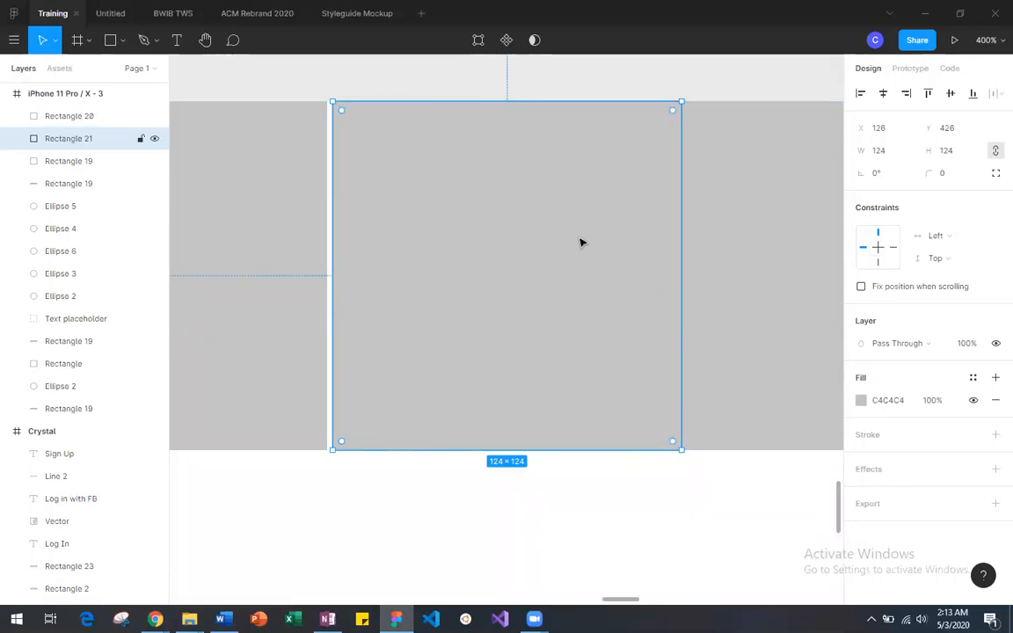
Step: Move the middle 124 × 124 square down to the frame's lower-left corner at X 0, Y 688
{"action": "scroll", "coordinate": [569, 243], "scroll_direction": "left", "scroll_amount": 3}
{"action": "key", "text": "minus"}
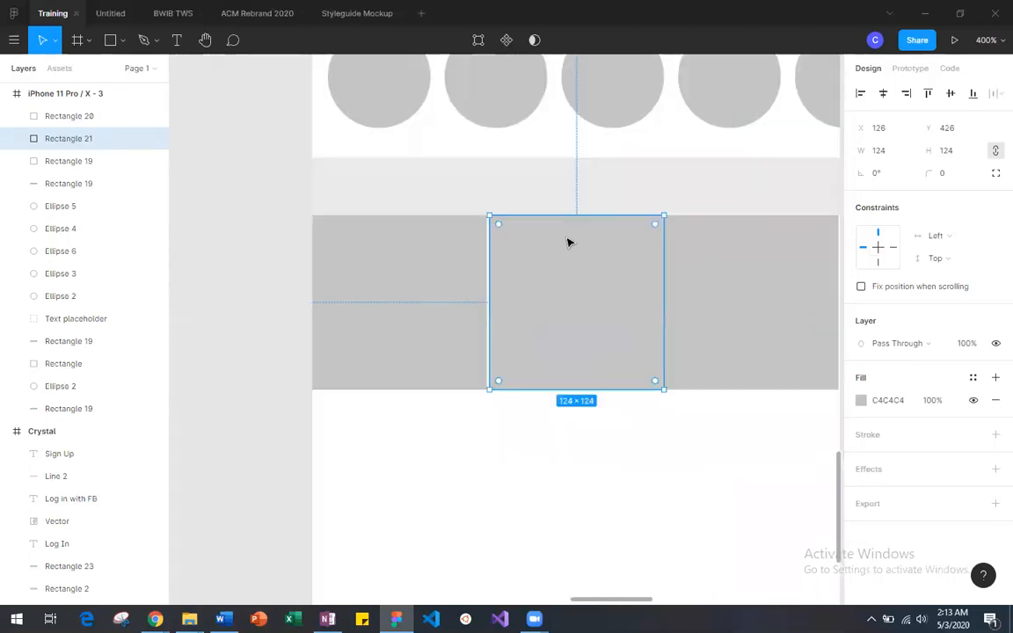
{"action": "left_click_drag", "start_coordinate": [569, 293], "coordinate": [452, 506]}
{"action": "scroll", "coordinate": [452, 507], "scroll_direction": "down", "scroll_amount": 8}
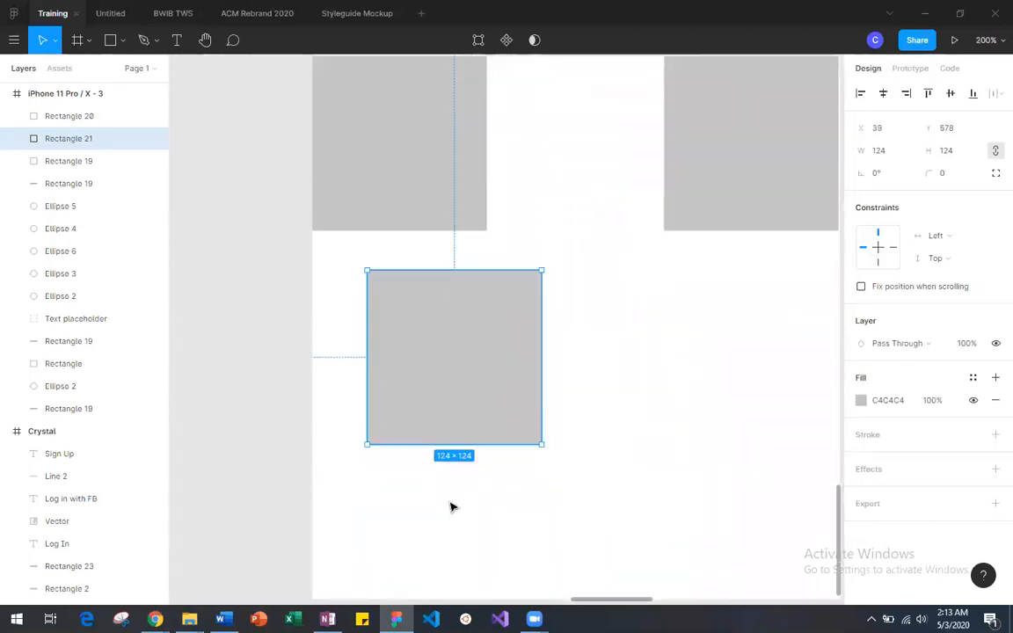
{"action": "left_click_drag", "start_coordinate": [444, 192], "coordinate": [404, 297]}
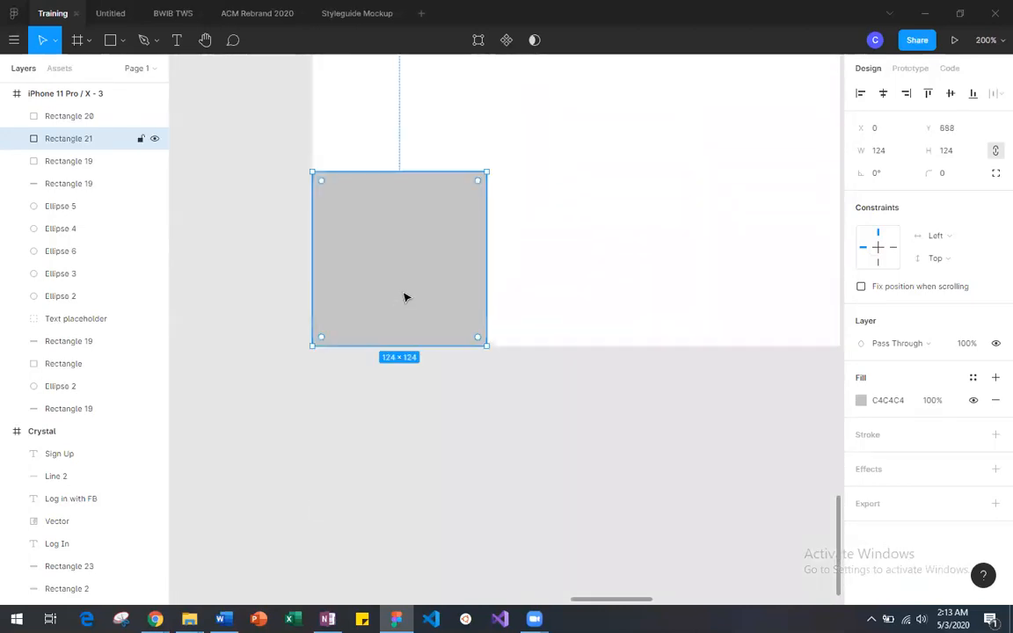
Step: Duplicate the corner square and place the copy directly below the first top-row square, leaving a narrow gap
{"action": "scroll", "coordinate": [404, 297], "scroll_direction": "up", "scroll_amount": 2}
{"action": "scroll", "coordinate": [404, 298], "scroll_direction": "up", "scroll_amount": 5}
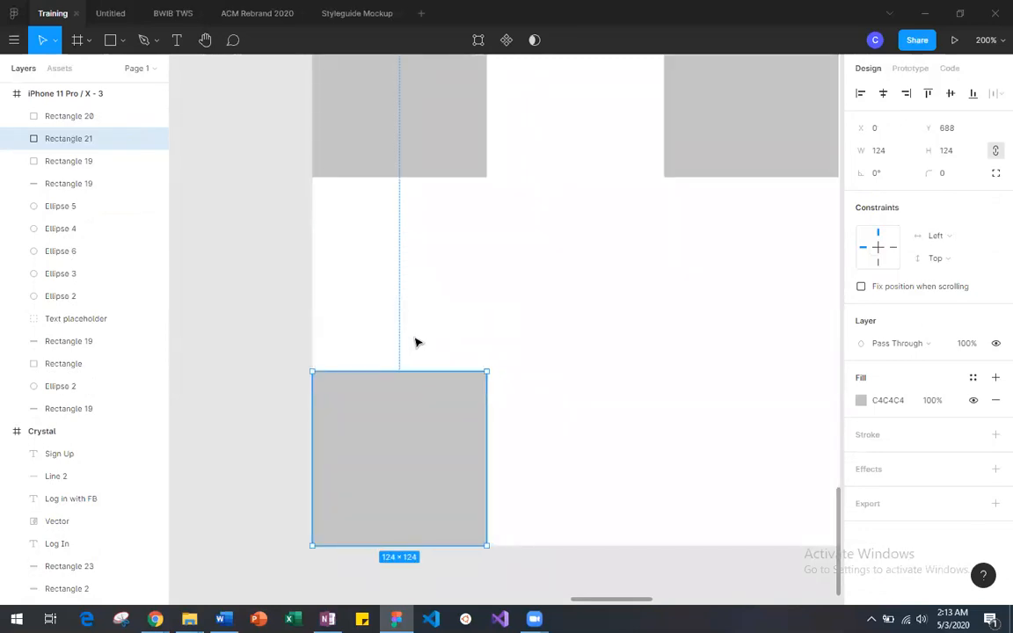
{"action": "key", "text": "ctrl+v"}
{"action": "left_click_drag", "start_coordinate": [431, 427], "coordinate": [431, 240]}
{"action": "left_click", "coordinate": [543, 267]}
{"action": "scroll", "coordinate": [542, 268], "scroll_direction": "right", "scroll_amount": 7}
{"action": "scroll", "coordinate": [543, 267], "scroll_direction": "left", "scroll_amount": 2}
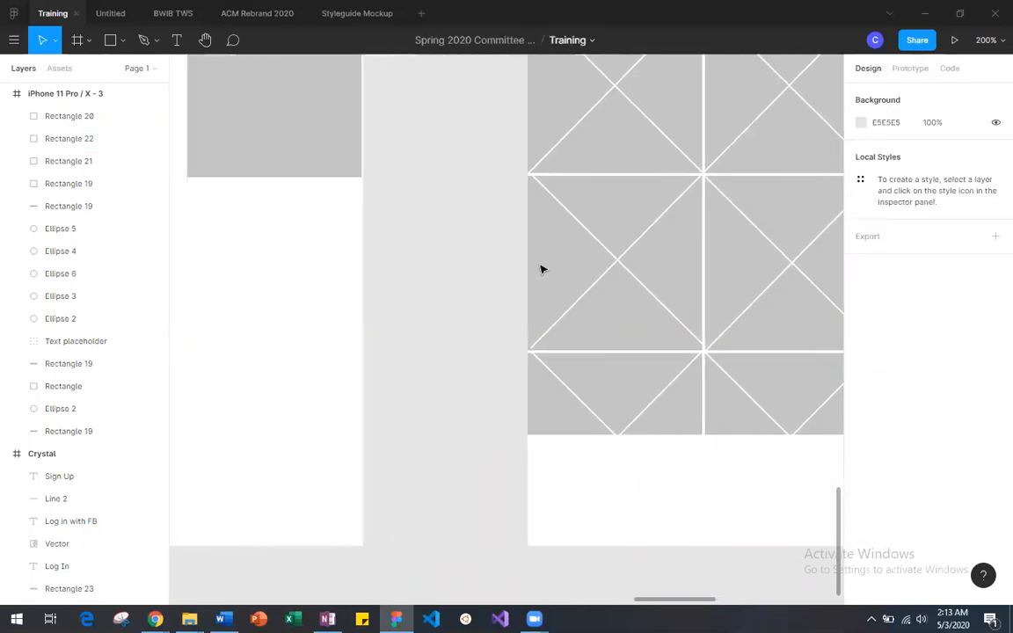
{"action": "scroll", "coordinate": [542, 269], "scroll_direction": "left", "scroll_amount": 6}
Step: Move the lowest square in the first column slightly up so its gap matches the one above
{"action": "left_click", "coordinate": [409, 405]}
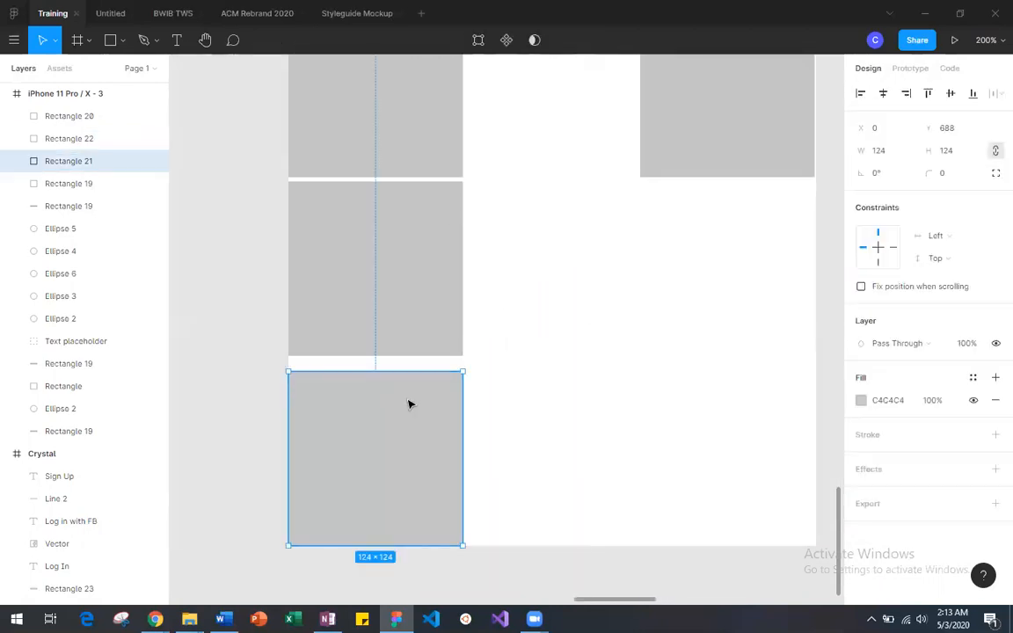
{"action": "left_click_drag", "start_coordinate": [409, 405], "coordinate": [409, 397]}
{"action": "left_click", "coordinate": [475, 396]}
{"action": "scroll", "coordinate": [475, 395], "scroll_direction": "right", "scroll_amount": 6}
{"action": "scroll", "coordinate": [475, 396], "scroll_direction": "left", "scroll_amount": 6}
{"action": "scroll", "coordinate": [475, 396], "scroll_direction": "right", "scroll_amount": 2}
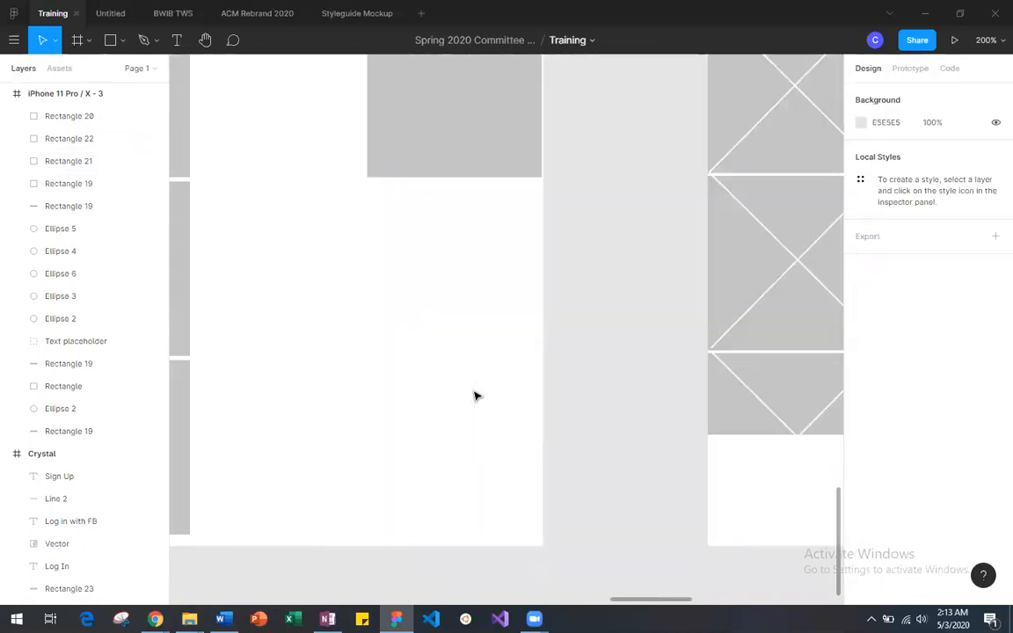
{"action": "scroll", "coordinate": [475, 396], "scroll_direction": "left", "scroll_amount": 4}
Step: Duplicate the 124 × 124 square into the third column's second and third rows, and place another copy in the middle column at X 124, Y 547
{"action": "left_click", "coordinate": [357, 294]}
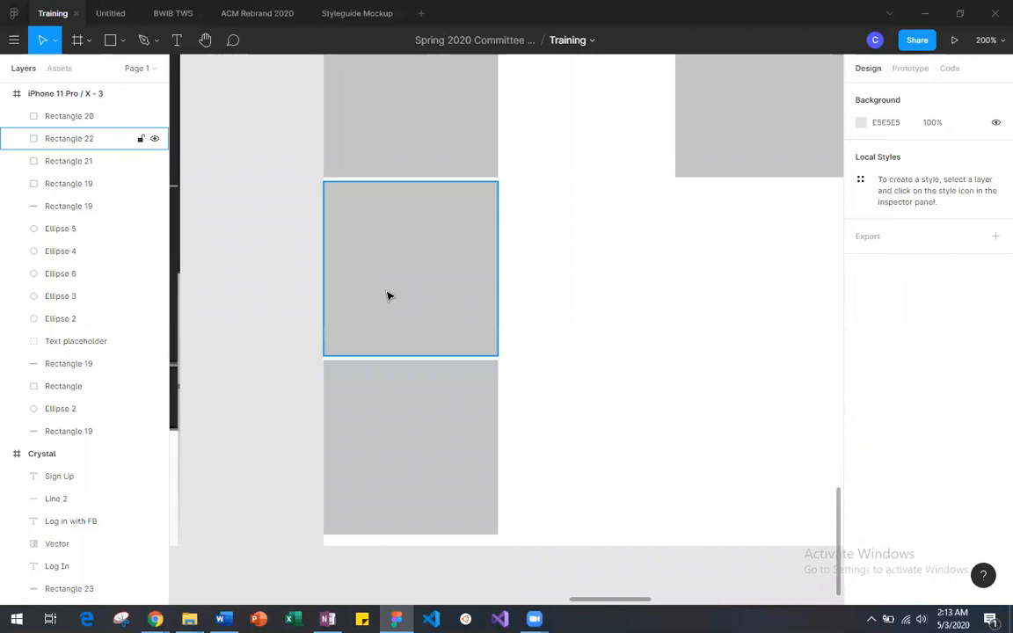
{"action": "key", "text": "ctrl+v"}
{"action": "left_click_drag", "start_coordinate": [418, 420], "coordinate": [661, 355]}
{"action": "scroll", "coordinate": [661, 358], "scroll_direction": "right", "scroll_amount": 5}
{"action": "scroll", "coordinate": [661, 358], "scroll_direction": "left", "scroll_amount": 5}
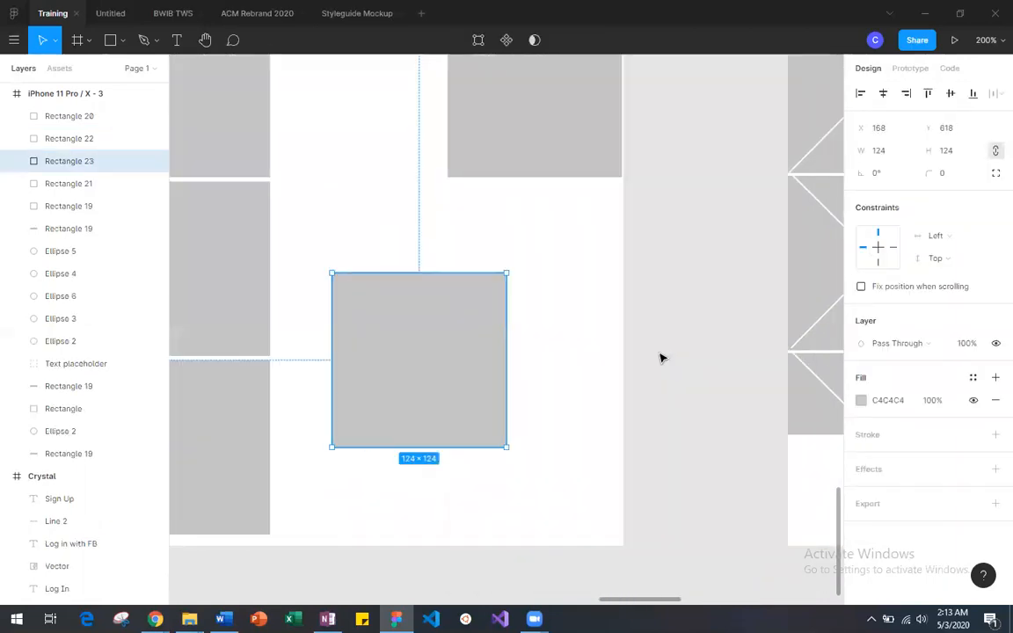
{"action": "left_click_drag", "start_coordinate": [493, 364], "coordinate": [409, 269]}
{"action": "key", "text": "ctrl+v"}
{"action": "key", "text": "ctrl+v"}
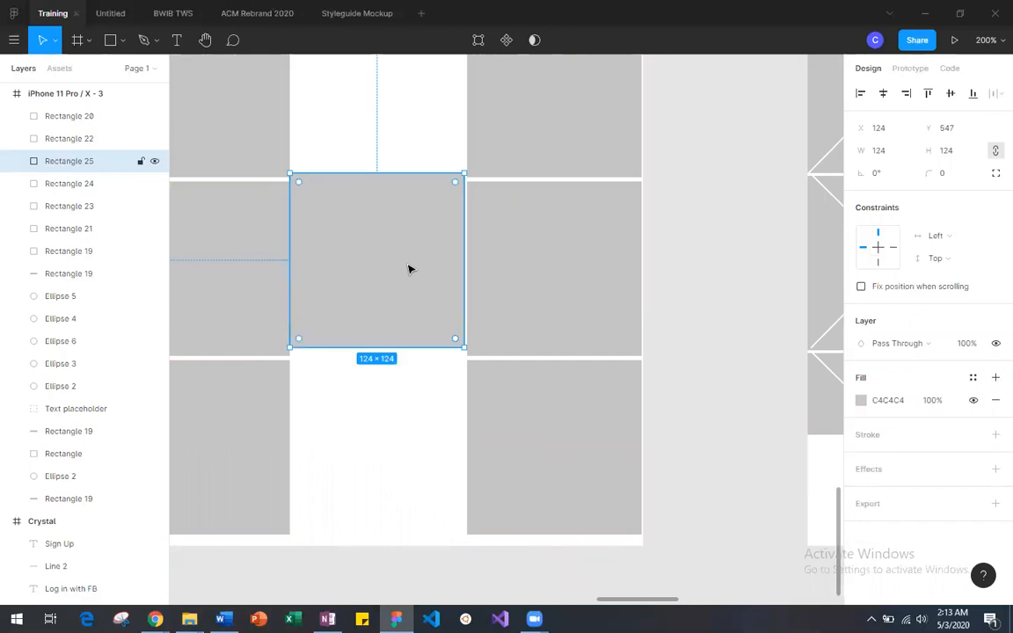
Step: Align the middle-column square with the second row at X 126, Y 553
{"action": "right_click", "coordinate": [409, 269]}
{"action": "left_click", "coordinate": [341, 267]}
{"action": "left_click_drag", "start_coordinate": [351, 273], "coordinate": [351, 278]}
{"action": "scroll", "coordinate": [351, 278], "scroll_direction": "up", "scroll_amount": 2}
{"action": "scroll", "coordinate": [351, 278], "scroll_direction": "up", "scroll_amount": 1}
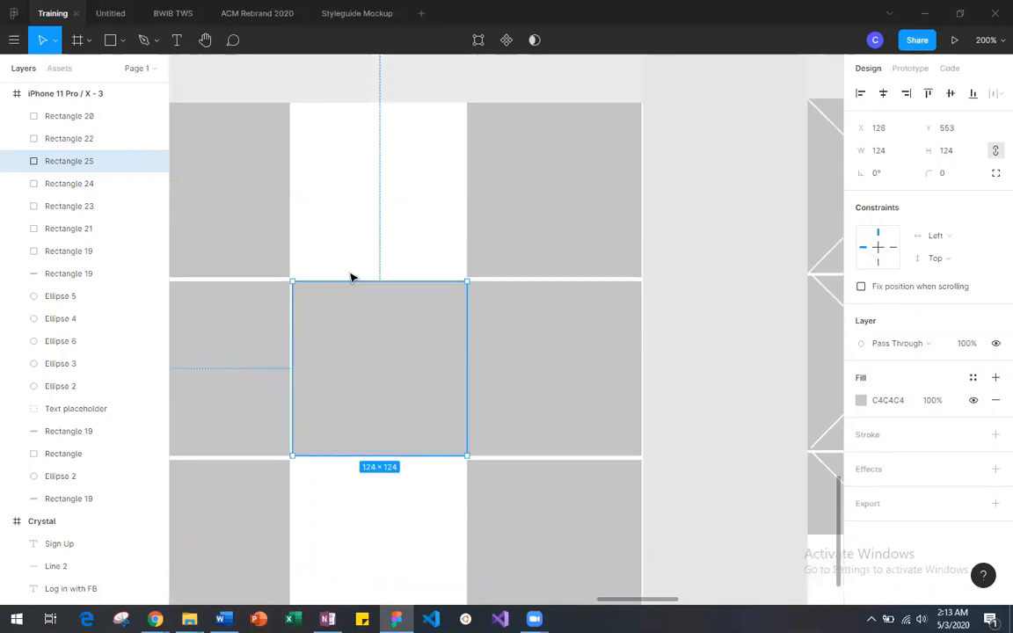
{"action": "scroll", "coordinate": [351, 278], "scroll_direction": "up", "scroll_amount": 2}
{"action": "scroll", "coordinate": [351, 278], "scroll_direction": "right", "scroll_amount": 5}
{"action": "scroll", "coordinate": [351, 278], "scroll_direction": "left", "scroll_amount": 6}
{"action": "scroll", "coordinate": [351, 278], "scroll_direction": "down", "scroll_amount": 3}
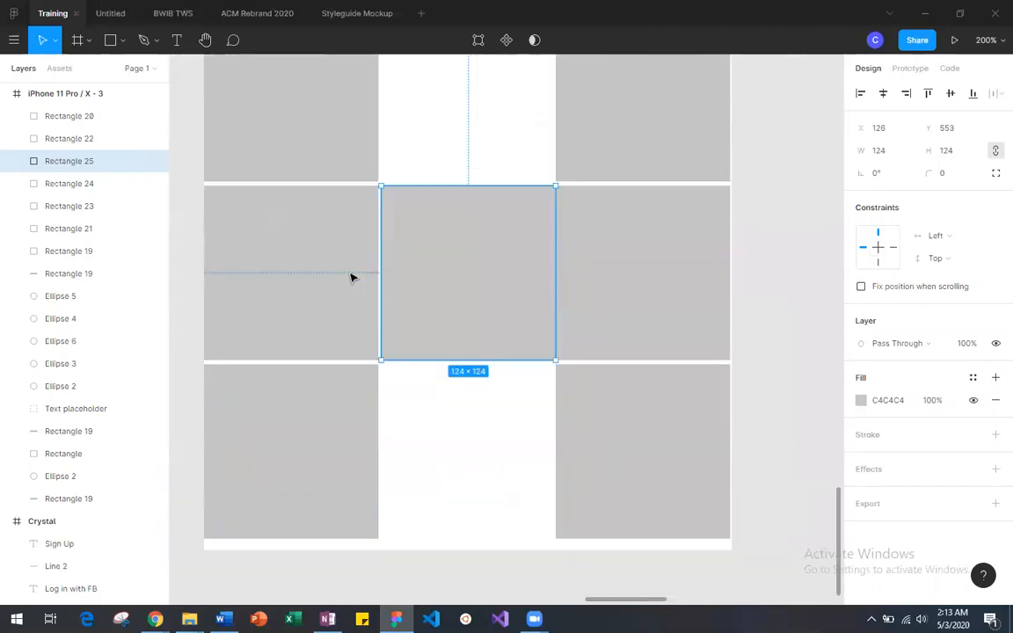
{"action": "scroll", "coordinate": [351, 278], "scroll_direction": "right", "scroll_amount": 2}
{"action": "mouse_move", "coordinate": [381, 285]}
{"action": "left_mouse_down"}
{"action": "mouse_move", "coordinate": [376, 509]}
{"action": "mouse_move", "coordinate": [378, 267]}
{"action": "mouse_move", "coordinate": [380, 275]}
{"action": "left_mouse_up"}
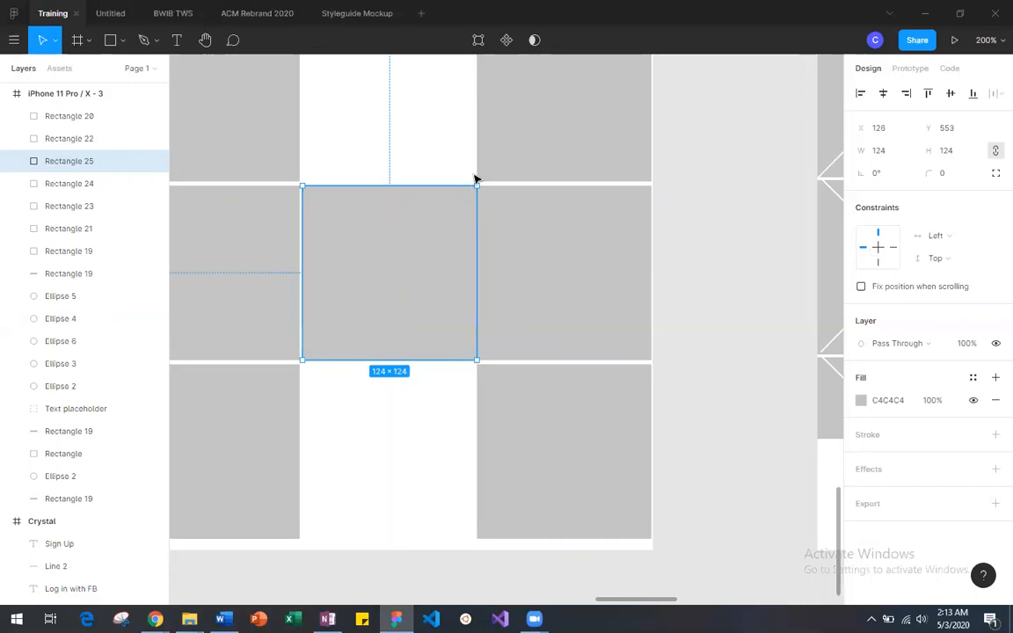
Step: Narrow the centre square to 122 × 124 from its right edge, leaving a gap before the third-column square
{"action": "left_click", "coordinate": [413, 416]}
{"action": "left_click", "coordinate": [405, 297]}
{"action": "left_click_drag", "start_coordinate": [404, 297], "coordinate": [407, 297]}
{"action": "left_click", "coordinate": [502, 308]}
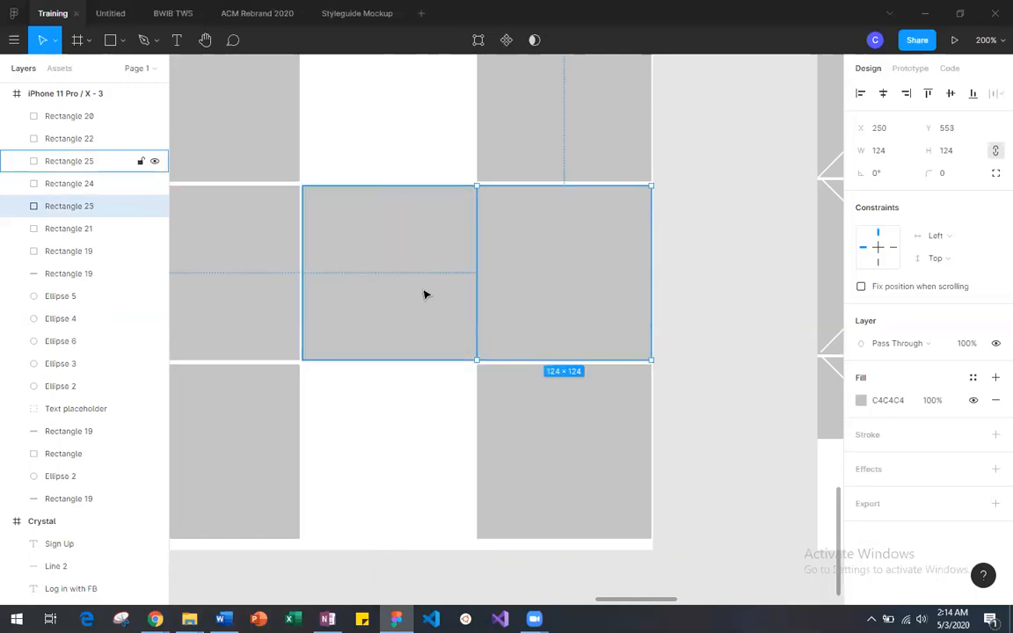
{"action": "left_click", "coordinate": [457, 272]}
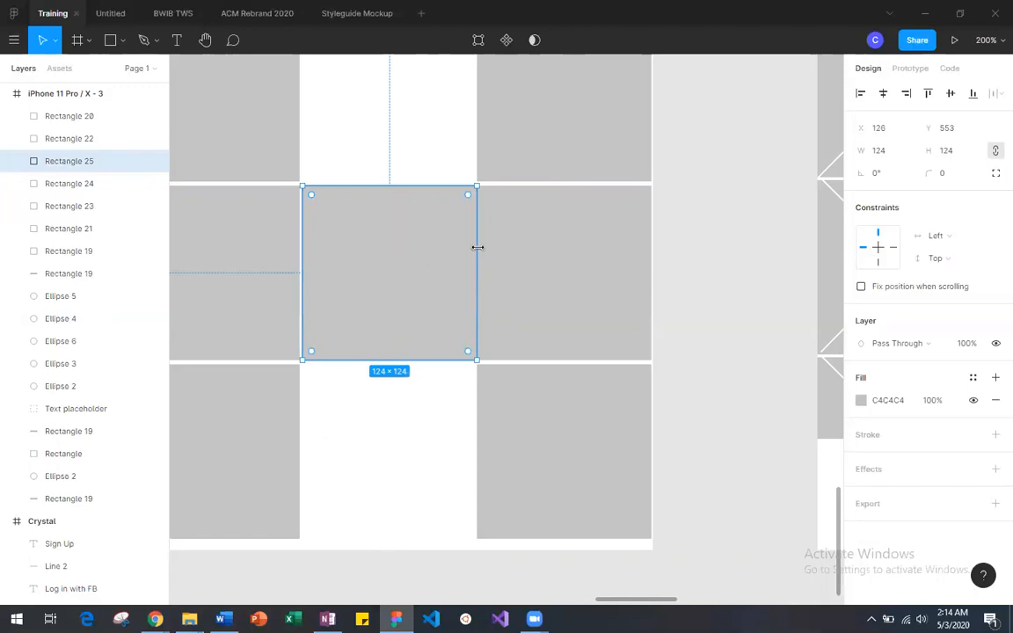
{"action": "key", "text": "ctrl+plus"}
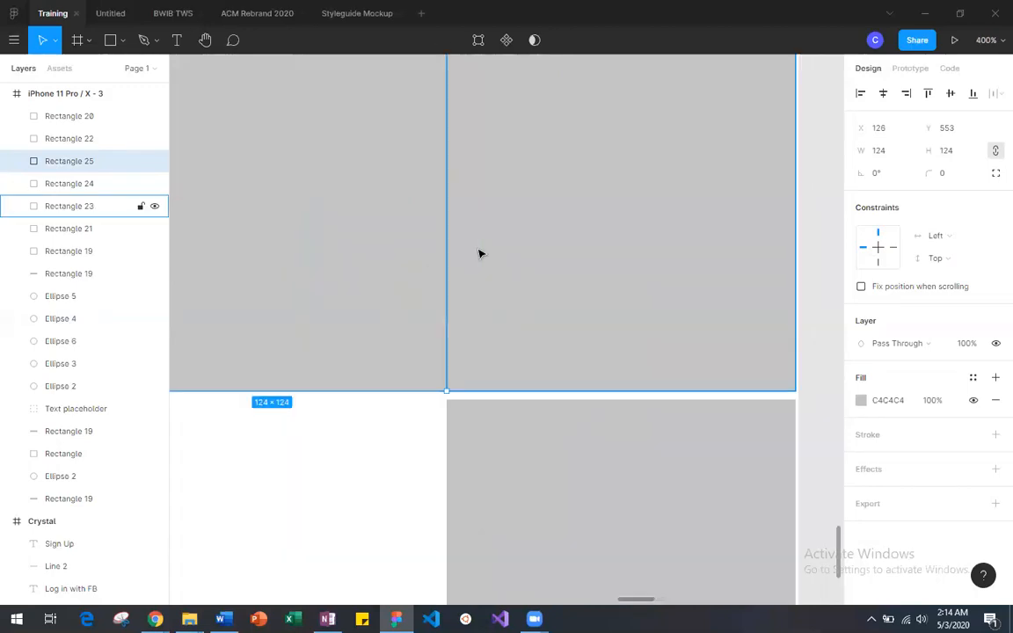
{"action": "scroll", "coordinate": [479, 254], "scroll_direction": "left", "scroll_amount": 3}
{"action": "left_click_drag", "start_coordinate": [586, 322], "coordinate": [579, 322]}
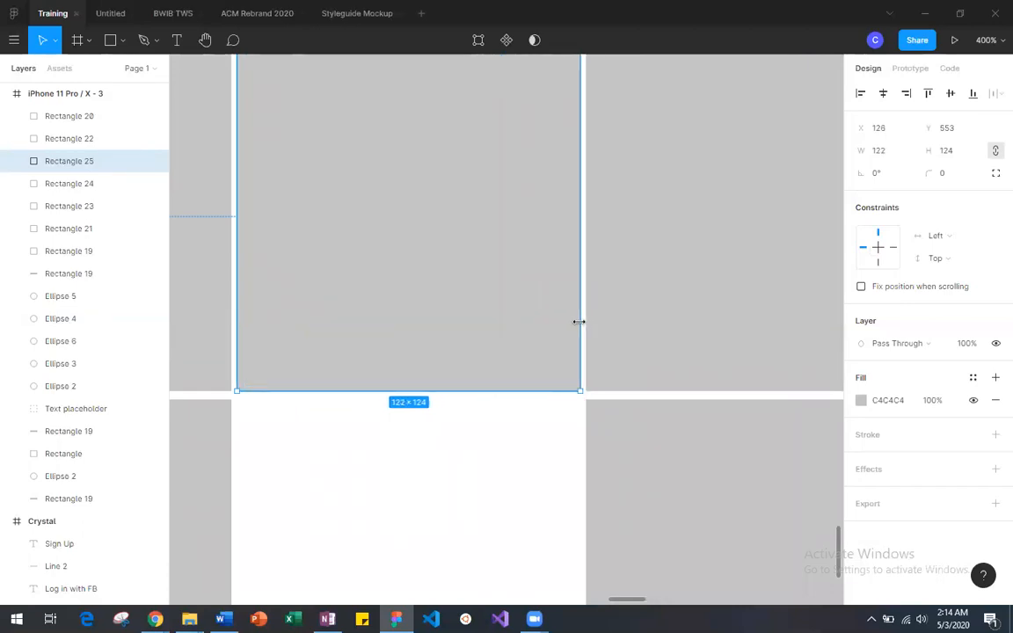
{"action": "left_click", "coordinate": [503, 446]}
{"action": "scroll", "coordinate": [503, 446], "scroll_direction": "up", "scroll_amount": 3}
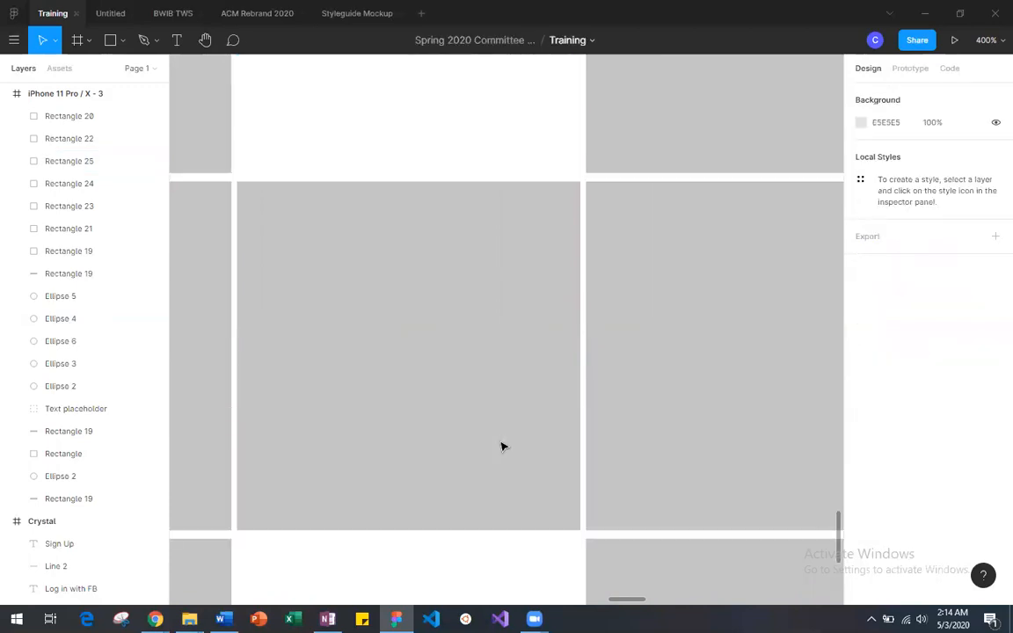
{"action": "left_click", "coordinate": [238, 357]}
{"action": "left_click_drag", "start_coordinate": [236, 358], "coordinate": [237, 359]}
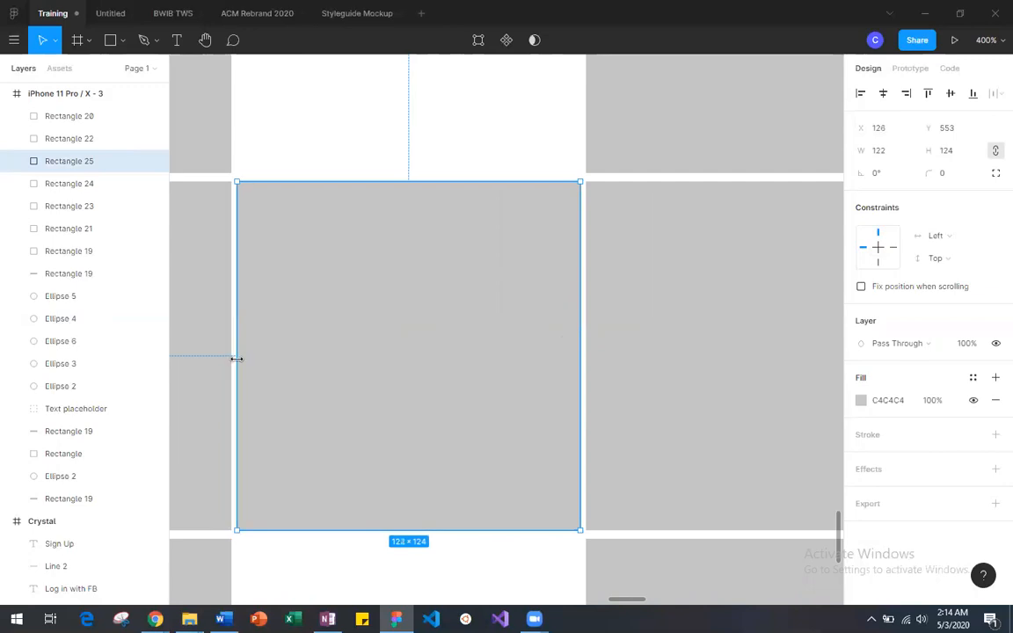
{"action": "left_click", "coordinate": [482, 154]}
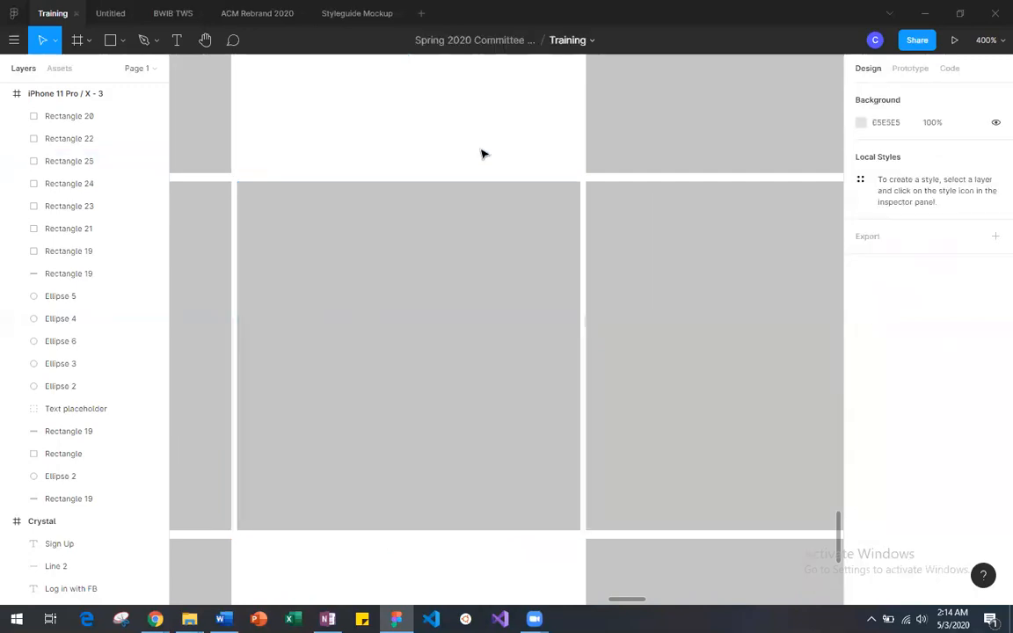
Step: Duplicate the 122 × 124 centre square and move the copy up into the empty top-row slot
{"action": "scroll", "coordinate": [482, 154], "scroll_direction": "up", "scroll_amount": 4}
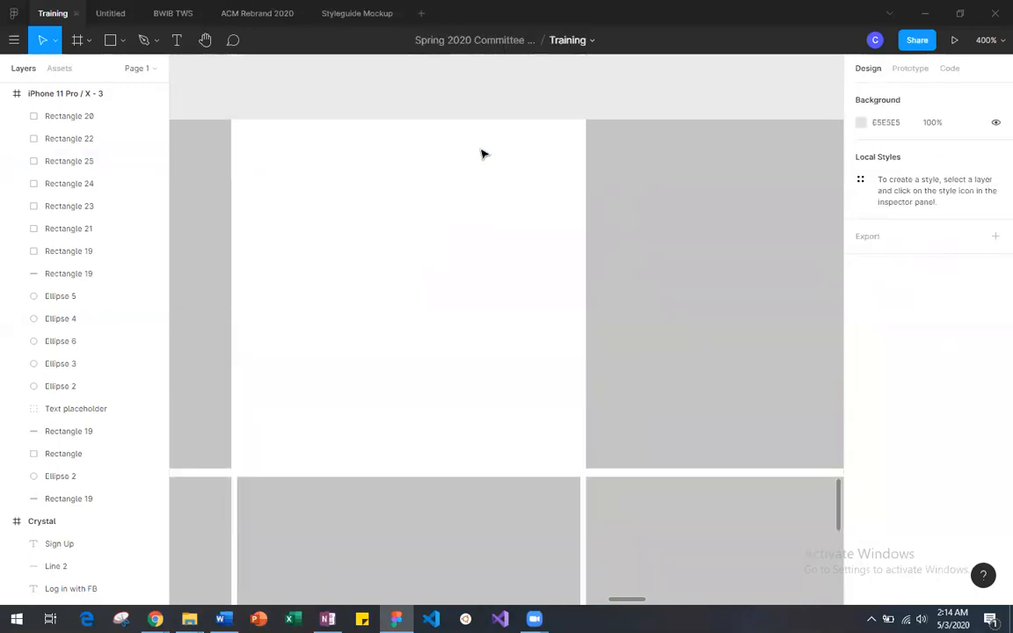
{"action": "left_click", "coordinate": [426, 520]}
{"action": "key", "text": "ctrl+v"}
{"action": "left_click_drag", "start_coordinate": [426, 520], "coordinate": [426, 164]}
Step: Duplicate the centre square again into the empty bottom-row slot at X 126, Y 680, and clear the selection
{"action": "scroll", "coordinate": [423, 195], "scroll_direction": "down", "scroll_amount": 5}
{"action": "left_click", "coordinate": [423, 194]}
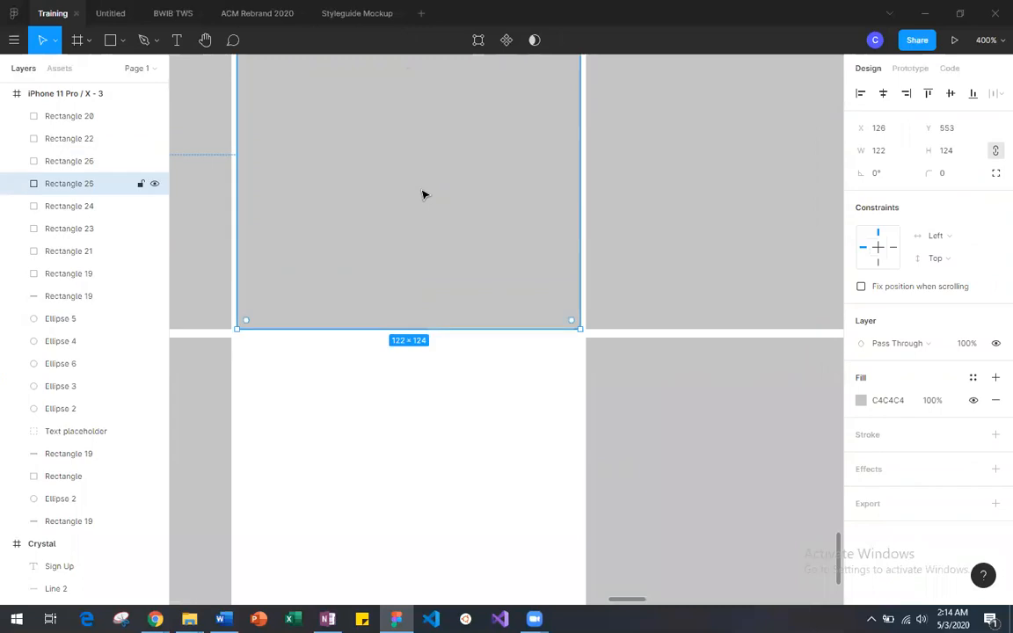
{"action": "key", "text": "ctrl+v"}
{"action": "left_click_drag", "start_coordinate": [425, 232], "coordinate": [424, 407]}
{"action": "scroll", "coordinate": [424, 407], "scroll_direction": "down", "scroll_amount": 3}
{"action": "left_click_drag", "start_coordinate": [424, 308], "coordinate": [416, 378]}
{"action": "scroll", "coordinate": [416, 378], "scroll_direction": "up", "scroll_amount": 6}
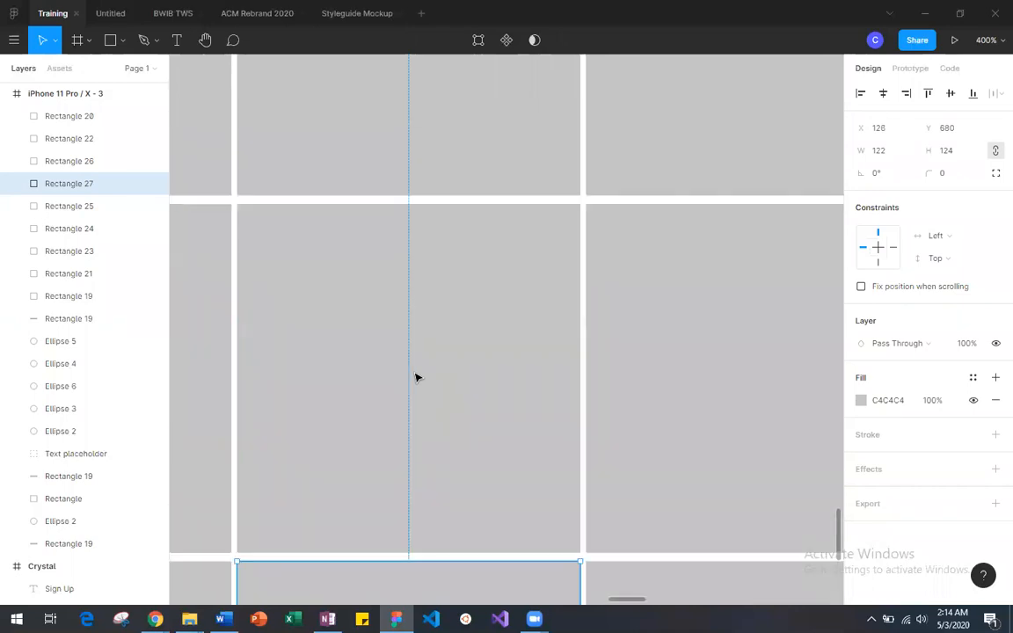
{"action": "key", "text": "minus"}
{"action": "key", "text": "minus"}
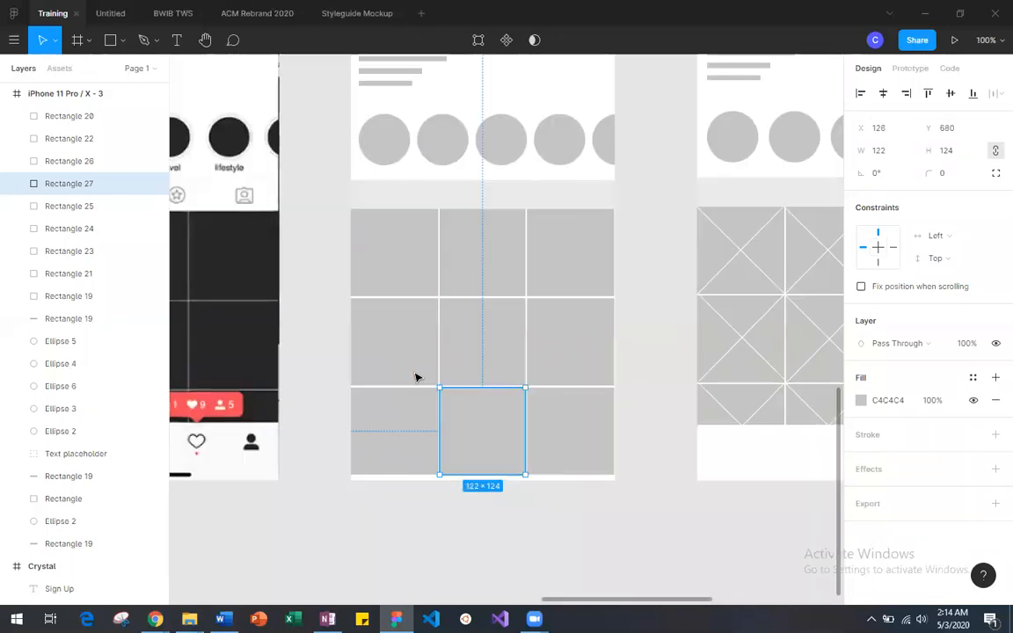
{"action": "left_click", "coordinate": [635, 416]}
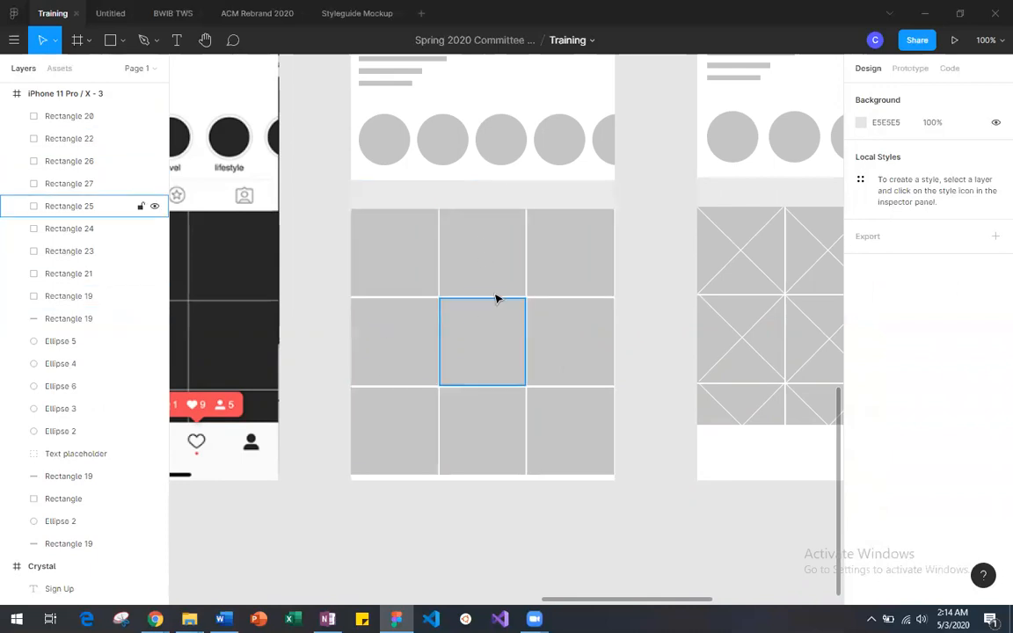
Step: Compare the finished grid with the crossed squares in iPhone 11 Pro / X - 2 and find the cross lines in Assets for Profile
{"action": "scroll", "coordinate": [532, 439], "scroll_direction": "right", "scroll_amount": 2}
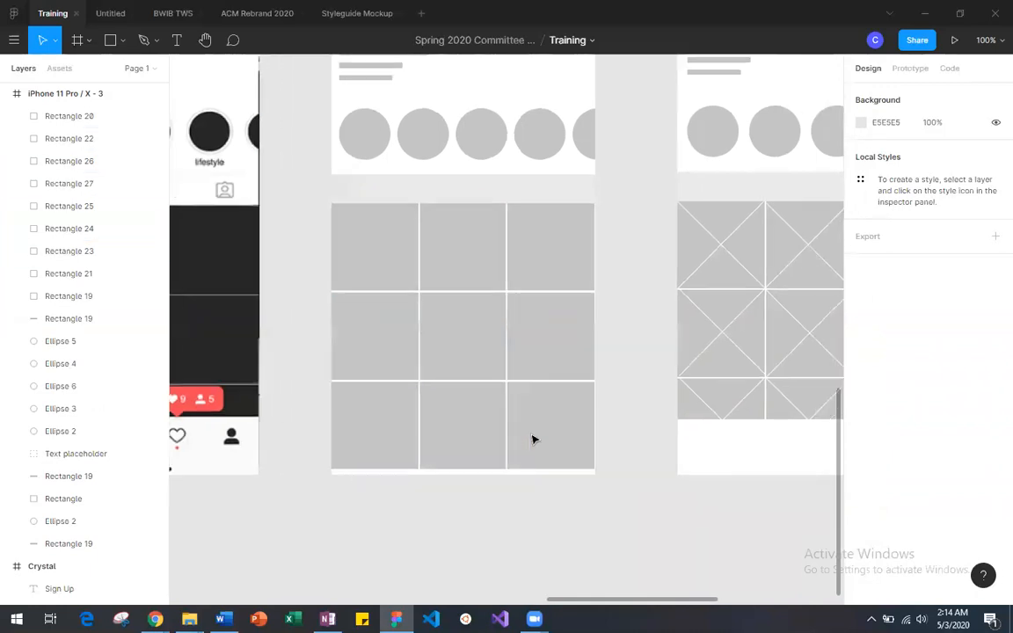
{"action": "scroll", "coordinate": [532, 439], "scroll_direction": "left", "scroll_amount": 2}
{"action": "scroll", "coordinate": [532, 439], "scroll_direction": "up", "scroll_amount": 1}
{"action": "scroll", "coordinate": [532, 439], "scroll_direction": "up", "scroll_amount": 1}
{"action": "scroll", "coordinate": [534, 436], "scroll_direction": "down", "scroll_amount": 1}
{"action": "scroll", "coordinate": [534, 437], "scroll_direction": "right", "scroll_amount": 3}
{"action": "scroll", "coordinate": [541, 465], "scroll_direction": "left", "scroll_amount": 15}
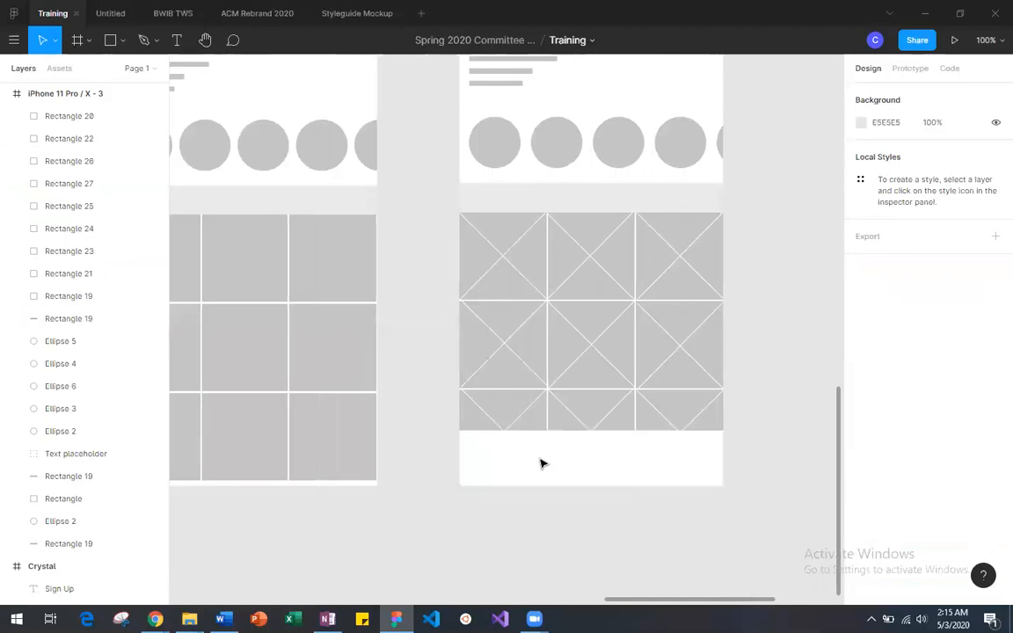
{"action": "scroll", "coordinate": [507, 373], "scroll_direction": "up", "scroll_amount": 3}
{"action": "scroll", "coordinate": [507, 373], "scroll_direction": "down", "scroll_amount": 3}
{"action": "scroll", "coordinate": [507, 376], "scroll_direction": "up", "scroll_amount": 6}
{"action": "scroll", "coordinate": [507, 376], "scroll_direction": "down", "scroll_amount": 5}
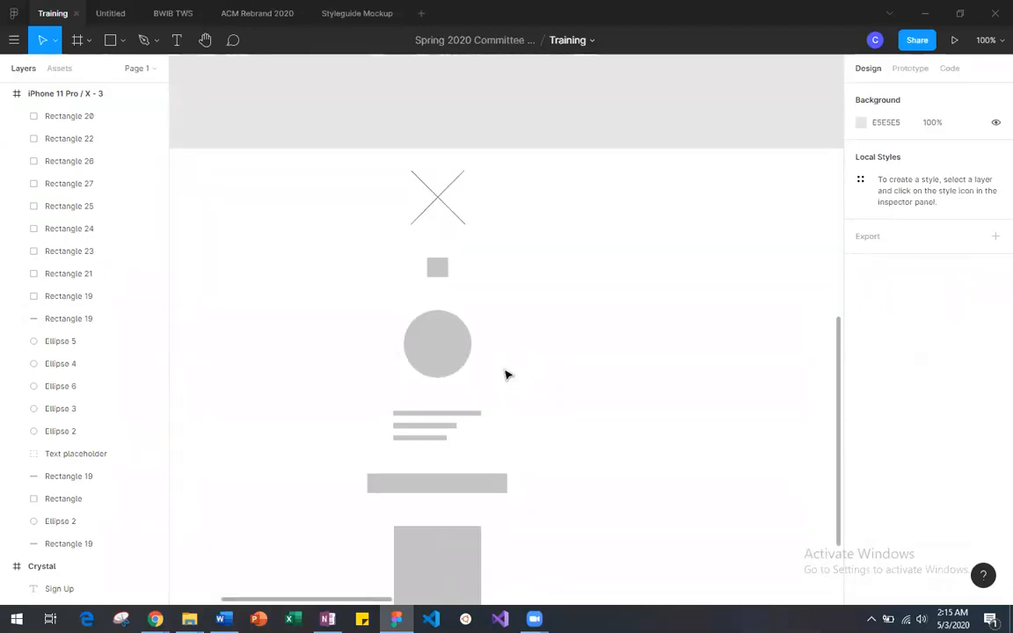
Step: Copy the 77 × 77 X group from Assets for Profile and place two copies on the canvas below iPhone 11 Pro / X - 3
{"action": "scroll", "coordinate": [507, 376], "scroll_direction": "right", "scroll_amount": 10}
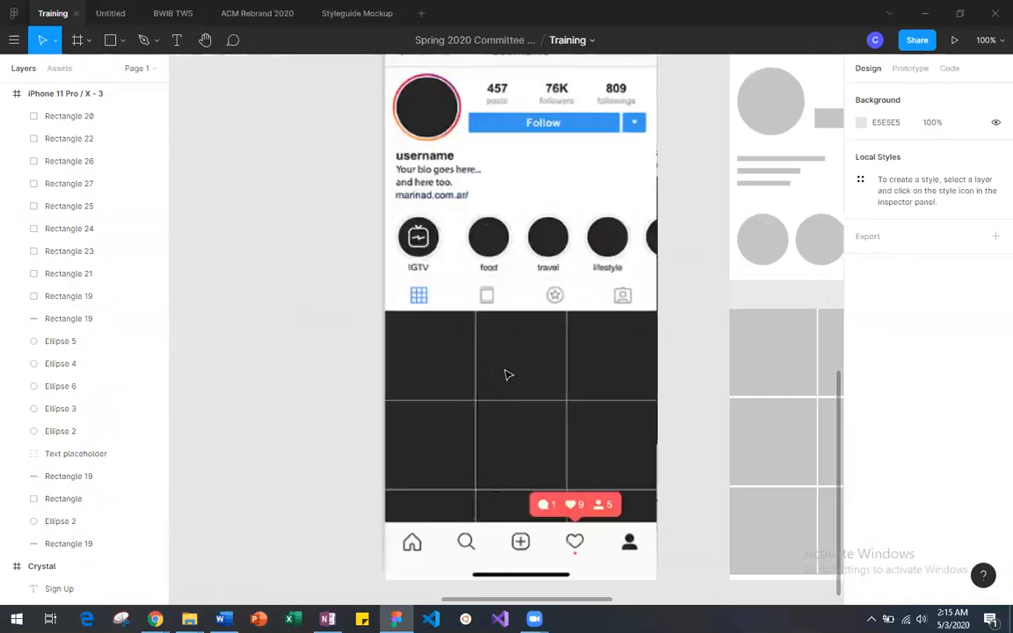
{"action": "scroll", "coordinate": [467, 329], "scroll_direction": "left", "scroll_amount": 10}
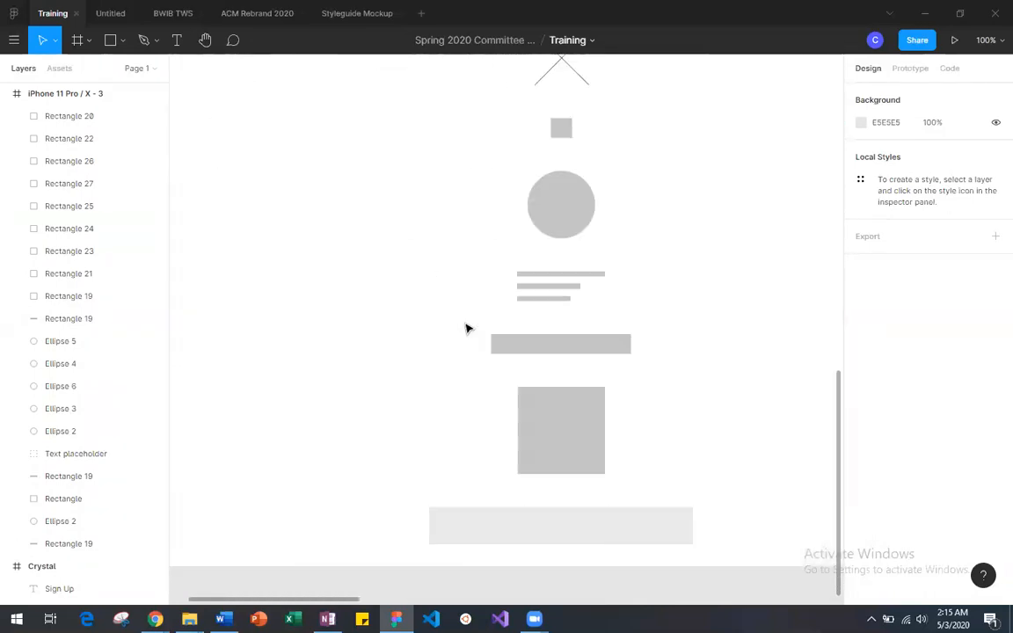
{"action": "key", "text": "minus"}
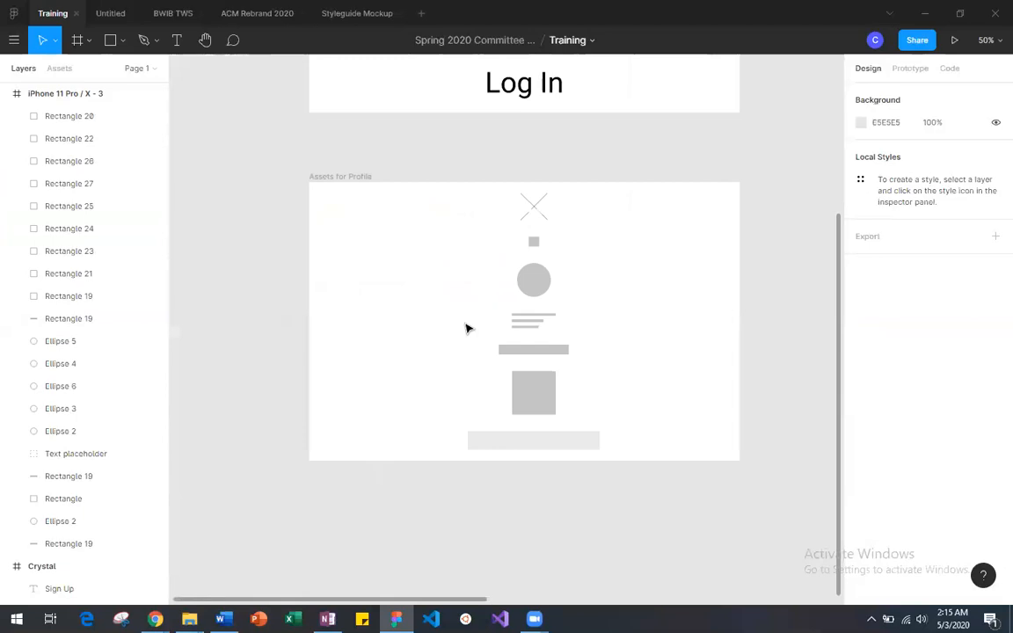
{"action": "left_click", "coordinate": [540, 213]}
{"action": "key", "text": "ctrl+c"}
{"action": "key", "text": "ctrl+v"}
{"action": "left_click_drag", "start_coordinate": [540, 213], "coordinate": [640, 286]}
{"action": "scroll", "coordinate": [639, 286], "scroll_direction": "right", "scroll_amount": 5}
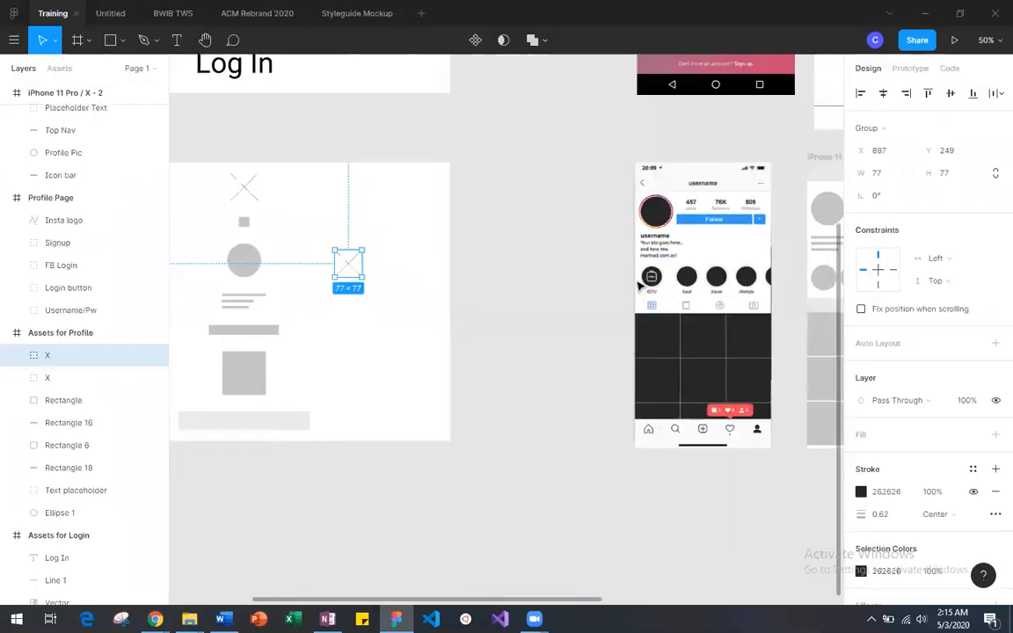
{"action": "left_click_drag", "start_coordinate": [352, 265], "coordinate": [588, 468]}
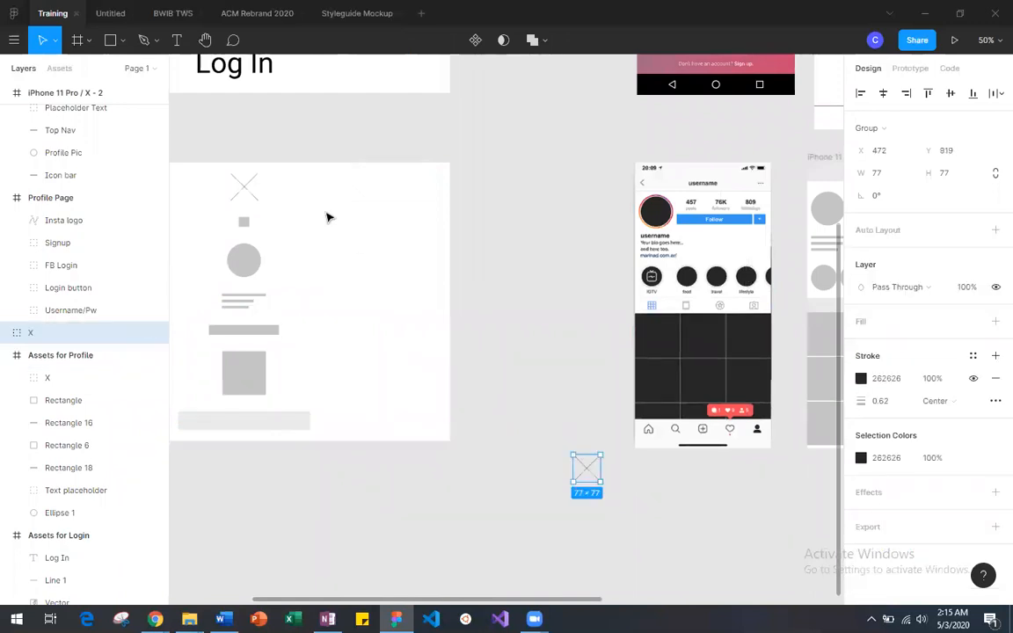
{"action": "scroll", "coordinate": [553, 446], "scroll_direction": "right", "scroll_amount": 4}
{"action": "left_click_drag", "start_coordinate": [367, 476], "coordinate": [662, 482]}
{"action": "key", "text": "ctrl+v"}
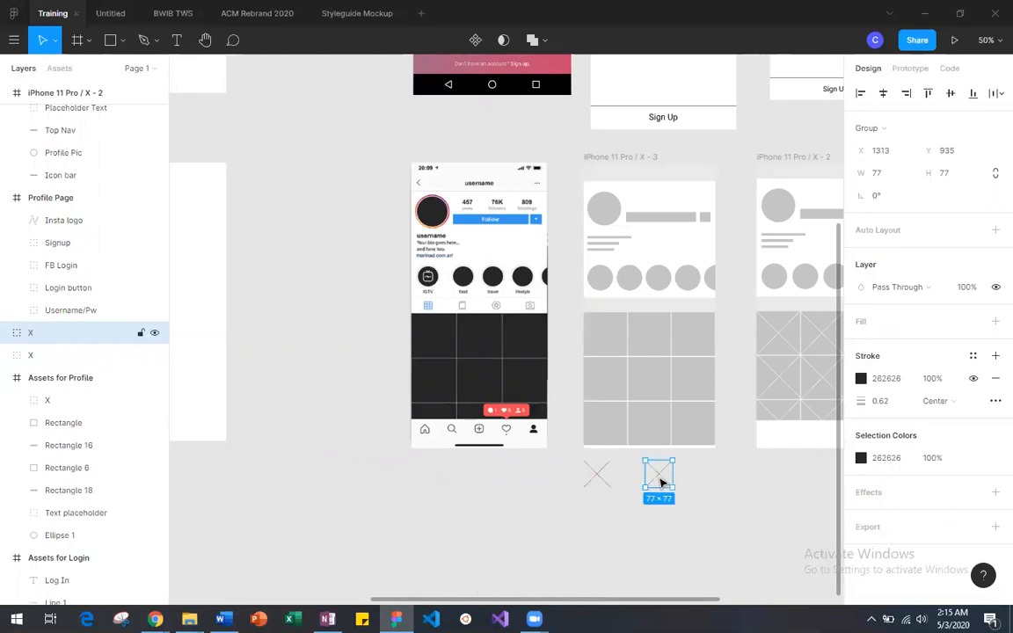
Step: Recolour the lines of both X copies below iPhone 11 Pro / X - 3 to white FFFFFF
{"action": "key", "text": "shift+0"}
{"action": "scroll", "coordinate": [662, 482], "scroll_direction": "right", "scroll_amount": 3}
{"action": "scroll", "coordinate": [583, 419], "scroll_direction": "down", "scroll_amount": 4}
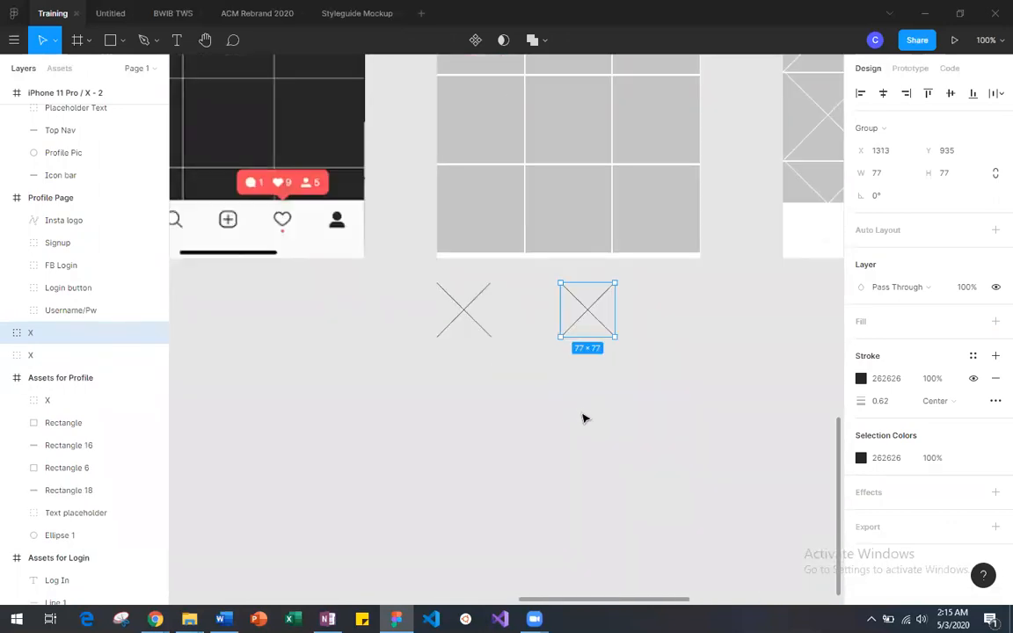
{"action": "scroll", "coordinate": [584, 419], "scroll_direction": "up", "scroll_amount": 3}
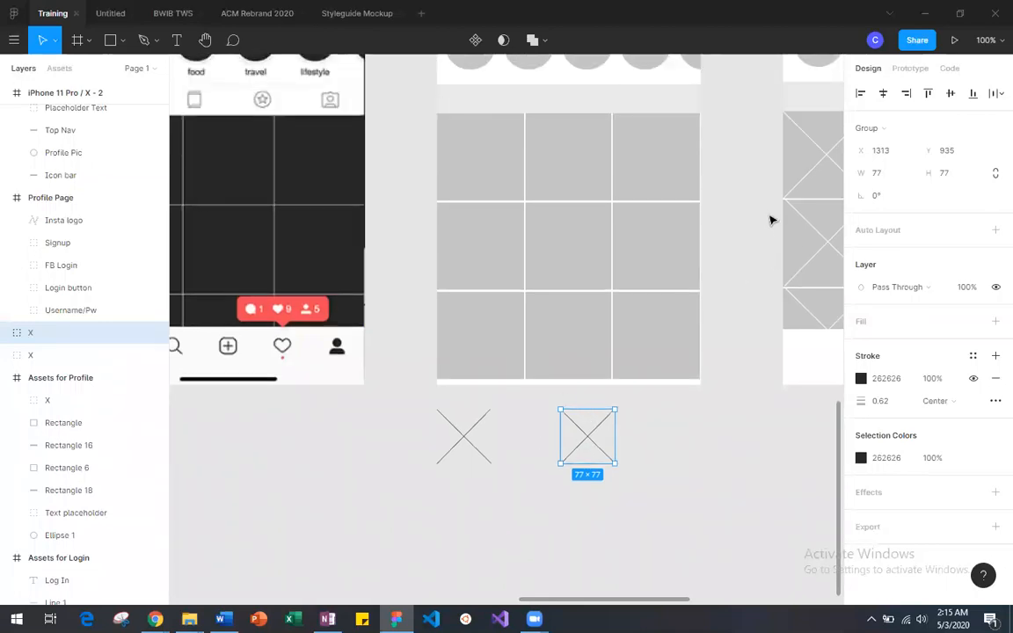
{"action": "left_click", "coordinate": [467, 438]}
{"action": "left_click", "coordinate": [861, 460]}
{"action": "left_click_drag", "start_coordinate": [700, 290], "coordinate": [666, 232]}
{"action": "left_click", "coordinate": [593, 448]}
{"action": "left_click", "coordinate": [593, 447]}
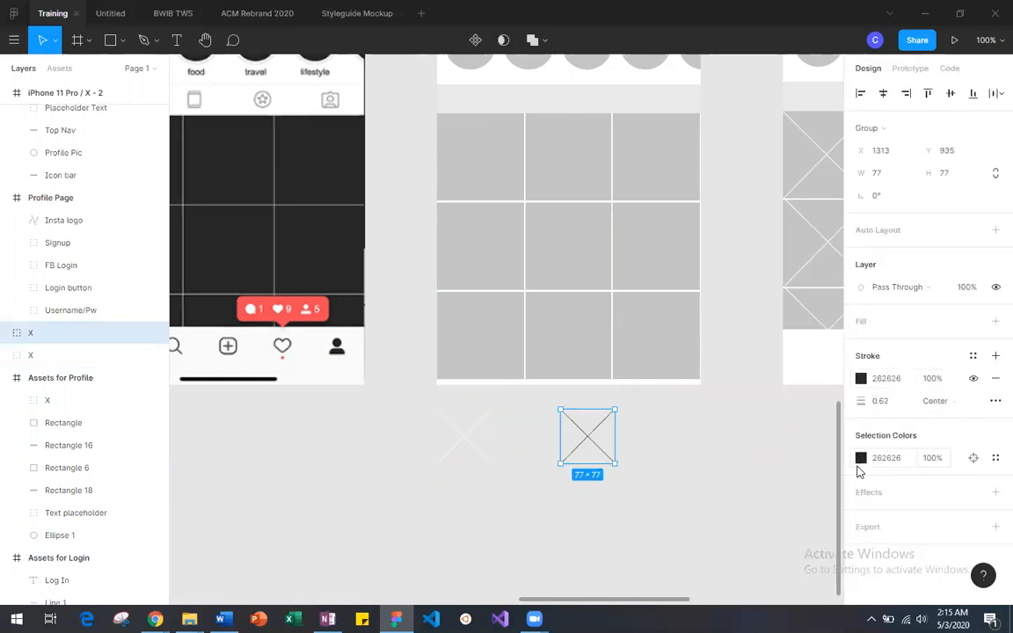
{"action": "left_click", "coordinate": [862, 458]}
{"action": "left_click_drag", "start_coordinate": [704, 299], "coordinate": [663, 244]}
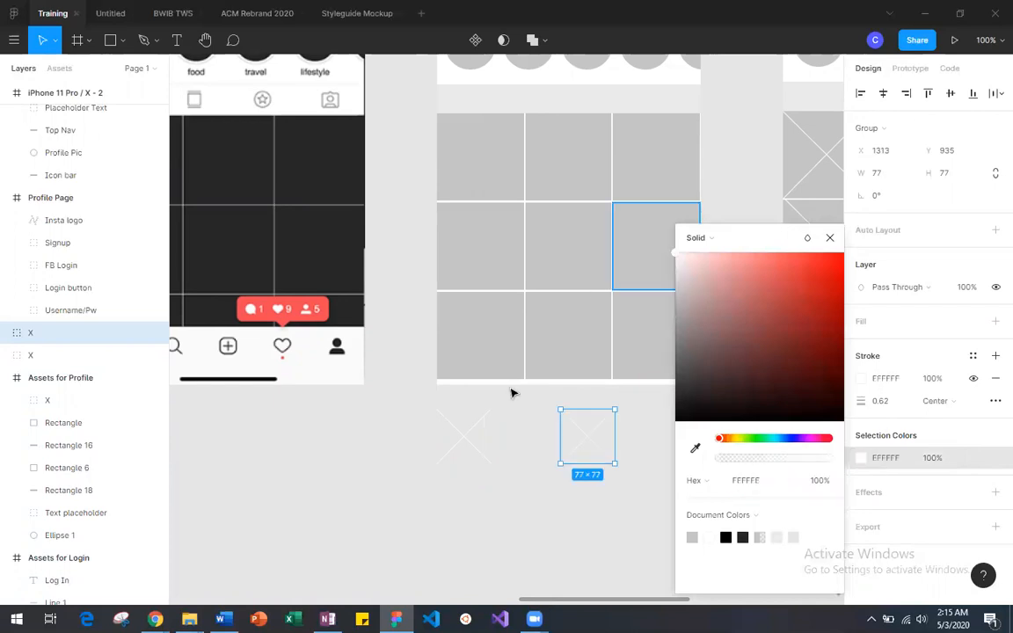
Step: Fit the first white X over the top-row first-column square, scaling it to 124 × 124 at X 0, Y 426
{"action": "left_click", "coordinate": [504, 433]}
{"action": "left_click_drag", "start_coordinate": [468, 442], "coordinate": [521, 200]}
{"action": "left_click", "coordinate": [583, 429]}
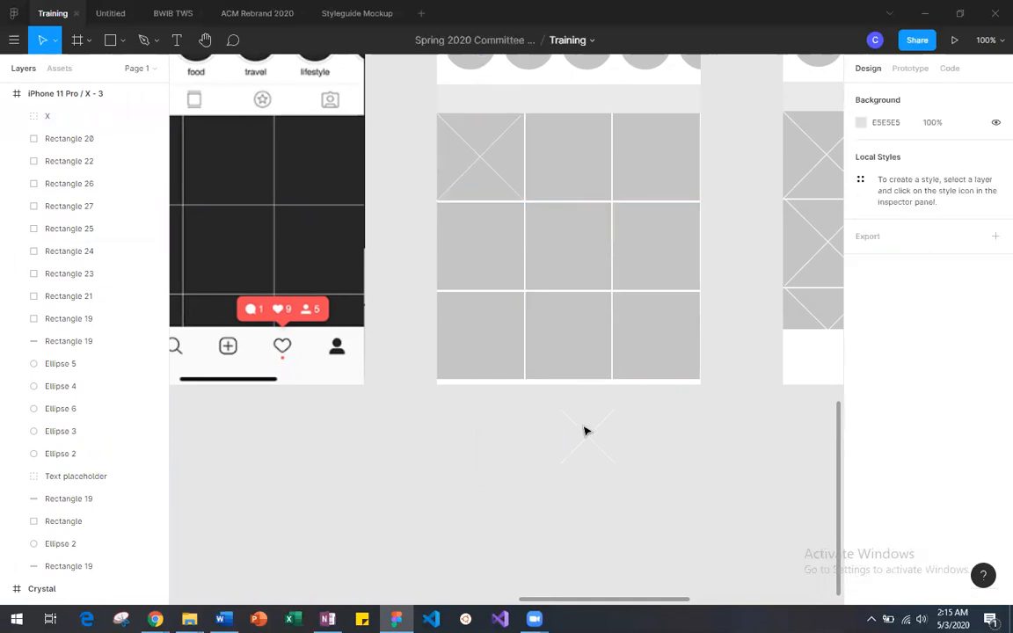
Step: Duplicate the 124 × 124 X onto the middle-row and bottom-row squares of the first column
{"action": "left_click", "coordinate": [481, 161]}
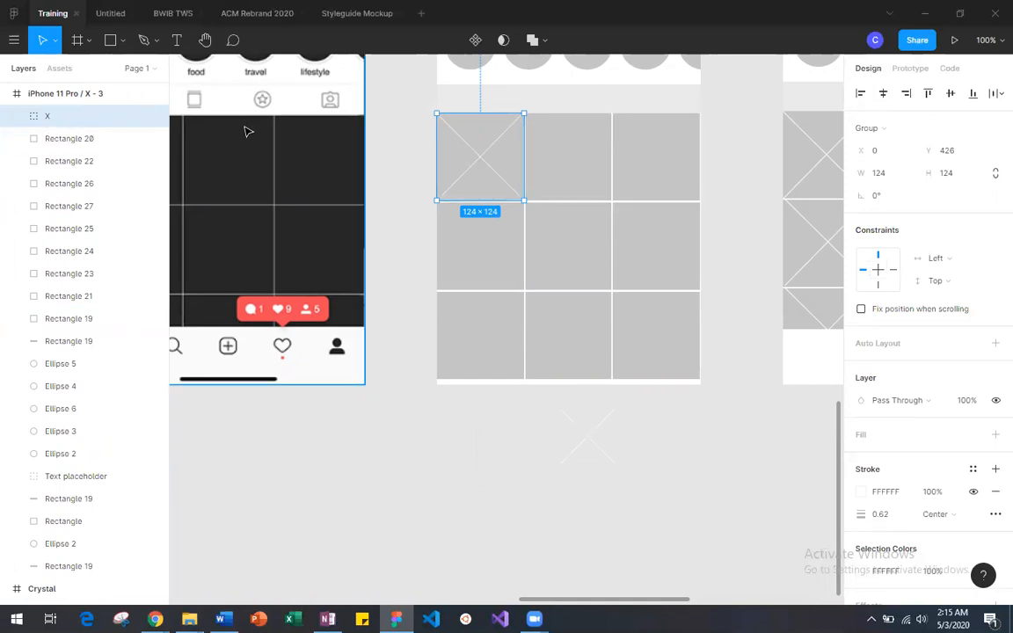
{"action": "key", "text": "ctrl+v"}
{"action": "left_click_drag", "start_coordinate": [482, 155], "coordinate": [483, 249]}
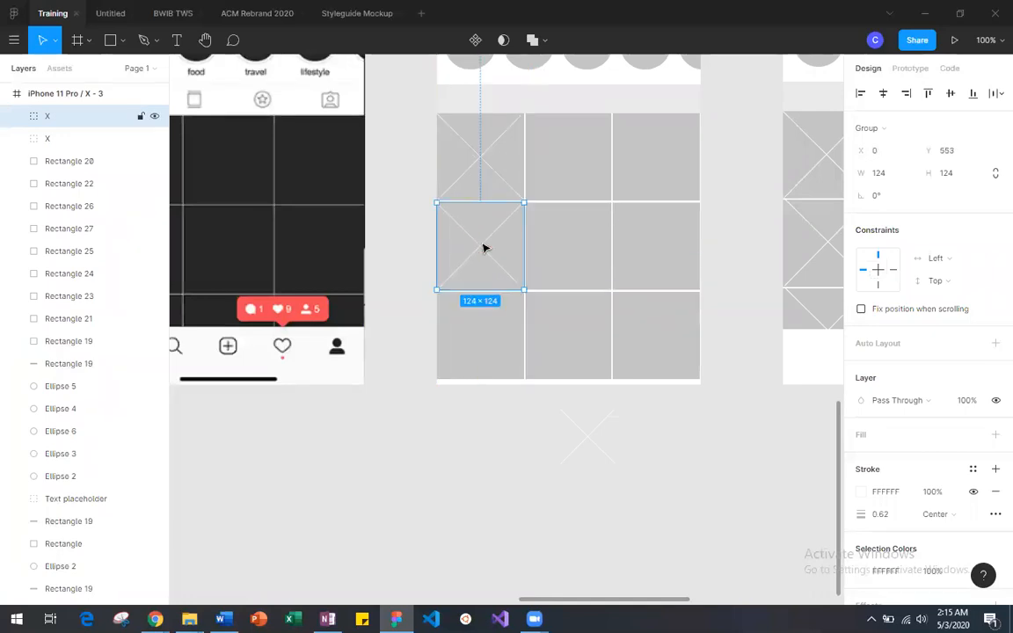
{"action": "key", "text": "ctrl+v"}
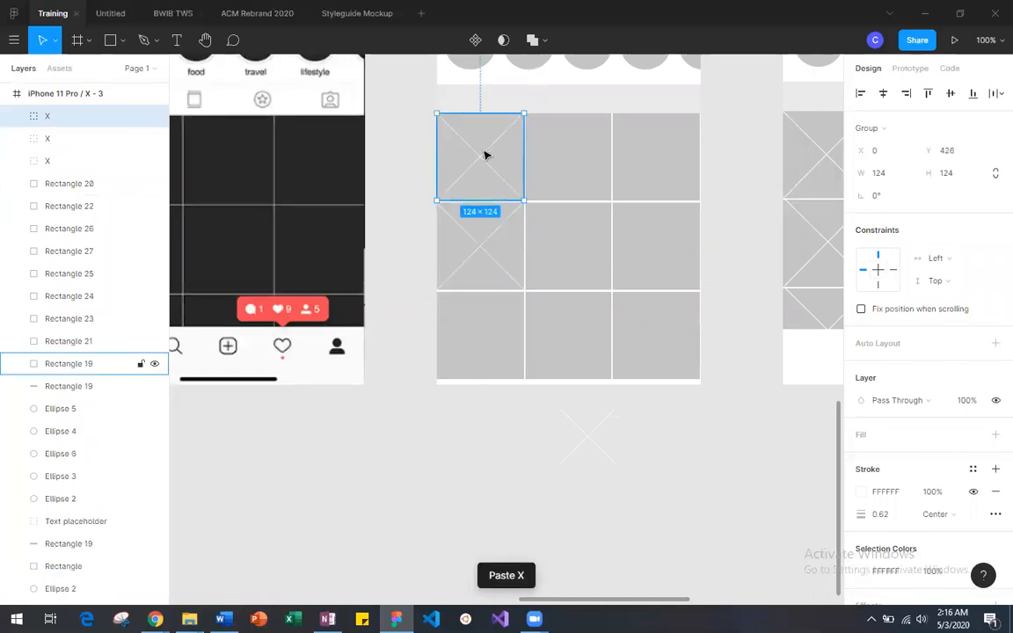
{"action": "left_click_drag", "start_coordinate": [482, 165], "coordinate": [482, 341]}
Step: Fit the remaining white X over the top-row third-column square at 124 × 123 and duplicate it onto the middle-row square
{"action": "left_click_drag", "start_coordinate": [590, 440], "coordinate": [643, 146]}
{"action": "left_click_drag", "start_coordinate": [681, 181], "coordinate": [700, 200]}
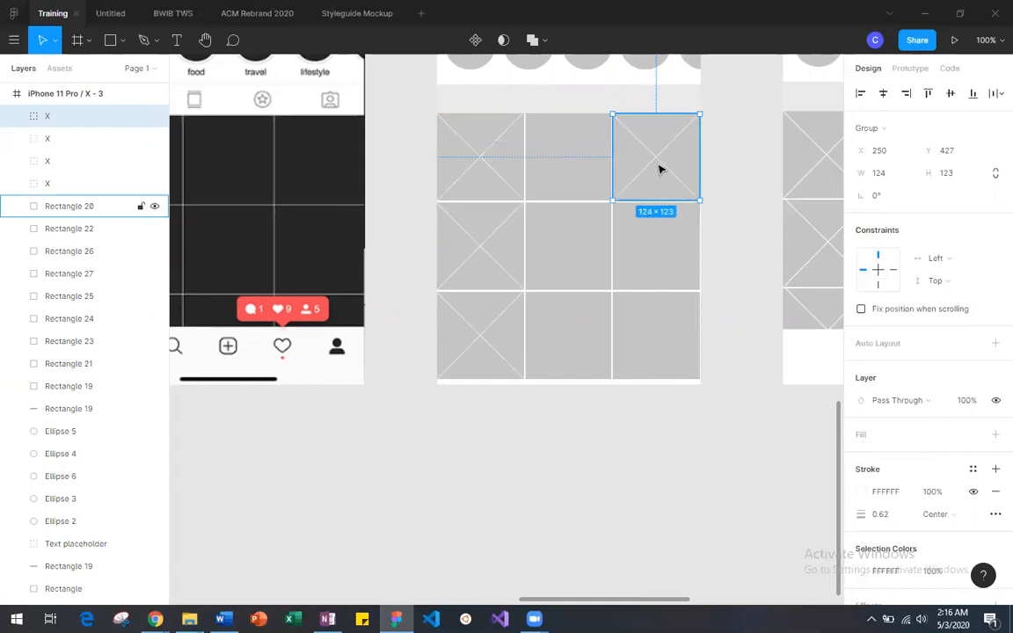
{"action": "key", "text": "ctrl+d"}
{"action": "key", "text": "ctrl+v"}
{"action": "left_click_drag", "start_coordinate": [658, 164], "coordinate": [657, 251]}
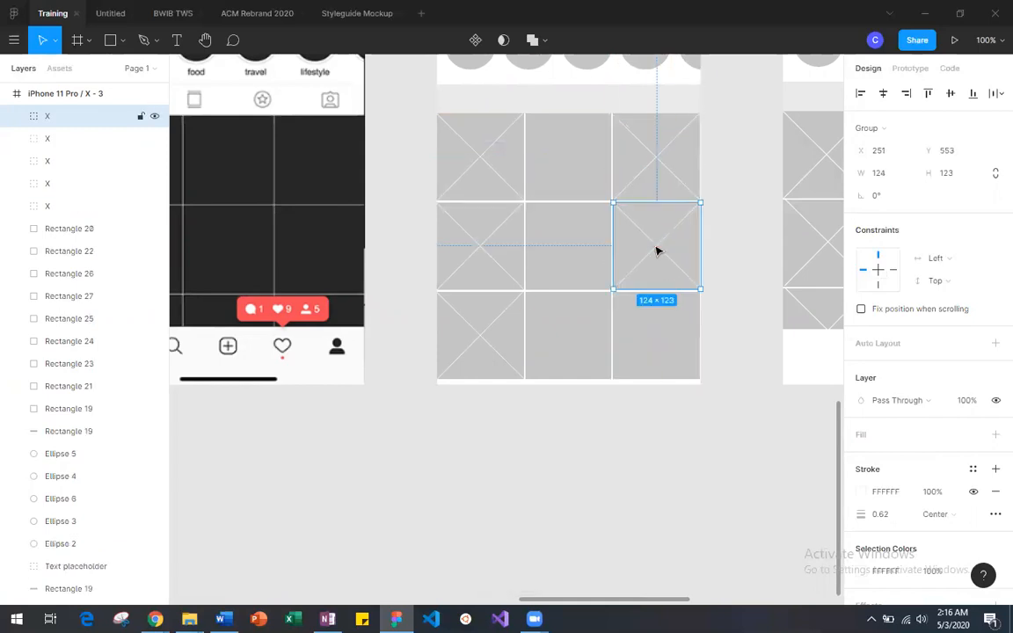
Step: Try to place another X copy over the bottom-row square of the third column
{"action": "key", "text": "ctrl+v"}
{"action": "left_click_drag", "start_coordinate": [660, 174], "coordinate": [656, 343]}
{"action": "left_click", "coordinate": [726, 320]}
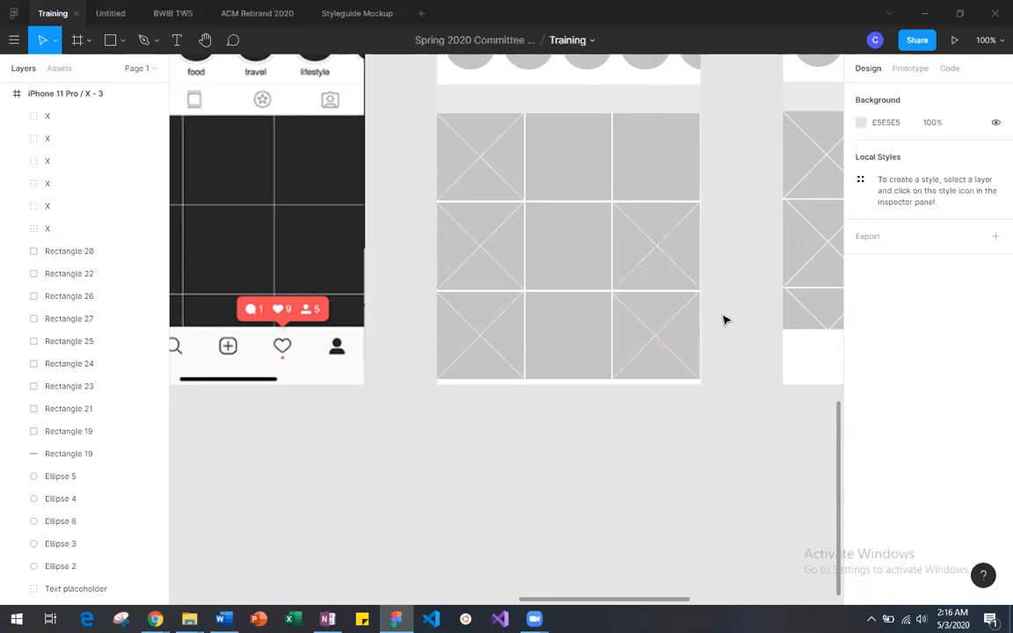
Step: Look for the missing top-row X in the third column, nudging the middle-row square and moving the top-row square aside to X 233
{"action": "scroll", "coordinate": [726, 320], "scroll_direction": "right", "scroll_amount": 5}
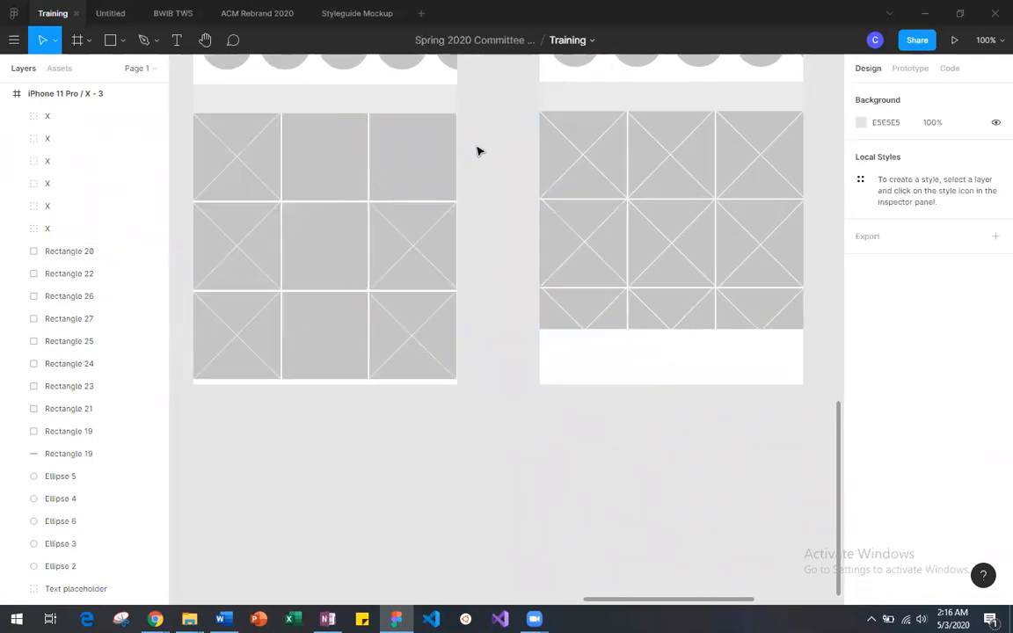
{"action": "scroll", "coordinate": [478, 152], "scroll_direction": "up", "scroll_amount": 2}
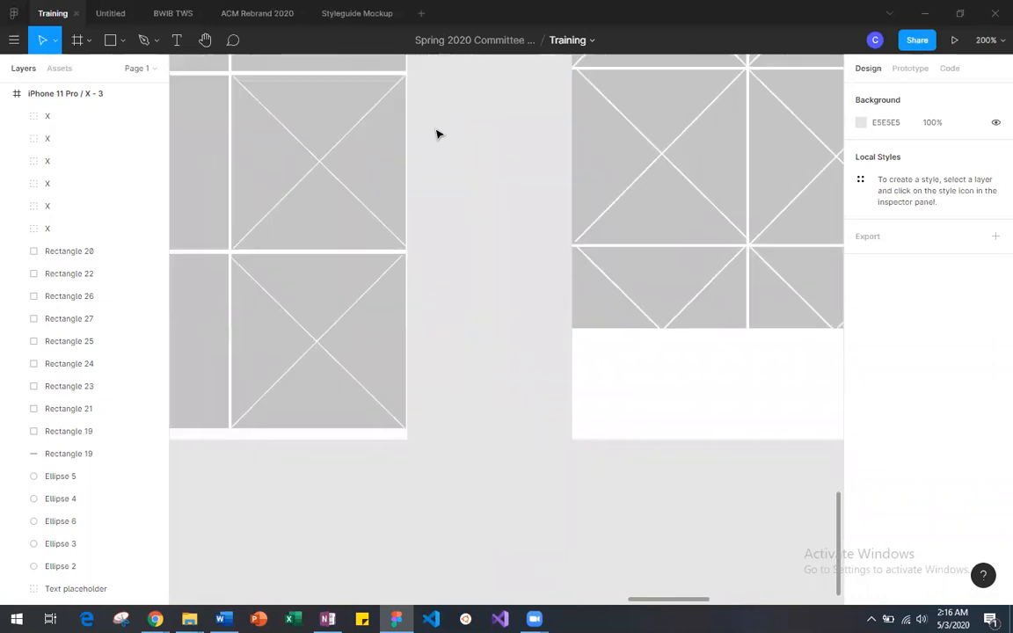
{"action": "scroll", "coordinate": [369, 119], "scroll_direction": "up", "scroll_amount": 5}
{"action": "scroll", "coordinate": [369, 119], "scroll_direction": "down", "scroll_amount": 5}
{"action": "scroll", "coordinate": [371, 119], "scroll_direction": "left", "scroll_amount": 2}
{"action": "left_click", "coordinate": [389, 134]}
{"action": "left_click_drag", "start_coordinate": [390, 133], "coordinate": [388, 133]}
{"action": "left_click", "coordinate": [490, 173]}
{"action": "left_click", "coordinate": [413, 292]}
{"action": "left_click_drag", "start_coordinate": [417, 295], "coordinate": [420, 297]}
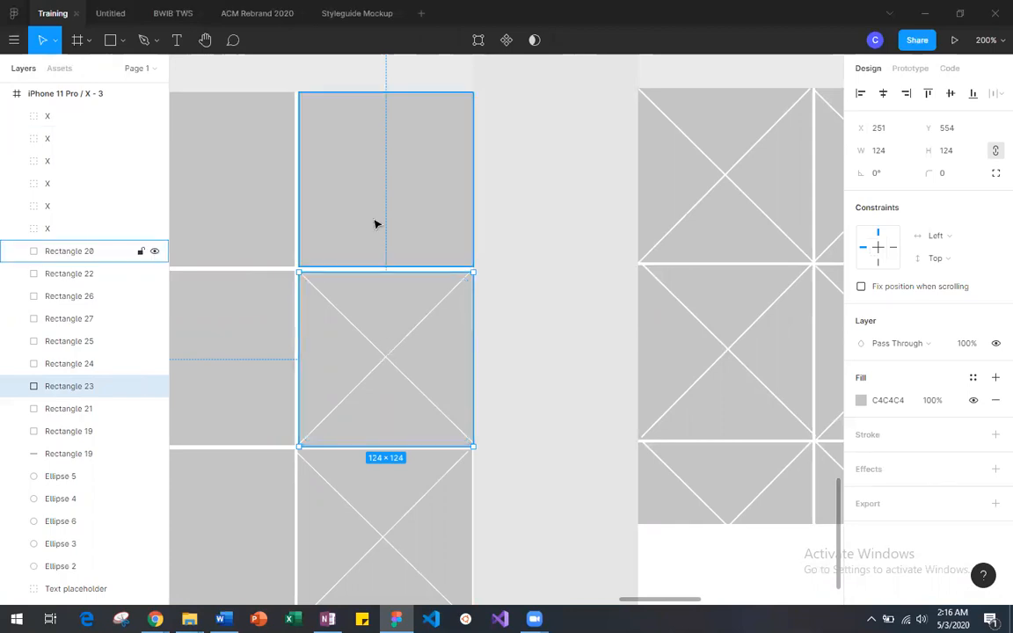
{"action": "left_click_drag", "start_coordinate": [367, 202], "coordinate": [342, 202]}
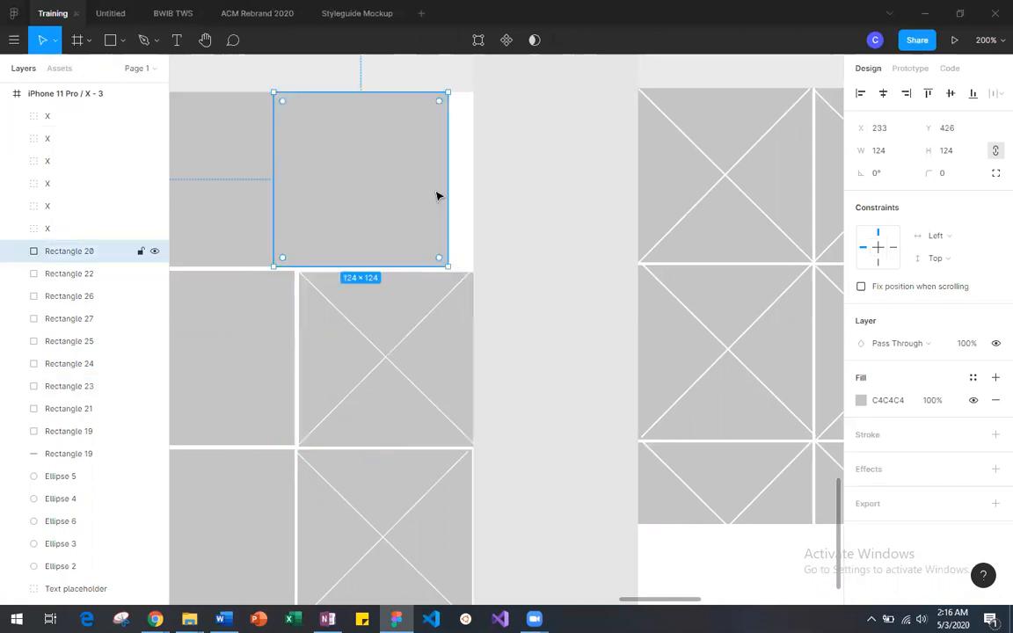
{"action": "left_click", "coordinate": [463, 149]}
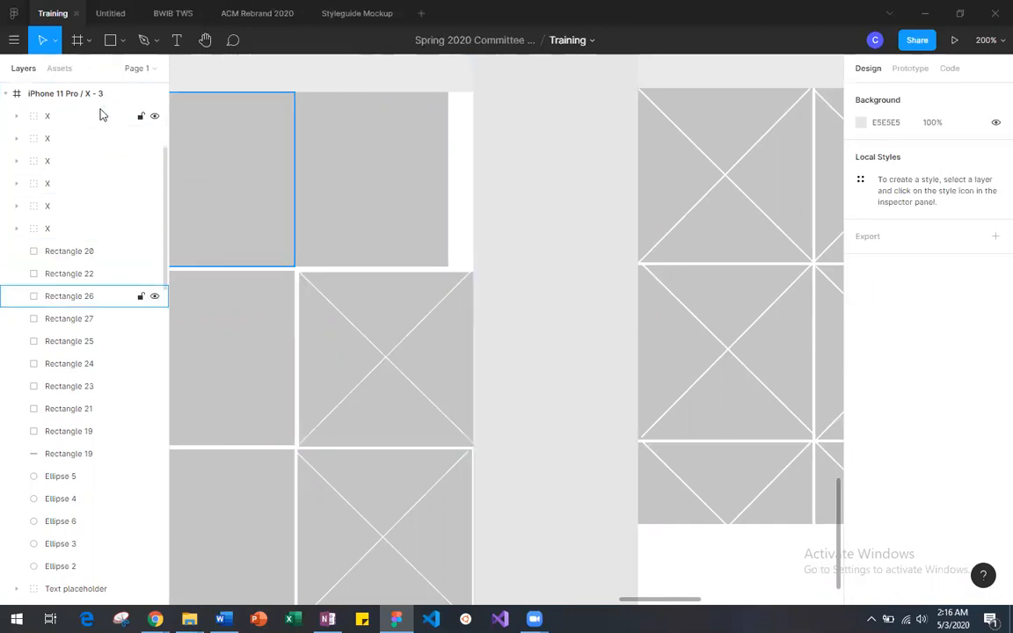
Step: Undo the moves of the third-column squares and the placement of the bottom-row X
{"action": "key", "text": "ctrl+z"}
{"action": "key", "text": "ctrl+z"}
{"action": "key", "text": "ctrl+z"}
{"action": "key", "text": "ctrl+z"}
{"action": "key", "text": "ctrl+z"}
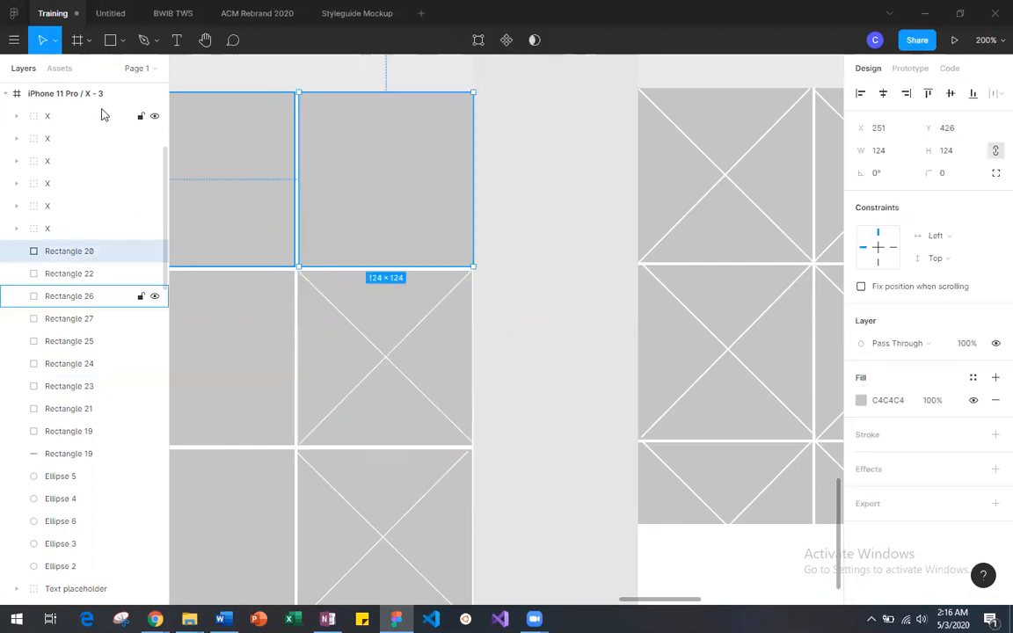
{"action": "key", "text": "ctrl+z"}
{"action": "key", "text": "ctrl+z"}
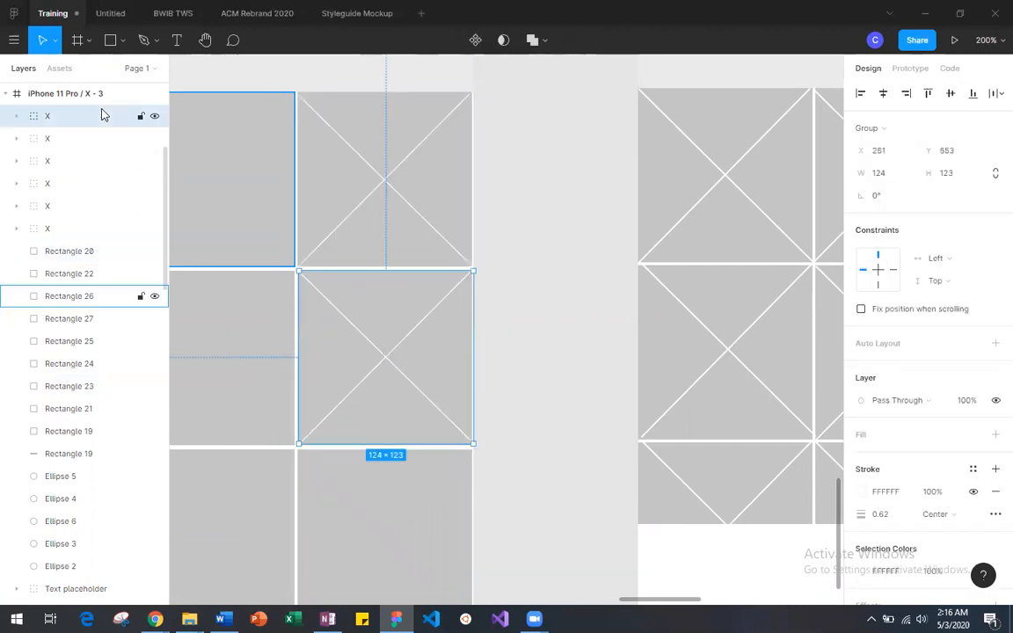
Step: Reposition the top-row third-column X over its square at X 251, Y 427, and clear the selection
{"action": "left_click", "coordinate": [511, 167]}
{"action": "mouse_move", "coordinate": [386, 181]}
{"action": "left_mouse_down"}
{"action": "mouse_move", "coordinate": [223, 182]}
{"action": "mouse_move", "coordinate": [381, 185]}
{"action": "left_mouse_up"}
{"action": "double_click", "coordinate": [245, 185]}
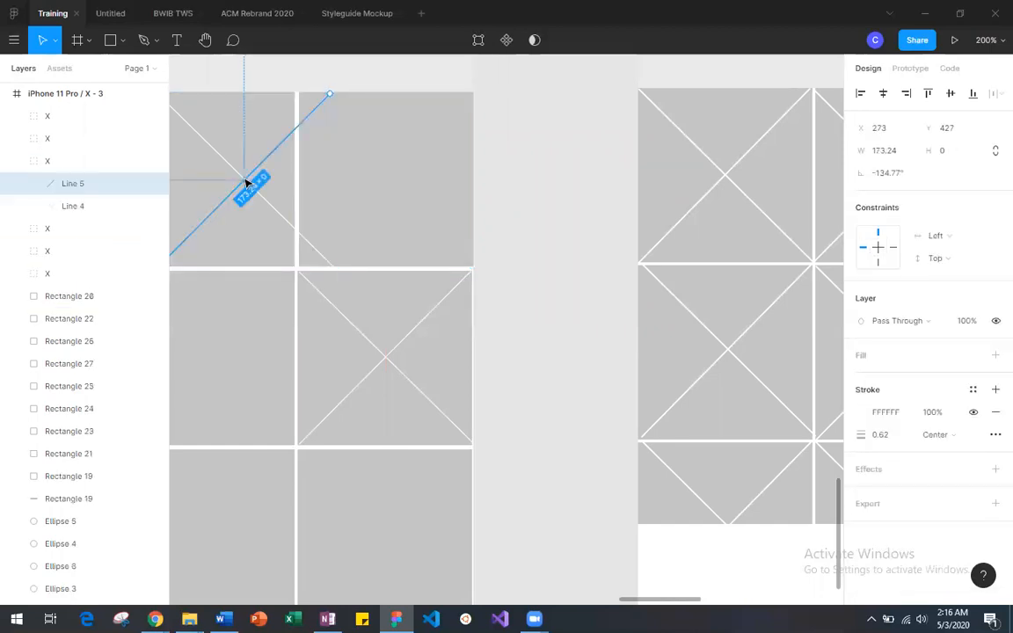
{"action": "left_click", "coordinate": [252, 178]}
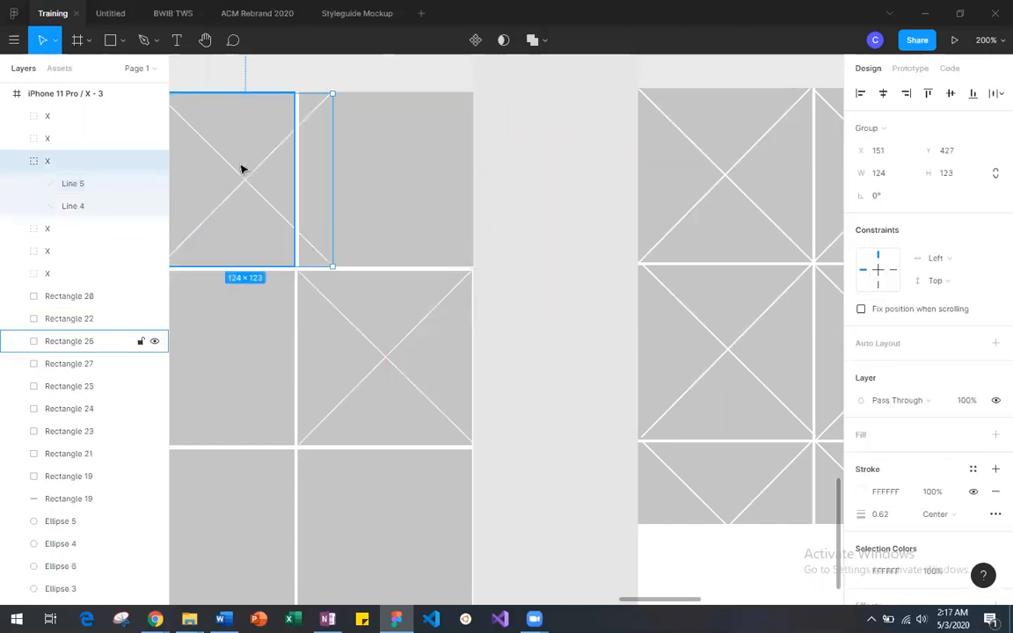
{"action": "left_click_drag", "start_coordinate": [246, 183], "coordinate": [389, 185]}
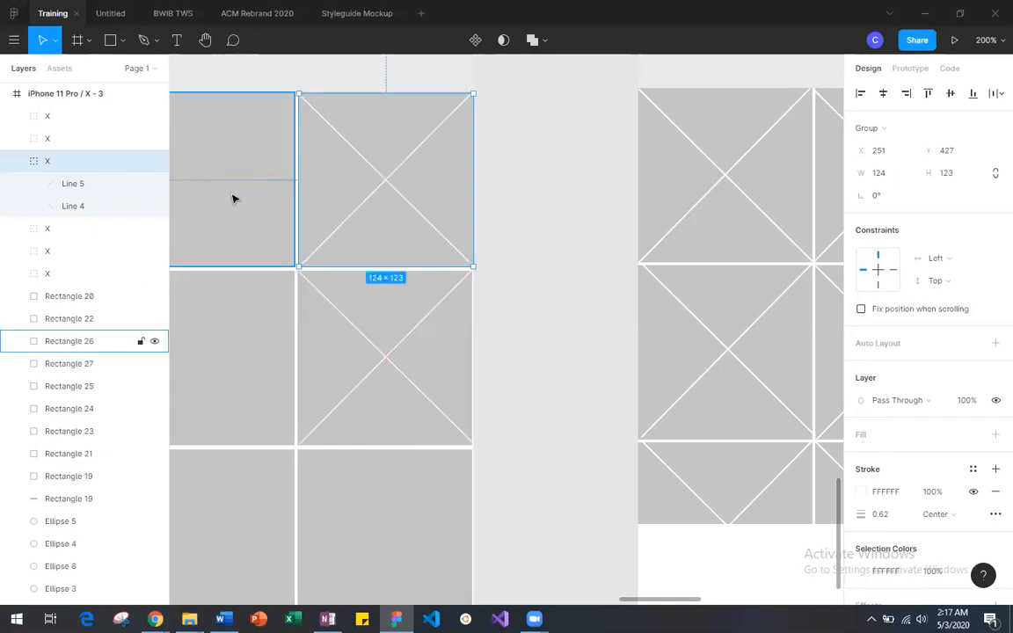
{"action": "left_click", "coordinate": [575, 266]}
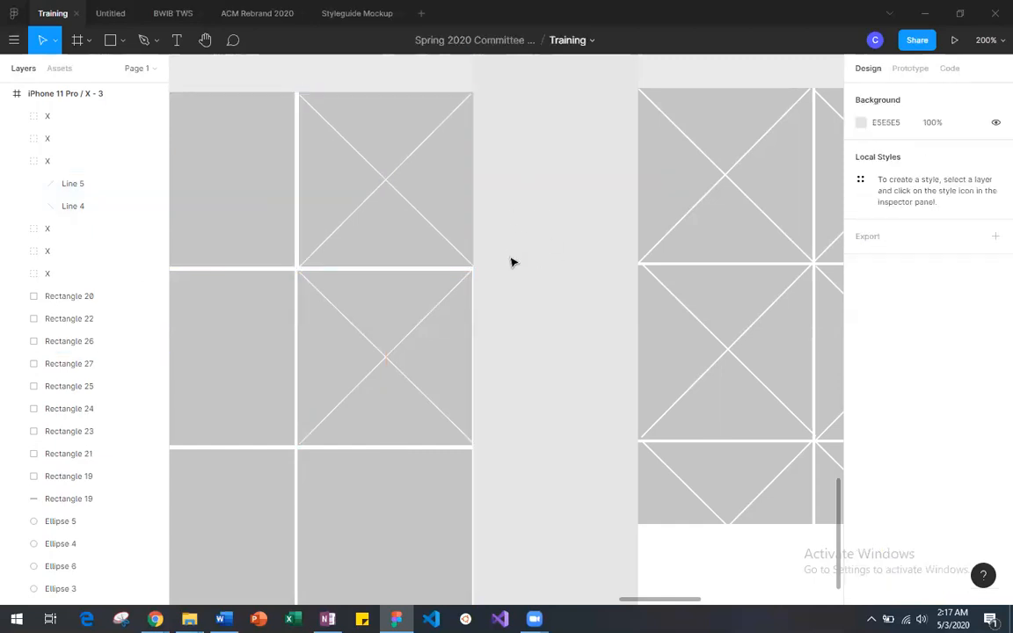
Step: Check the right edges of the second-column squares and their gaps to the third column in each row
{"action": "scroll", "coordinate": [517, 286], "scroll_direction": "left", "scroll_amount": 5}
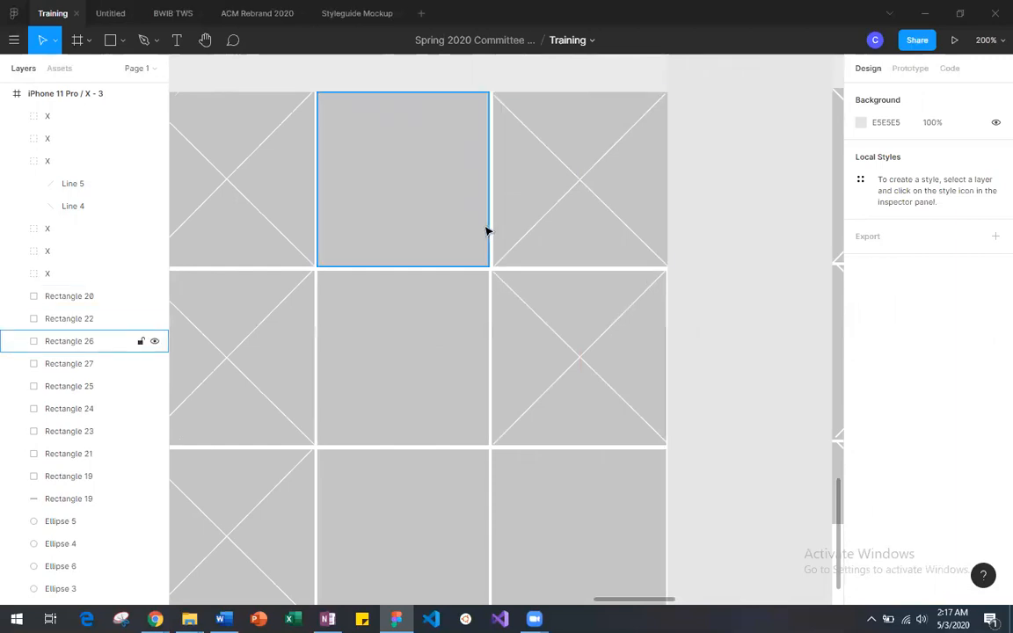
{"action": "left_click", "coordinate": [490, 227]}
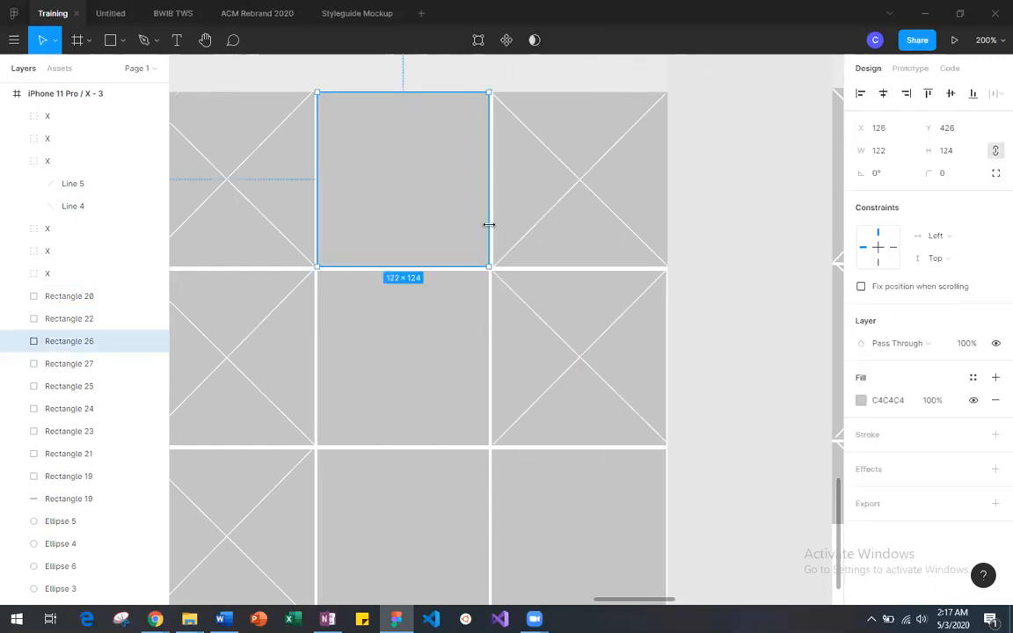
{"action": "left_click_drag", "start_coordinate": [492, 225], "coordinate": [489, 225]}
{"action": "left_click", "coordinate": [663, 334]}
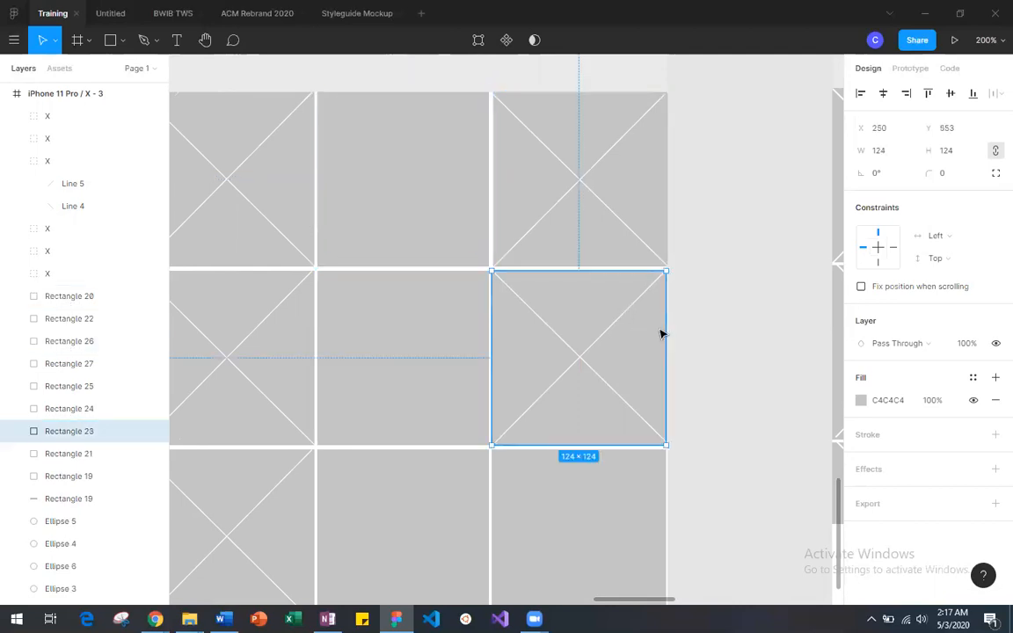
{"action": "left_click", "coordinate": [484, 326]}
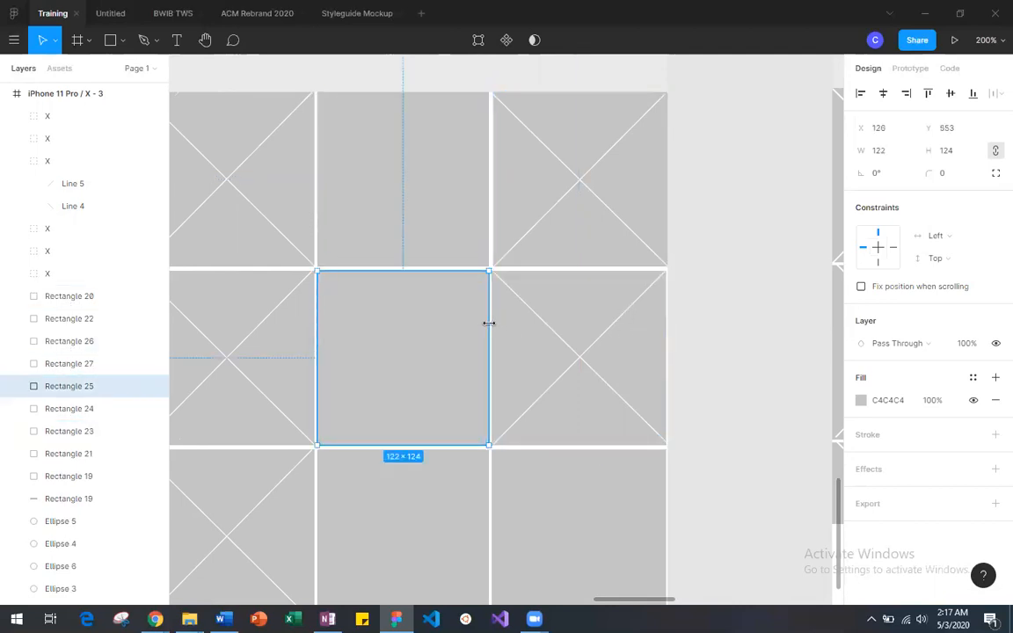
{"action": "left_click_drag", "start_coordinate": [477, 323], "coordinate": [488, 324]}
{"action": "scroll", "coordinate": [487, 324], "scroll_direction": "down", "scroll_amount": 3}
{"action": "left_click", "coordinate": [483, 338]}
{"action": "left_click_drag", "start_coordinate": [485, 342], "coordinate": [487, 341]}
Step: Move the overlapping extra X from the middle-row to the bottom-row third-column square at X 251, Y 680, and clear the selection
{"action": "left_click", "coordinate": [615, 388]}
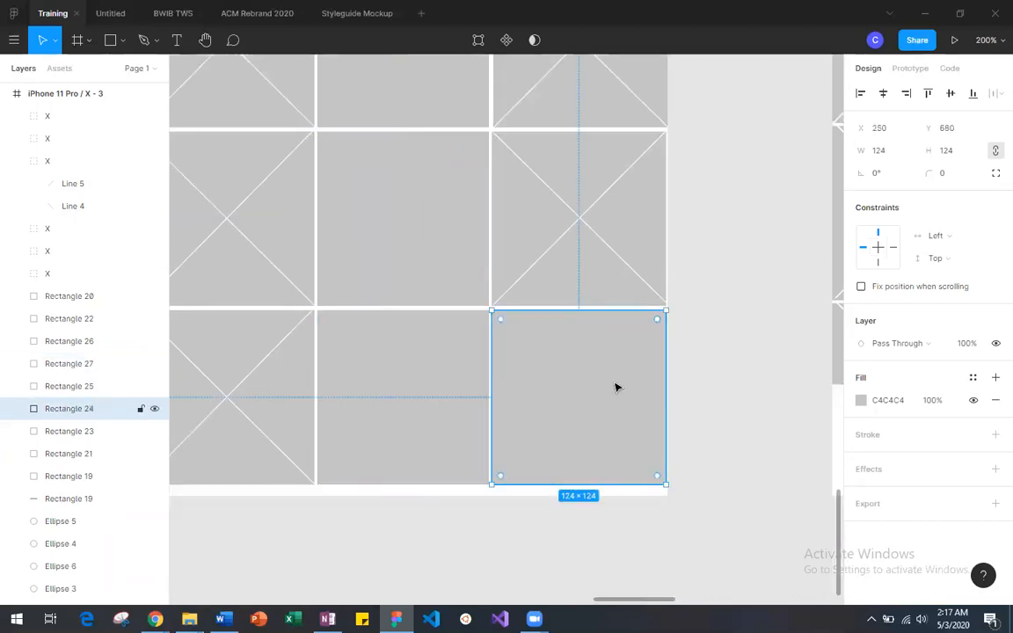
{"action": "left_click_drag", "start_coordinate": [596, 374], "coordinate": [594, 370]}
{"action": "left_click_drag", "start_coordinate": [574, 220], "coordinate": [584, 400]}
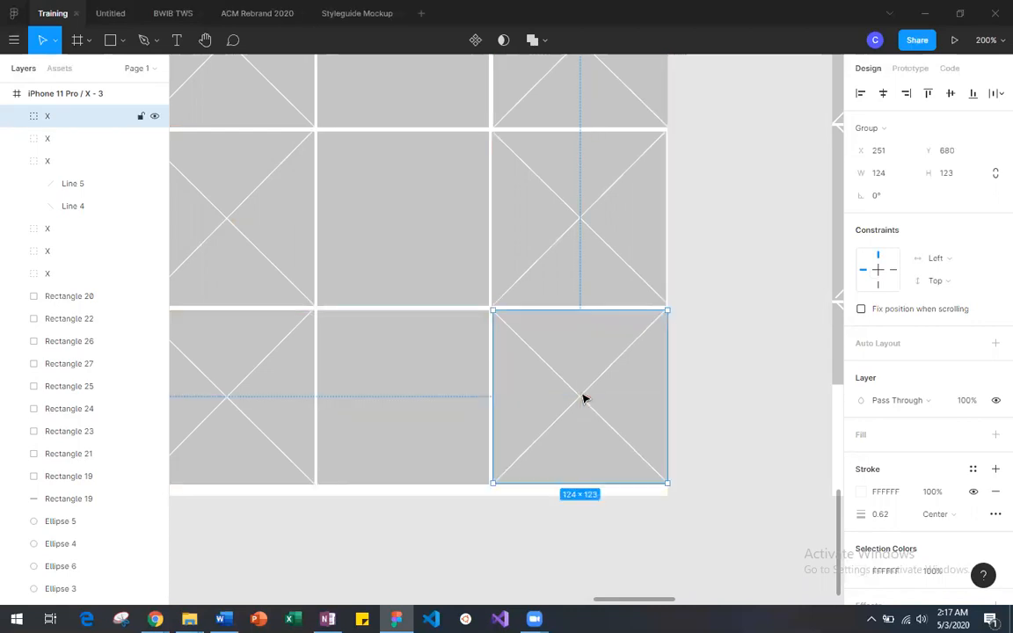
{"action": "left_click", "coordinate": [720, 478]}
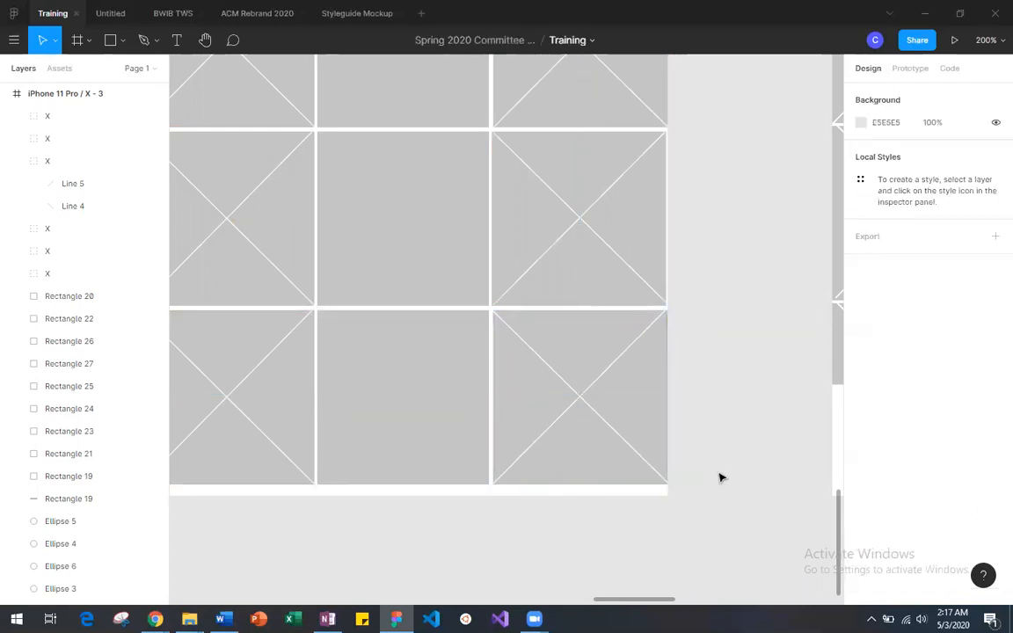
Step: Move the middle-row third-column X aside to check the square beneath it, and place the X back over that square
{"action": "left_click_drag", "start_coordinate": [579, 222], "coordinate": [432, 215]}
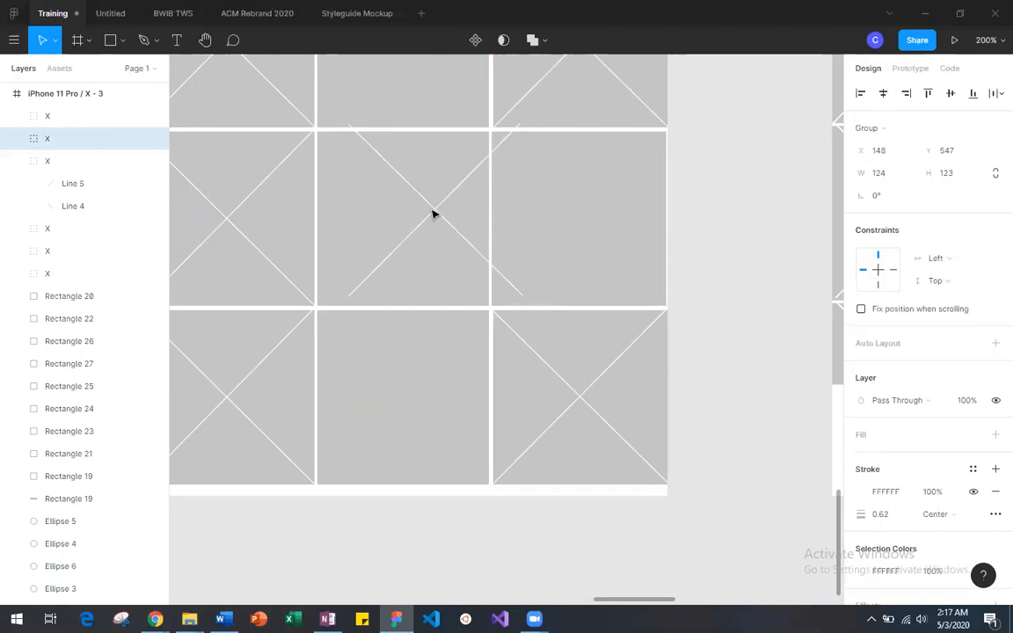
{"action": "left_click_drag", "start_coordinate": [583, 229], "coordinate": [585, 228]}
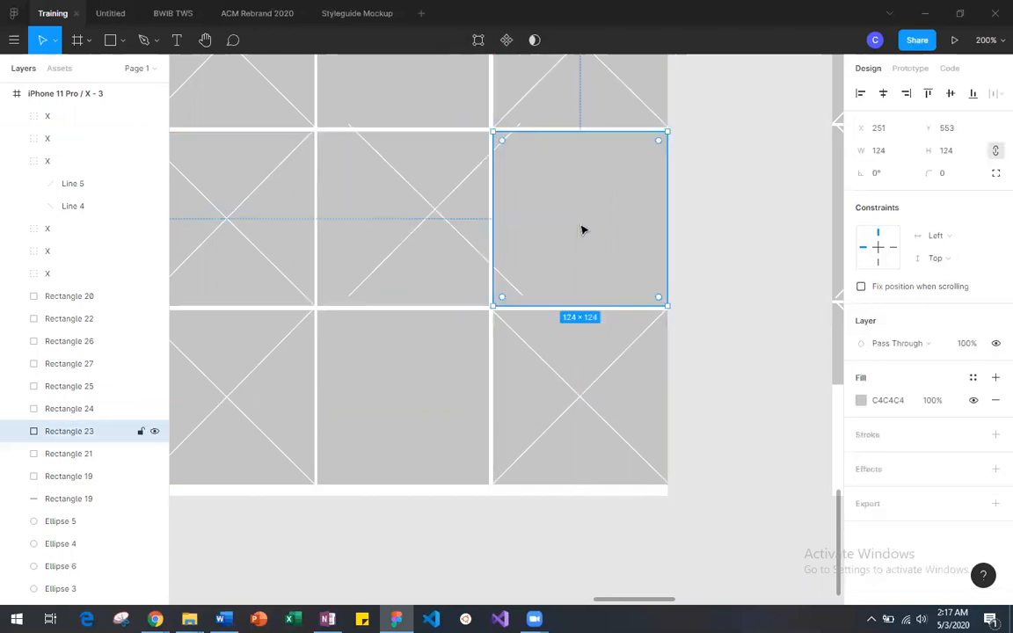
{"action": "left_click_drag", "start_coordinate": [432, 212], "coordinate": [578, 219]}
{"action": "left_click", "coordinate": [720, 253]}
Step: Copy the top-row third-column X over the second-column square at X 126, Y 427, and narrow it to a width of 122
{"action": "scroll", "coordinate": [720, 254], "scroll_direction": "up", "scroll_amount": 3}
{"action": "scroll", "coordinate": [720, 254], "scroll_direction": "left", "scroll_amount": 3}
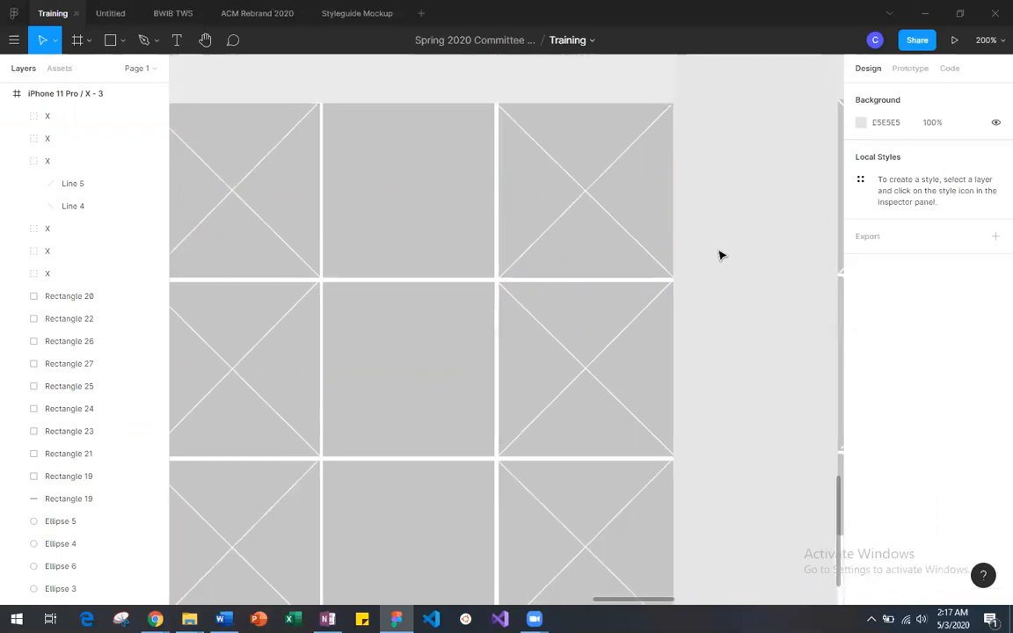
{"action": "left_click", "coordinate": [725, 194]}
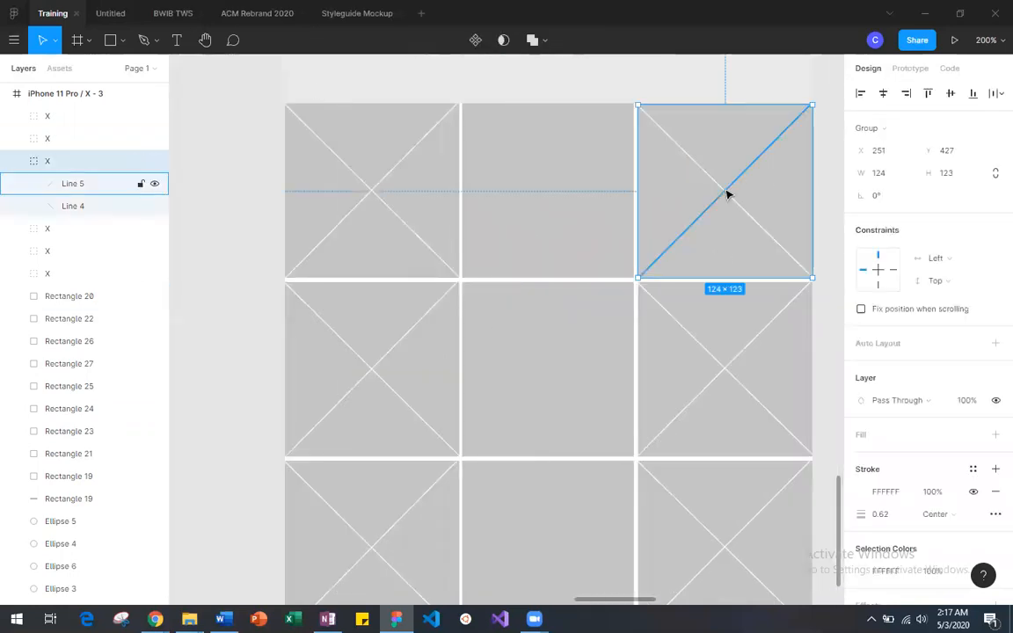
{"action": "key", "text": "ctrl+c"}
{"action": "key", "text": "ctrl+v"}
{"action": "left_click_drag", "start_coordinate": [727, 194], "coordinate": [550, 195]}
{"action": "left_click_drag", "start_coordinate": [635, 276], "coordinate": [626, 276]}
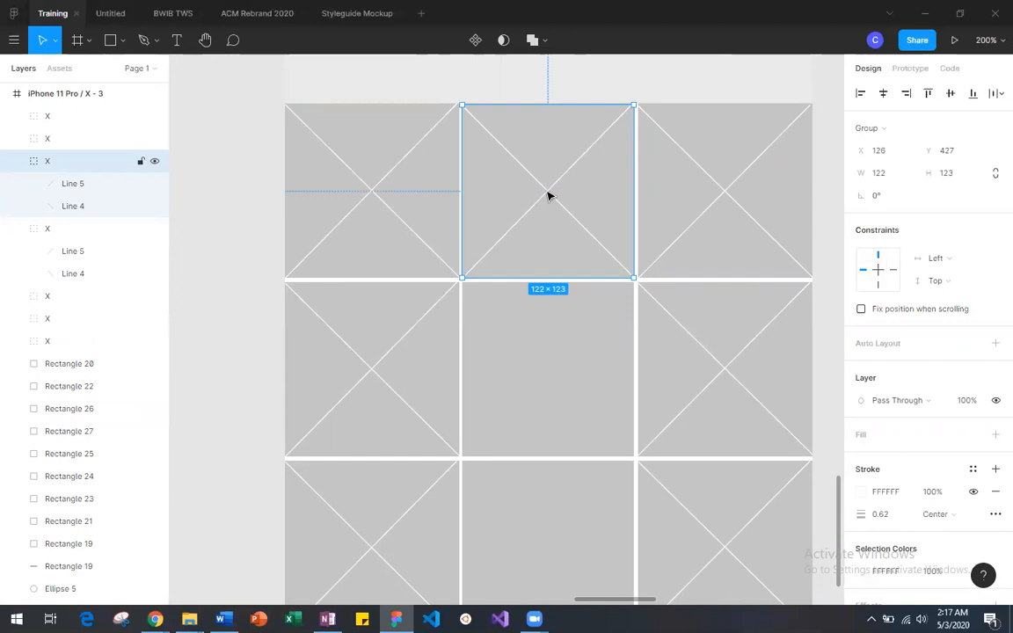
Step: Place X's over the middle-row and bottom-row second-column squares at X 126, Y 554 and Y 681, and clear the selection
{"action": "key", "text": "ctrl+v"}
{"action": "left_click_drag", "start_coordinate": [548, 197], "coordinate": [548, 376]}
{"action": "scroll", "coordinate": [548, 376], "scroll_direction": "down", "scroll_amount": 1}
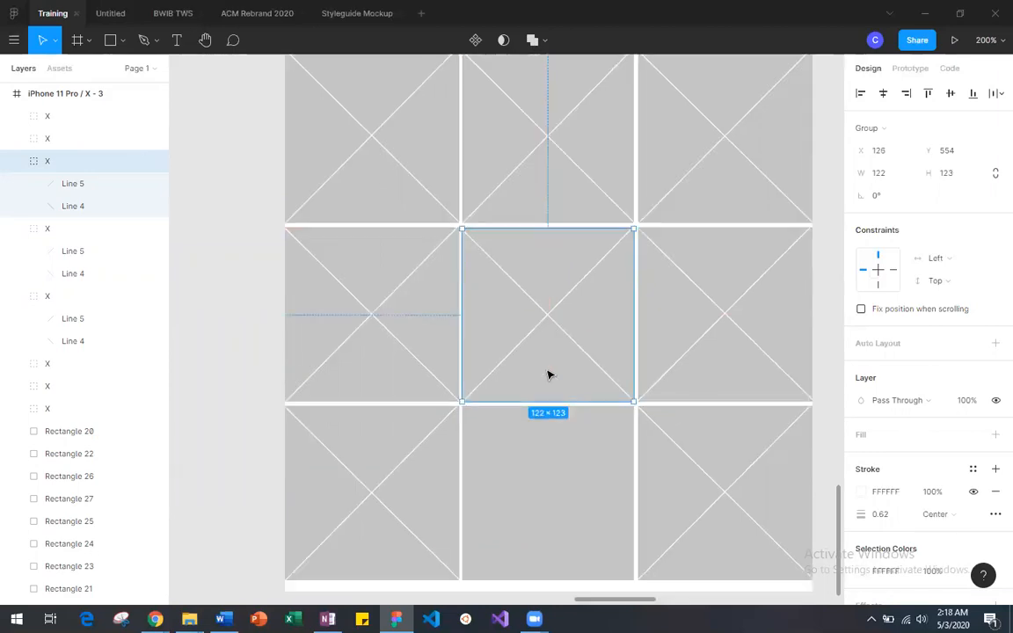
{"action": "key", "text": "ctrl+v"}
{"action": "left_click_drag", "start_coordinate": [550, 143], "coordinate": [551, 499]}
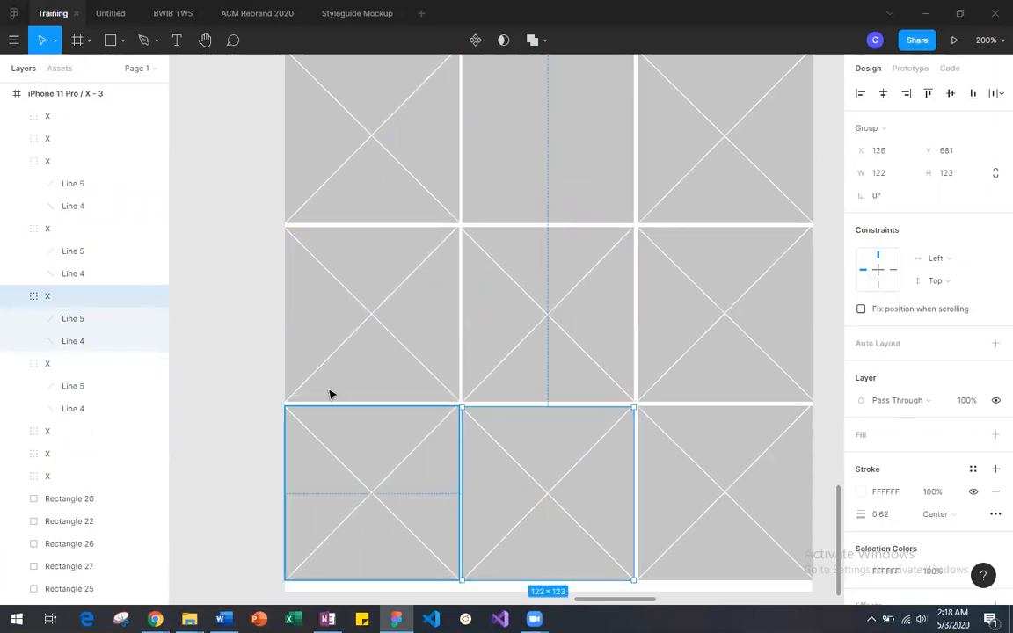
{"action": "left_click", "coordinate": [244, 366]}
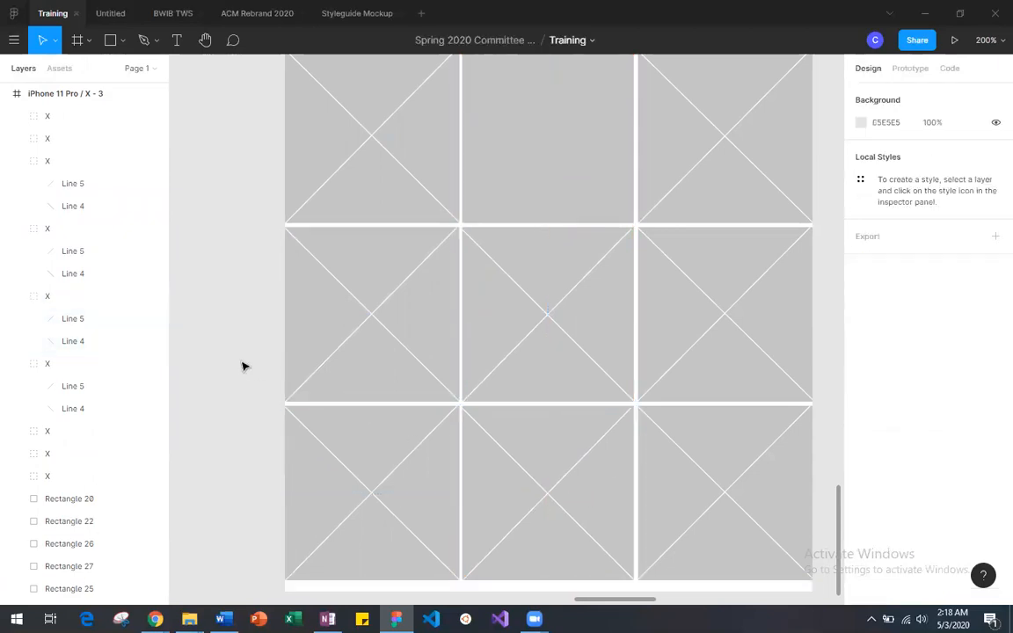
Step: Paste more copies of the X, move one over the empty top-row second-column square, and clear the selection
{"action": "key", "text": "shift+0"}
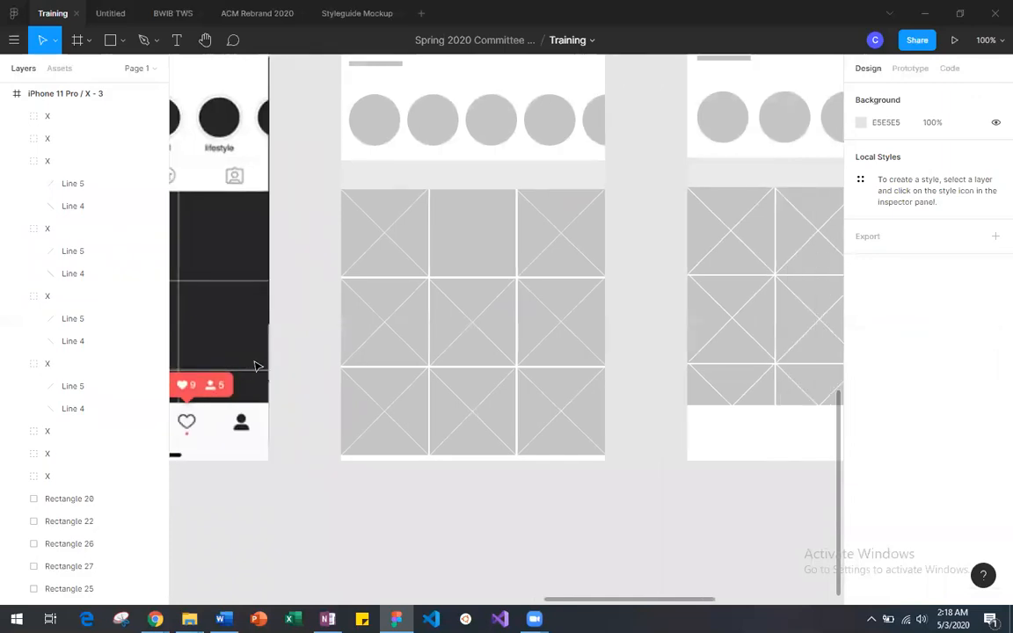
{"action": "key", "text": "ctrl+v"}
{"action": "mouse_move", "coordinate": [475, 420]}
{"action": "left_mouse_down"}
{"action": "mouse_move", "coordinate": [479, 215]}
{"action": "mouse_move", "coordinate": [475, 418]}
{"action": "left_mouse_up"}
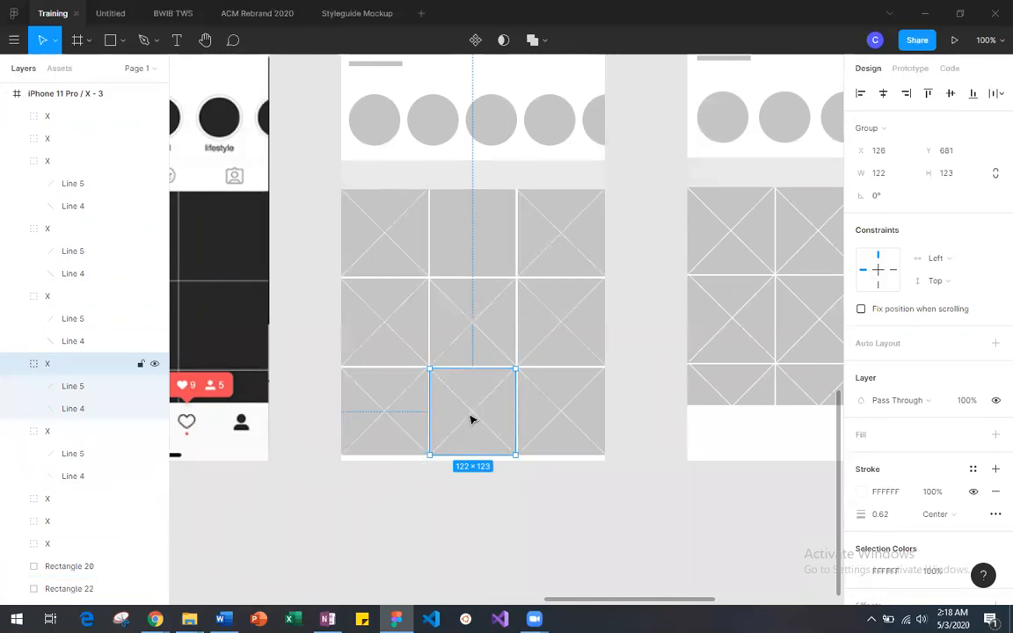
{"action": "key", "text": "ctrl+v"}
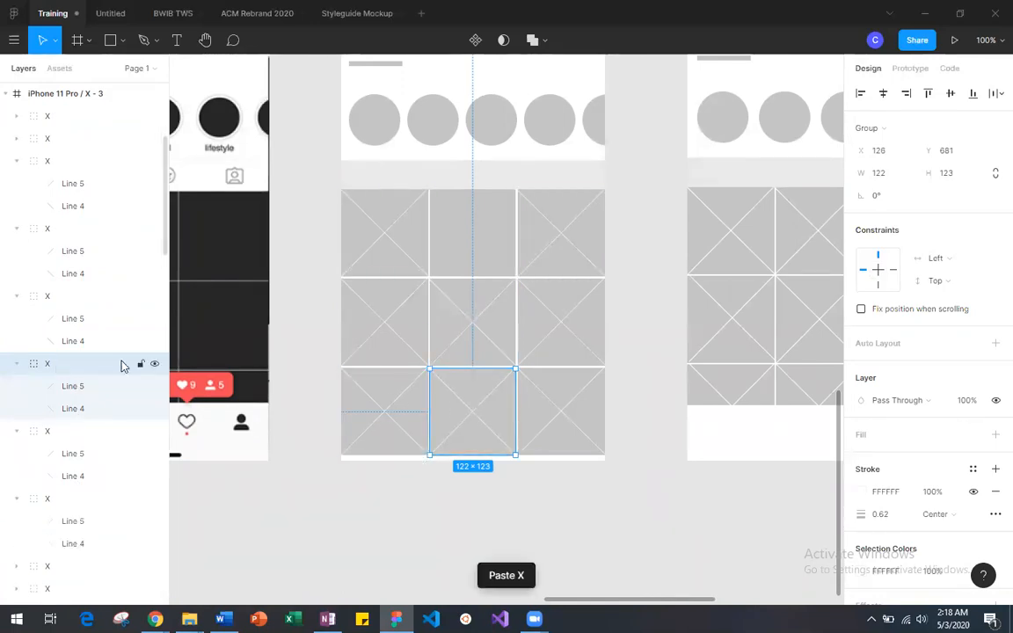
{"action": "left_click_drag", "start_coordinate": [479, 413], "coordinate": [475, 234]}
{"action": "left_click", "coordinate": [581, 588]}
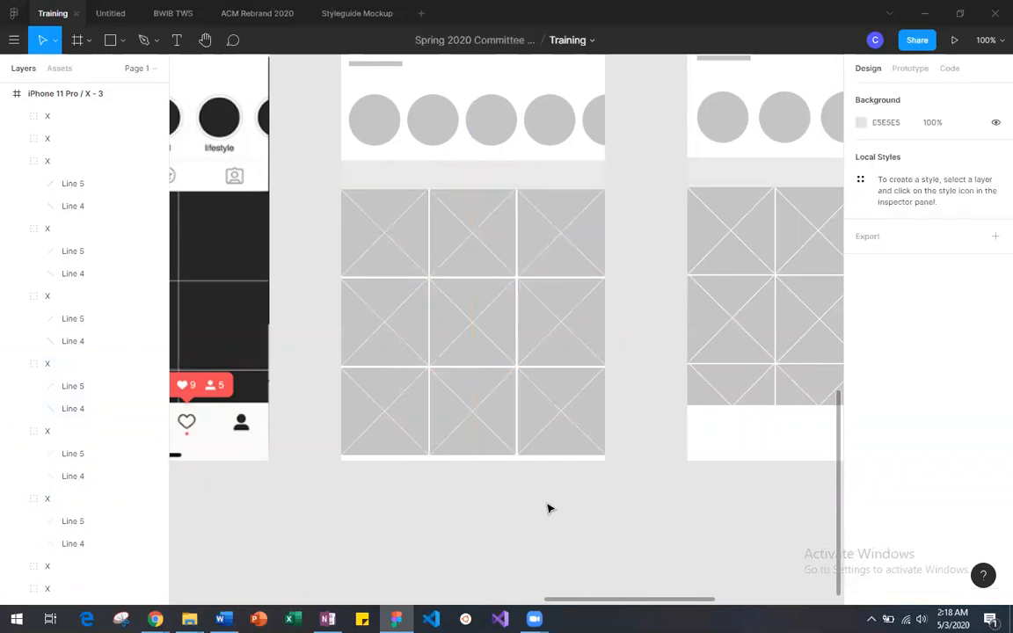
Step: Duplicate the wide light-grey 375 × 53 bar from Assets for Profile and move the copy below the profile reference image
{"action": "scroll", "coordinate": [548, 508], "scroll_direction": "right", "scroll_amount": 3}
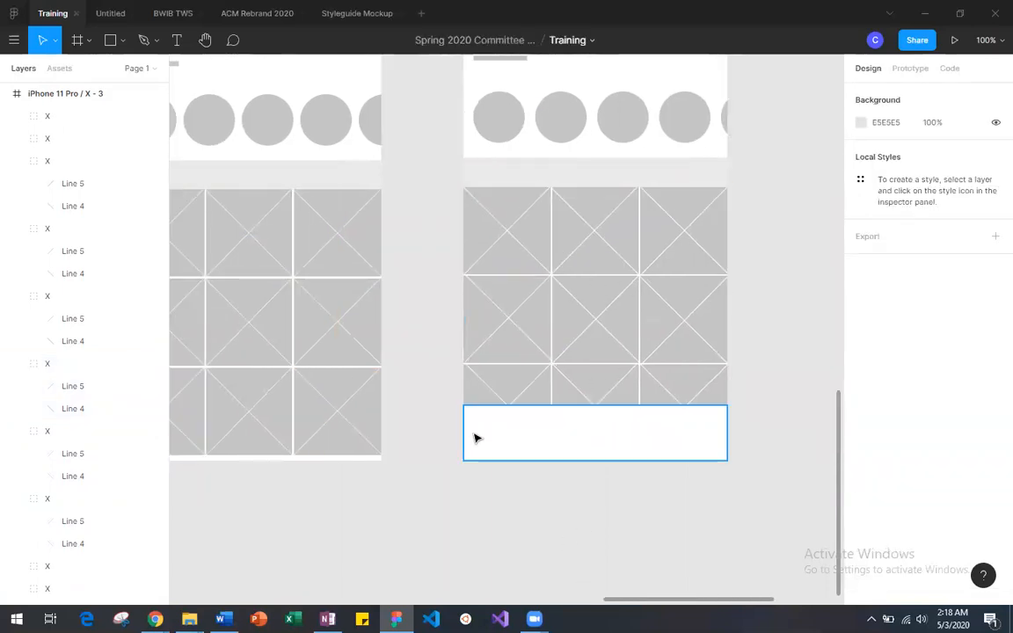
{"action": "scroll", "coordinate": [475, 438], "scroll_direction": "left", "scroll_amount": 15}
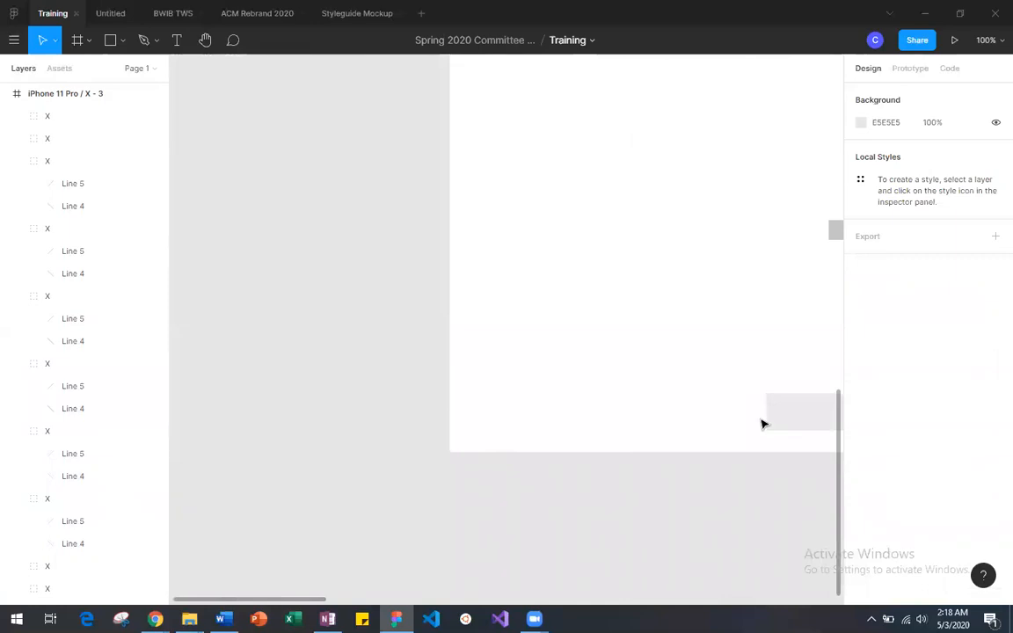
{"action": "scroll", "coordinate": [763, 425], "scroll_direction": "right", "scroll_amount": 5}
{"action": "left_click", "coordinate": [513, 398]}
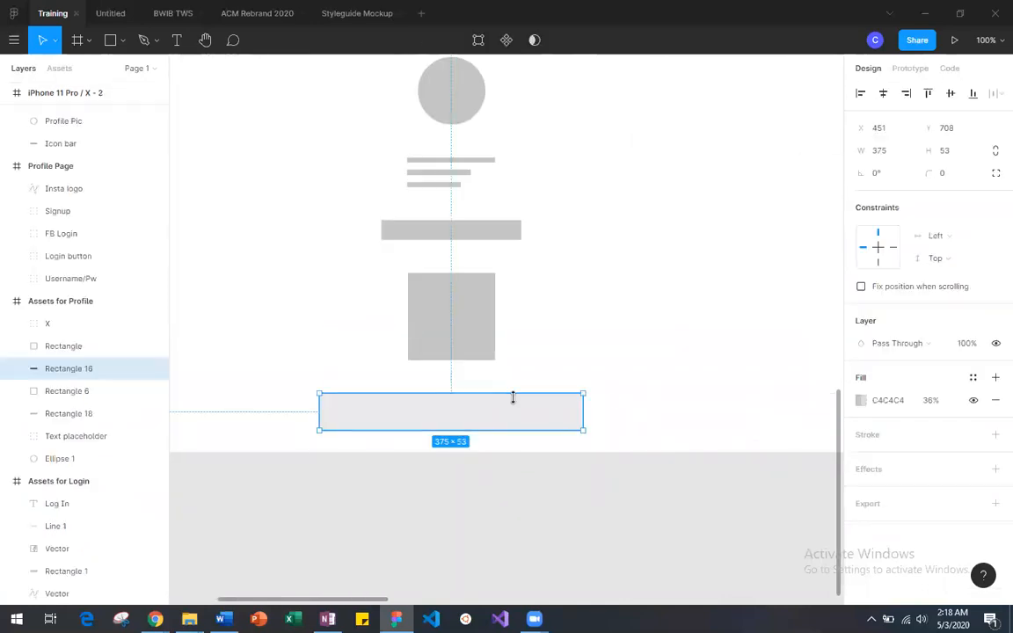
{"action": "scroll", "coordinate": [436, 409], "scroll_direction": "right", "scroll_amount": 10}
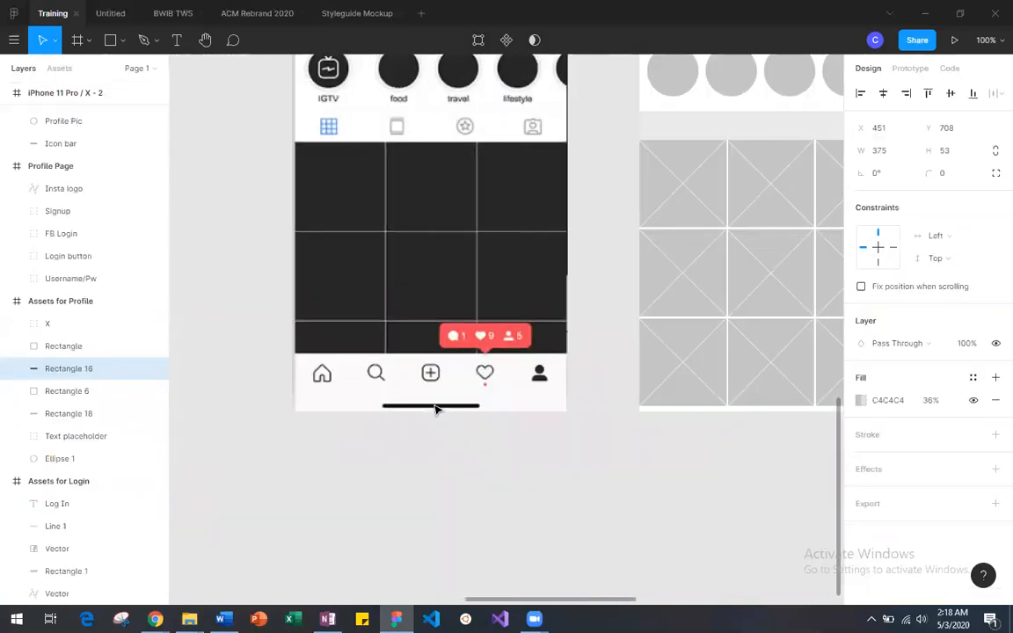
{"action": "scroll", "coordinate": [438, 408], "scroll_direction": "left", "scroll_amount": 5}
{"action": "key", "text": "minus"}
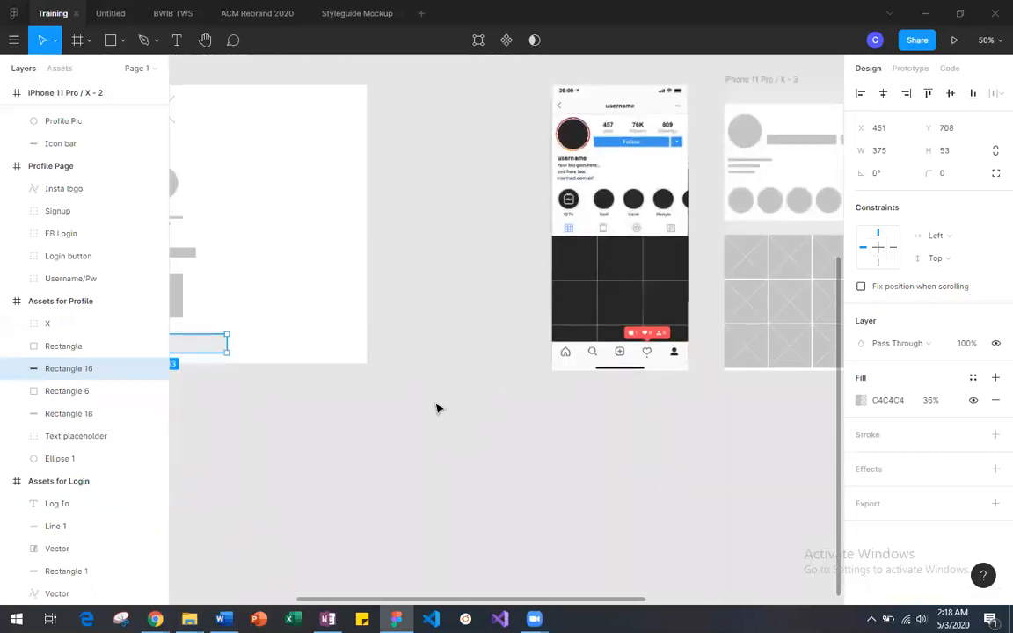
{"action": "key", "text": "ctrl+v"}
{"action": "left_click_drag", "start_coordinate": [217, 348], "coordinate": [773, 403]}
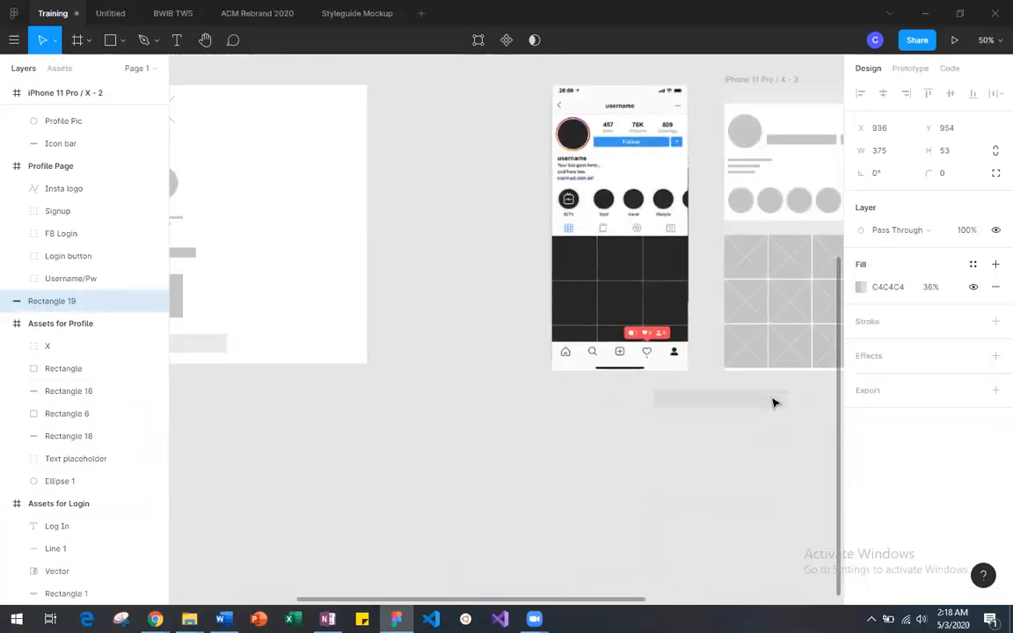
Step: Move the copied bar into iPhone 11 Pro / X - 3 over the bio lines at X 5, Y 208, keeping its height of 53
{"action": "scroll", "coordinate": [774, 403], "scroll_direction": "right", "scroll_amount": 5}
{"action": "left_click_drag", "start_coordinate": [505, 405], "coordinate": [553, 175]}
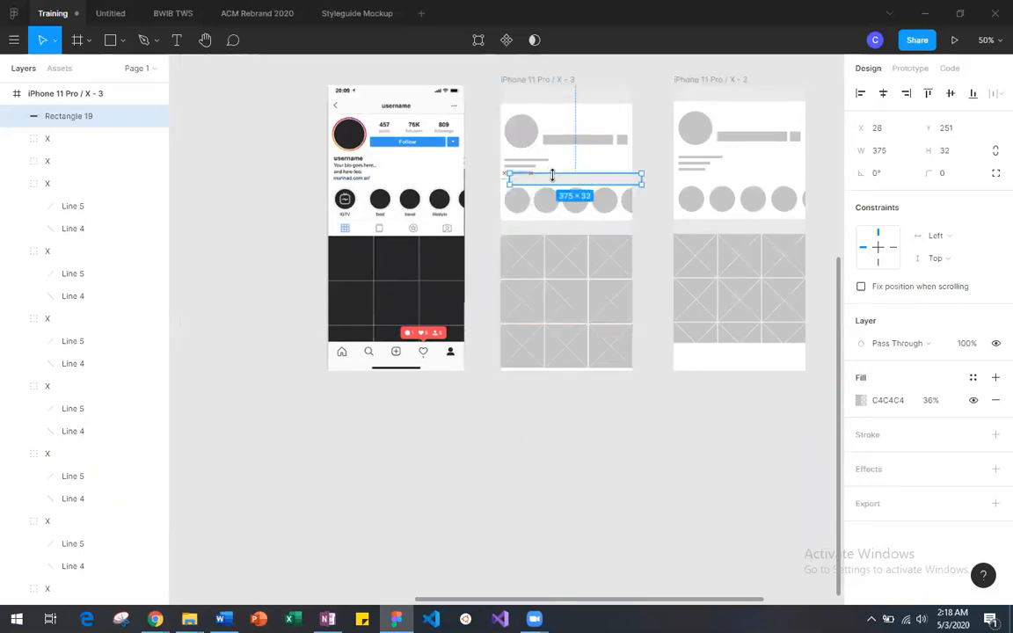
{"action": "key", "text": "ctrl+z"}
{"action": "scroll", "coordinate": [71, 207], "scroll_direction": "up", "scroll_amount": 3}
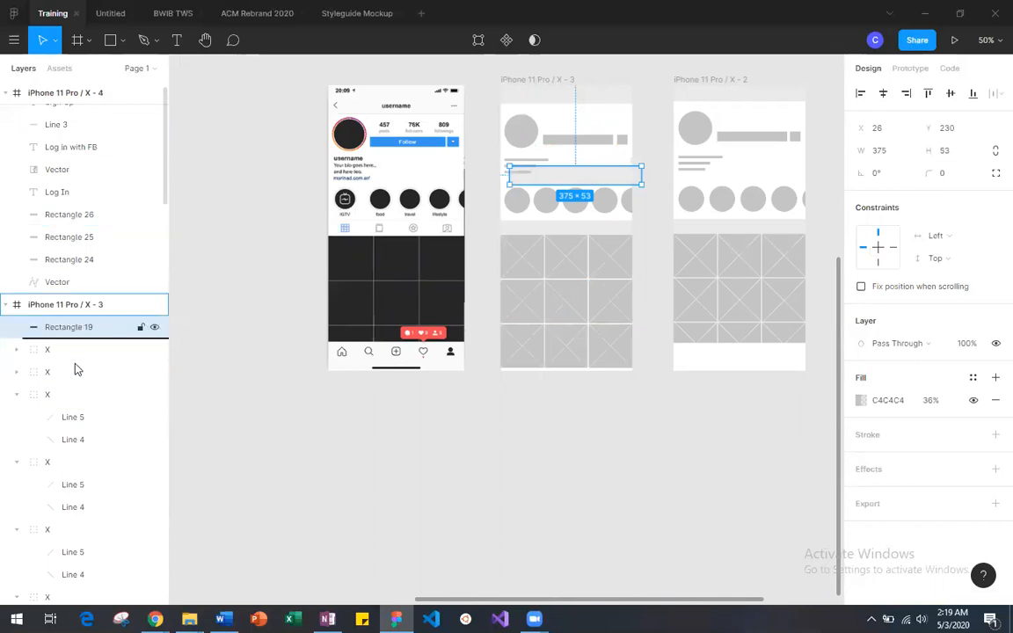
{"action": "mouse_move", "coordinate": [589, 176]}
{"action": "left_mouse_down"}
{"action": "mouse_move", "coordinate": [597, 249]}
{"action": "mouse_move", "coordinate": [584, 276]}
{"action": "mouse_move", "coordinate": [594, 180]}
{"action": "left_mouse_up"}
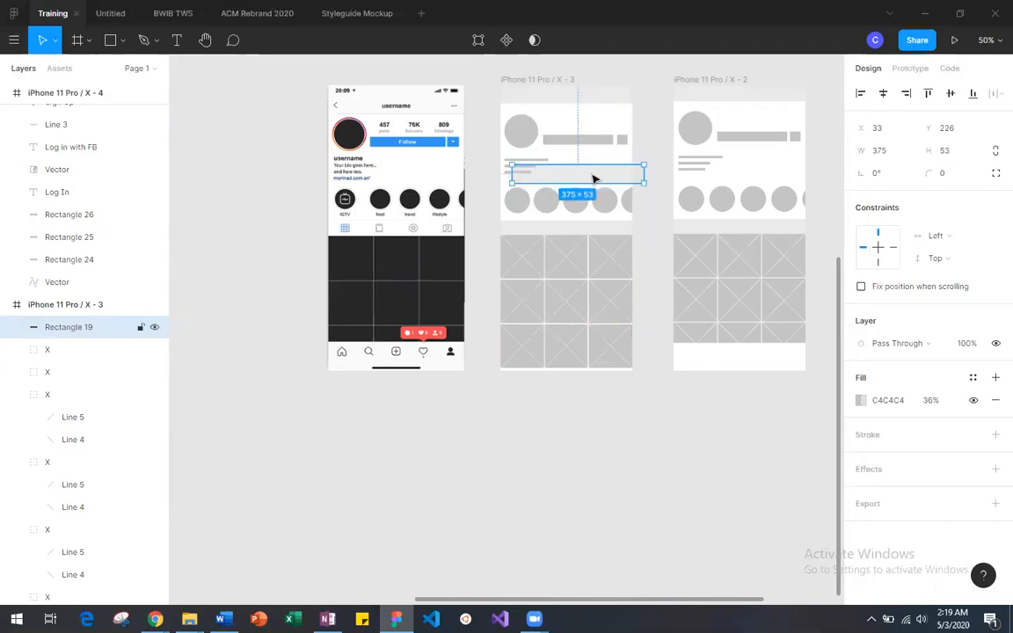
{"action": "key", "text": "ctrl+plus"}
{"action": "scroll", "coordinate": [593, 178], "scroll_direction": "right", "scroll_amount": 2}
{"action": "scroll", "coordinate": [593, 178], "scroll_direction": "up", "scroll_amount": 1}
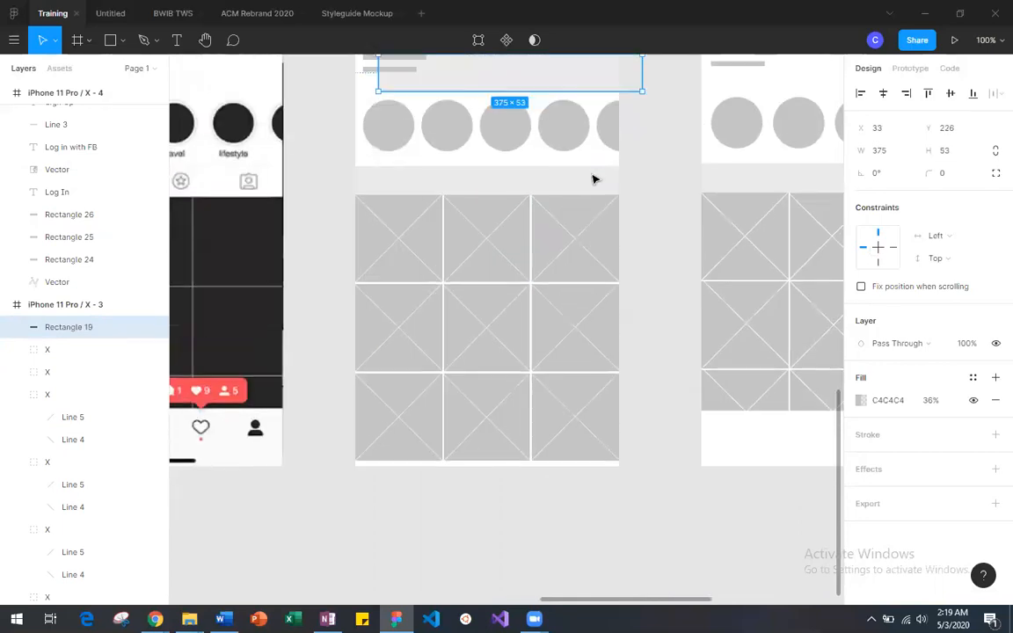
{"action": "scroll", "coordinate": [552, 108], "scroll_direction": "up", "scroll_amount": 3}
{"action": "left_click_drag", "start_coordinate": [532, 213], "coordinate": [505, 201]}
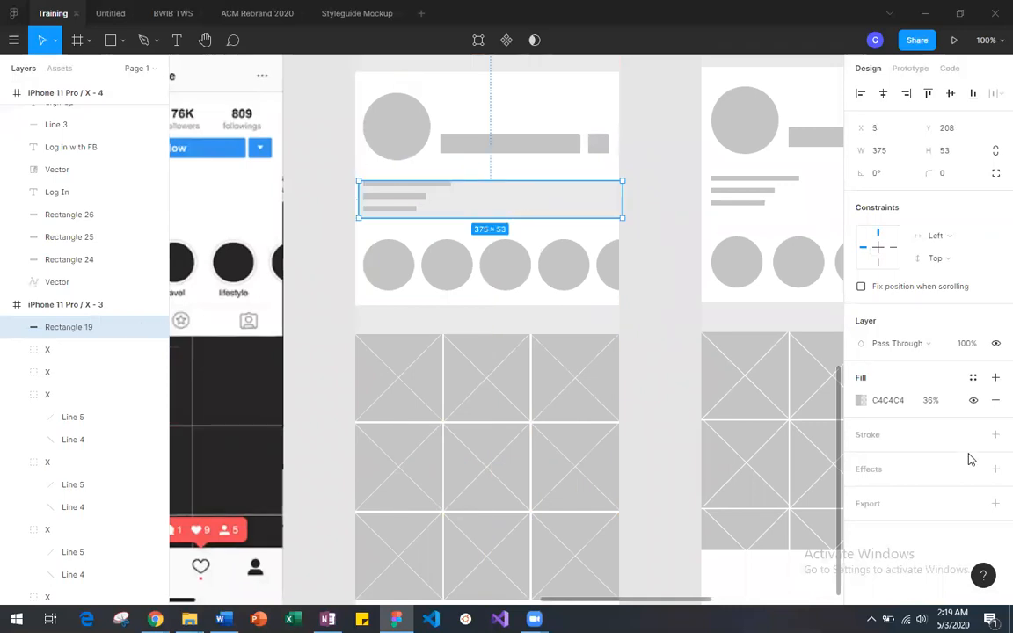
Step: Set the copied bar's fill to white (FFFFFF) at 100% opacity
{"action": "left_click", "coordinate": [861, 401]}
{"action": "left_click_drag", "start_coordinate": [764, 460], "coordinate": [848, 462]}
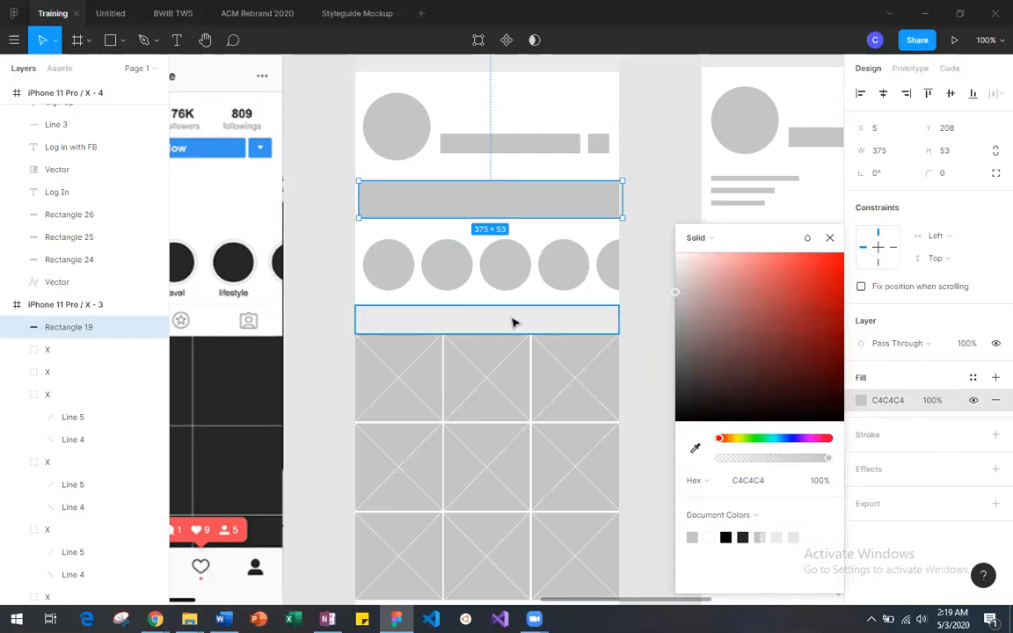
{"action": "scroll", "coordinate": [543, 365], "scroll_direction": "right", "scroll_amount": 3}
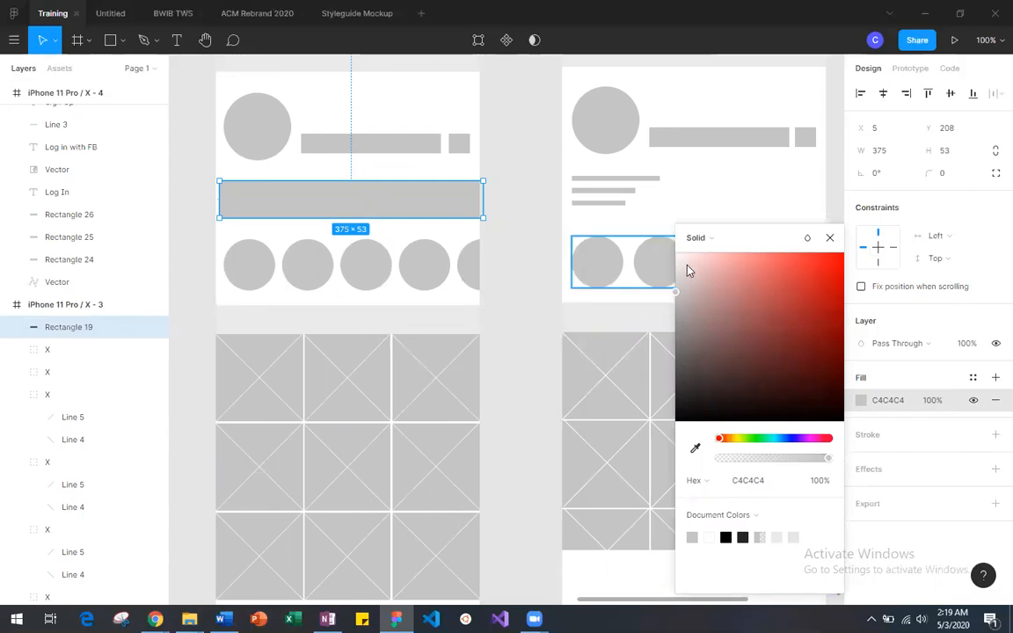
{"action": "left_click_drag", "start_coordinate": [688, 269], "coordinate": [670, 253]}
Step: Move the white bar over the bottom of the photo grid at X -2, Y 735, resize it to 377 × 77, and clear the selection
{"action": "left_click_drag", "start_coordinate": [398, 209], "coordinate": [424, 496]}
{"action": "scroll", "coordinate": [396, 409], "scroll_direction": "down", "scroll_amount": 1}
{"action": "left_click", "coordinate": [503, 502]}
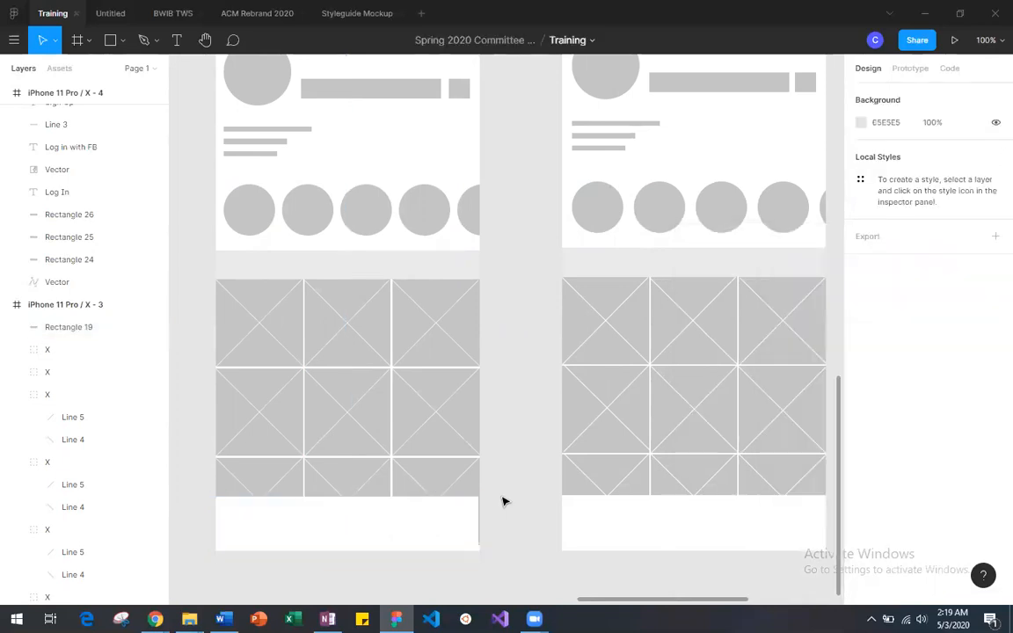
{"action": "left_click", "coordinate": [478, 528]}
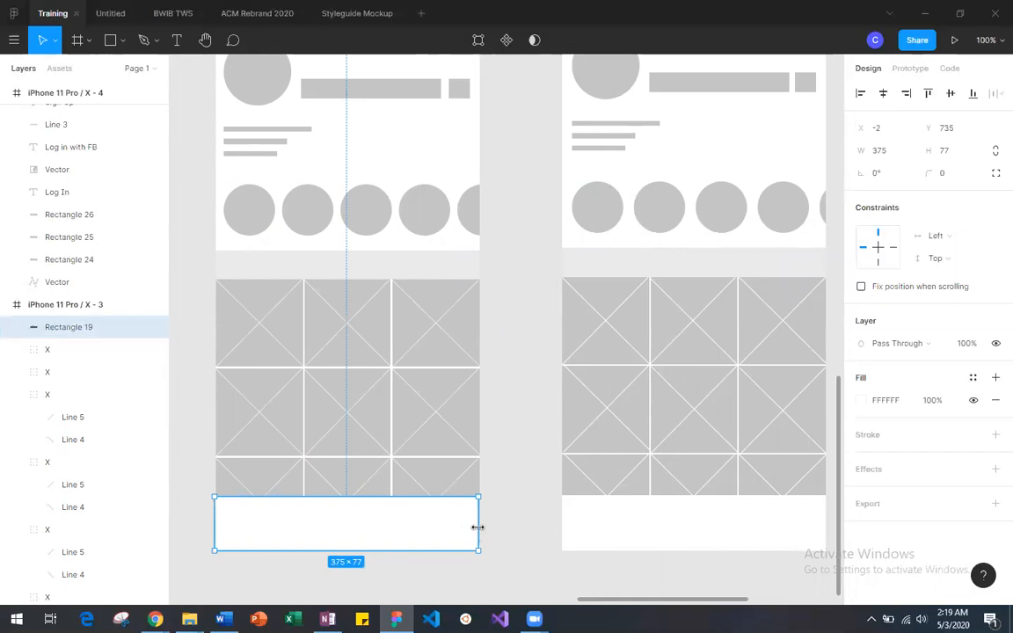
{"action": "left_click_drag", "start_coordinate": [483, 527], "coordinate": [483, 528]}
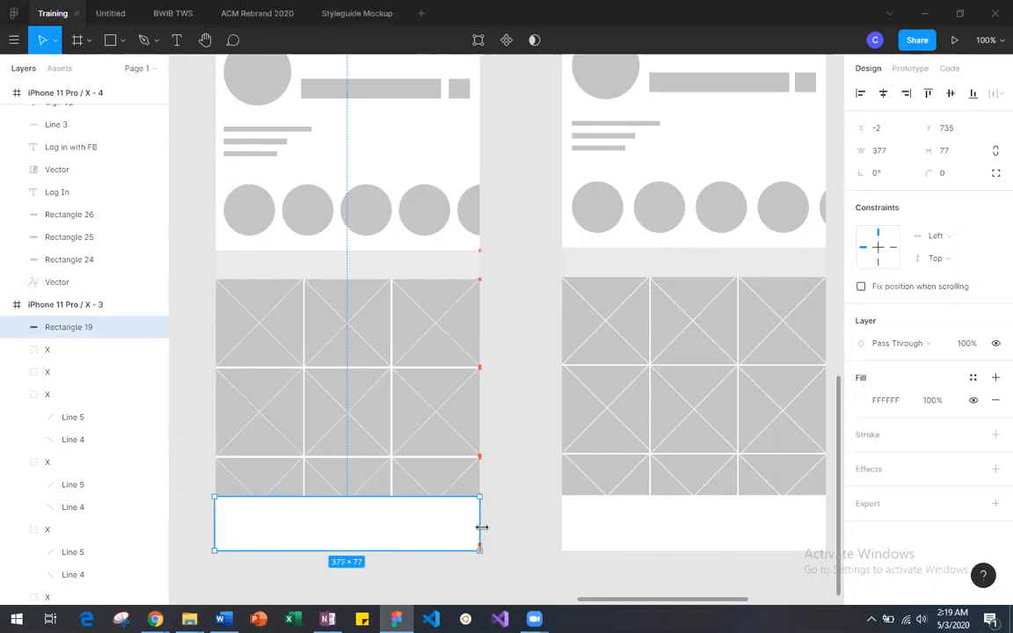
{"action": "left_click", "coordinate": [190, 545]}
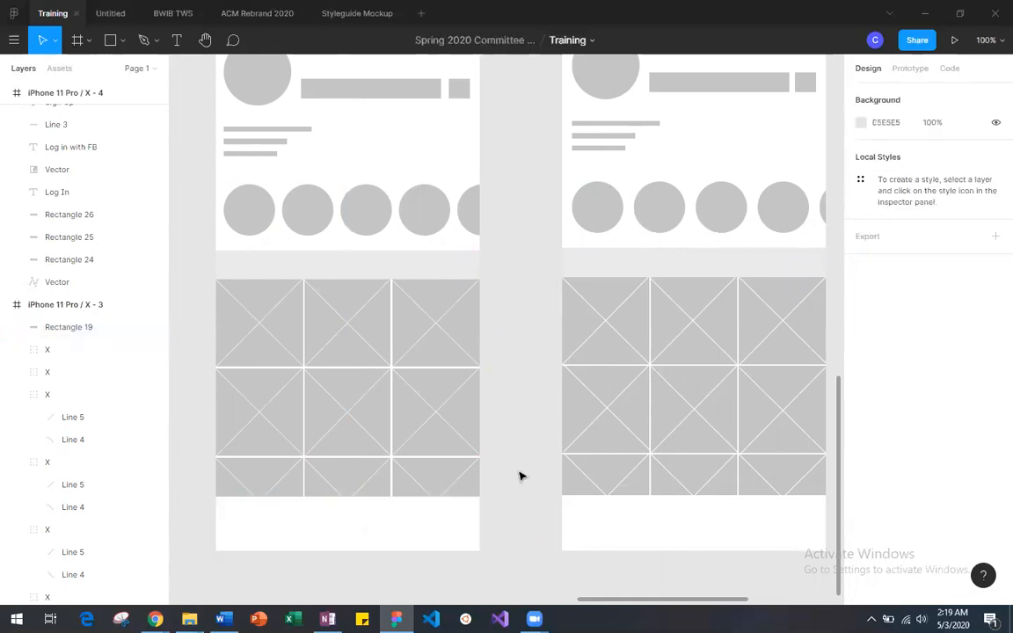
Step: Compare the profile wireframe with iPhone 11 Pro / X - 2 and the Instagram reference, and view all frames on the page
{"action": "scroll", "coordinate": [520, 476], "scroll_direction": "up", "scroll_amount": 5}
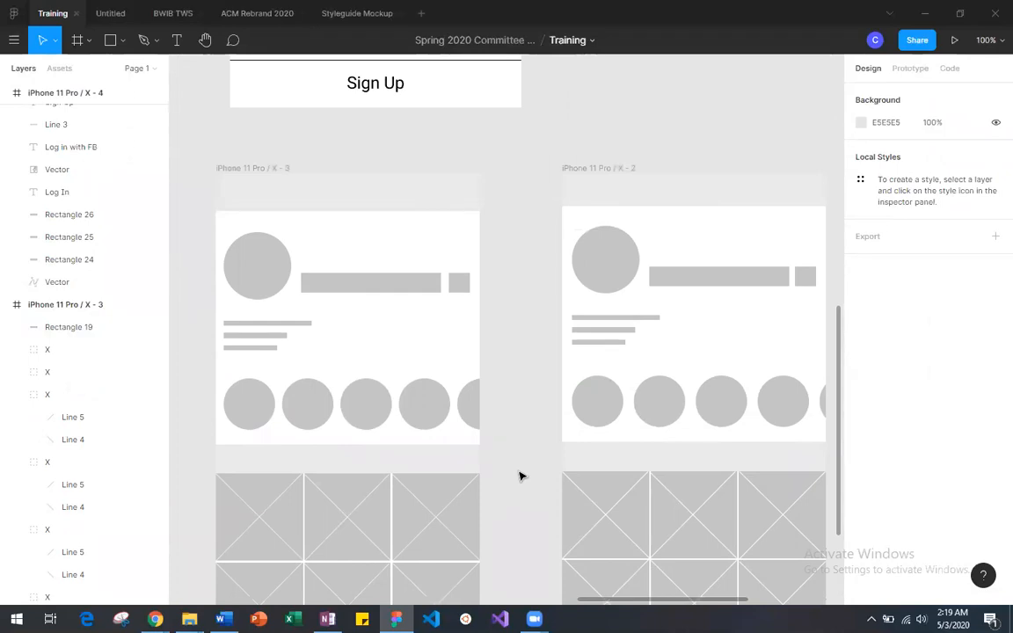
{"action": "scroll", "coordinate": [520, 475], "scroll_direction": "down", "scroll_amount": 4}
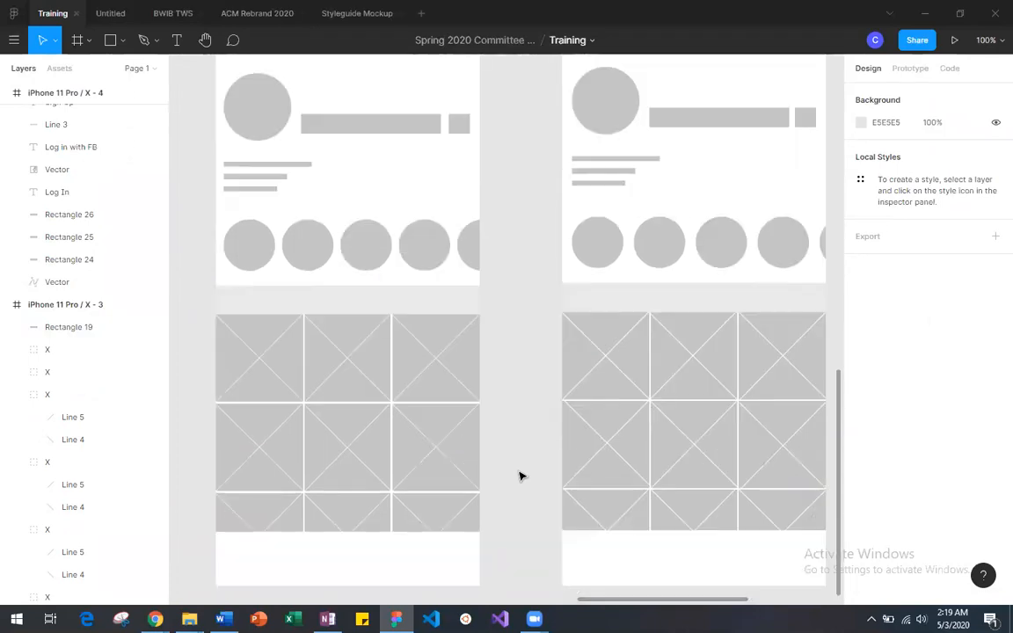
{"action": "scroll", "coordinate": [520, 476], "scroll_direction": "down", "scroll_amount": 1}
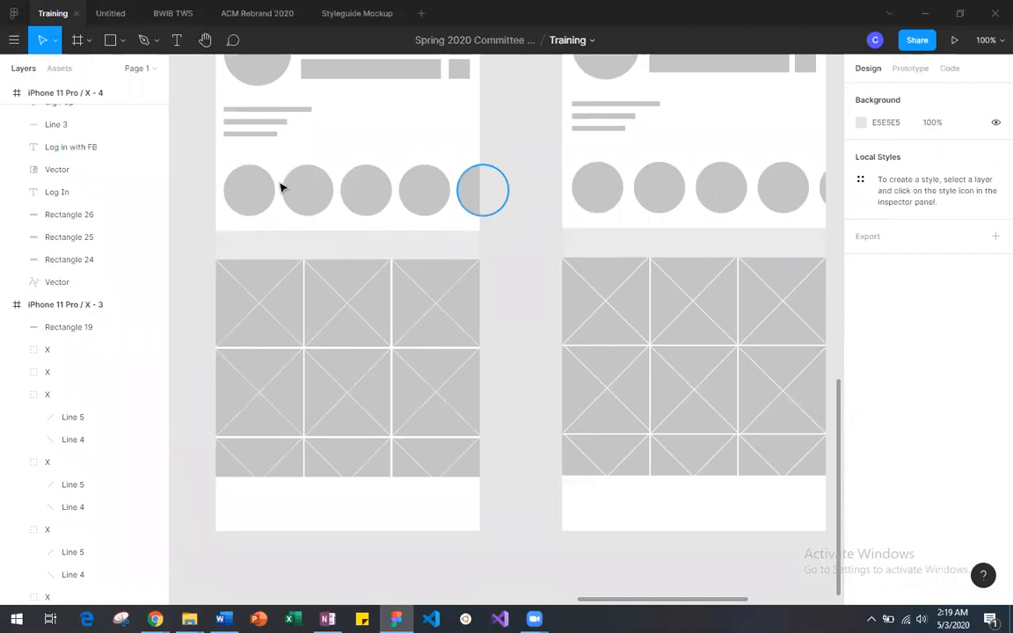
{"action": "scroll", "coordinate": [538, 351], "scroll_direction": "down", "scroll_amount": 3}
{"action": "scroll", "coordinate": [538, 351], "scroll_direction": "up", "scroll_amount": 9}
{"action": "scroll", "coordinate": [538, 351], "scroll_direction": "left", "scroll_amount": 10}
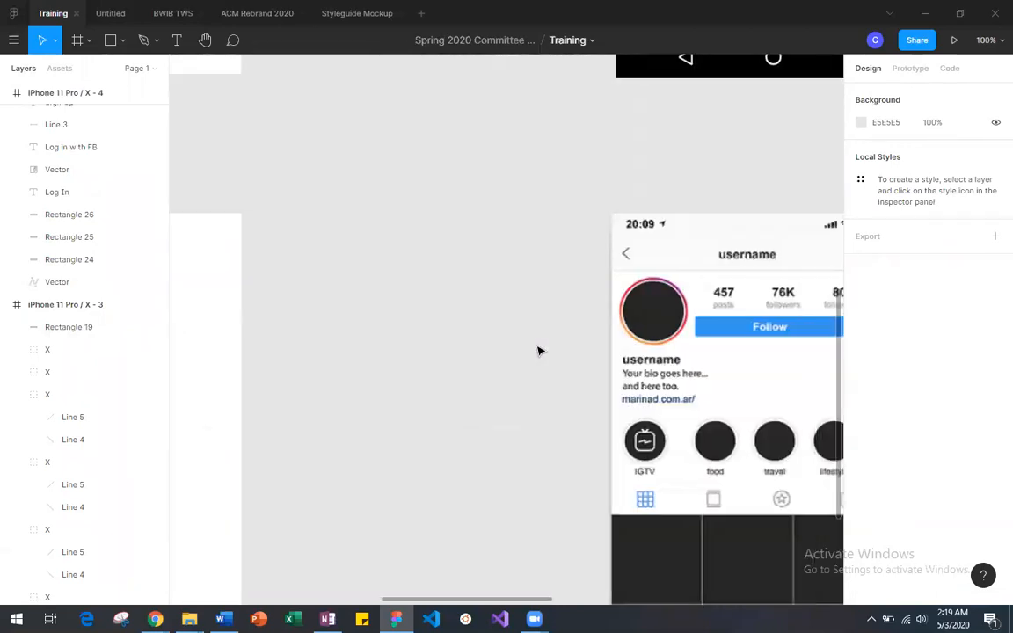
{"action": "scroll", "coordinate": [539, 351], "scroll_direction": "right", "scroll_amount": 8}
{"action": "scroll", "coordinate": [538, 351], "scroll_direction": "down", "scroll_amount": 5}
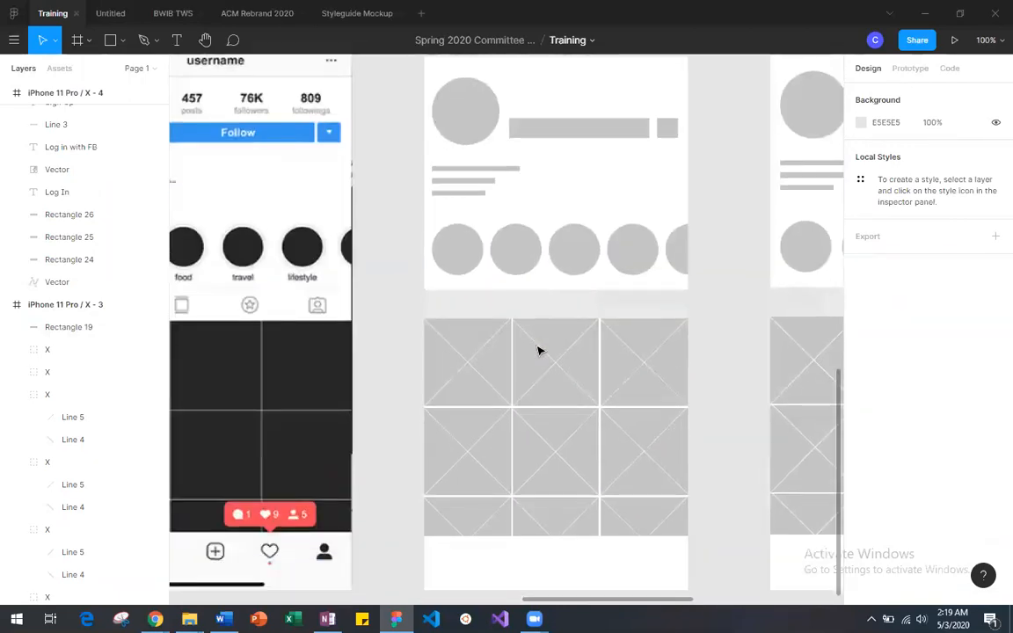
{"action": "scroll", "coordinate": [538, 351], "scroll_direction": "left", "scroll_amount": 3}
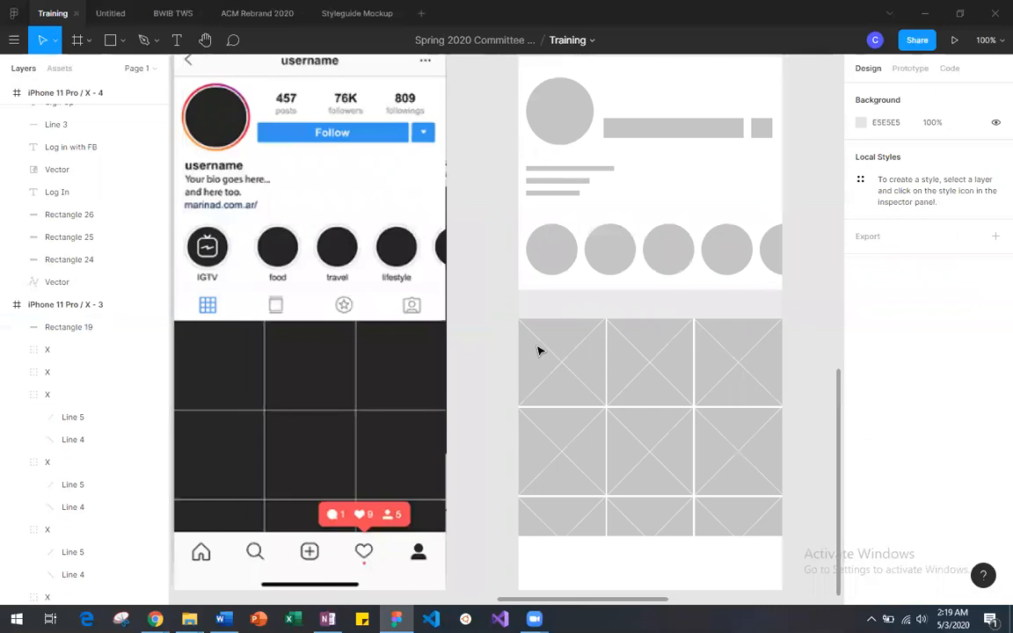
{"action": "key", "text": "shift+1"}
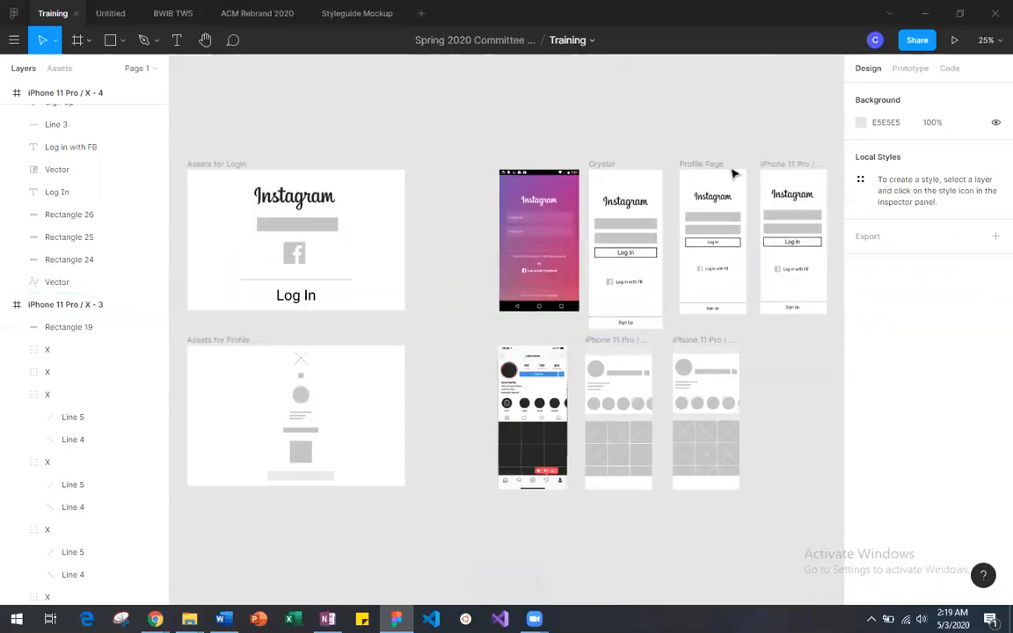